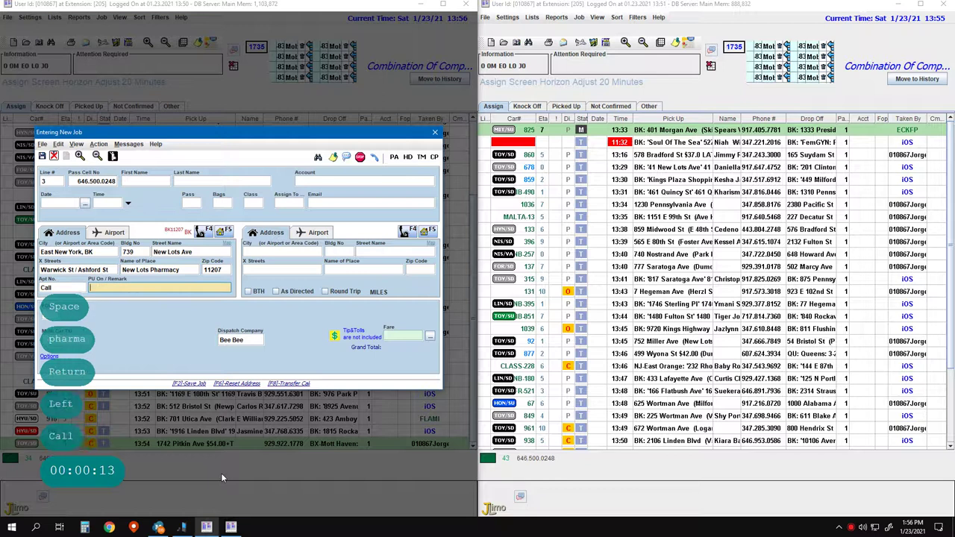
- Add the remark Latina to the pickup and advance to the drop-off address
key(Return)
text(Latina)
key(Return)
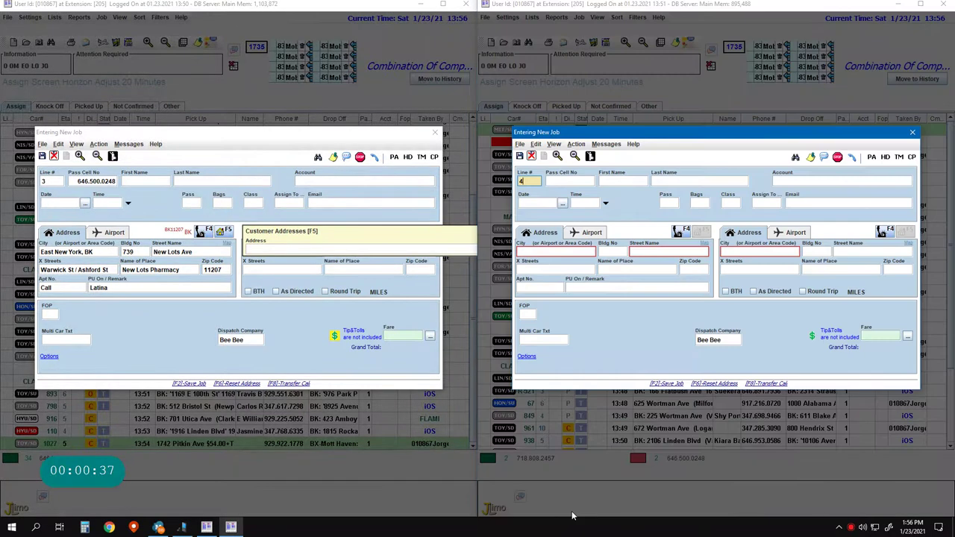
- Load the line 4 caller's Passenger record, then quit that job without dispatching
text(4)
key(Escape)
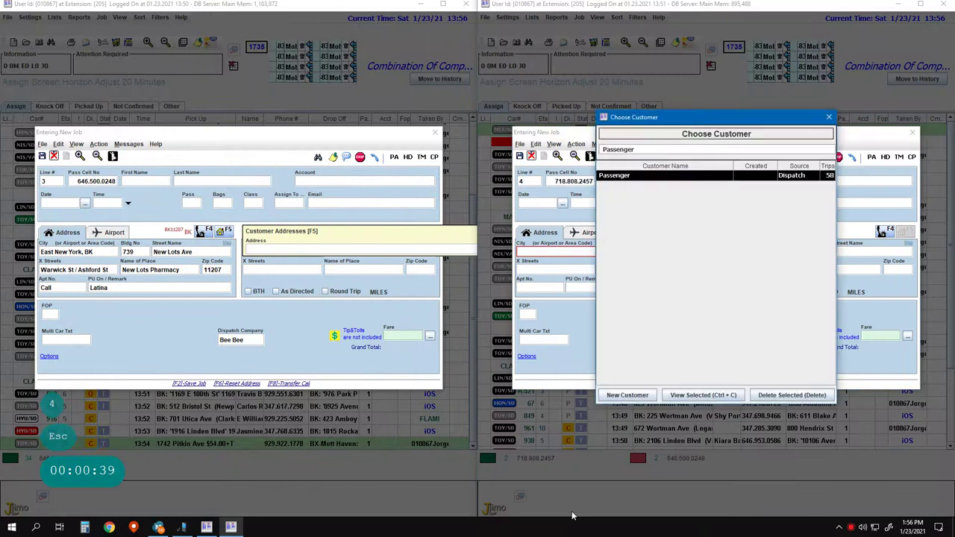
key(Down)
key(Down)
click(828, 114)
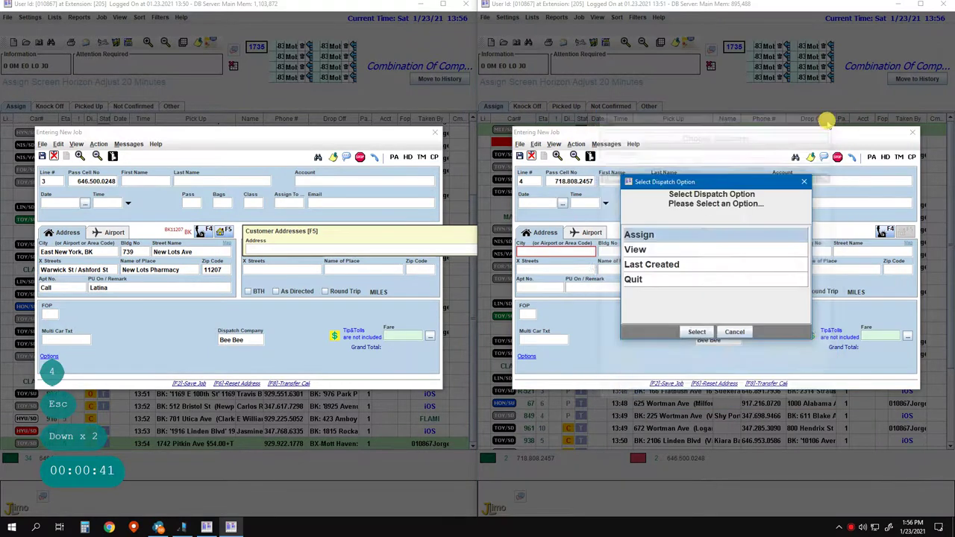
click(658, 281)
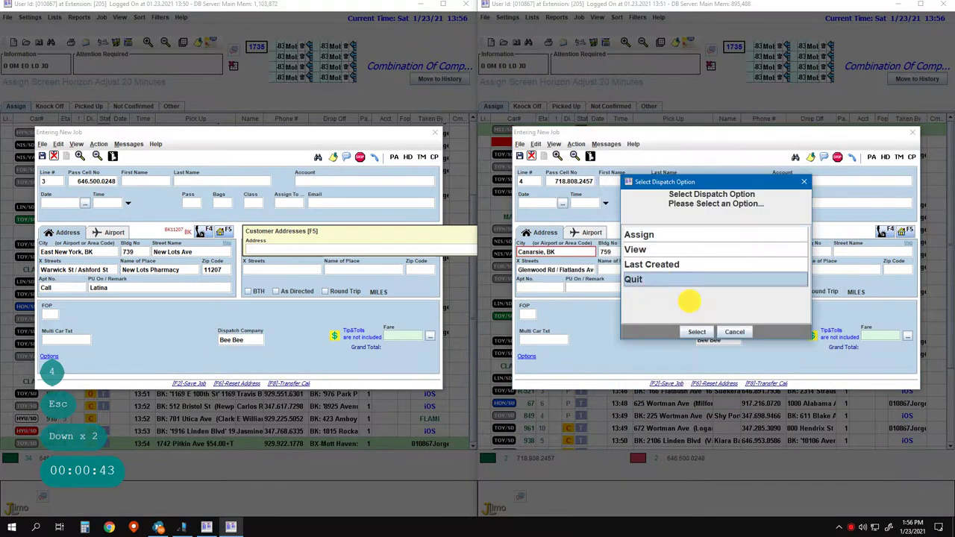
click(696, 332)
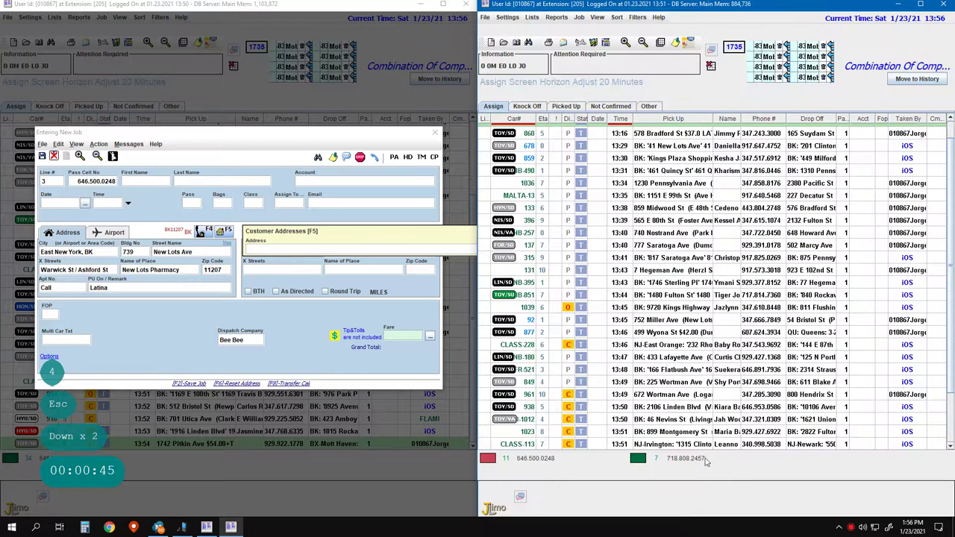
key(Escape)
key(Escape)
- Start a new line 5 job and enter the passenger's phone number
key(5)
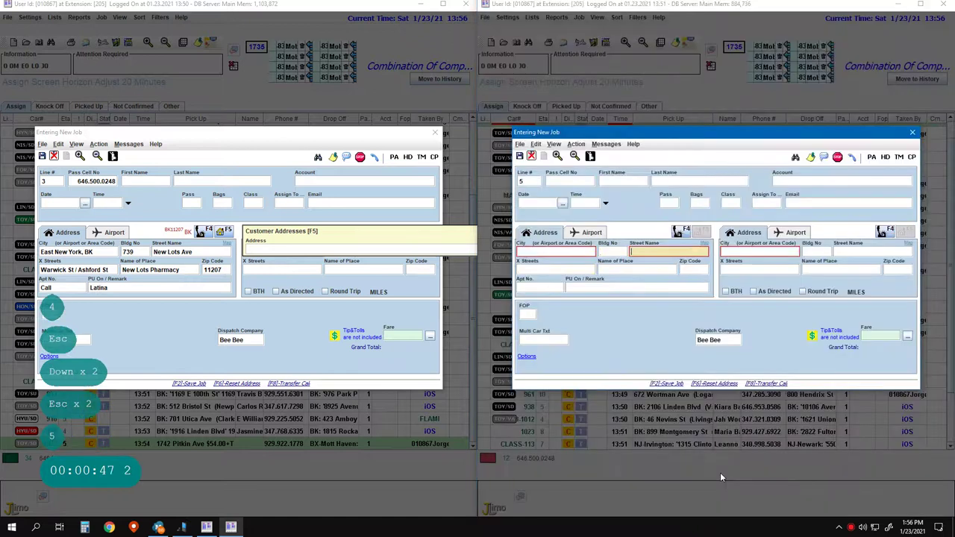
key(Return)
key(Return)
key(Return)
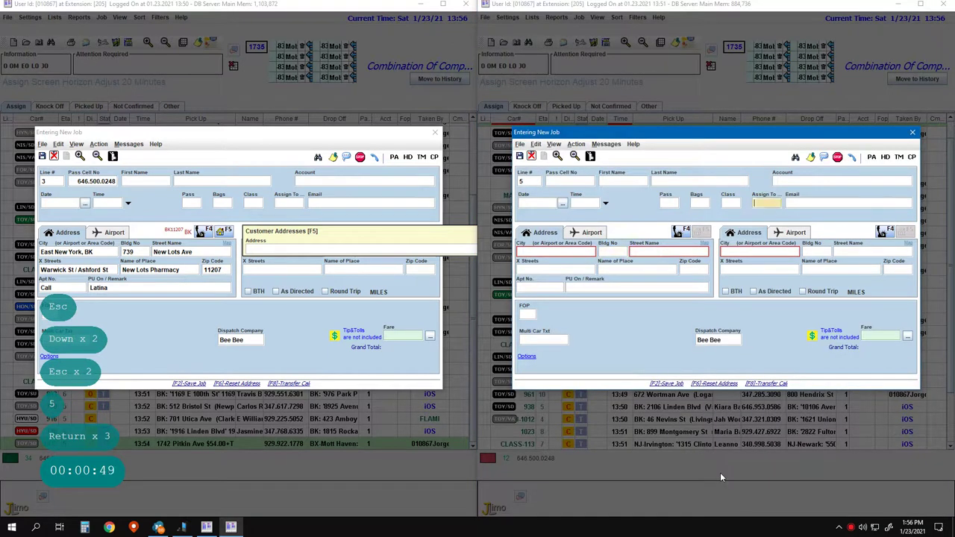
key(Left)
key(Left)
key(Left)
key(Left)
key(Left)
key(Left)
key(Left)
key(Left)
key(Left)
key(Left)
key(Left)
key(Left)
key(Left)
key(Left)
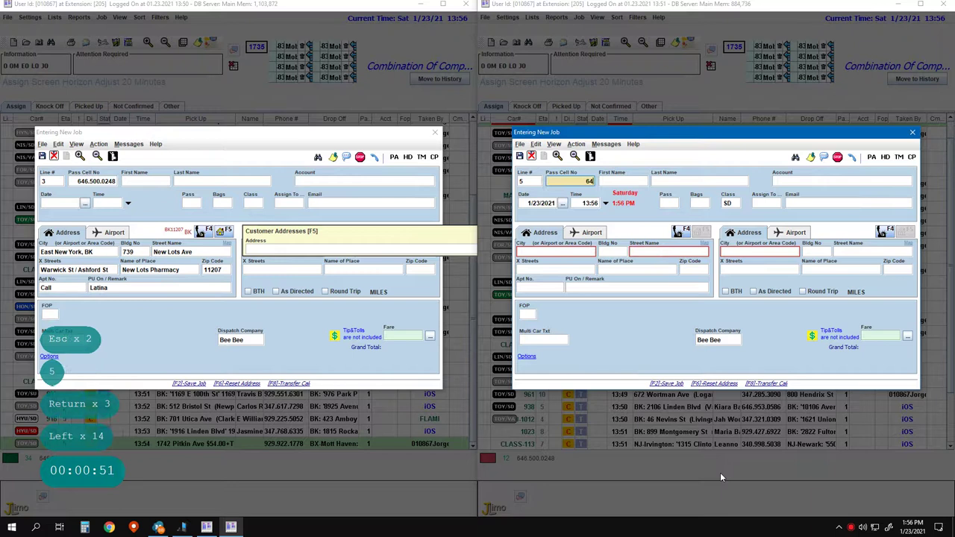
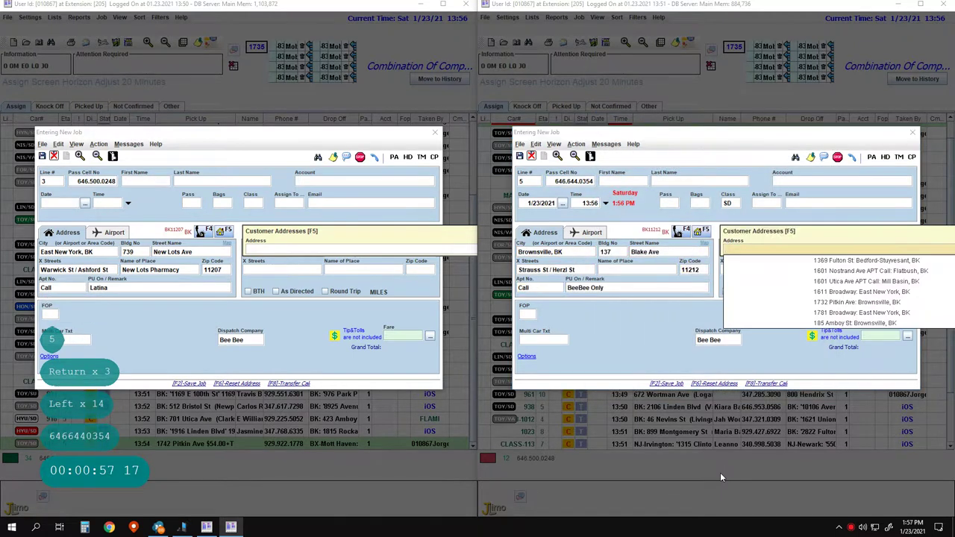
key(Escape)
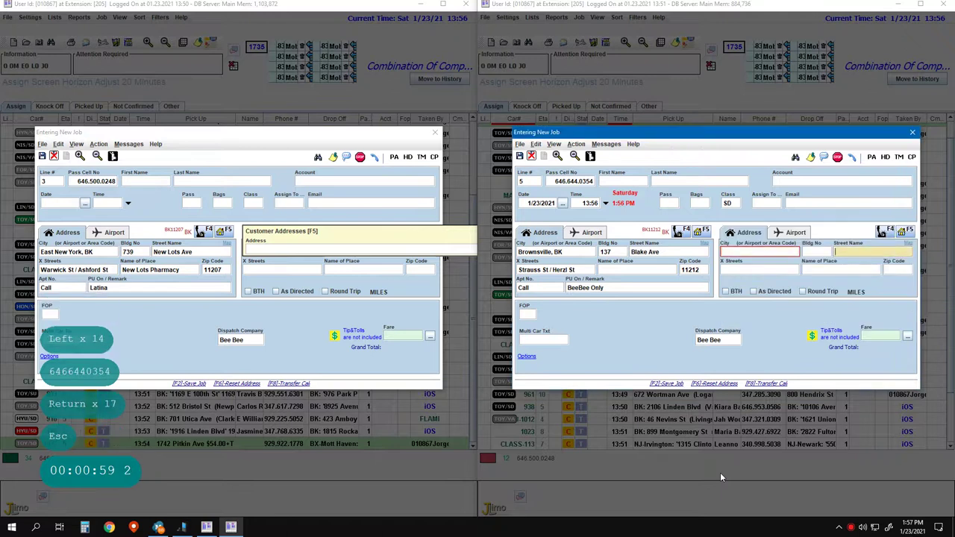
key(Return)
key(Return)
text(flatbu)
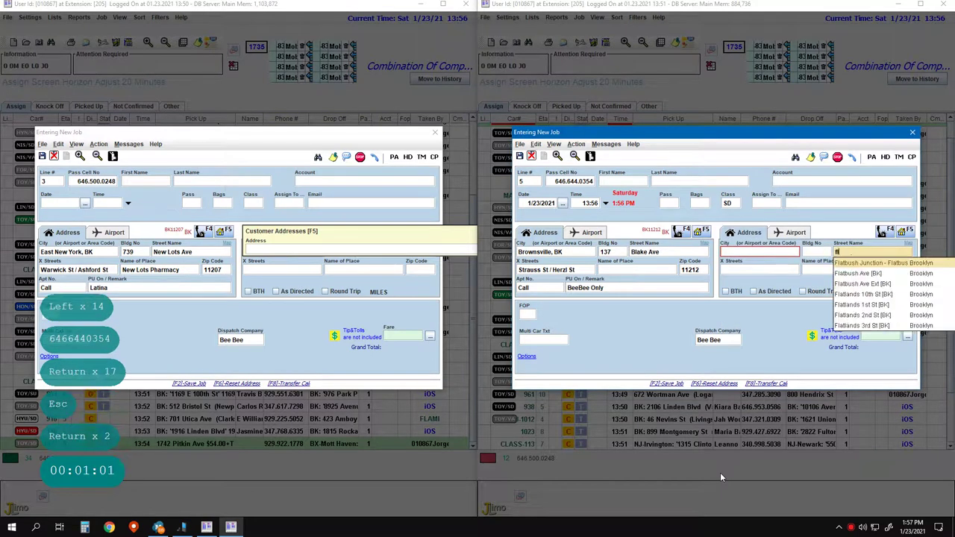
key(BackSpace)
key(BackSpace)
key(BackSpace)
key(BackSpace)
key(BackSpace)
key(BackSpace)
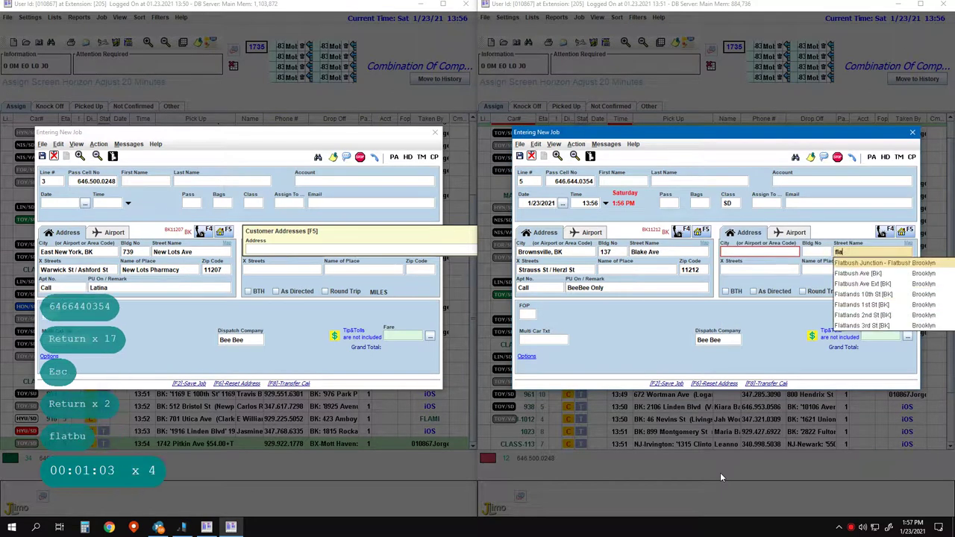
key(Left)
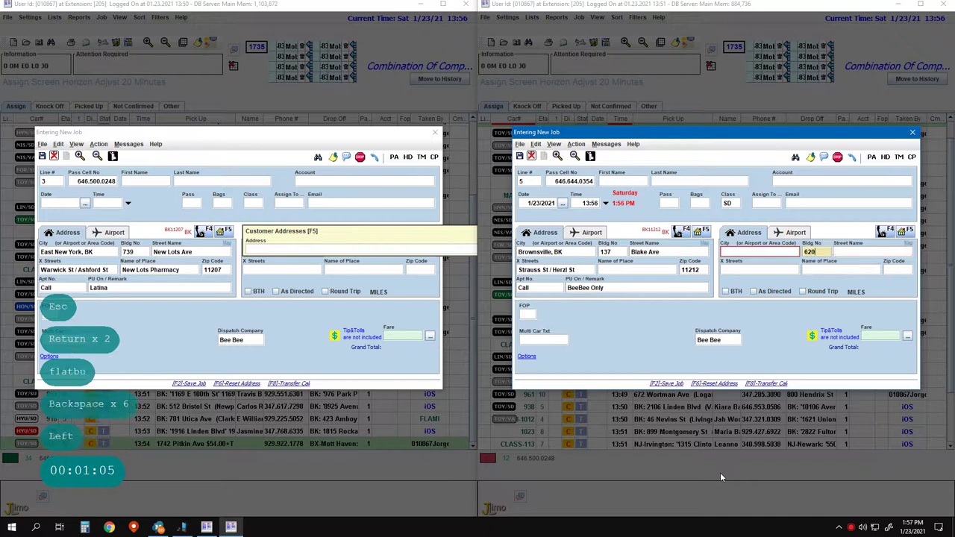
key(space)
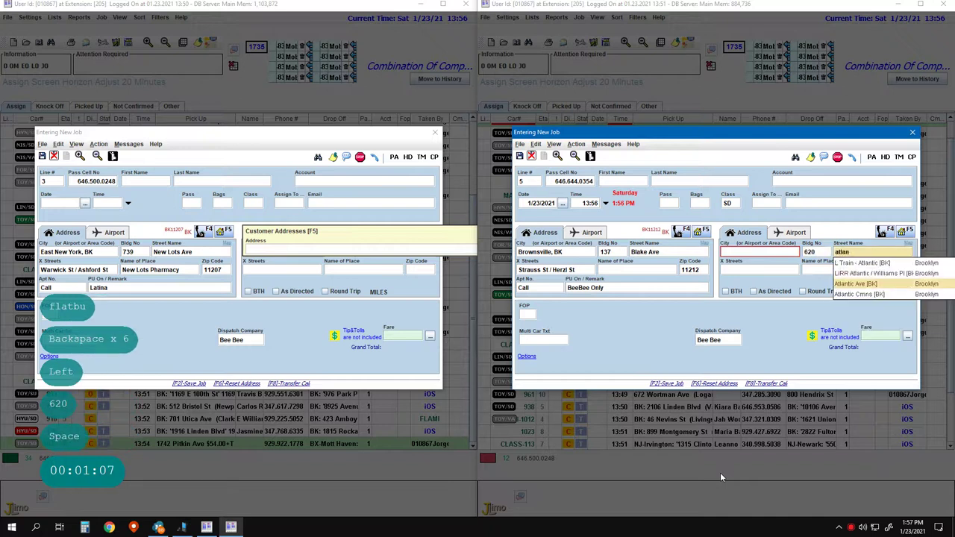
key(Return)
key(Return)
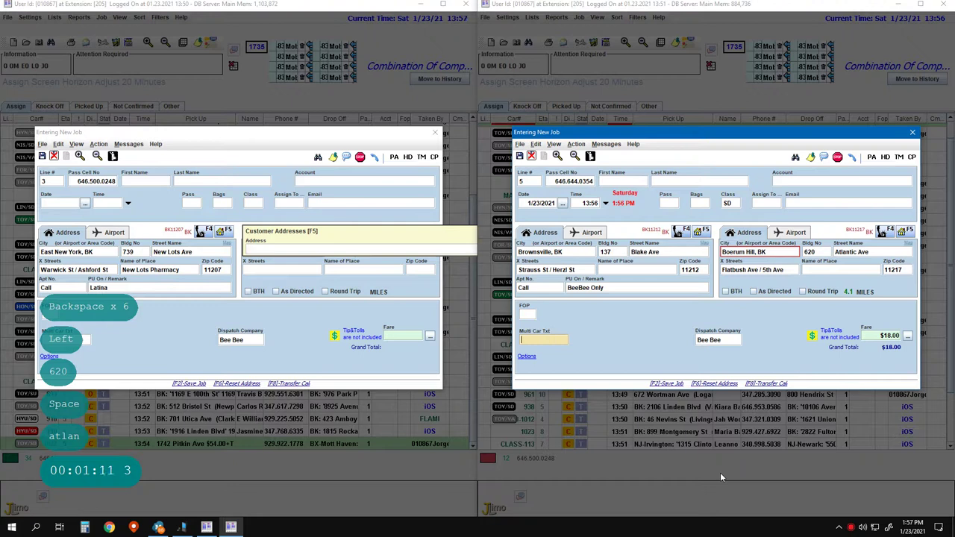
key(F2)
key(F1)
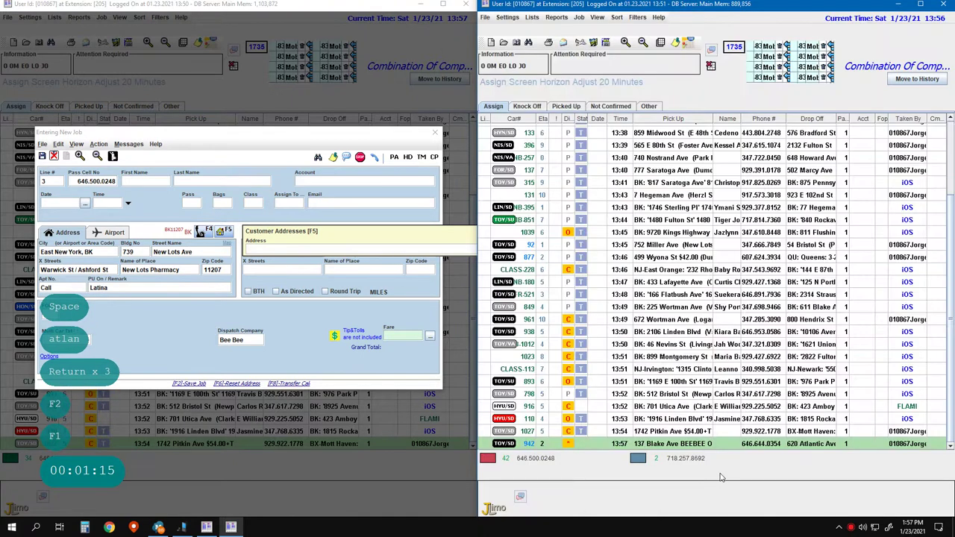
click(316, 365)
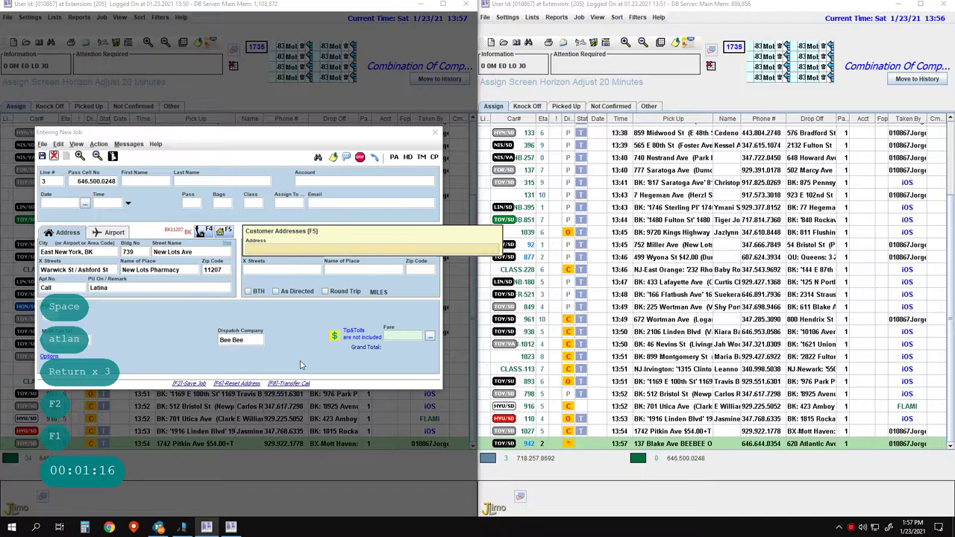
key(F2)
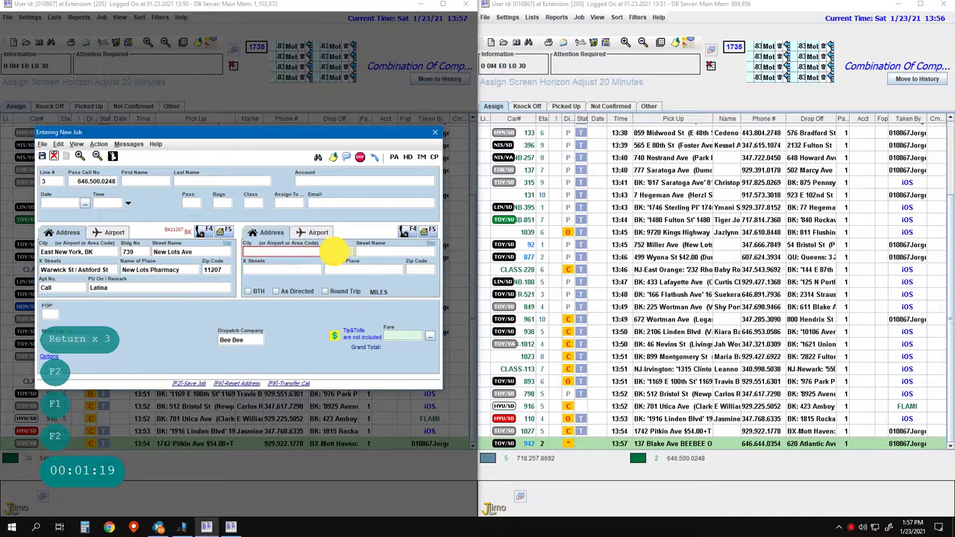
click(332, 251)
text(15)
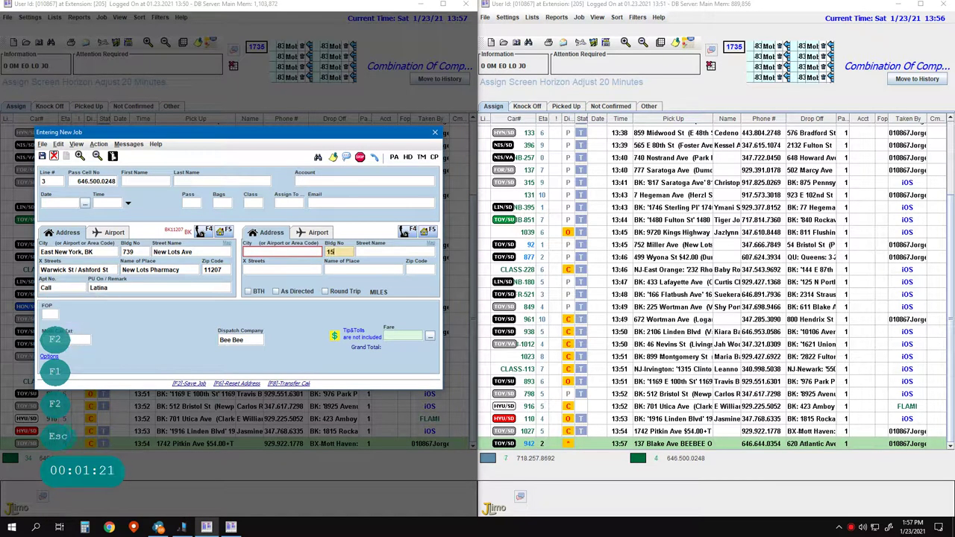
text(25)
key(space)
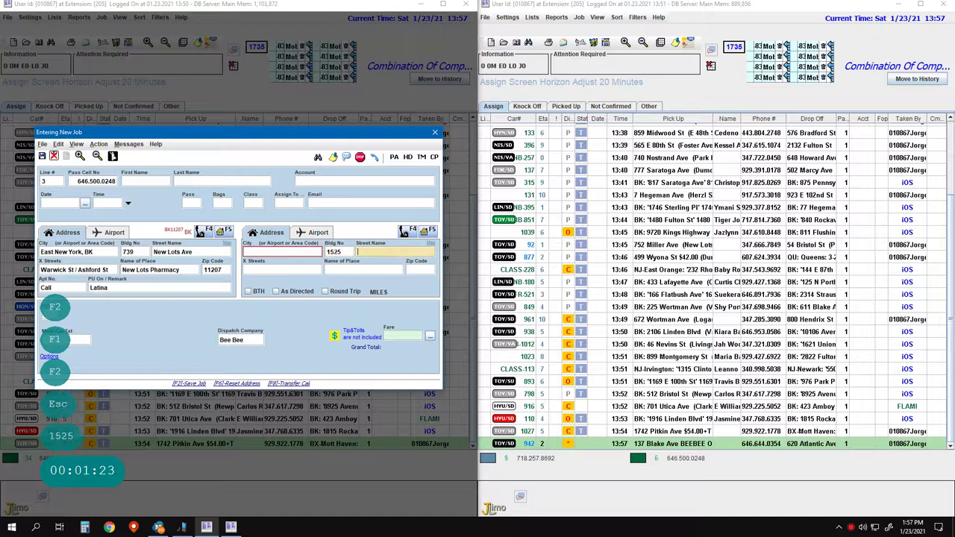
text(gfates)
key(Return)
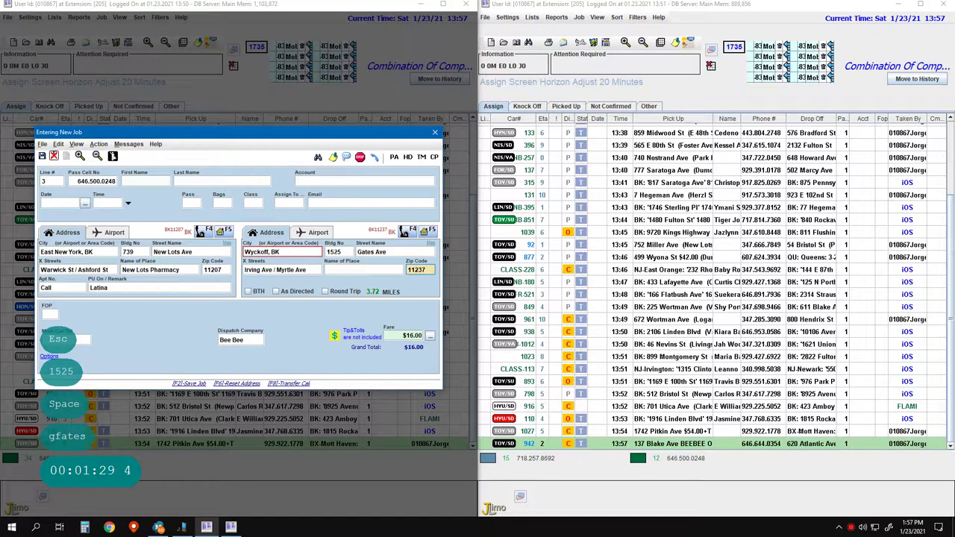
key(Return)
key(Return)
key(Return)
key(Return)
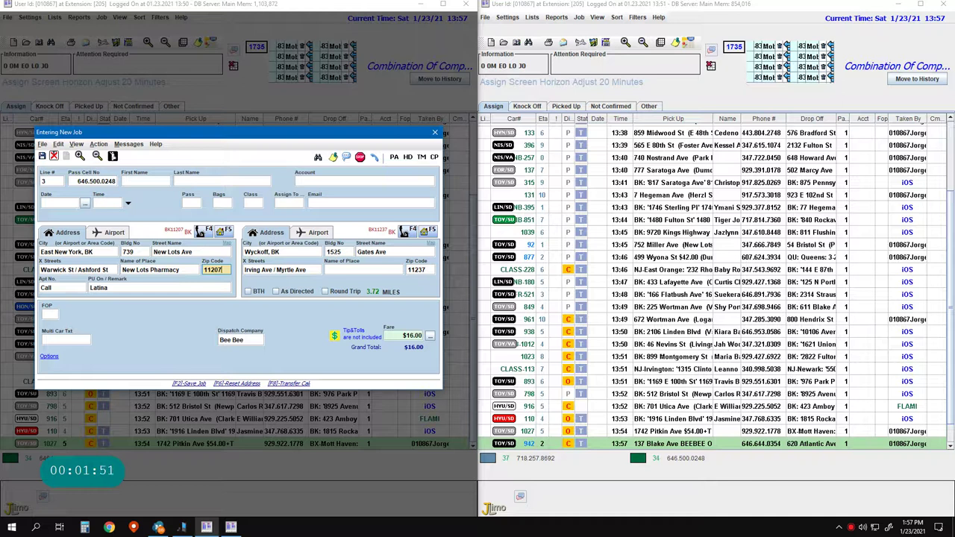
key(shift+Tab)
key(shift+Tab)
key(shift+Tab)
key(shift+Tab)
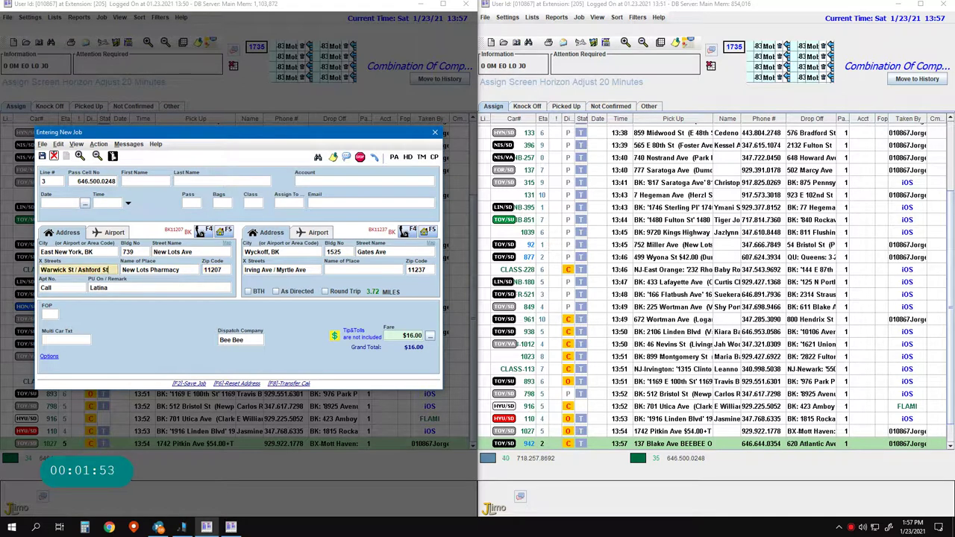
key(Left)
key(Left)
key(Left)
key(Left)
key(Left)
key(Left)
key(Left)
key(Left)
key(Left)
key(Left)
key(Left)
key(Left)
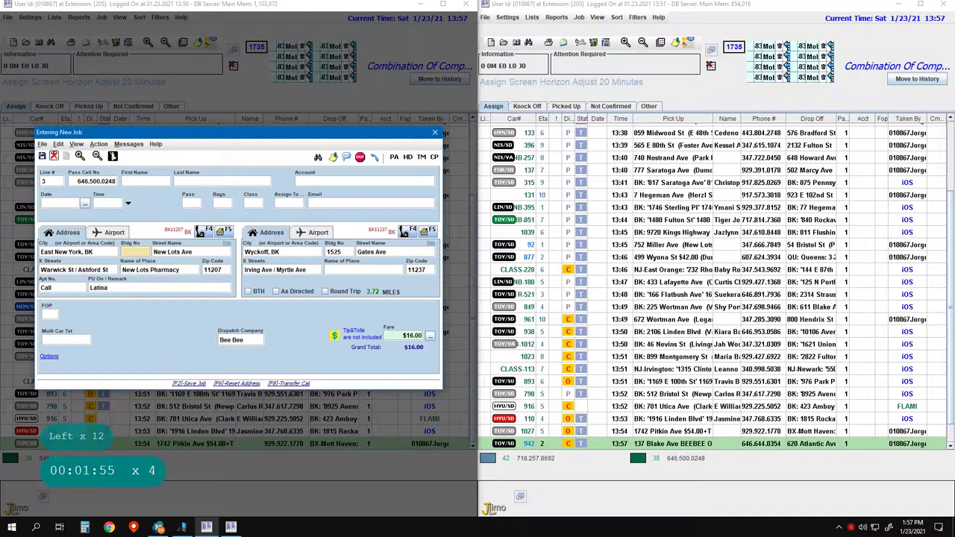
key(BackSpace)
key(BackSpace)
key(BackSpace)
key(BackSpace)
text(68)
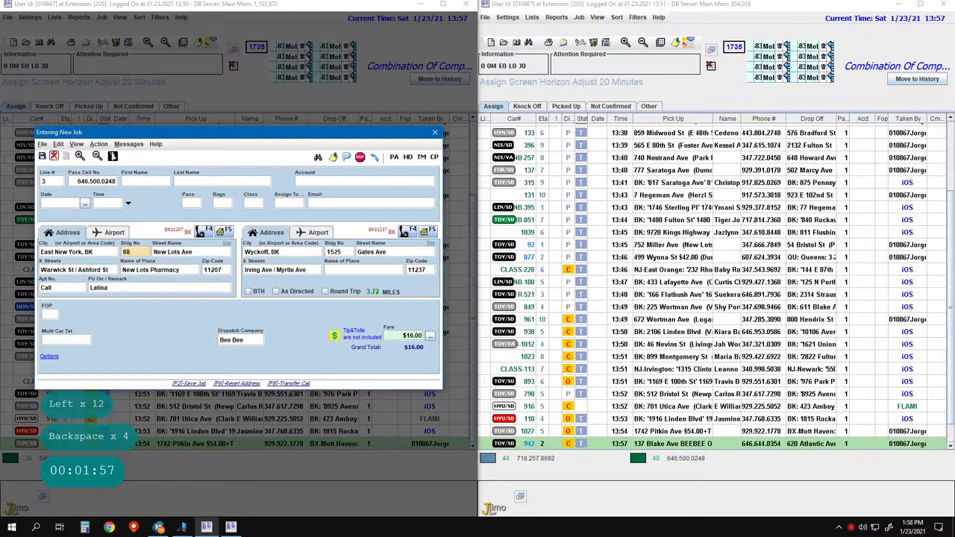
text(45)
key(BackSpace)
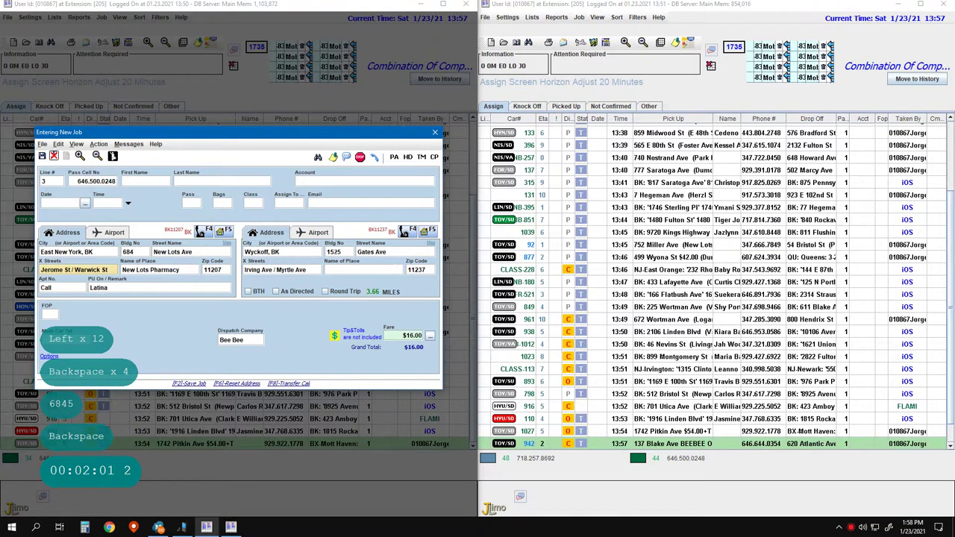
key(Return)
key(Return)
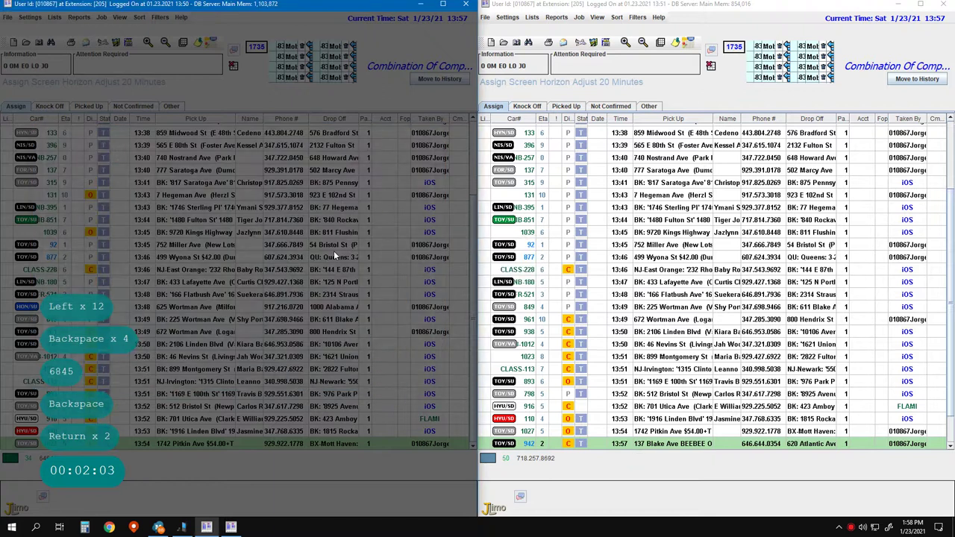
- Save the previous job and start a new job from the line 1 caller's record
key(super+Right)
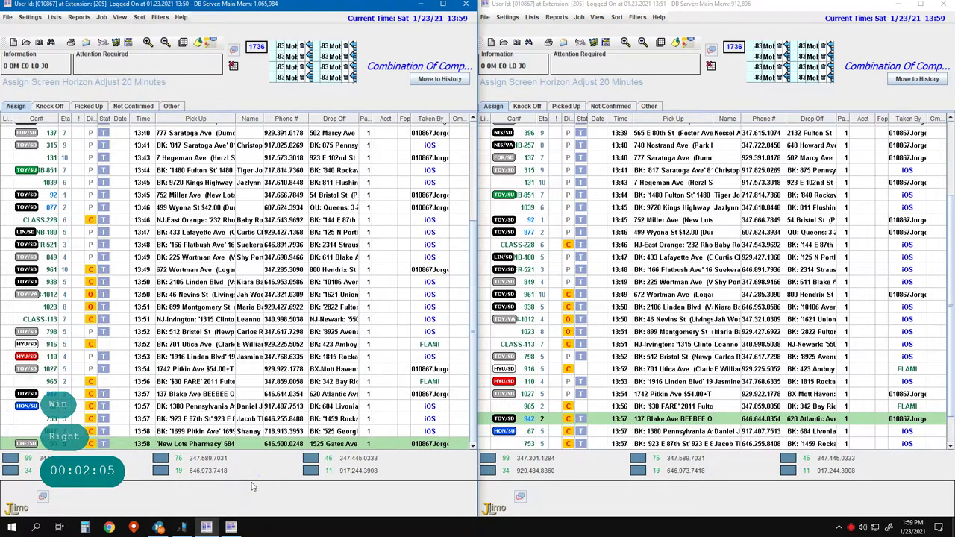
key(Pause)
text(1)
key(Return)
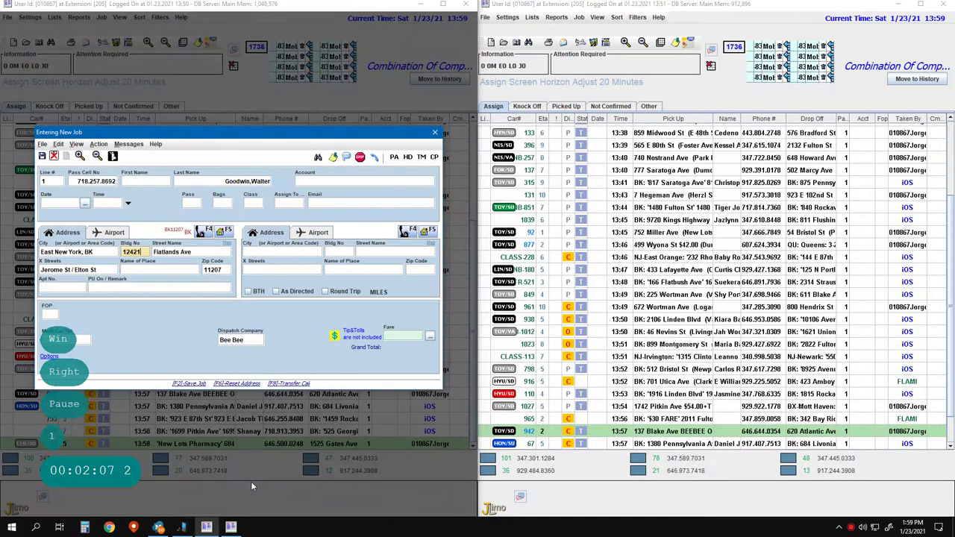
key(Return)
key(Return)
key(Return)
key(Return)
key(Return)
key(Return)
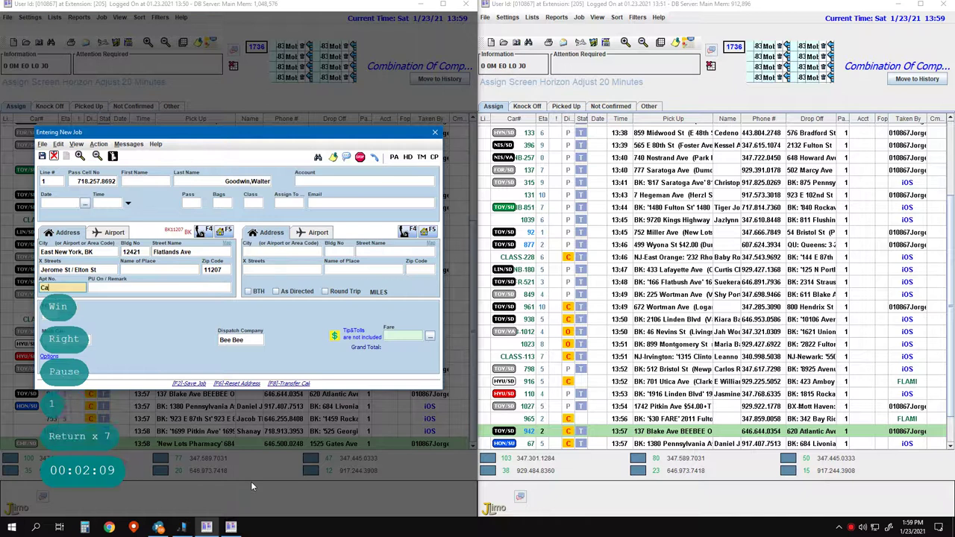
- Note Call on the pickup, set drop-off to Brookdale Hospital, and save the $12.00 job
text(Call)
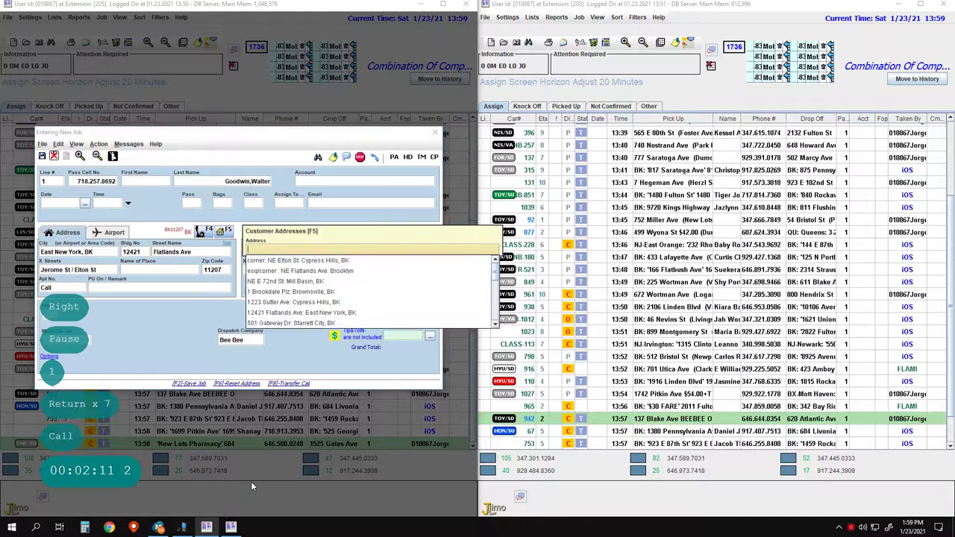
key(Return)
key(Return)
key(Escape)
key(Return)
key(Return)
text(broo)
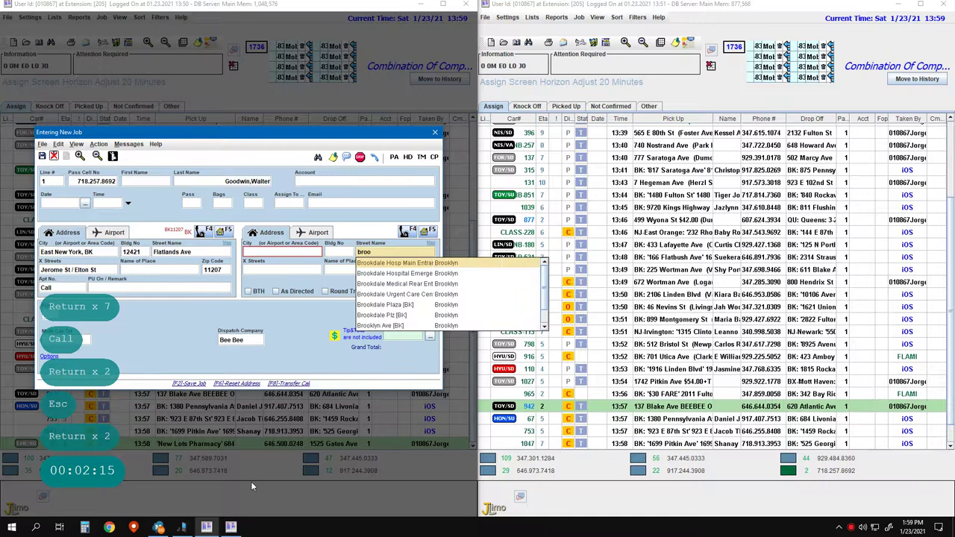
key(Return)
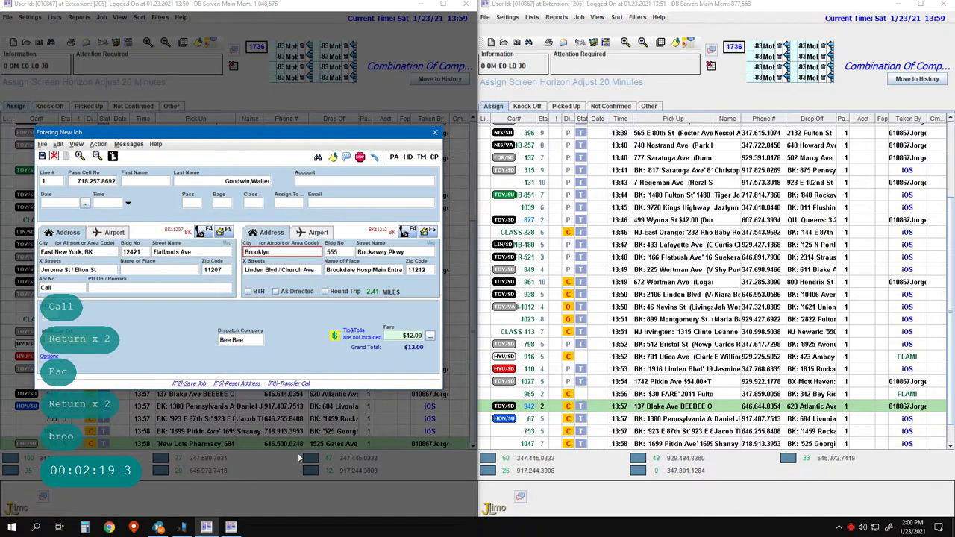
key(F2)
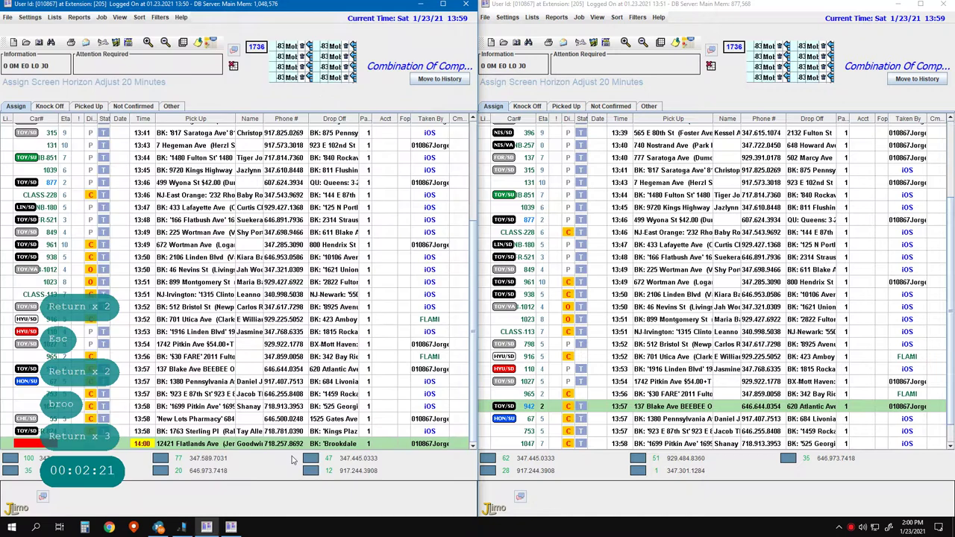
- Quit the line 2 job entry without assigning it
text(2)
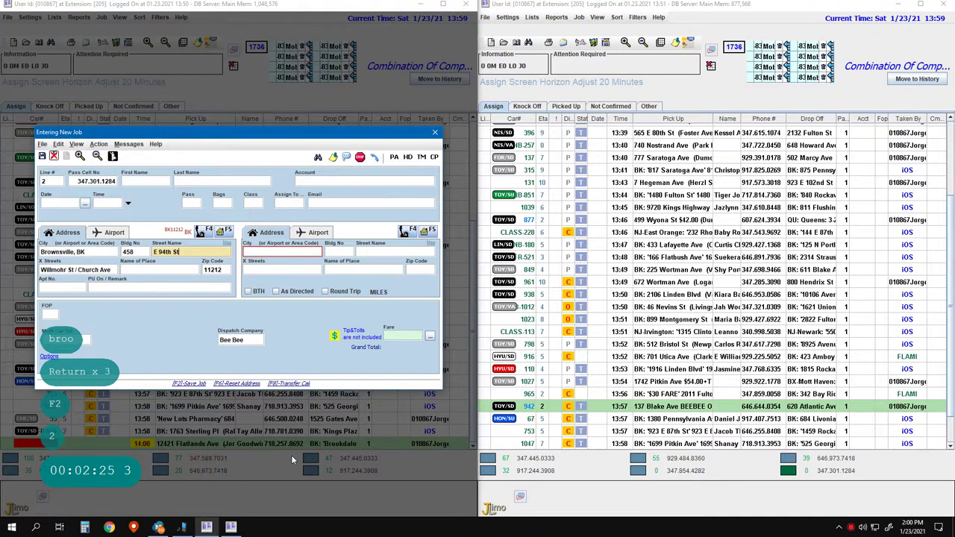
key(Escape)
key(Down)
key(Down)
key(Down)
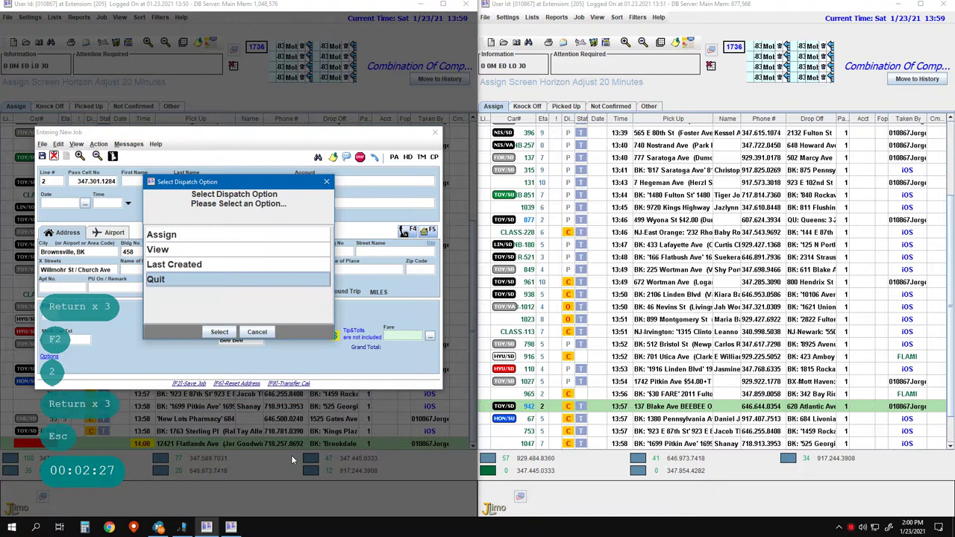
key(Return)
key(3)
key(Return)
key(Return)
key(Return)
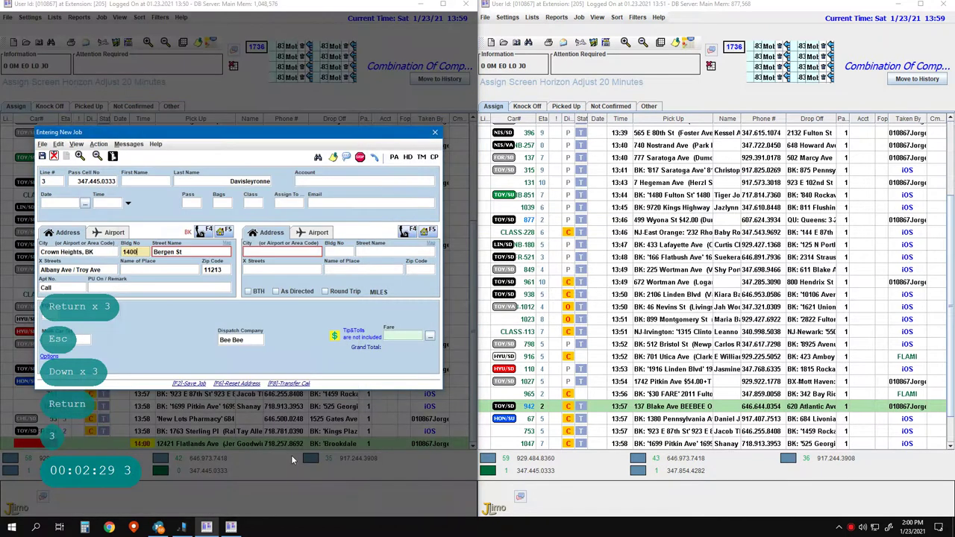
key(ctrl+Delete)
text(62)
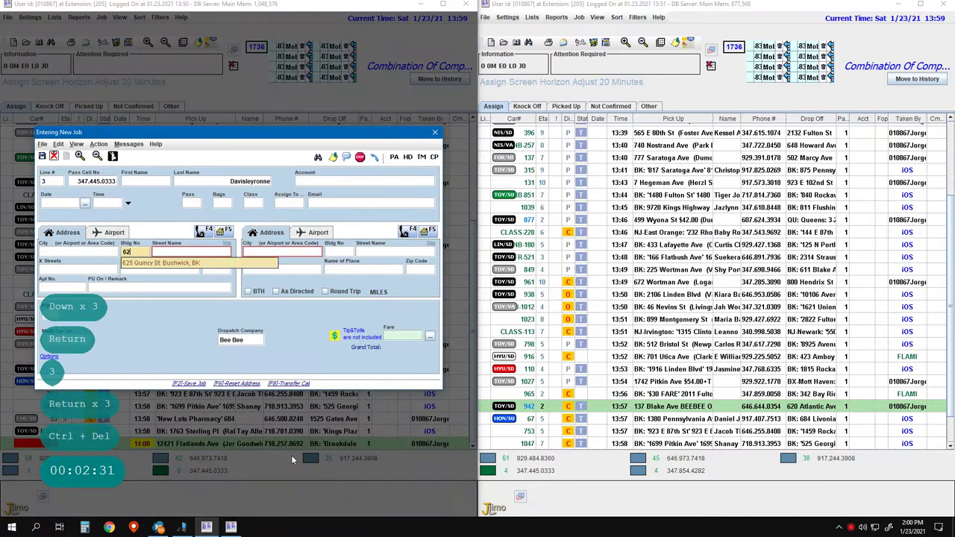
key(Return)
key(Return)
key(Return)
key(Return)
key(Return)
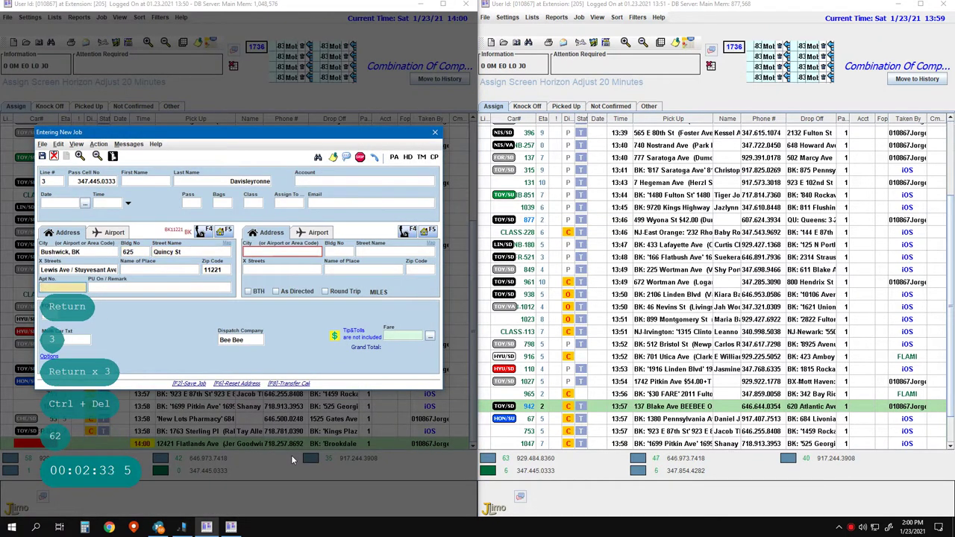
text(Call)
key(Return)
key(Return)
key(Return)
text(1)
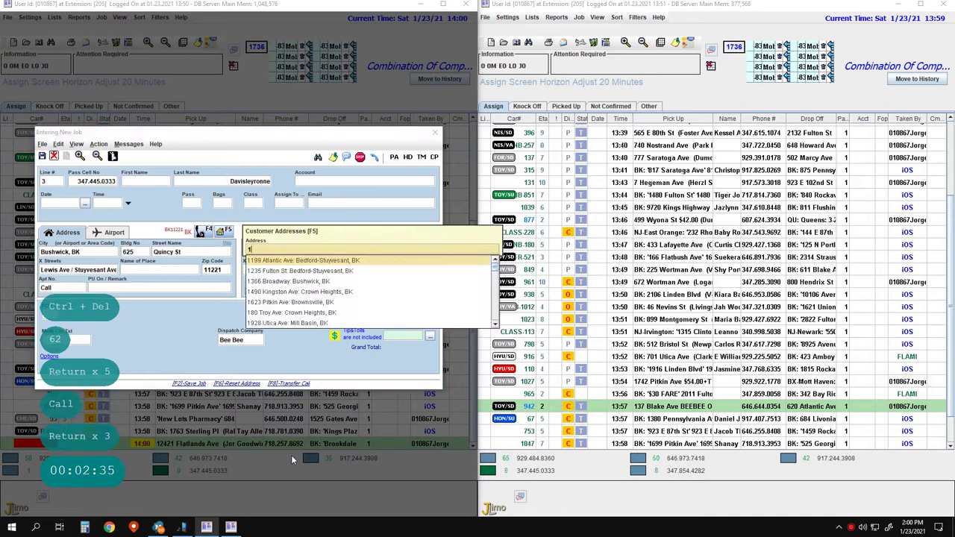
text(400)
key(Return)
key(Return)
key(Return)
key(Return)
key(Return)
key(Return)
key(Return)
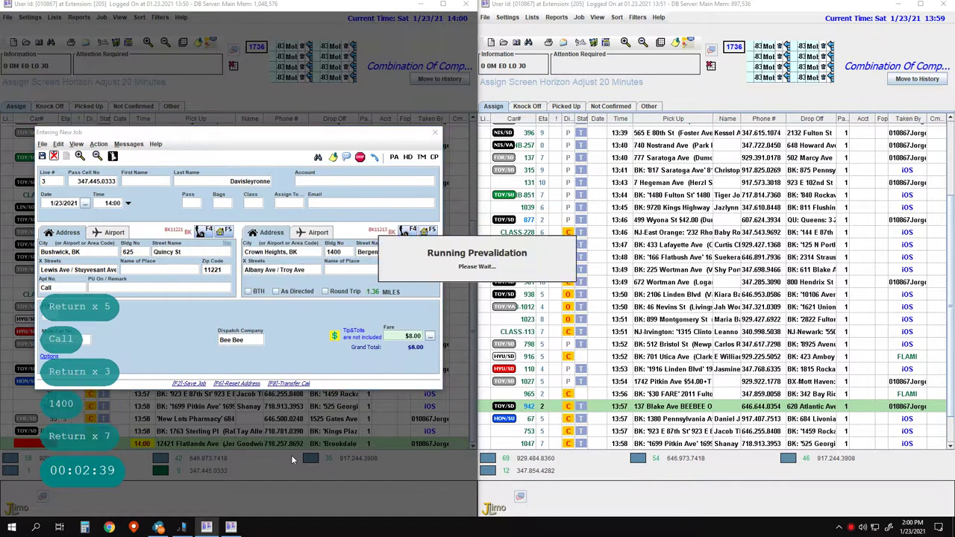
key(F2)
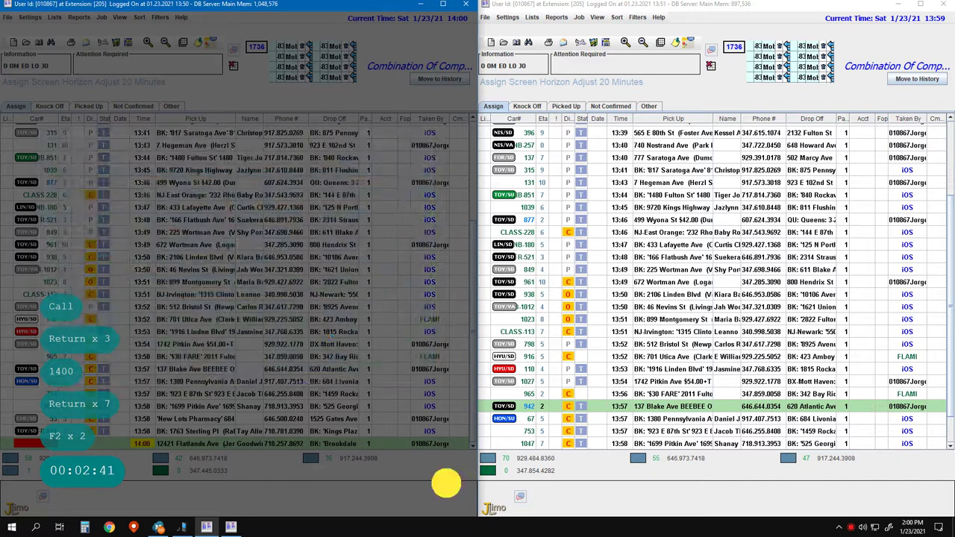
key(F2)
click(582, 485)
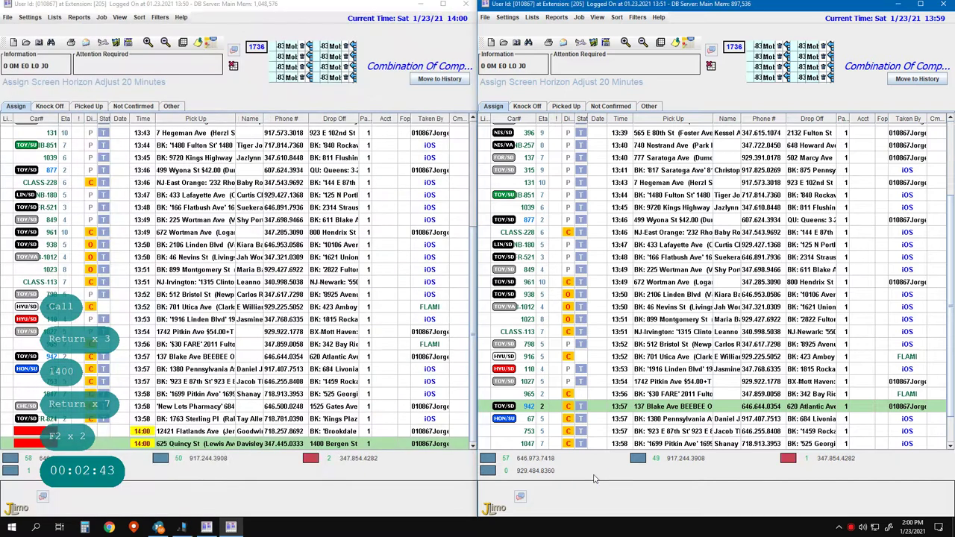
key(1)
key(1)
key(Return)
key(Return)
key(Return)
key(Return)
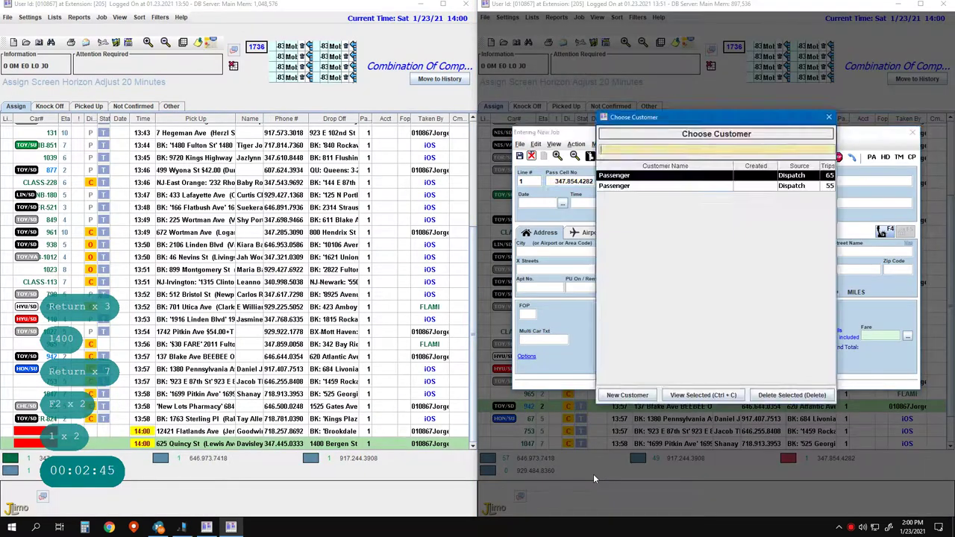
key(ctrl+Delete)
text(38)
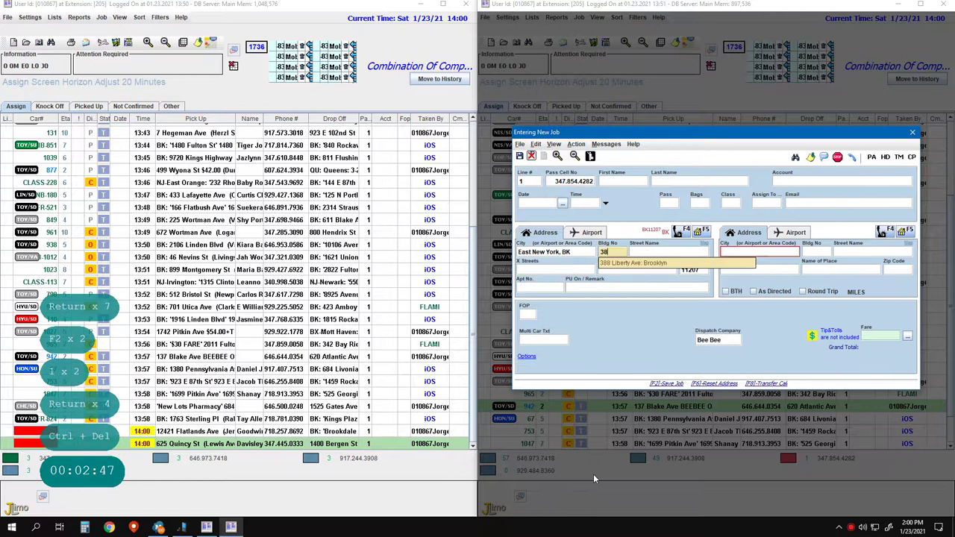
key(BackSpace)
key(BackSpace)
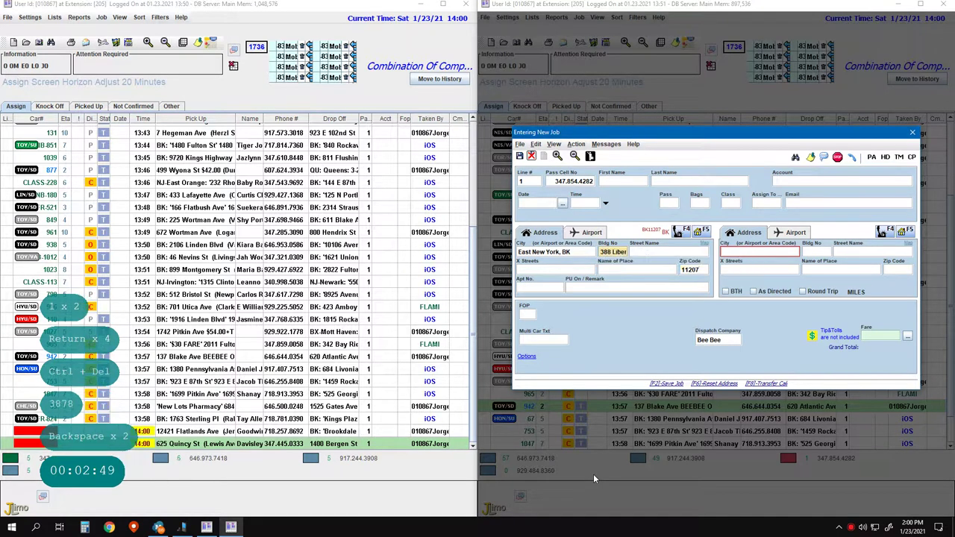
key(Return)
key(Return)
key(Return)
key(Return)
key(Return)
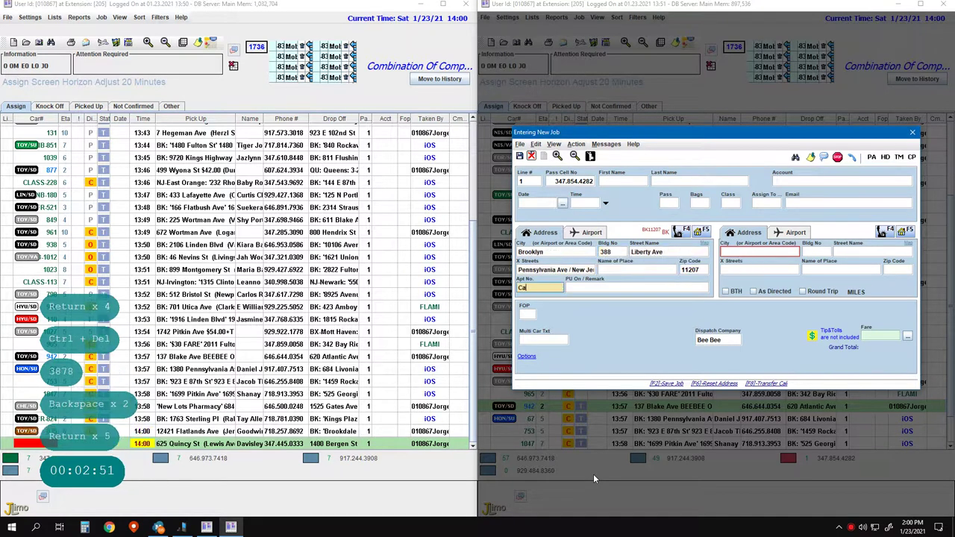
text(Call)
key(Return)
key(Return)
key(Return)
text(331)
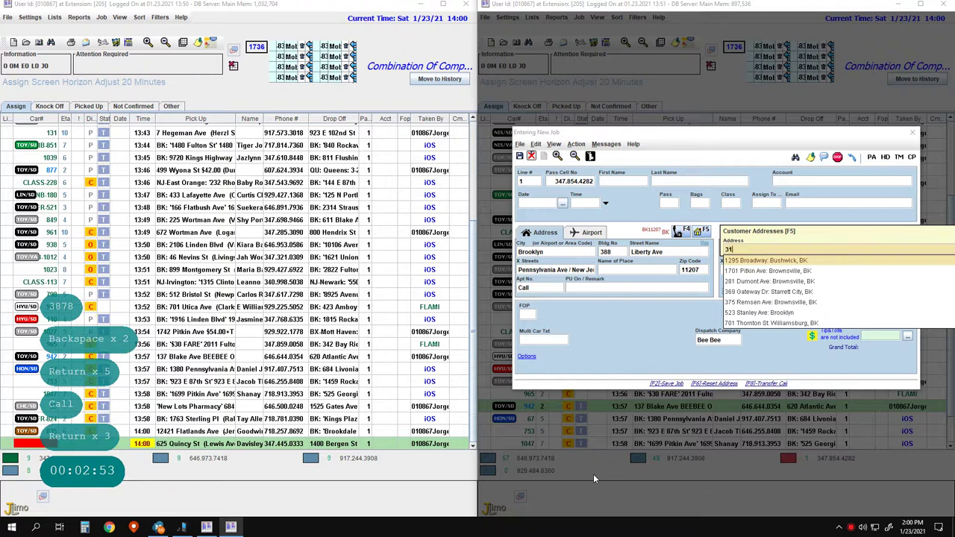
key(BackSpace)
key(BackSpace)
key(Escape)
key(Return)
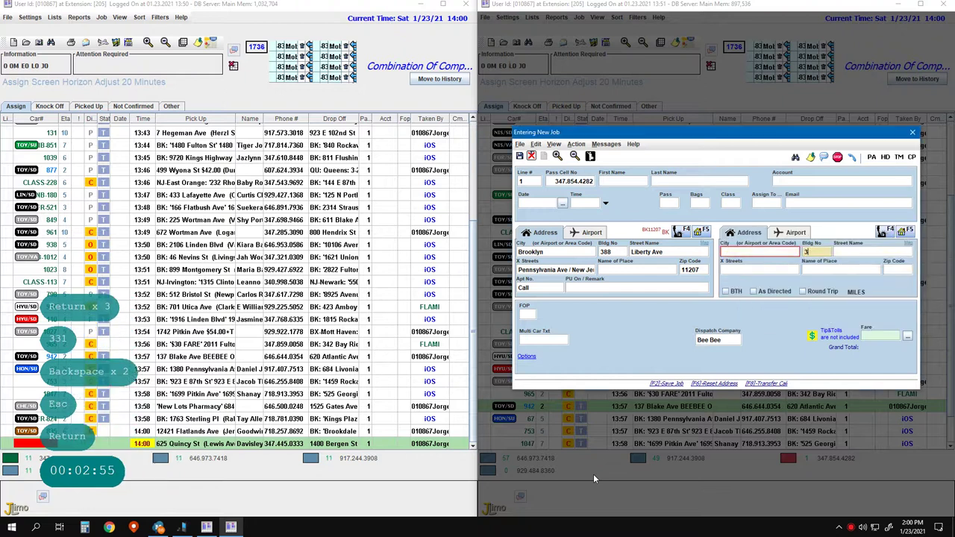
key(space)
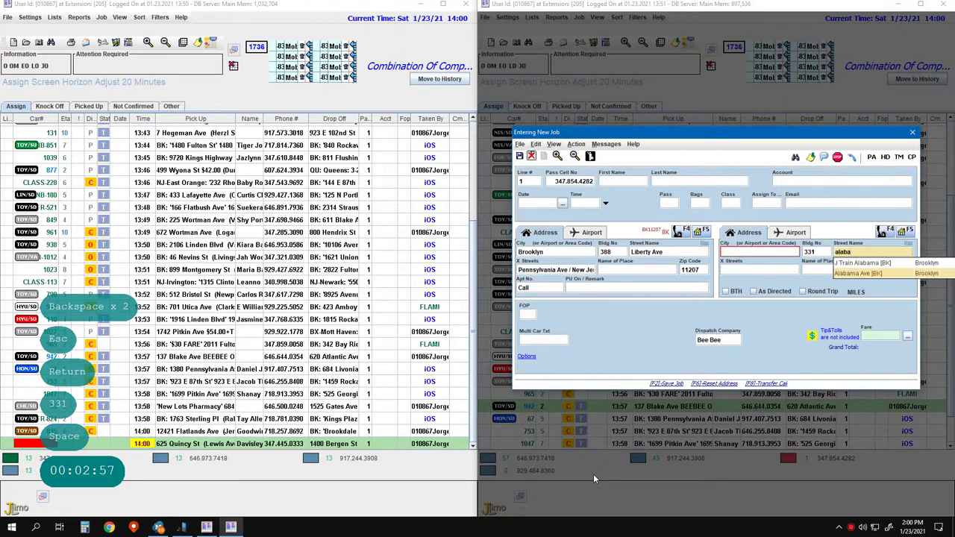
key(Return)
key(Return)
key(Return)
key(Return)
key(Return)
key(Return)
key(Return)
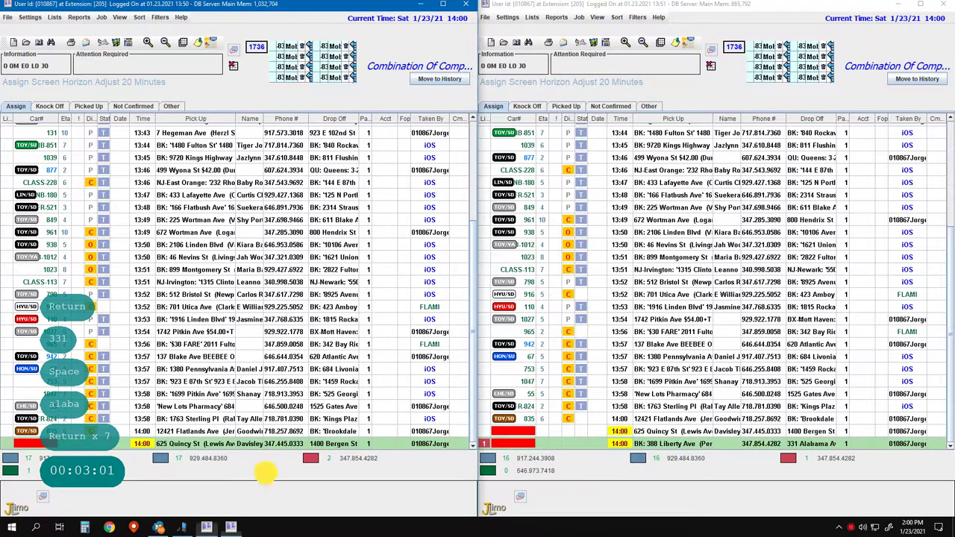
- Save the Liberty Ave job and start a line 5 job picking up at McDonald's, 1642 Pitkin Ave
key(F2)
key(F2)
key(Down)
text(5)
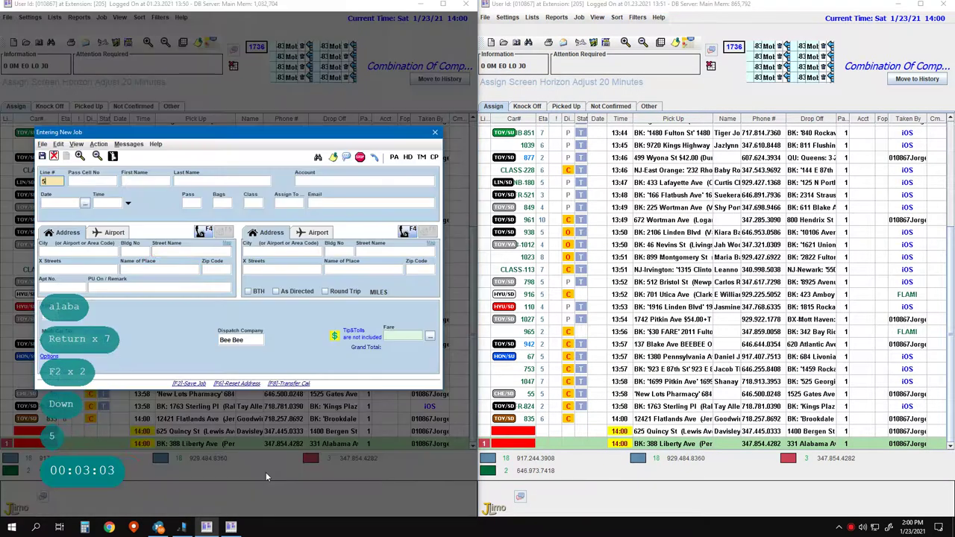
key(Return)
key(Return)
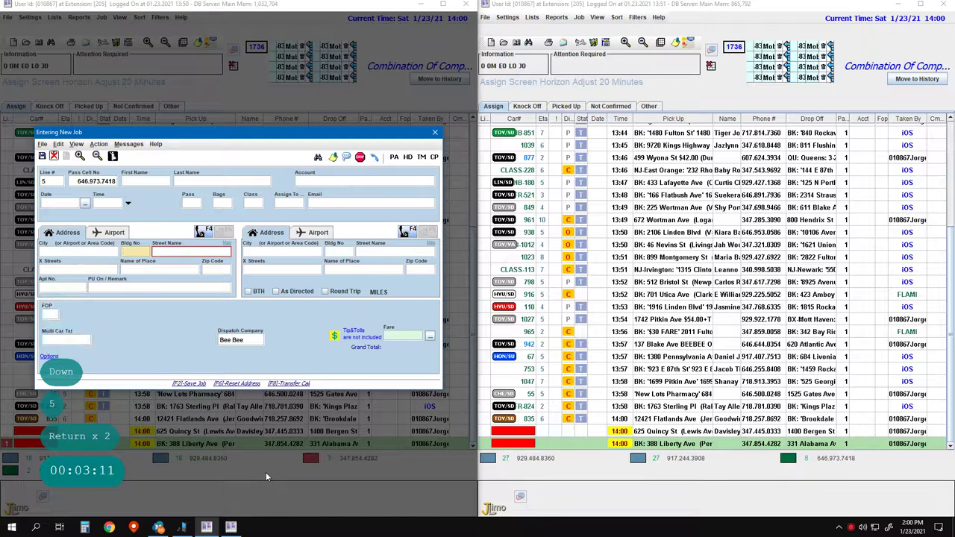
key(Left)
key(Right)
text(mcdonald)
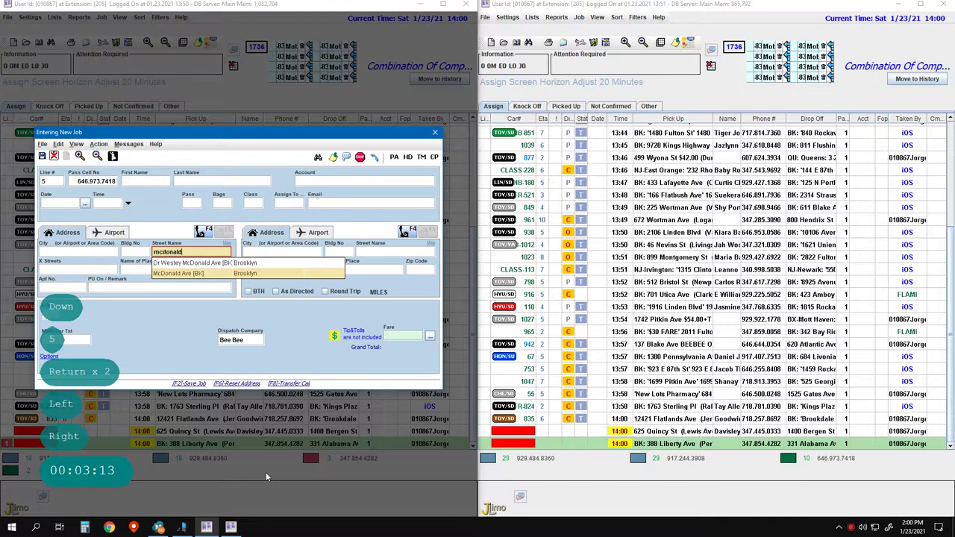
text(s 11212)
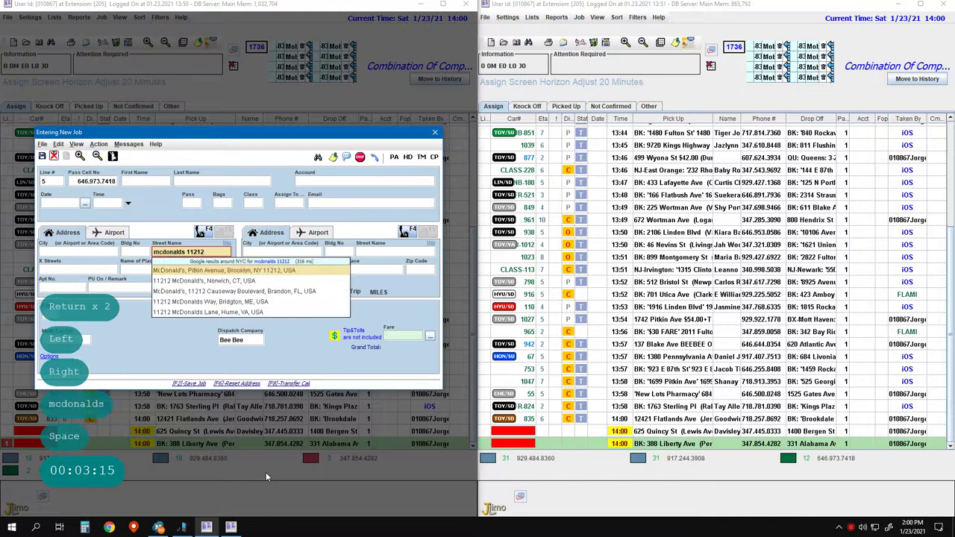
key(Return)
key(Left)
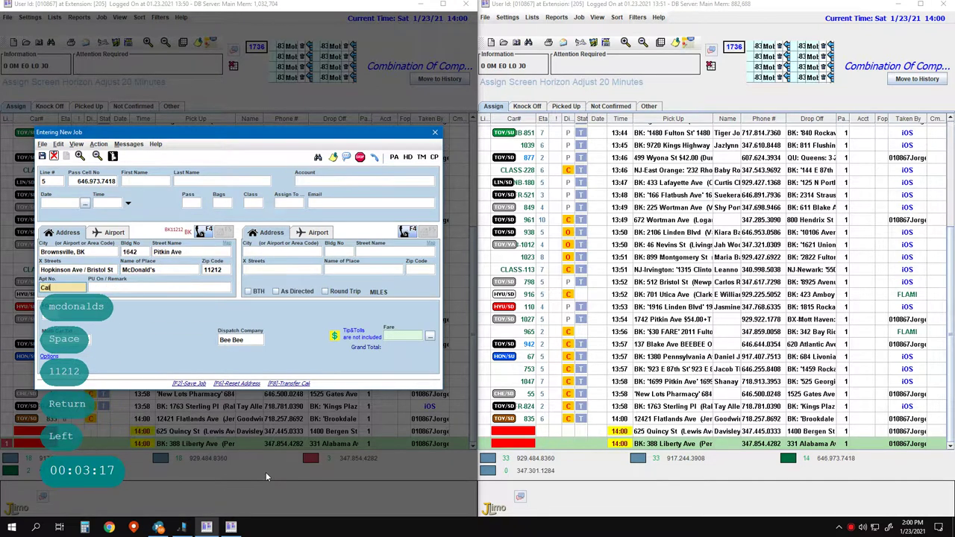
text(Call)
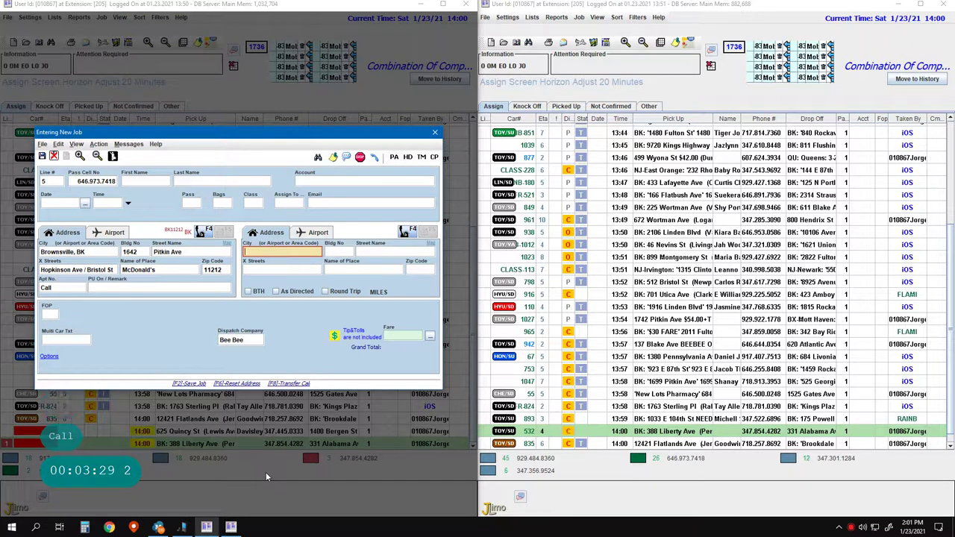
key(Right)
text(1)
key(Right)
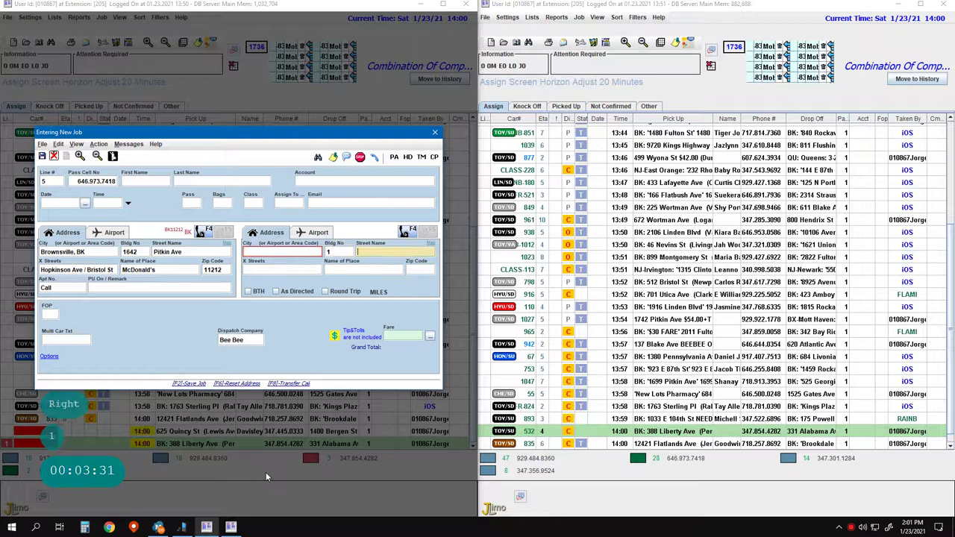
key(space)
text(kingston)
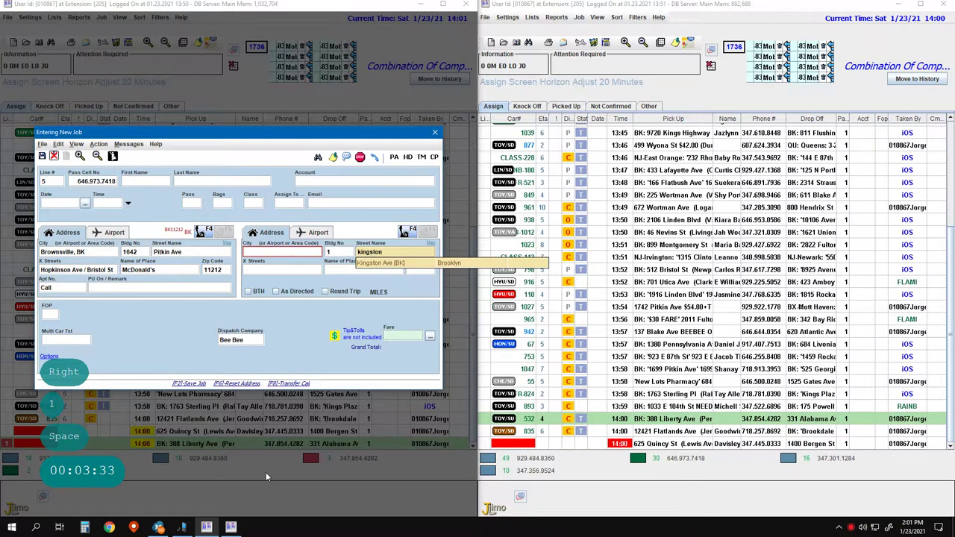
key(Return)
key(Return)
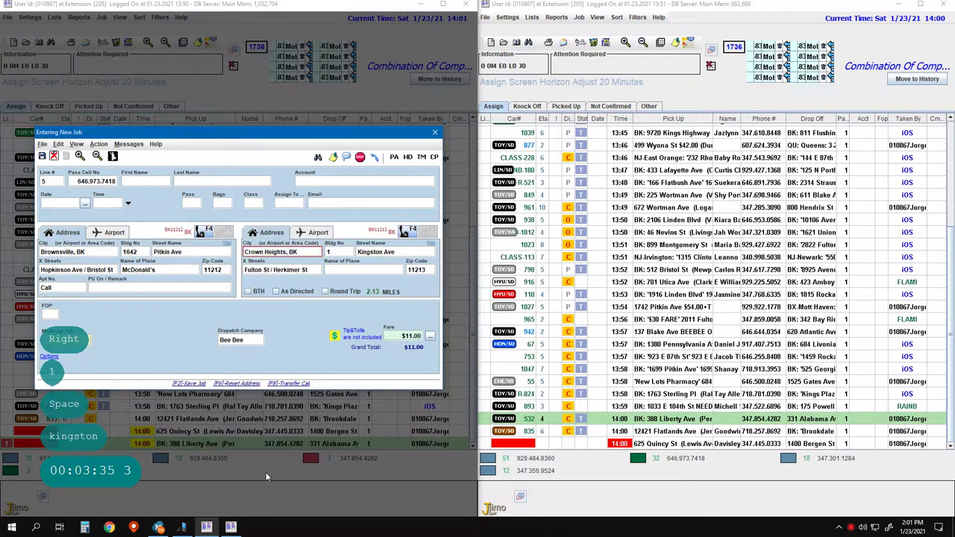
key(Return)
key(Return)
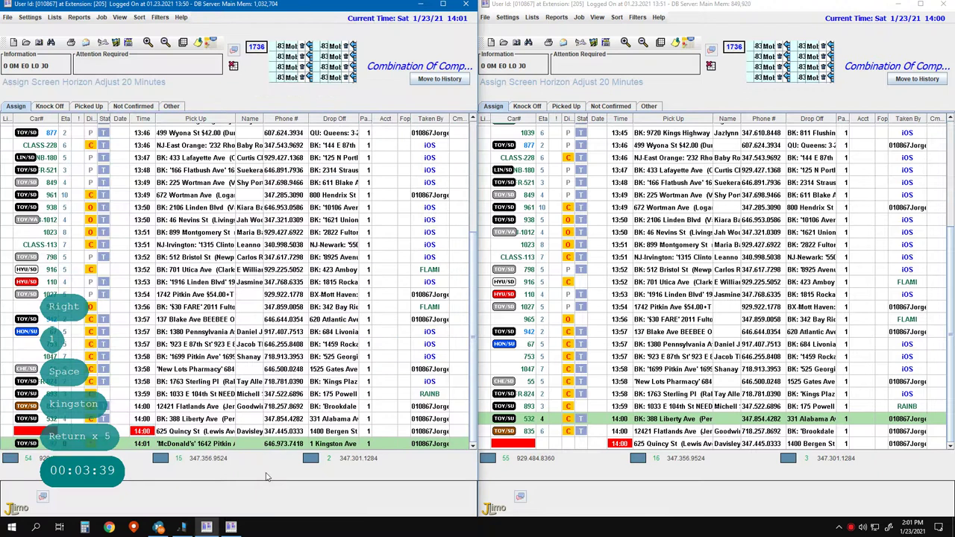
key(F2)
key(F2)
key(1)
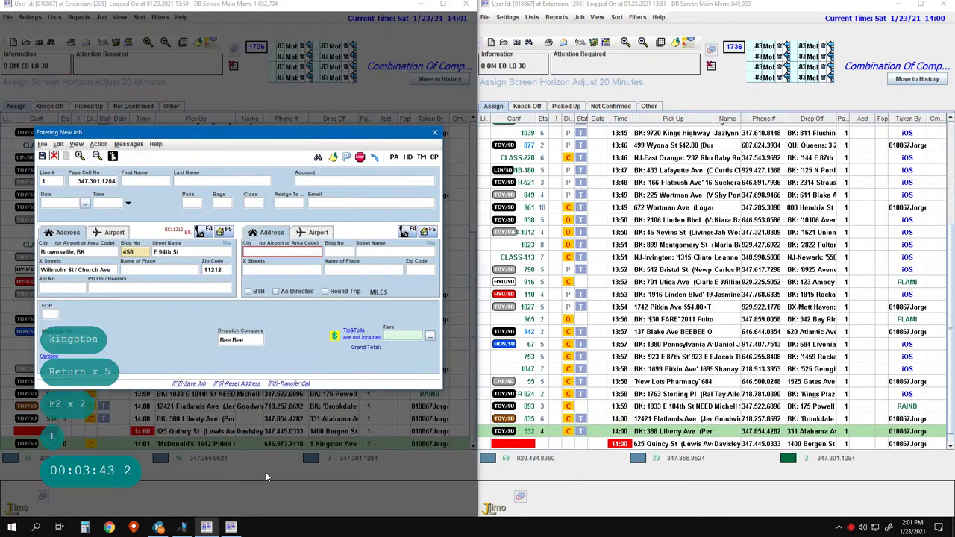
key(Return)
key(Return)
key(ctrl+Delete)
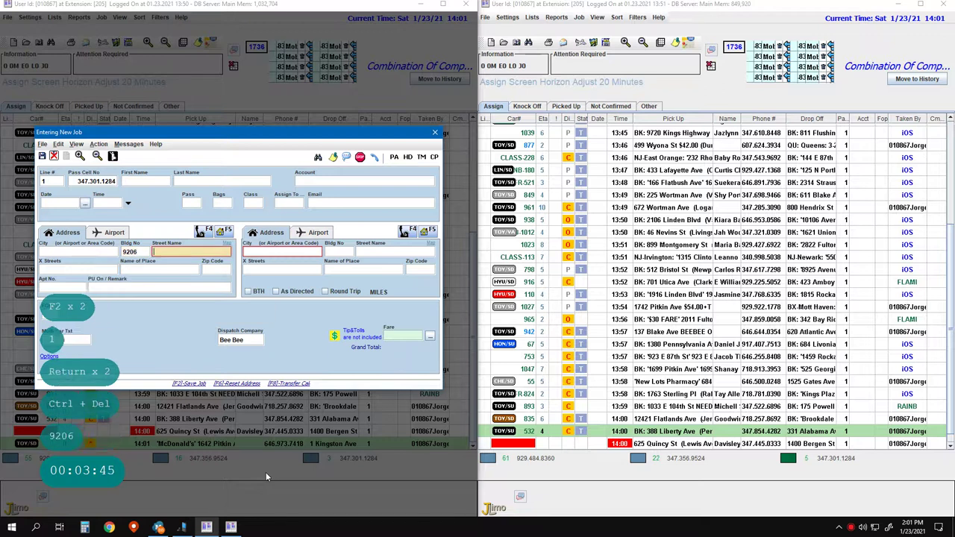
key(Return)
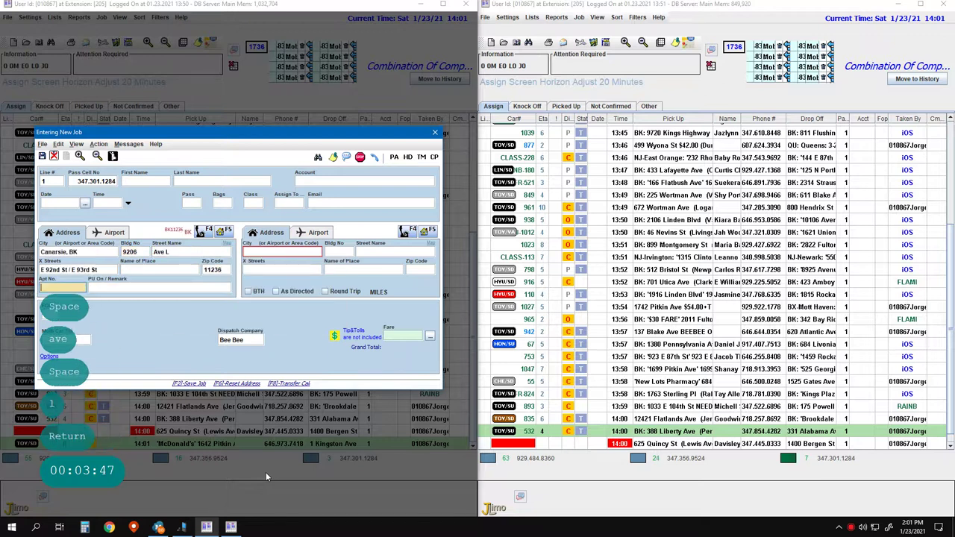
key(Left)
text(Call)
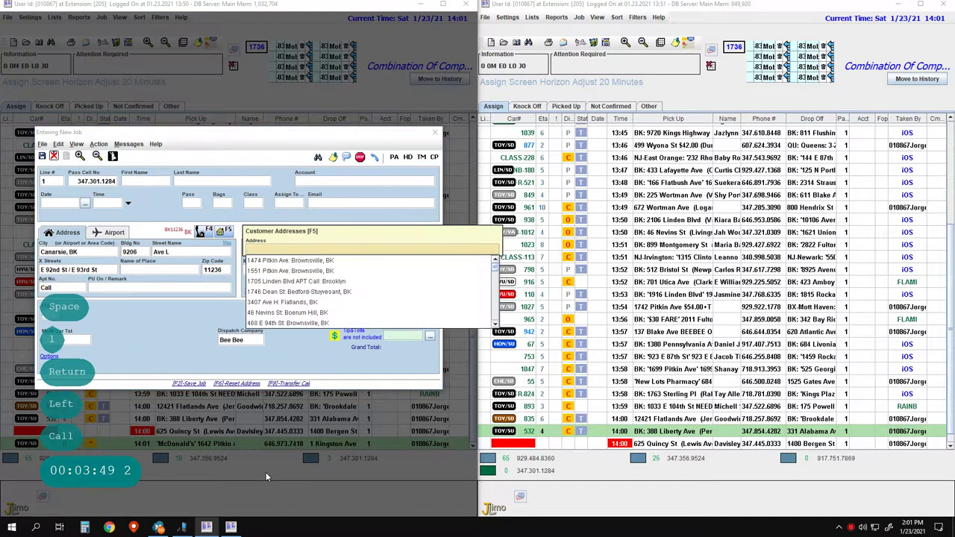
key(Return)
key(Return)
key(Escape)
key(Return)
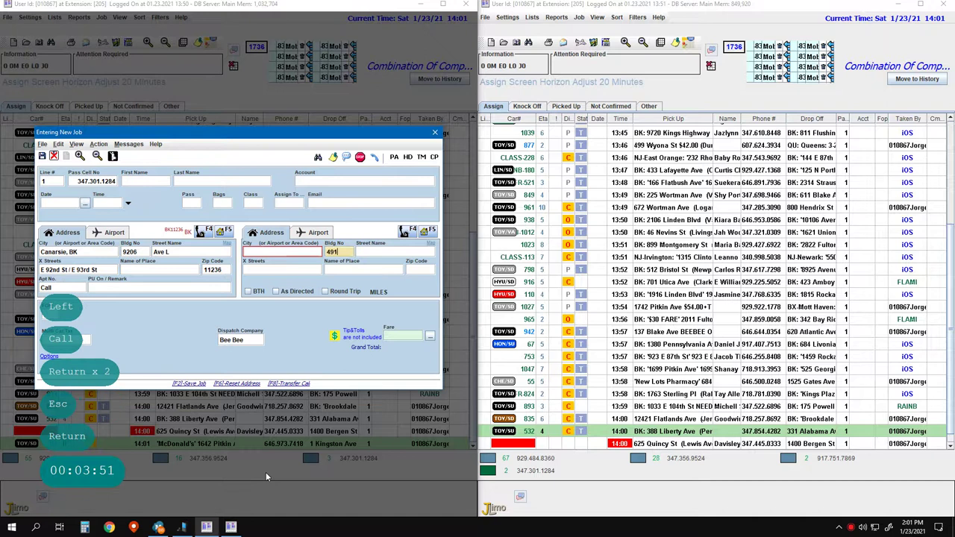
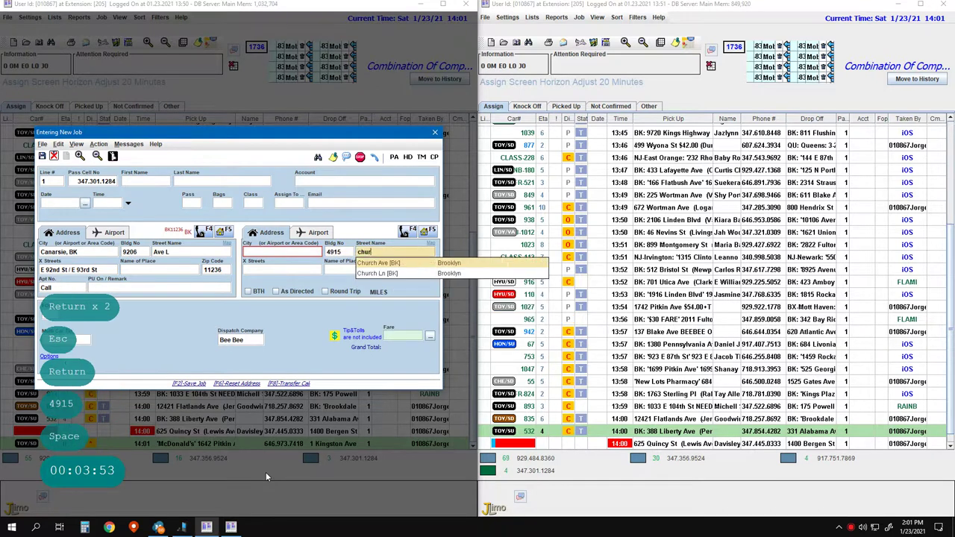
key(Return)
key(Return)
key(Return)
key(Return)
key(Return)
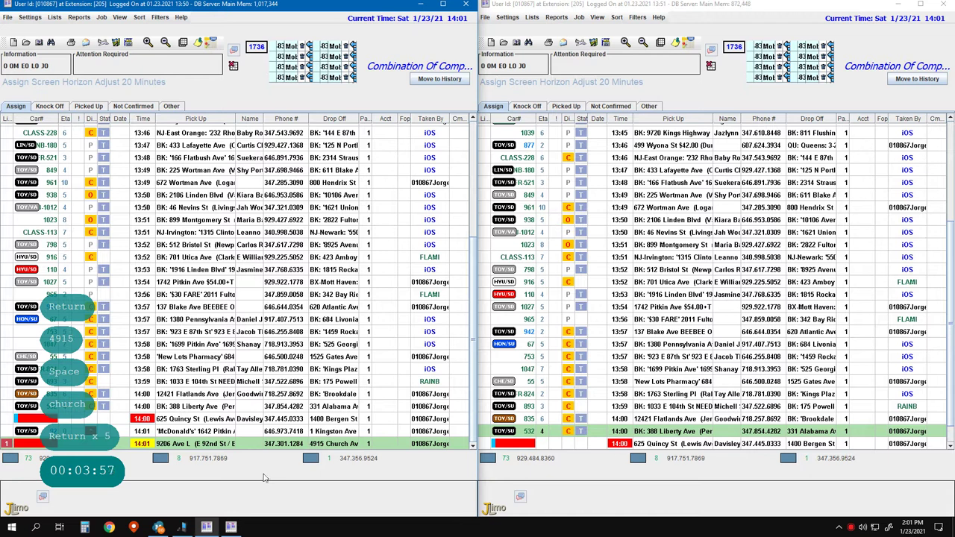
key(F2)
key(F2)
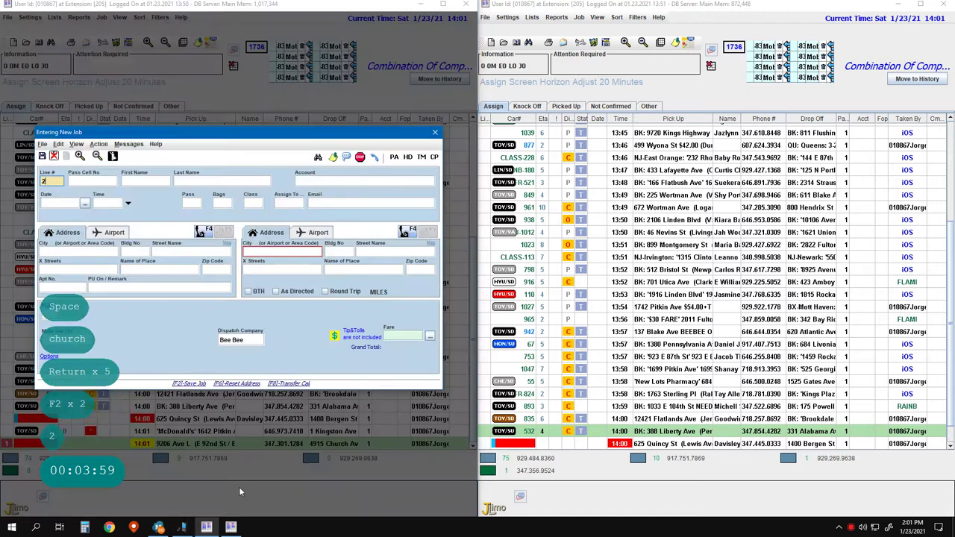
text(2)
key(Return)
key(Return)
key(Return)
key(ctrl+Delete)
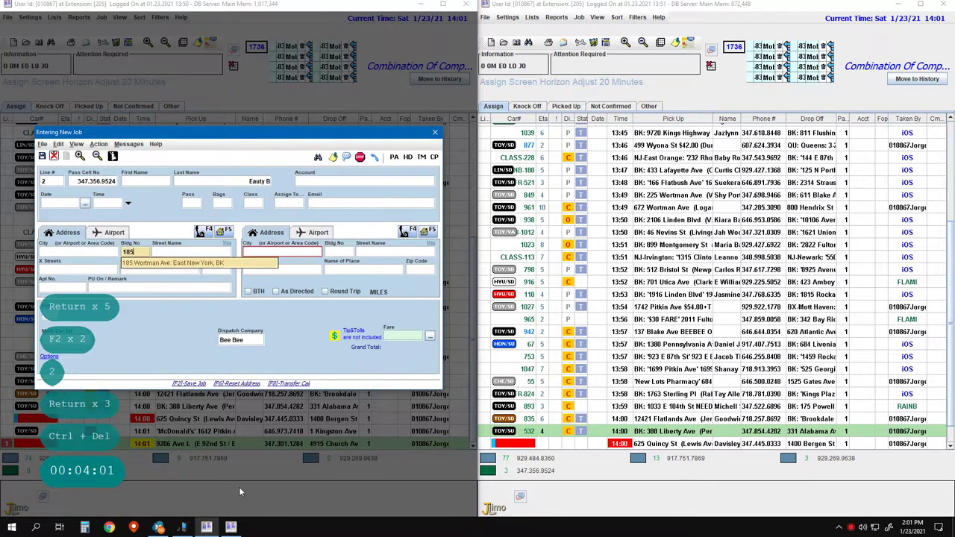
text(185)
key(Return)
key(Return)
key(Return)
key(Return)
key(Return)
text(Call)
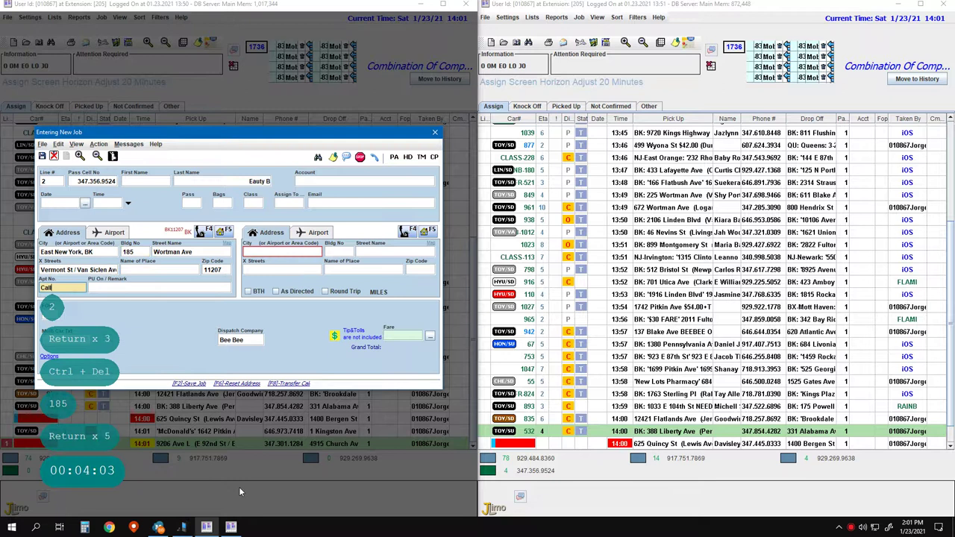
key(Return)
key(Return)
key(Return)
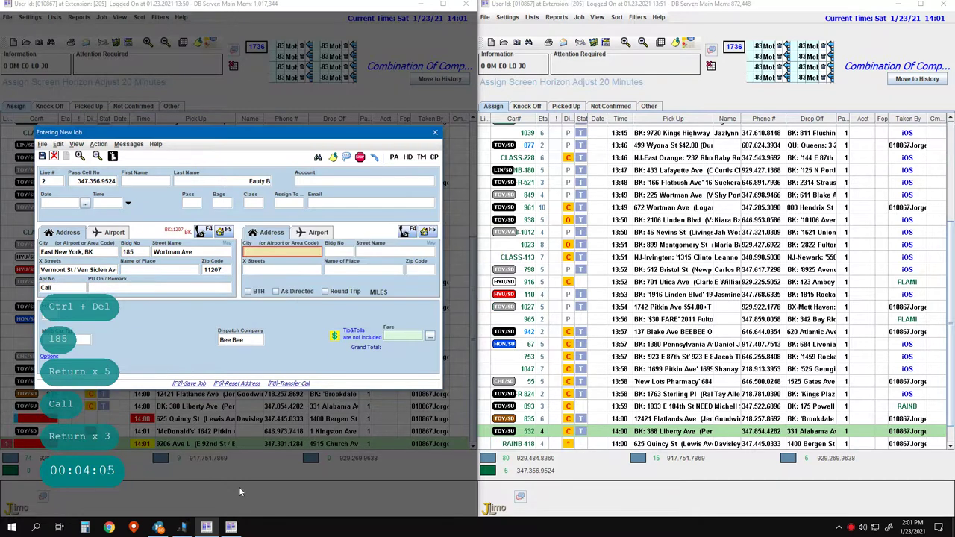
key(Escape)
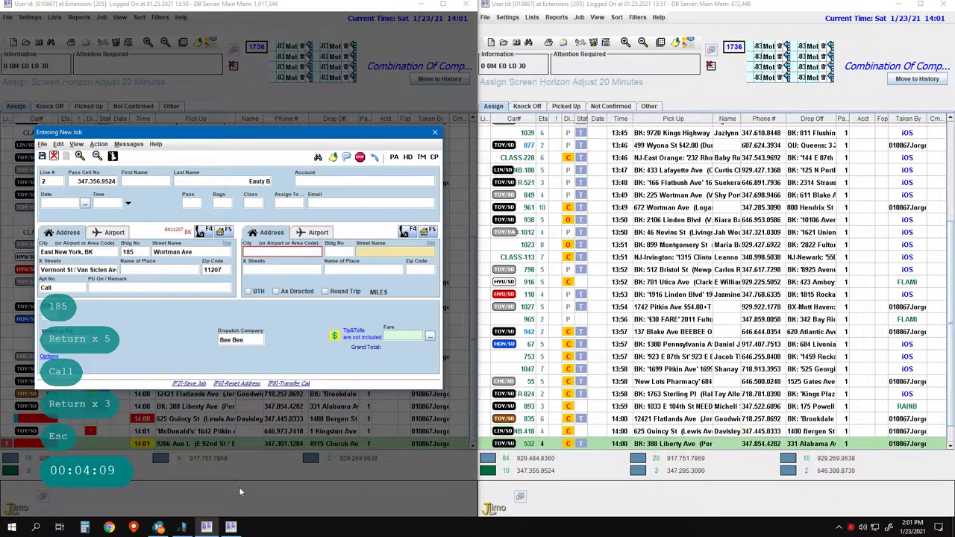
- Google 'bargain hunters 11212' in Chrome, finding M&S Bargain Hunters at 1530 Pitkin Ave
click(109, 528)
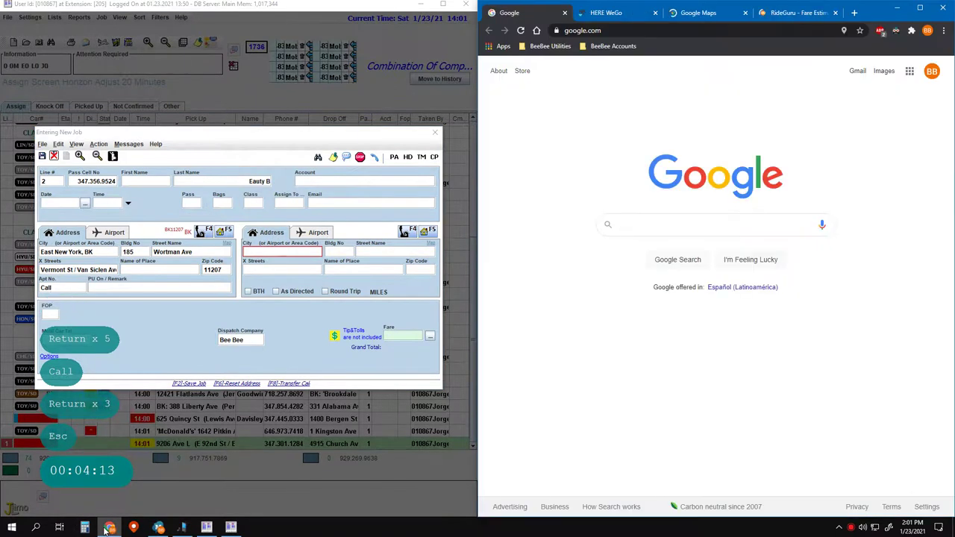
click(669, 220)
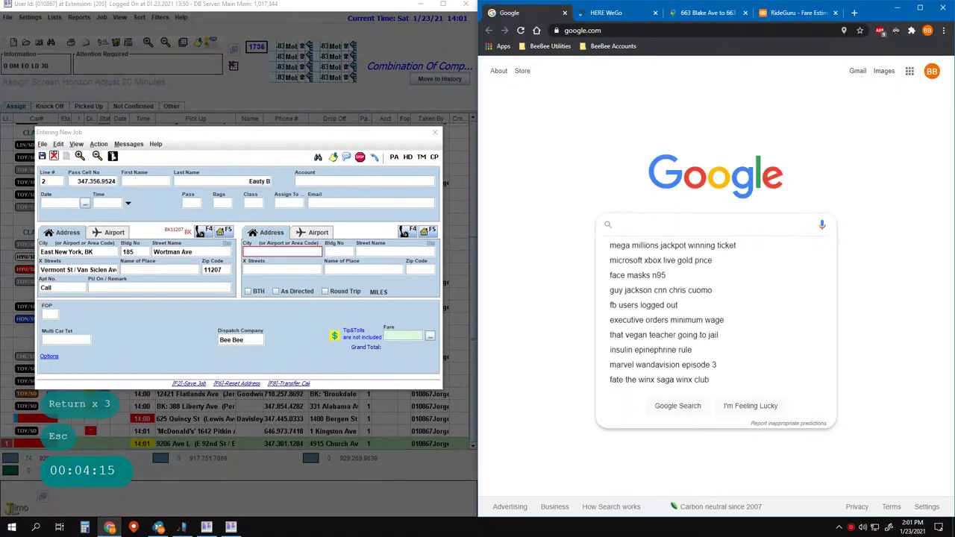
text(bargain hun)
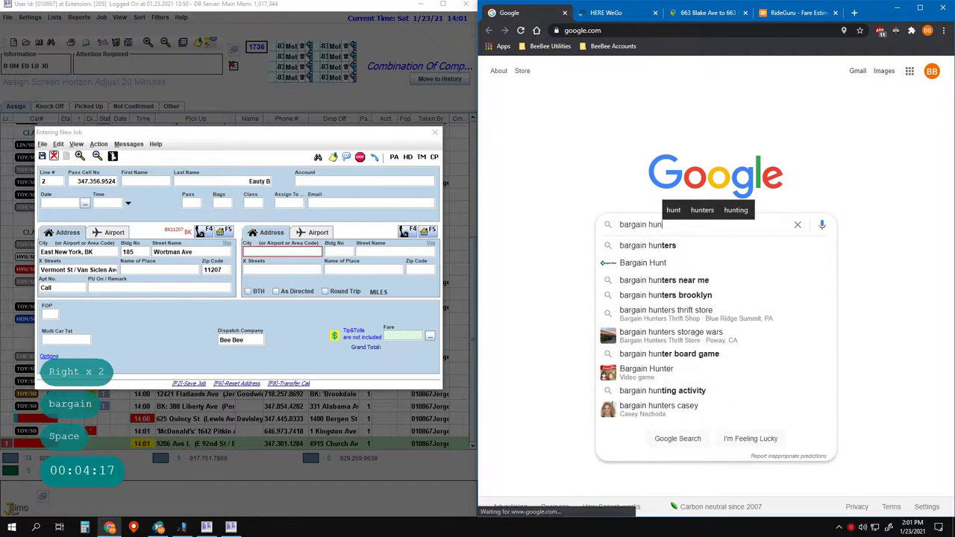
text(ters 111212)
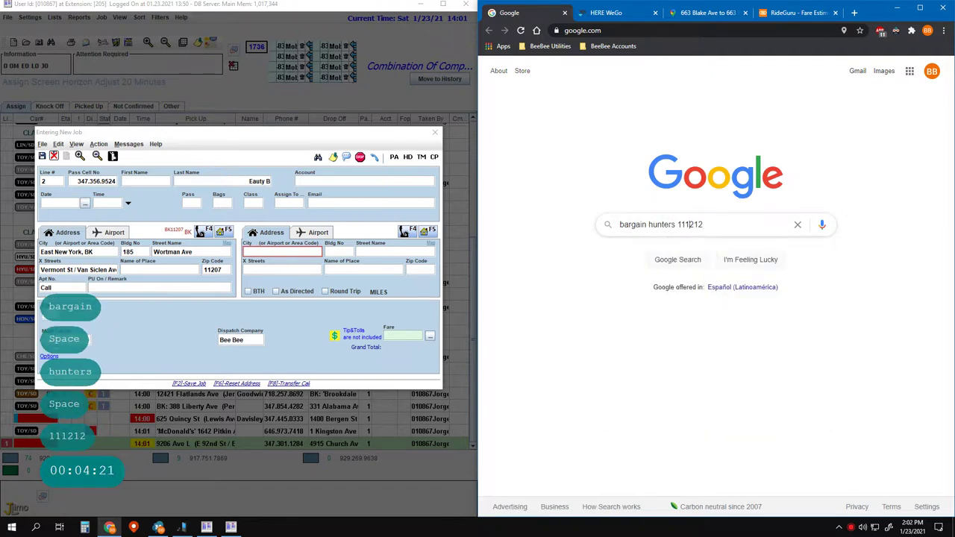
key(Left)
key(Left)
key(Left)
key(Left)
key(Delete)
key(Return)
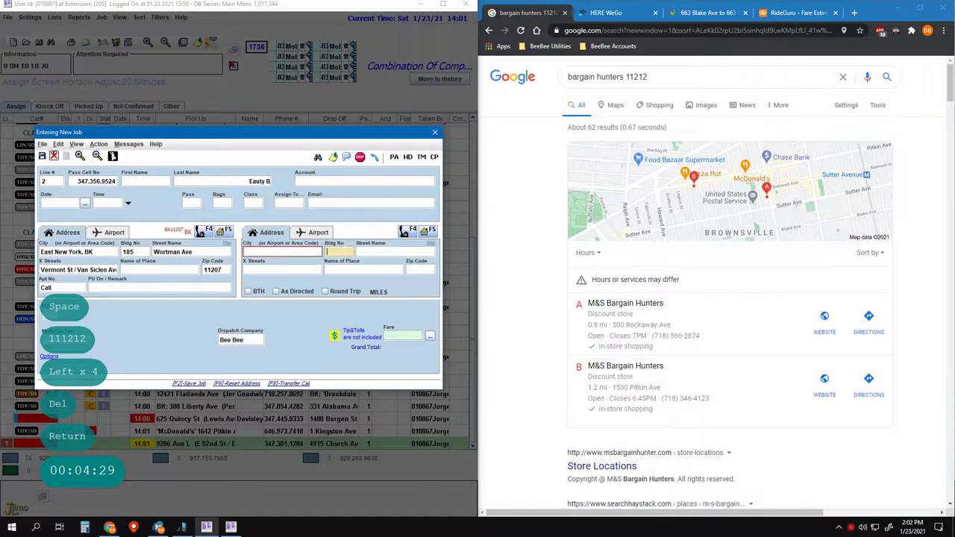
key(shift)
text(1530 p)
text(it)
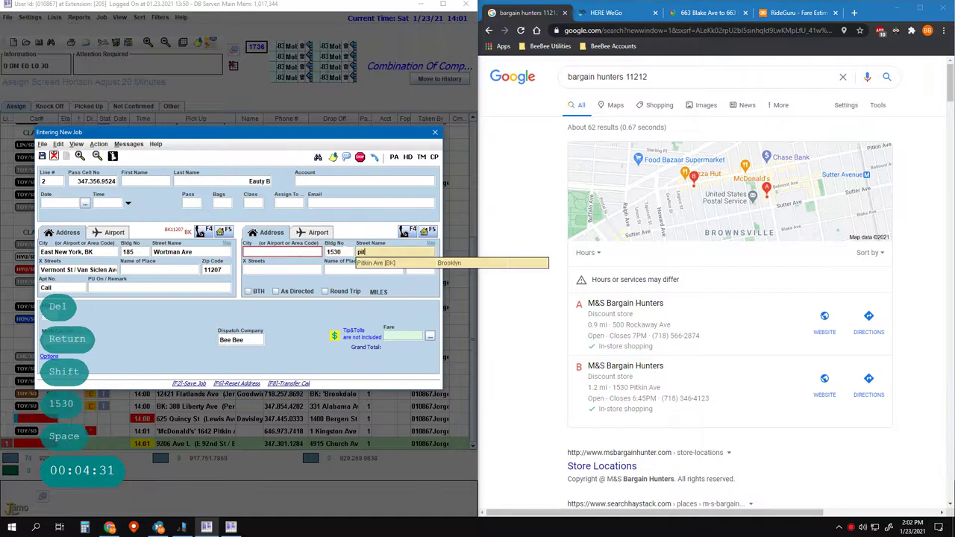
key(Return)
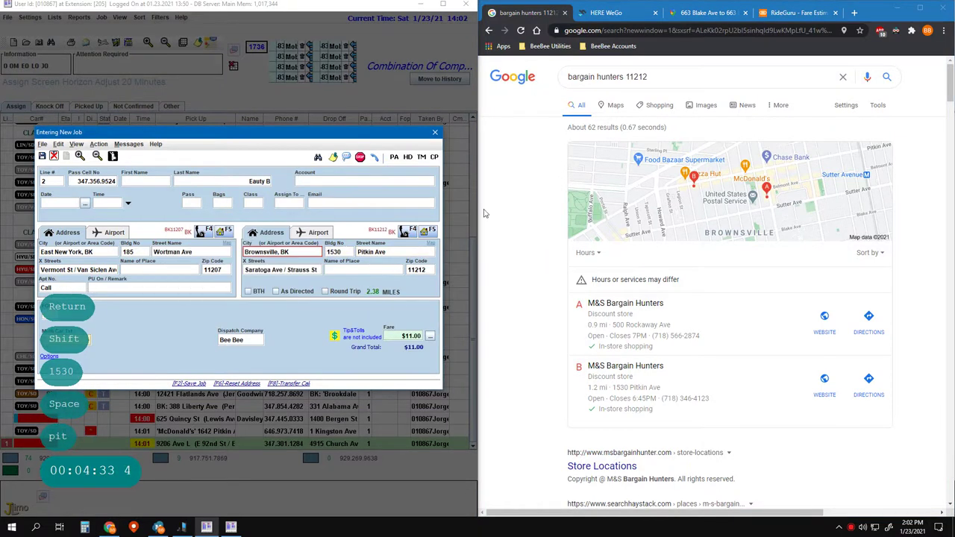
key(Return)
key(Return)
key(Return)
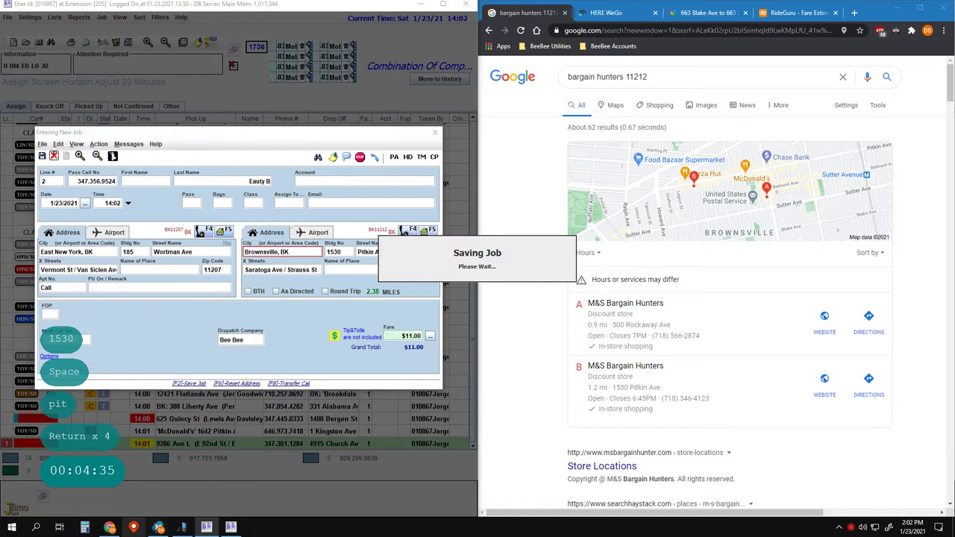
click(231, 527)
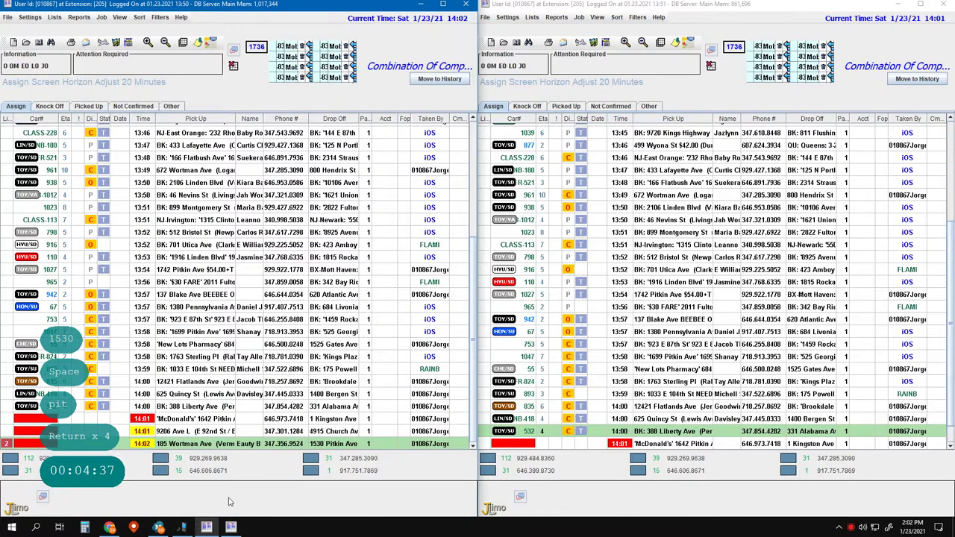
- Start a new line 1 job with apartment 'Call2' and Queens as the drop-off city
key(F2)
key(F2)
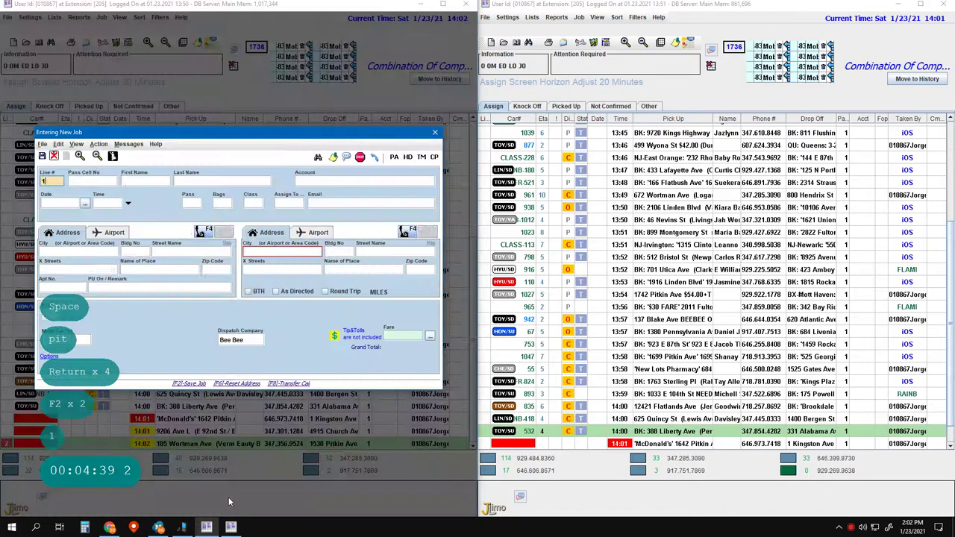
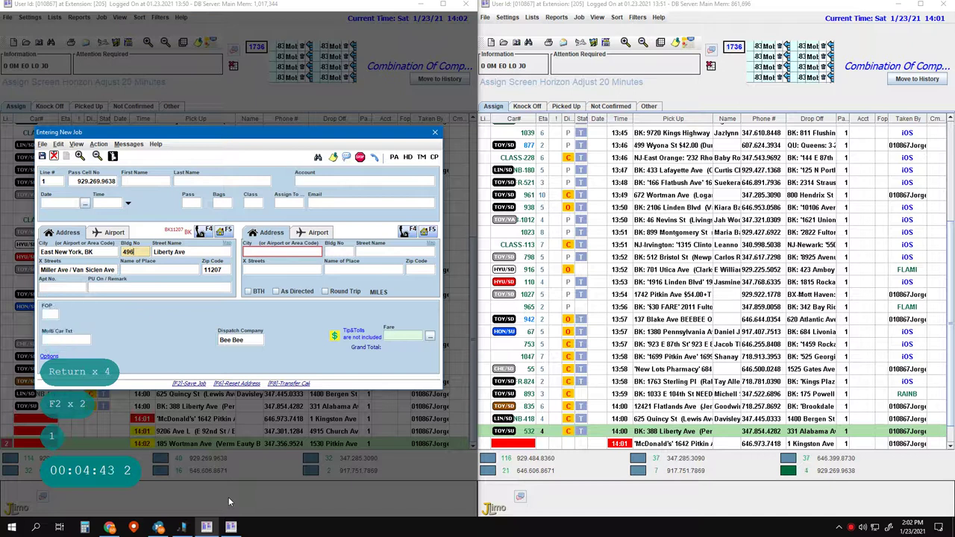
key(Return)
key(Return)
key(Return)
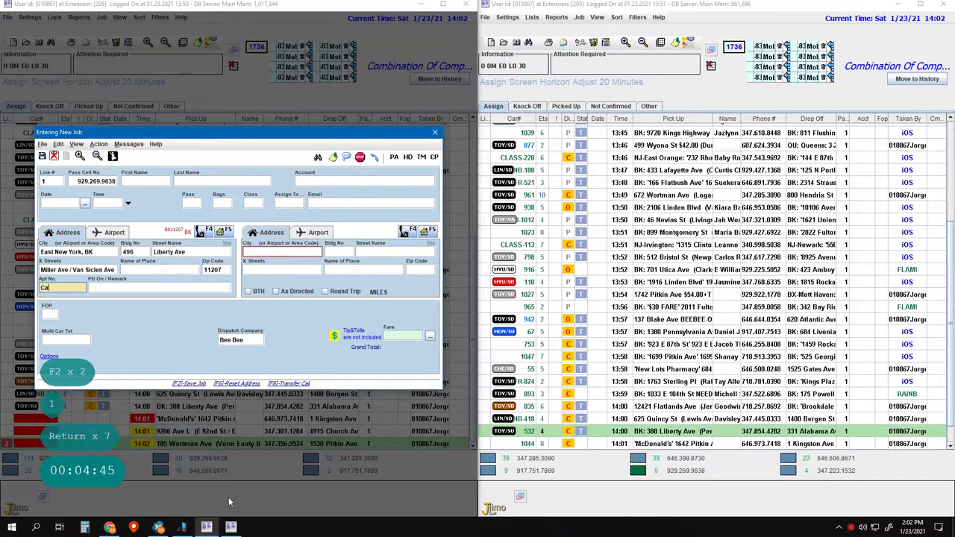
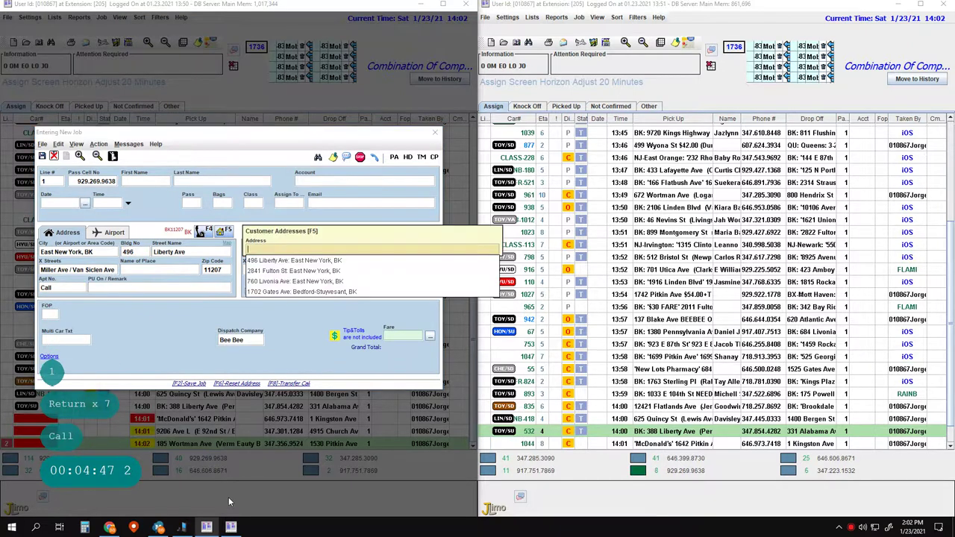
key(Return)
key(Return)
key(Escape)
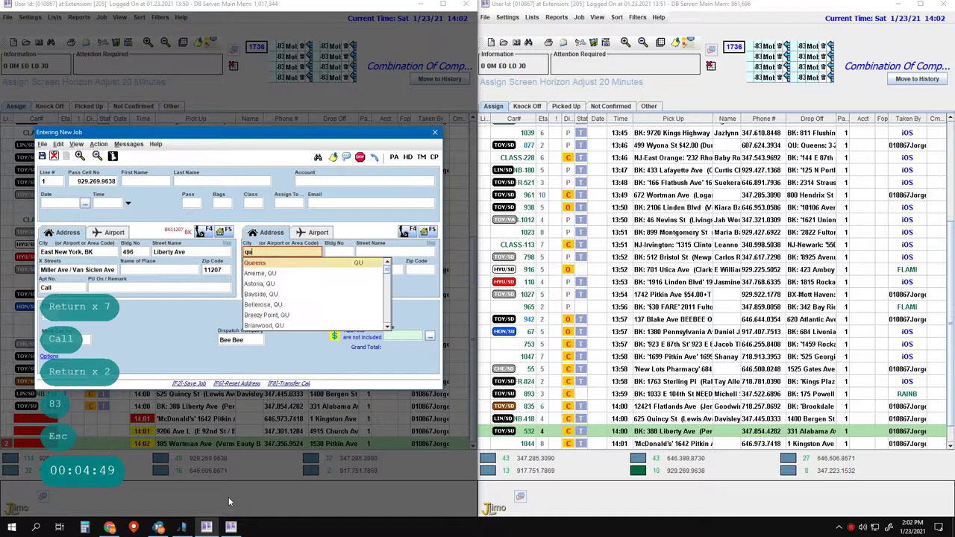
key(Return)
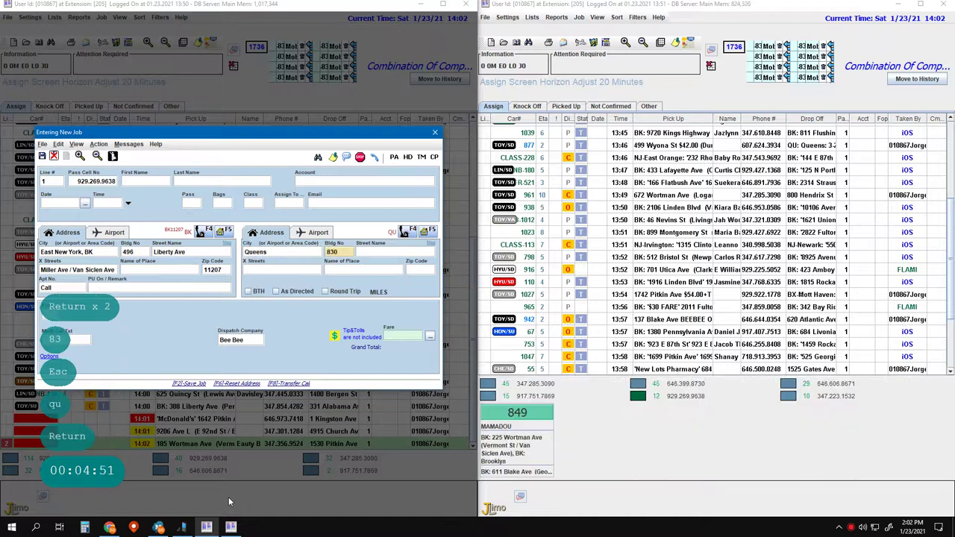
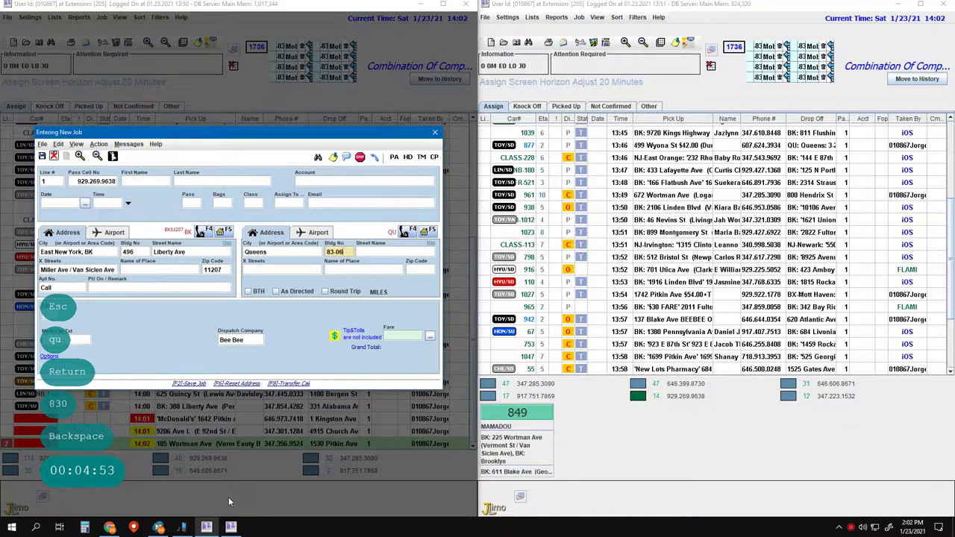
key(Tab)
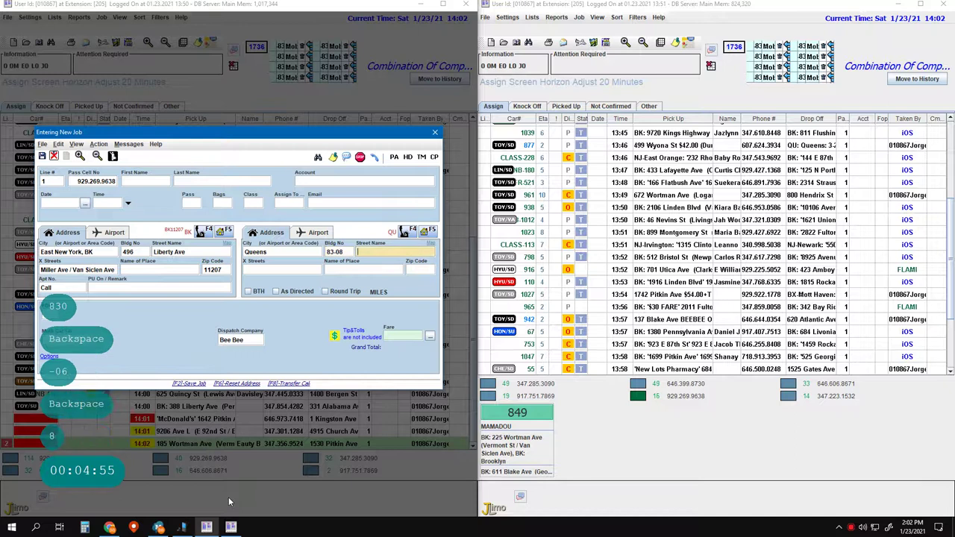
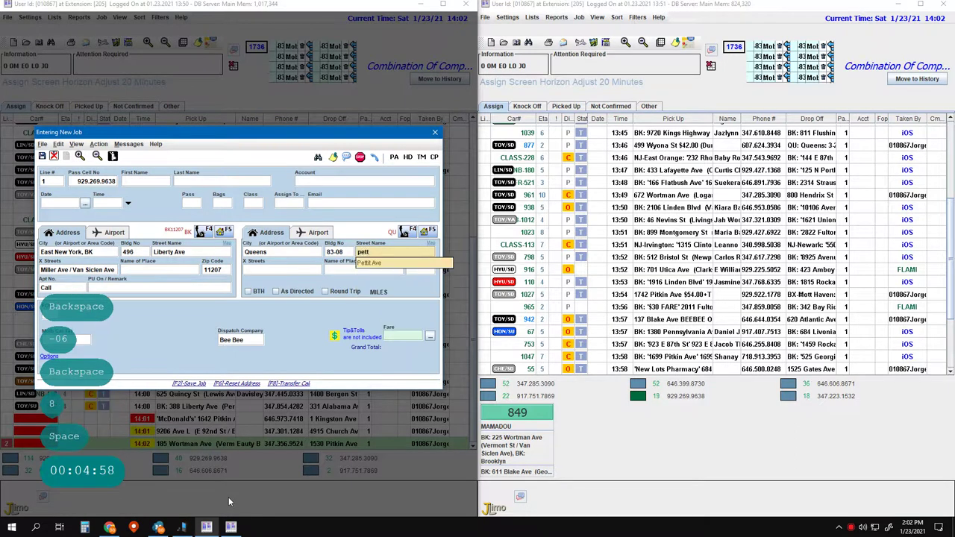
key(Return)
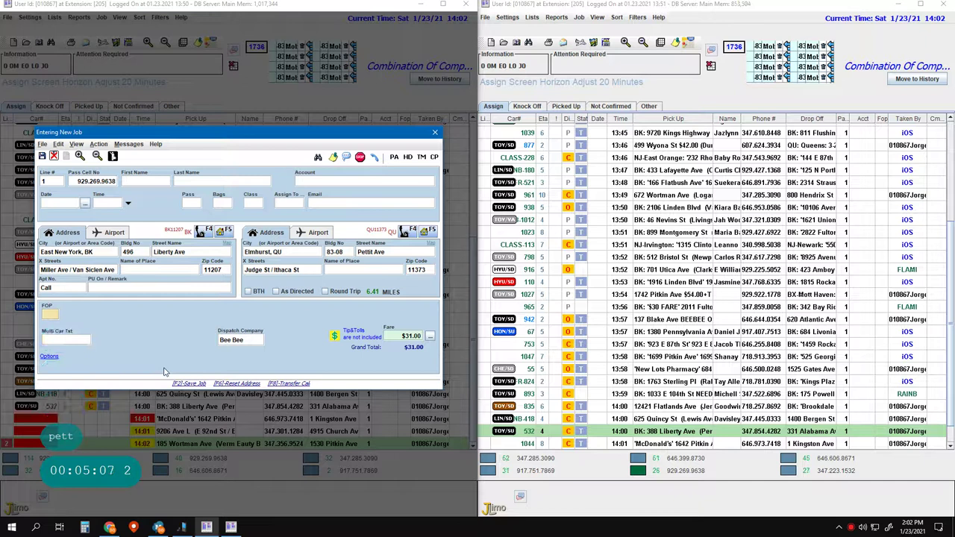
key(Return)
key(Return)
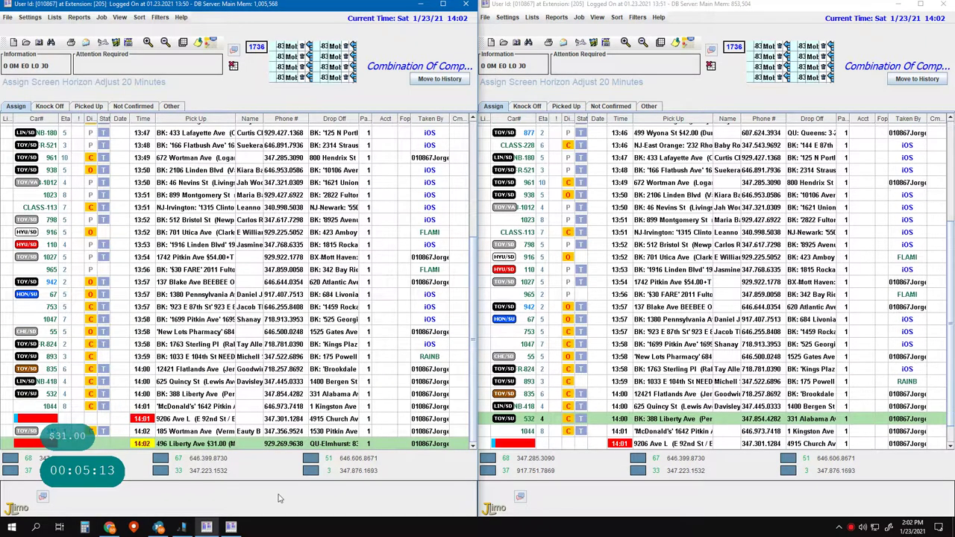
key(F2)
- Begin a job on line 8, then close that form without saving
text(8)
key(Return)
key(Return)
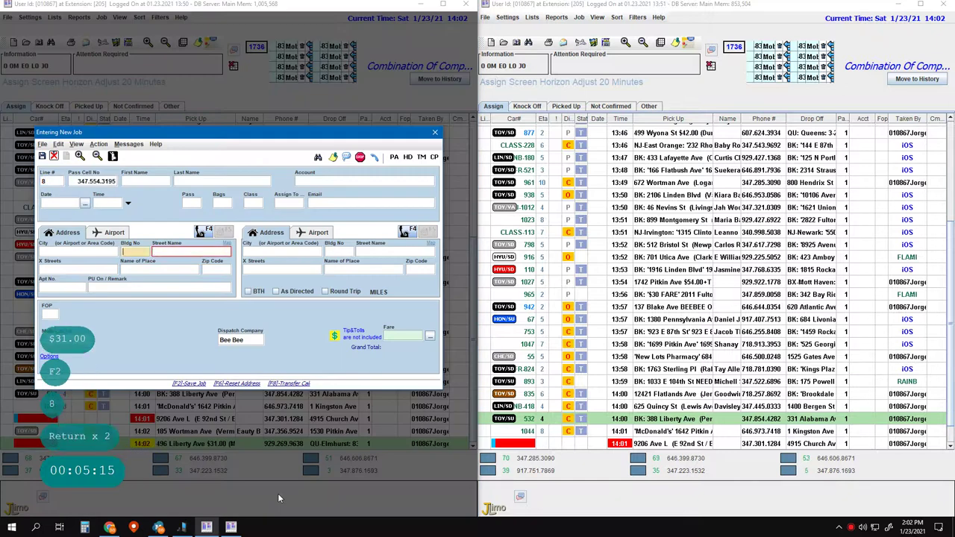
key(Left)
text(9)
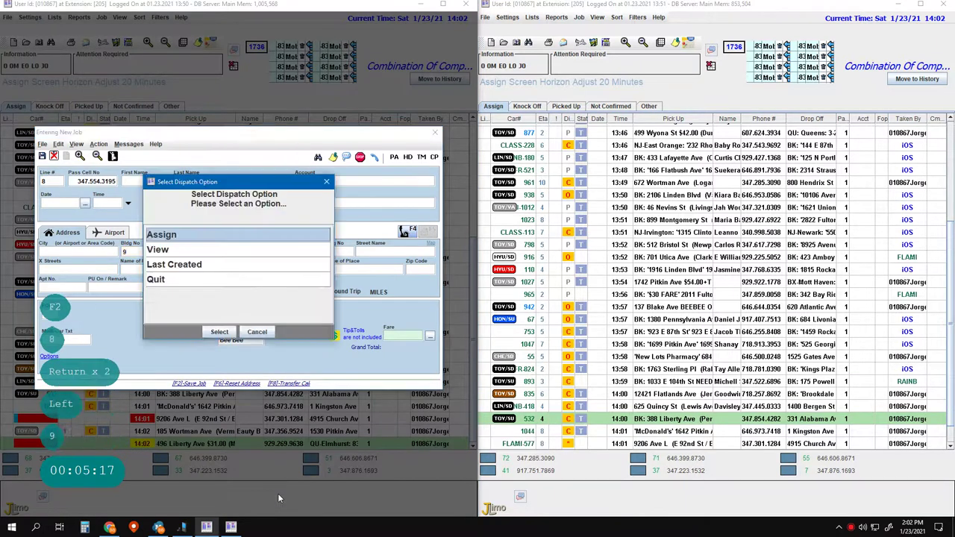
key(Delete)
key(Left)
key(Return)
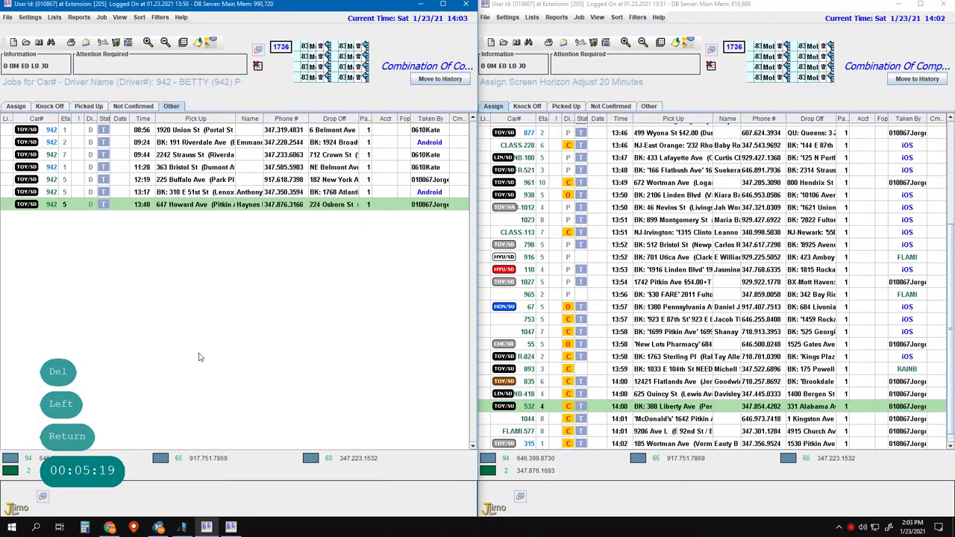
key(Pause)
text(1)
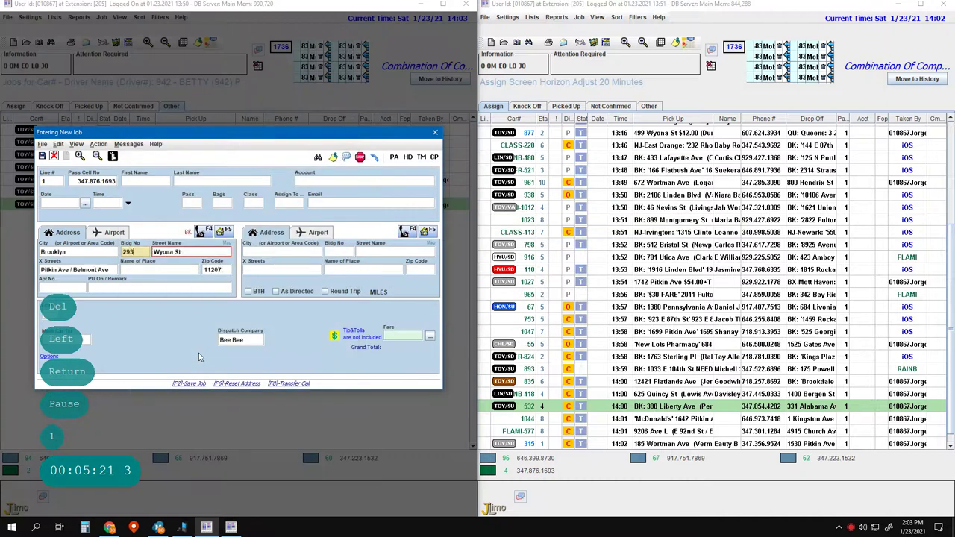
key(Return)
key(Return)
key(Return)
key(ctrl+Delete)
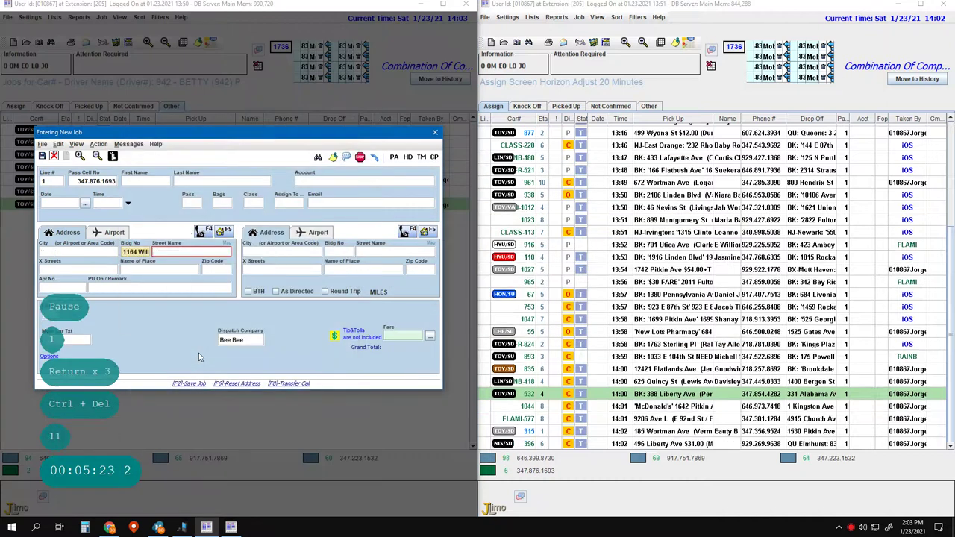
key(Return)
key(Return)
key(Return)
key(Return)
key(Return)
text(Call)
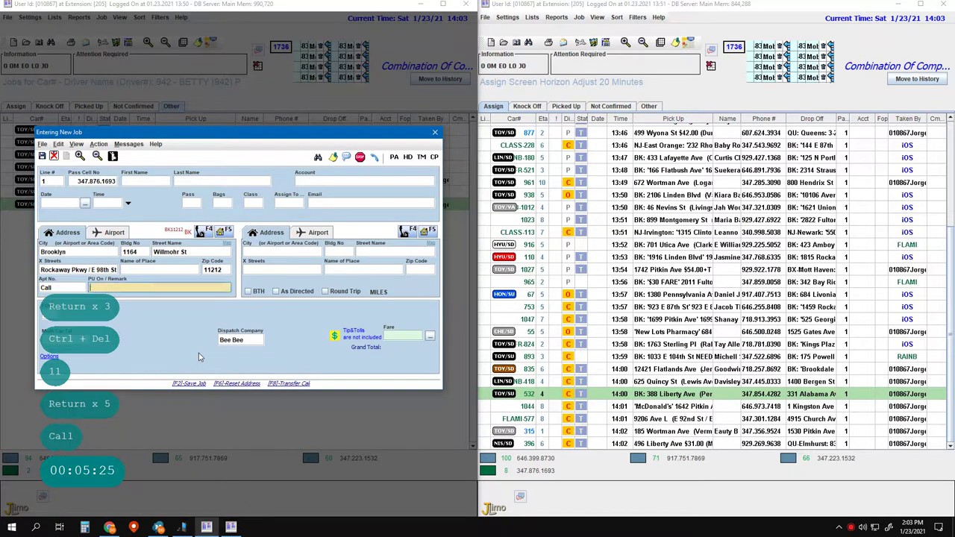
text(29)
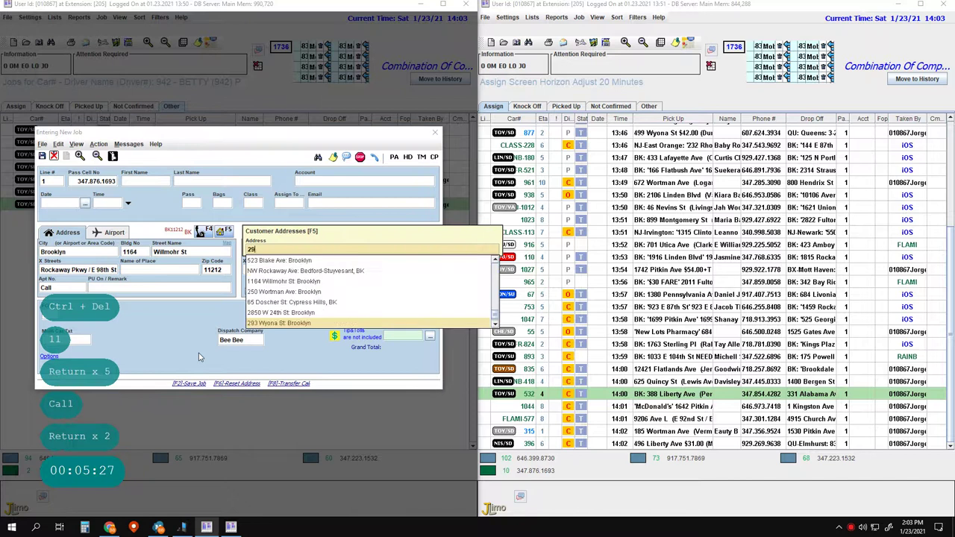
key(Return)
key(Return)
key(Return)
key(Return)
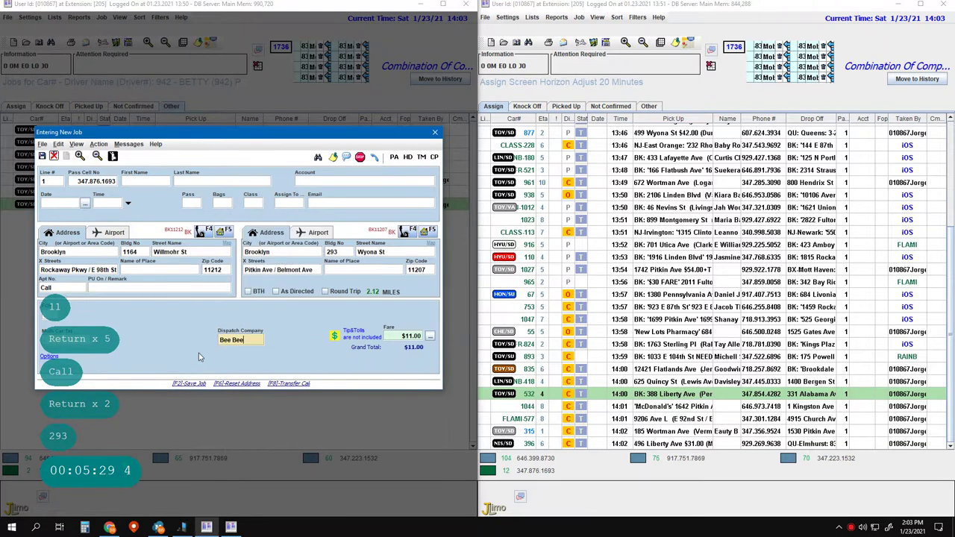
key(F2)
key(F2)
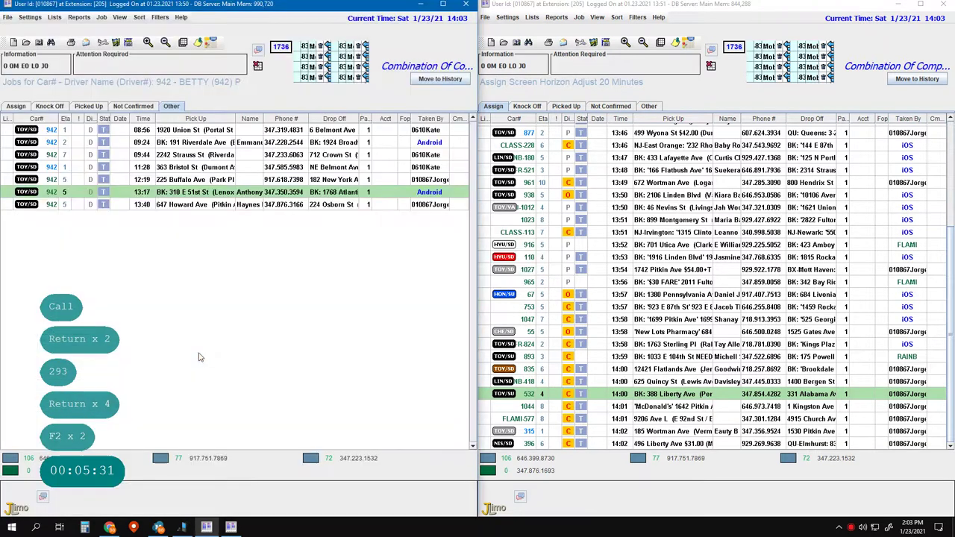
key(F3)
text(2)
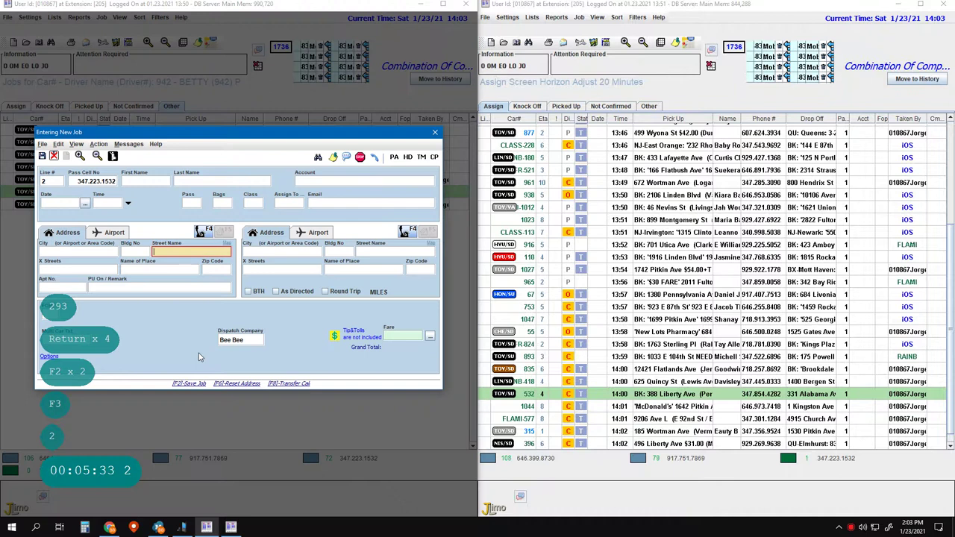
key(Return)
key(Return)
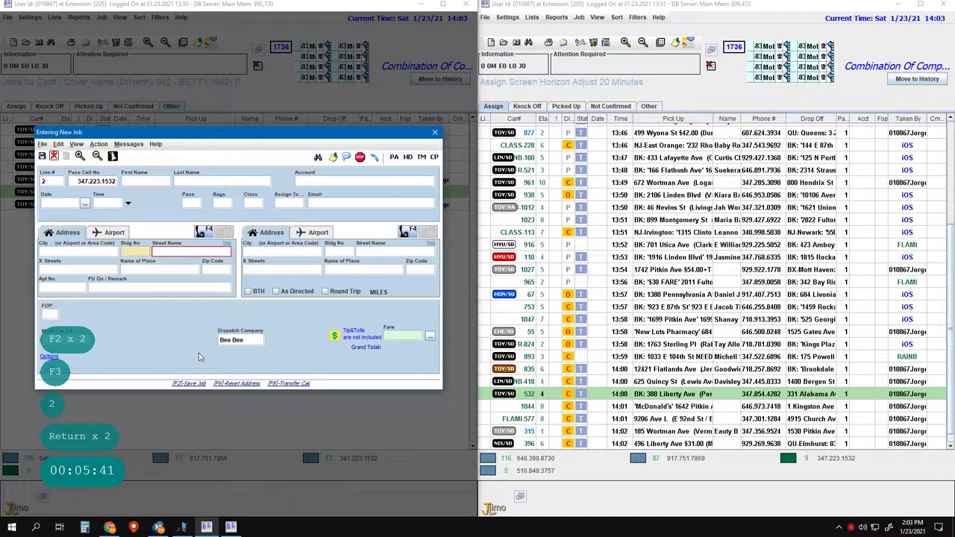
key(Left)
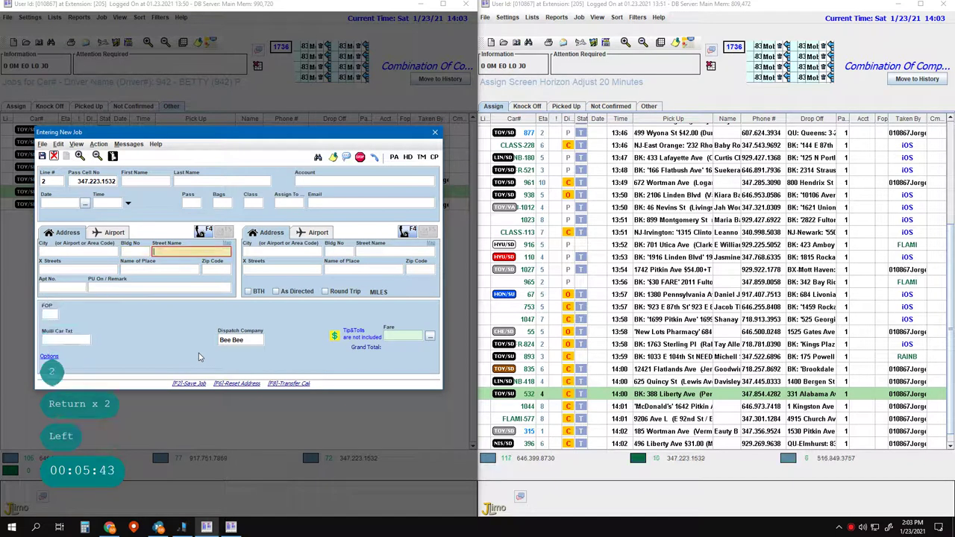
key(Right)
text(kfc)
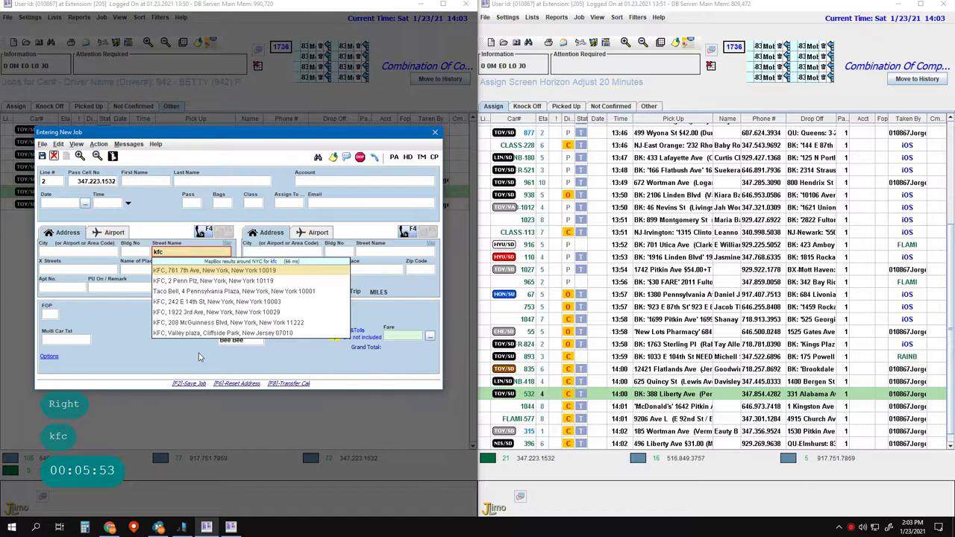
text(11212)
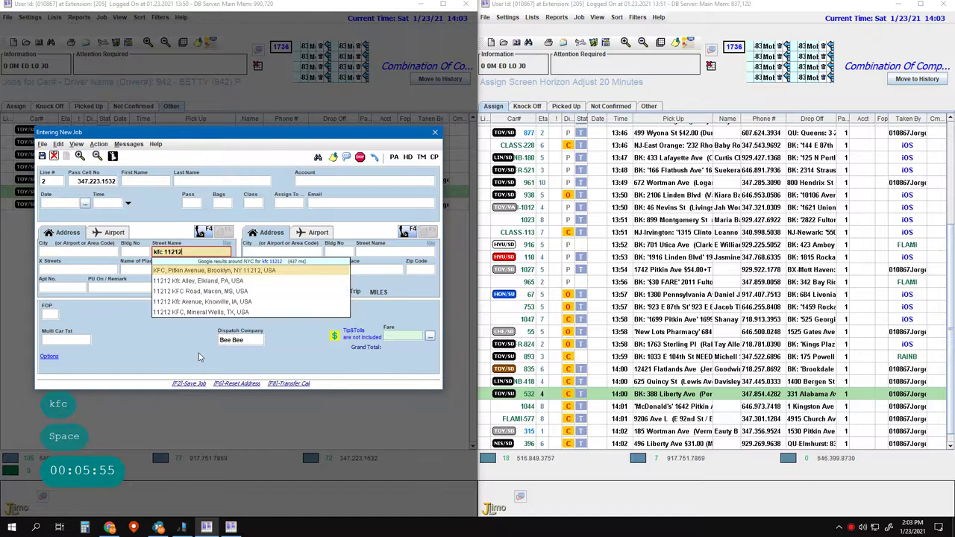
key(Return)
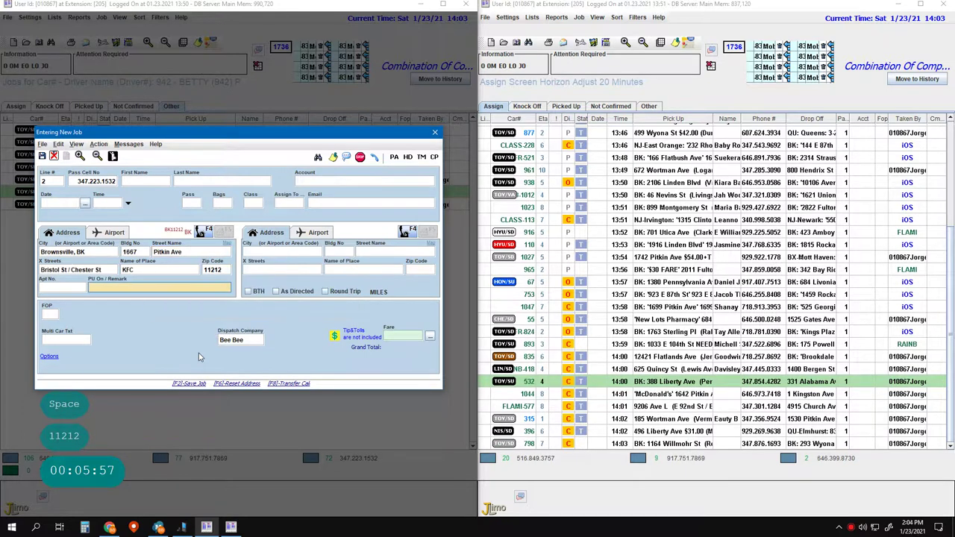
key(Tab)
key(Tab)
key(Tab)
key(Tab)
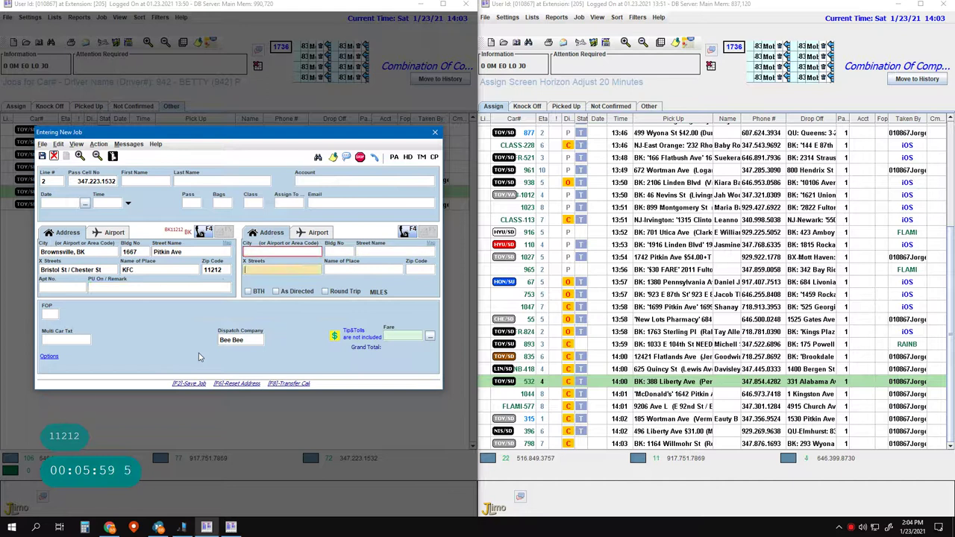
key(Left)
key(Left)
key(Left)
key(Left)
key(Left)
key(Left)
text(Ca)
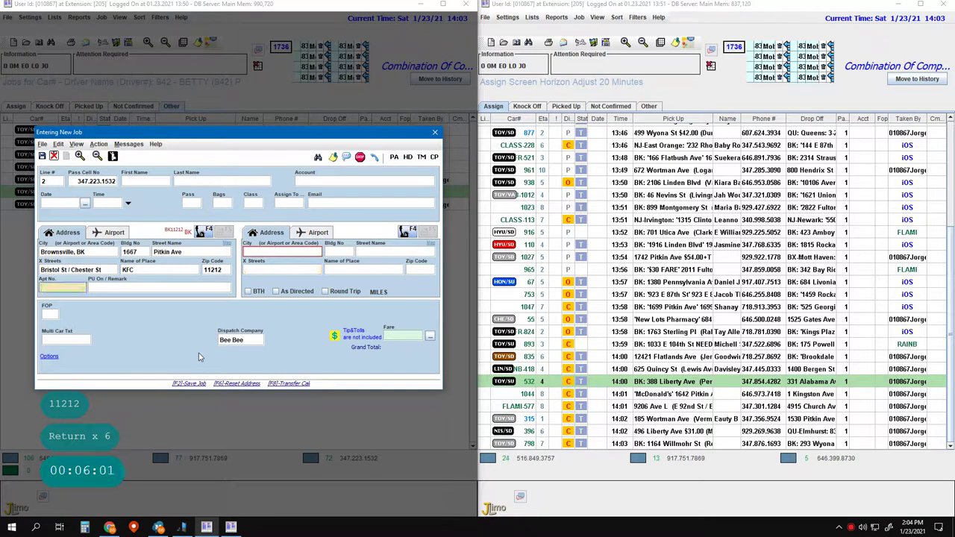
text(ll)
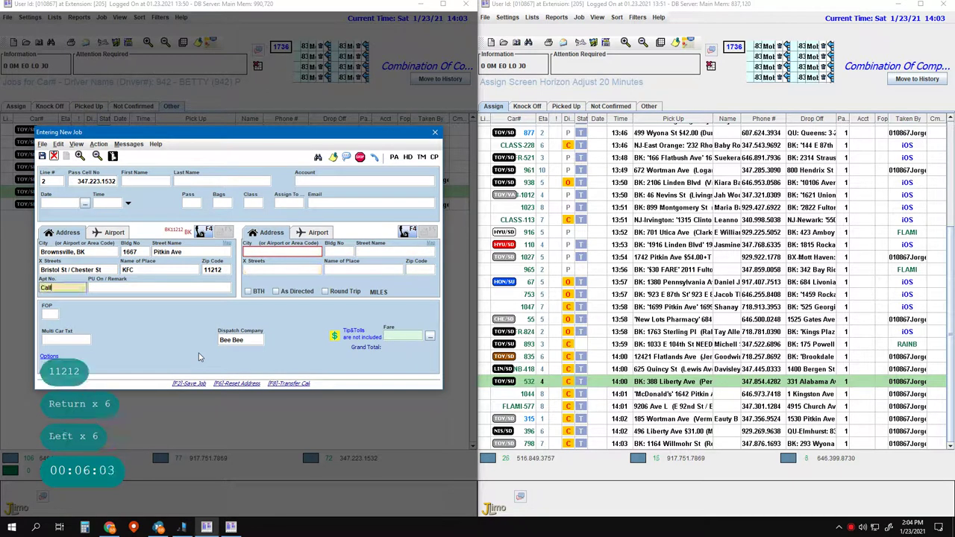
key(Escape)
key(Down)
key(Down)
key(Down)
key(Return)
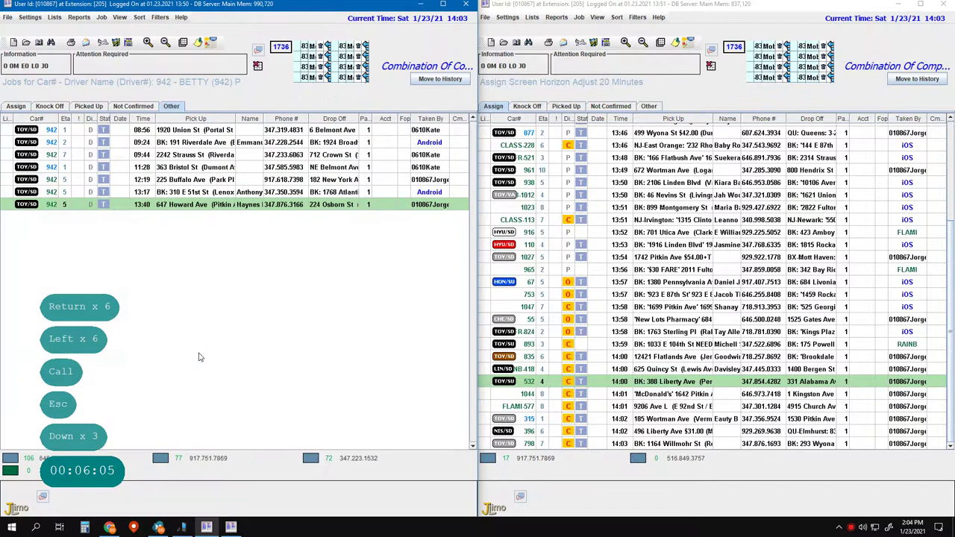
key(Return)
key(1)
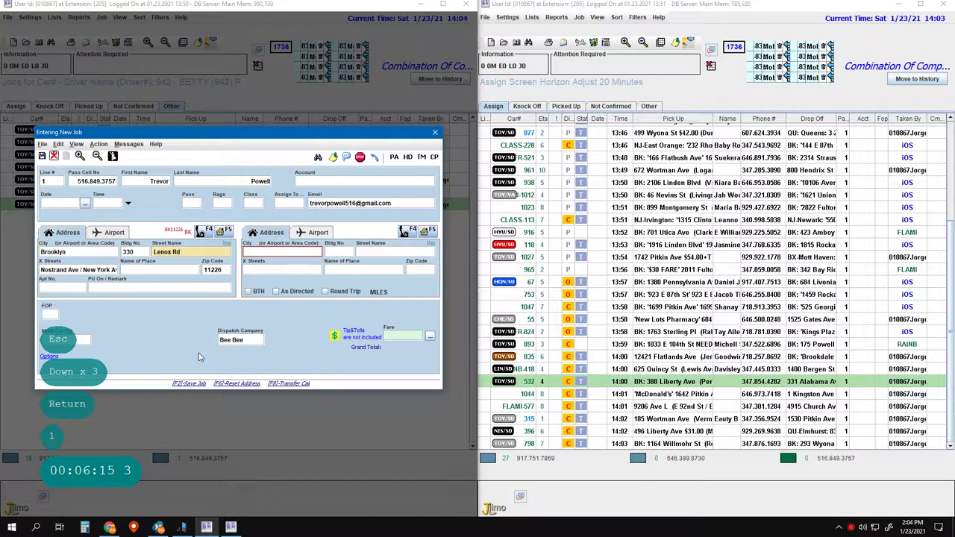
key(Return)
key(Return)
key(Return)
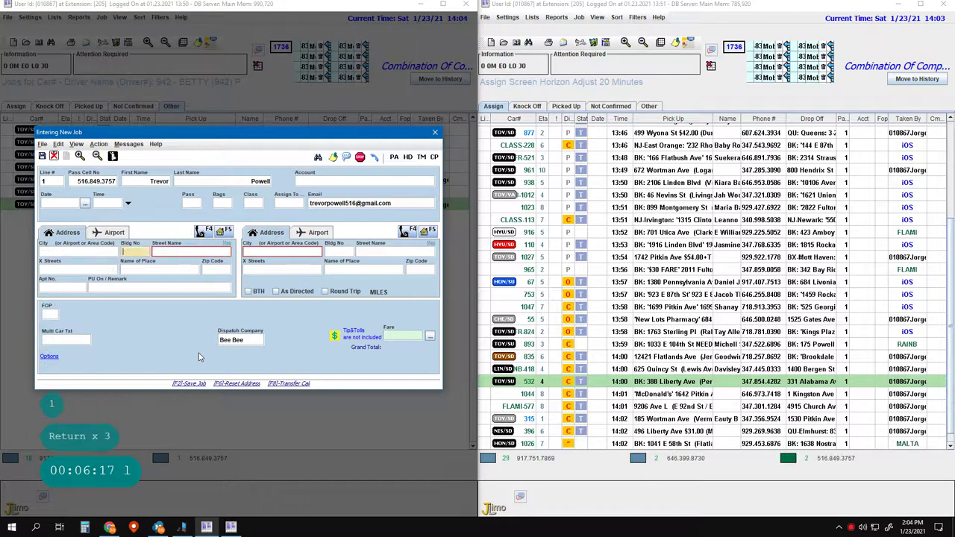
key(ctrl+Delete)
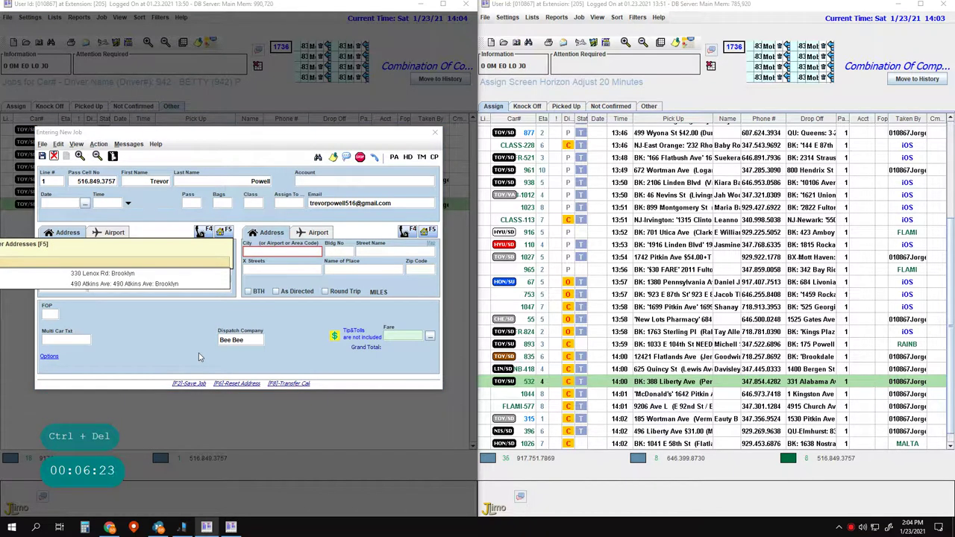
key(F5)
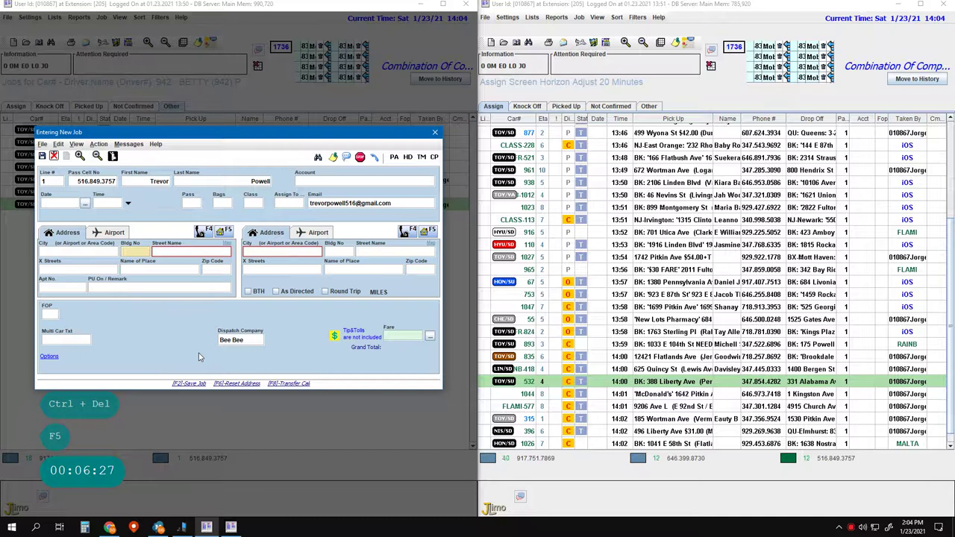
key(Escape)
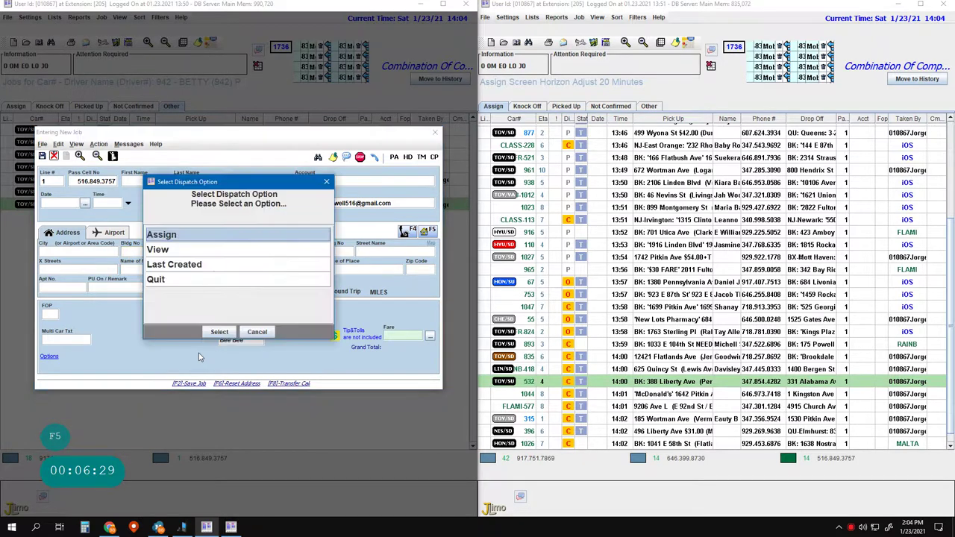
key(Down)
key(Down)
key(Down)
key(Escape)
key(Return)
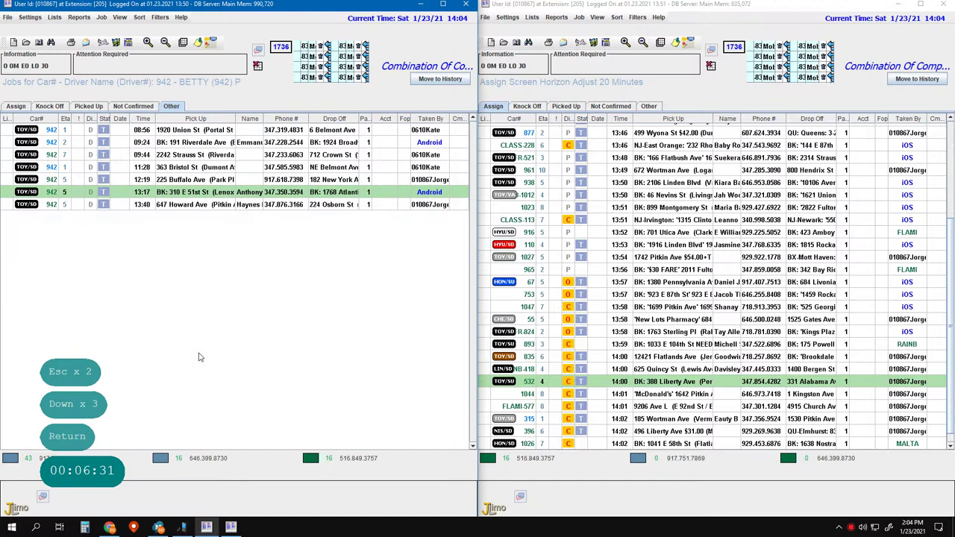
key(2)
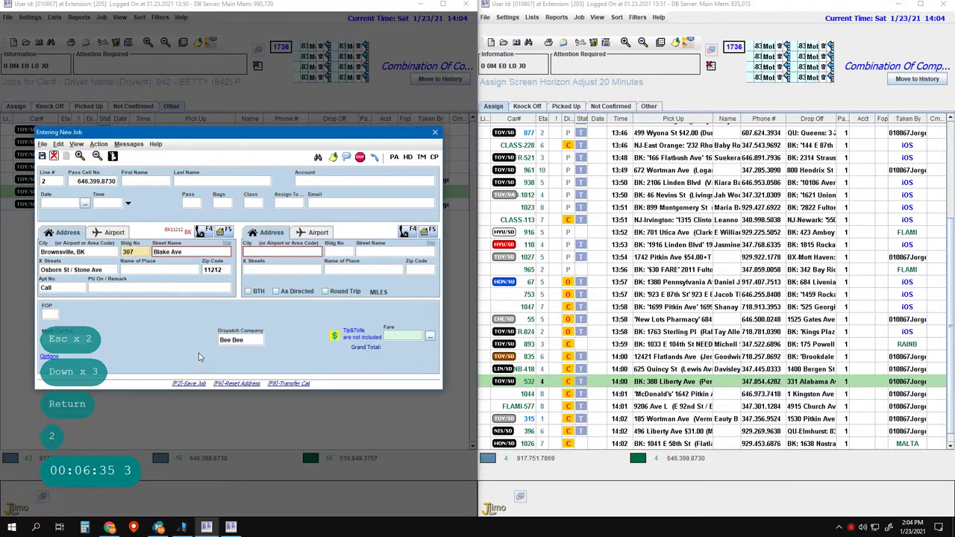
- Replace the pickup with Cherry Valley Marketplace, 381 Mother Gaston Blvd, zip 11212
key(Return)
key(Return)
key(Return)
key(ctrl)
key(ctrl+Delete)
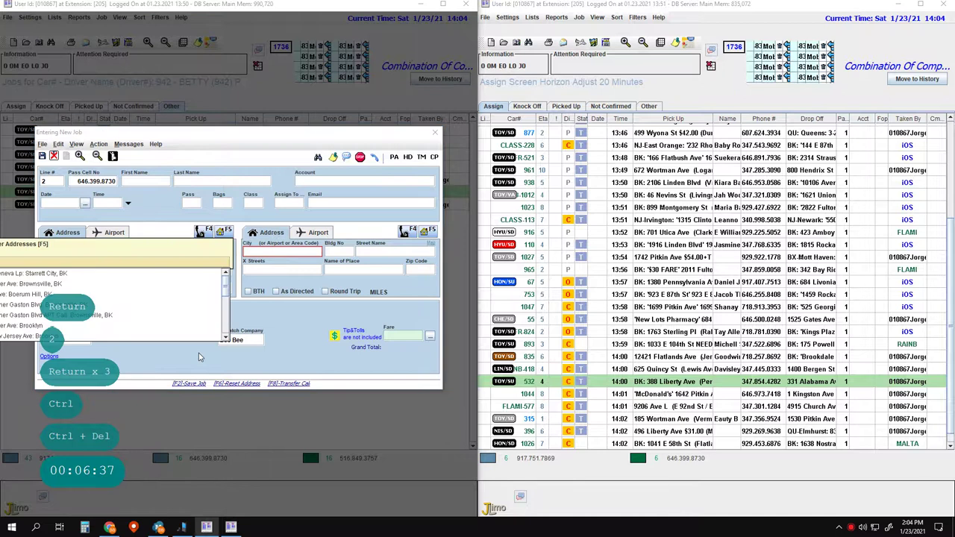
key(F5)
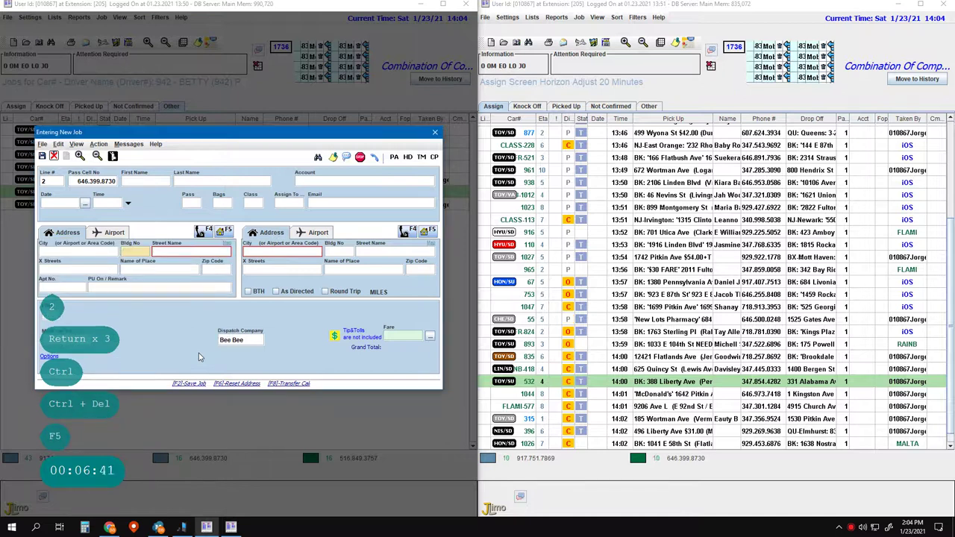
key(Escape)
key(Right)
text(cherry)
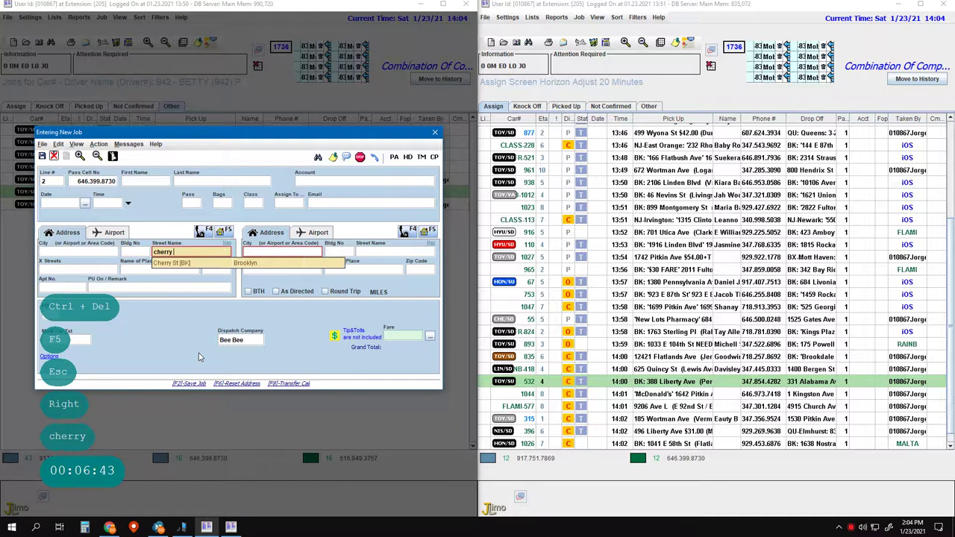
text( vballey 11212)
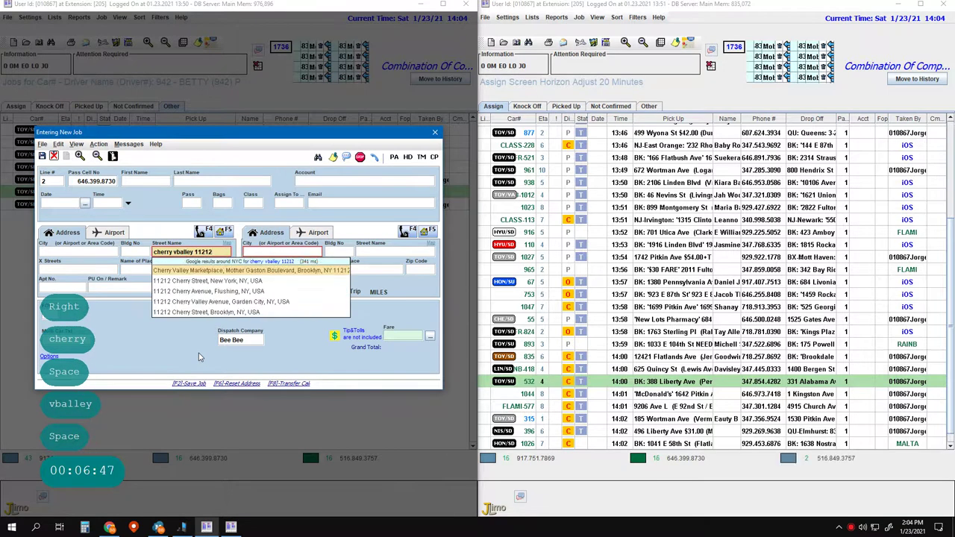
key(Return)
key(Left)
text(Ca)
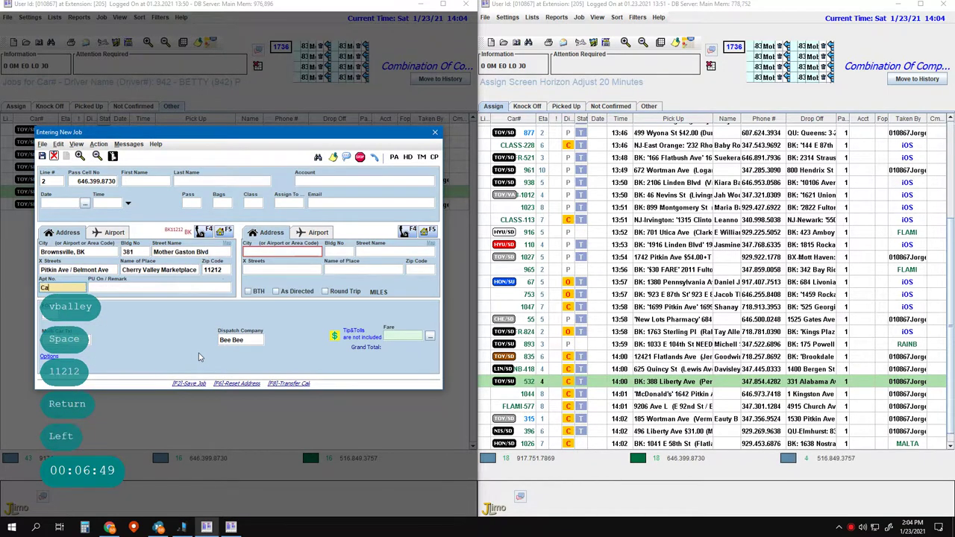
text(ll)
key(Return)
key(Return)
key(Return)
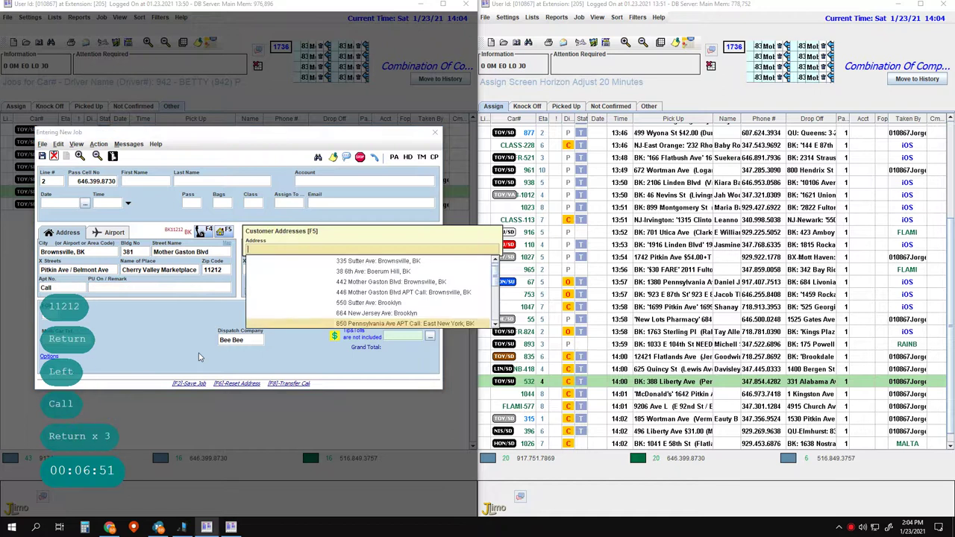
key(Page_Down)
key(Page_Down)
key(Page_Down)
key(Page_Down)
key(Page_Down)
key(Page_Down)
key(Page_Down)
key(Page_Down)
key(Page_Down)
key(Page_Down)
key(Page_Down)
key(Page_Down)
key(Page_Down)
key(Page_Down)
key(Page_Down)
key(Page_Down)
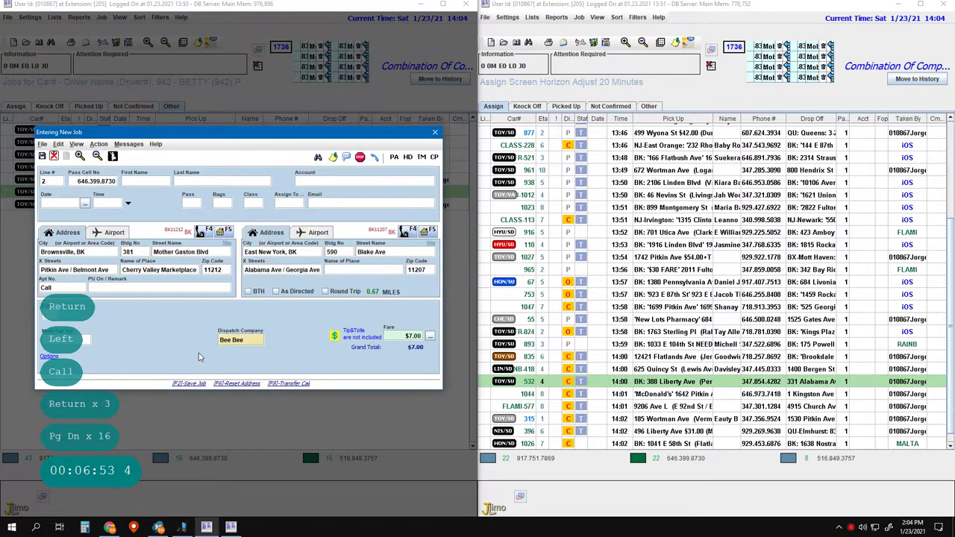
key(Return)
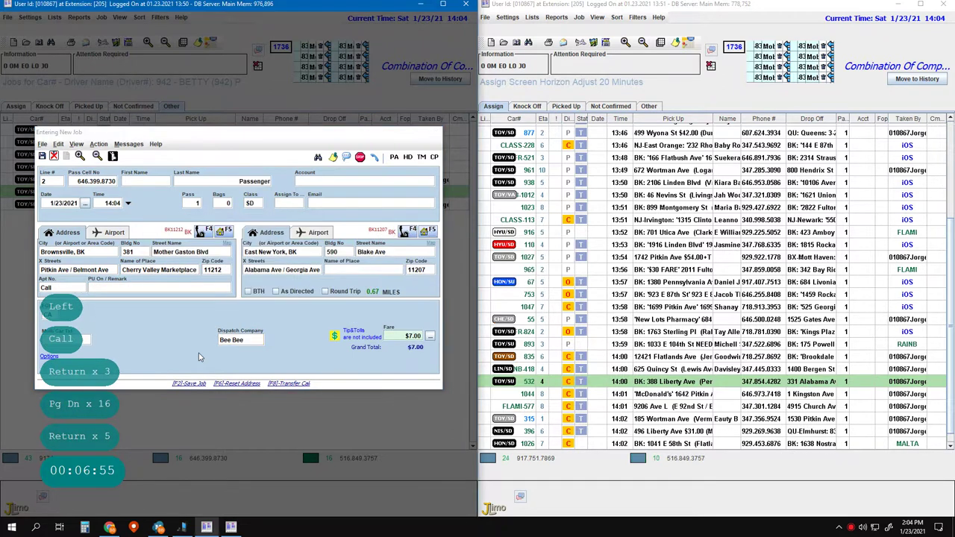
- Start another job on line 1 and look up the caller's customer record
key(F2)
key(F2)
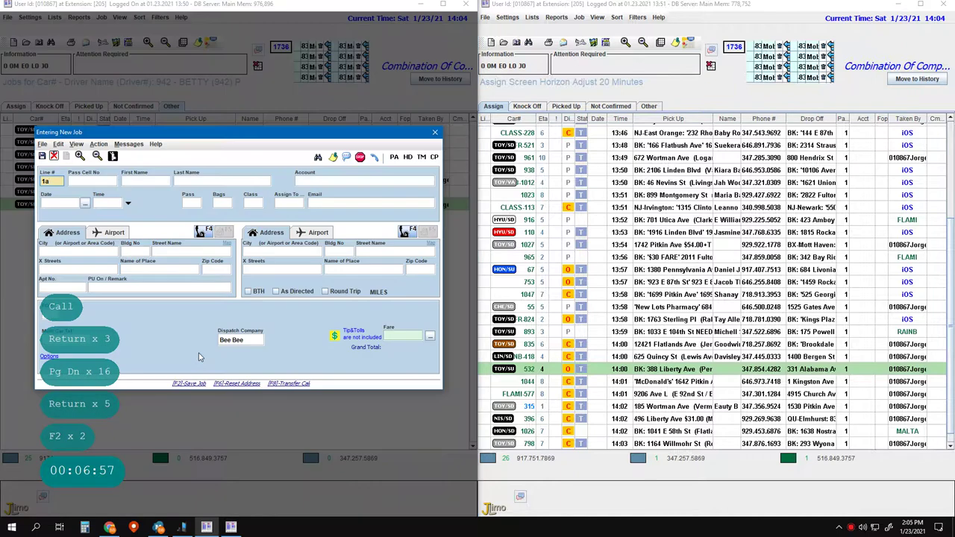
text(1a)
key(BackSpace)
key(Escape)
- Pick the matching customer record, then leave the job form without saving
key(Down)
key(Down)
key(Down)
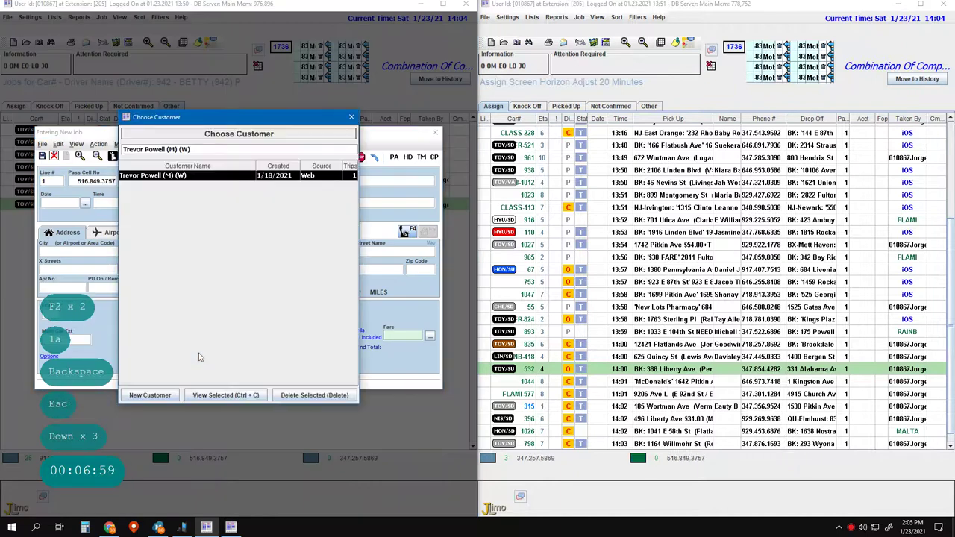
click(352, 117)
double_click(192, 267)
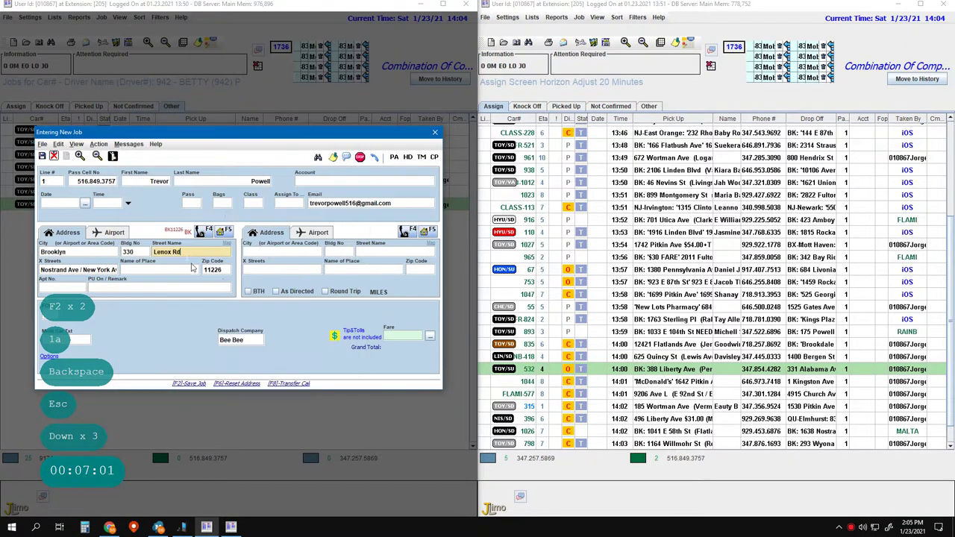
click(149, 285)
click(219, 332)
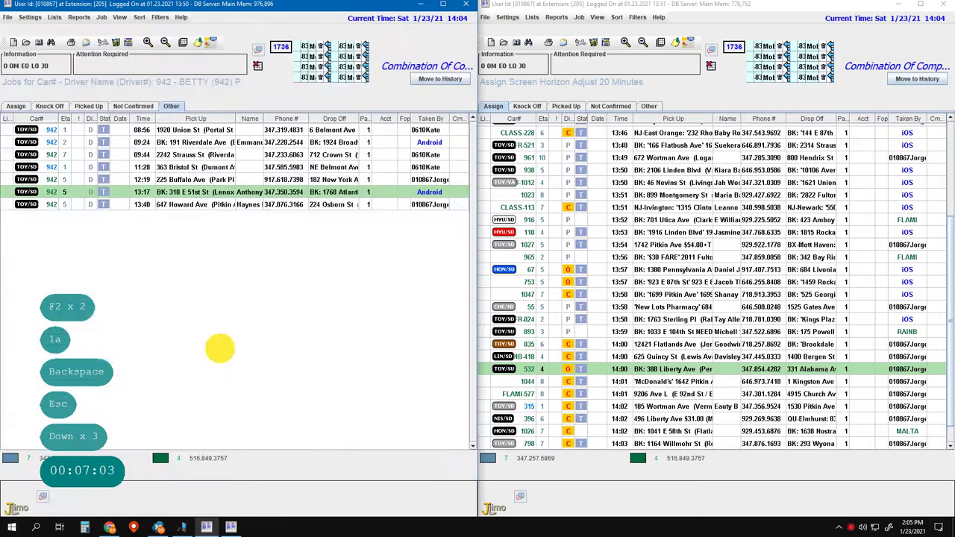
key(Escape)
key(Escape)
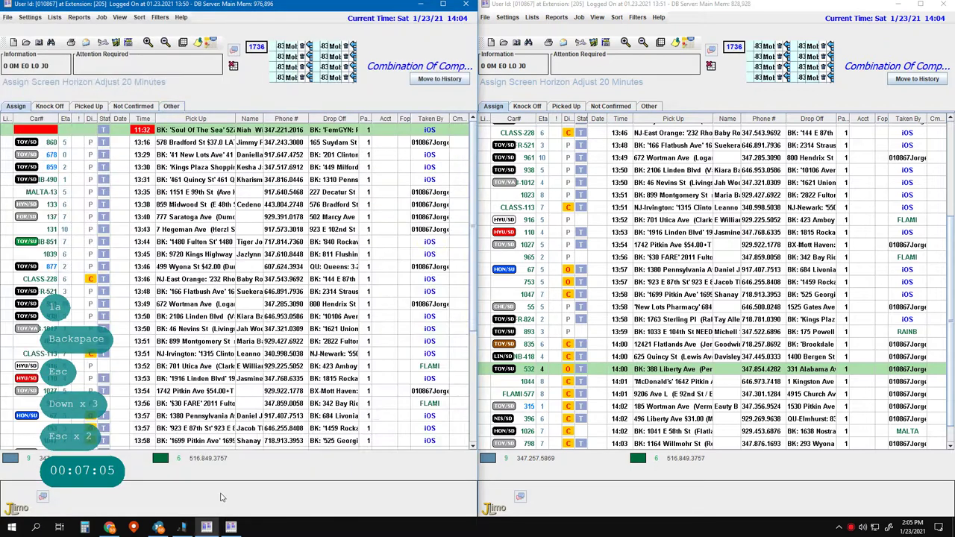
- Begin a line 1 job, clear its pickup, then abandon and reset the form
text(a)
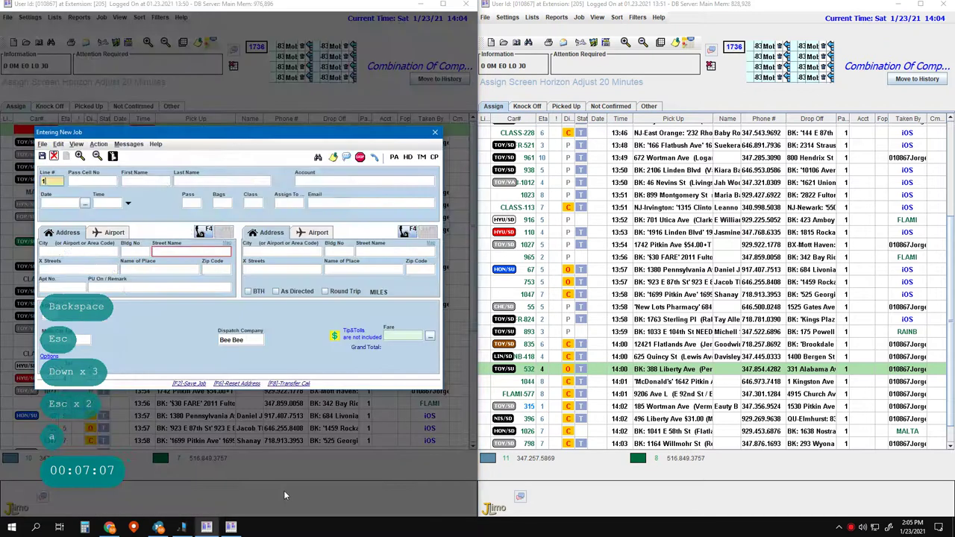
text(1)
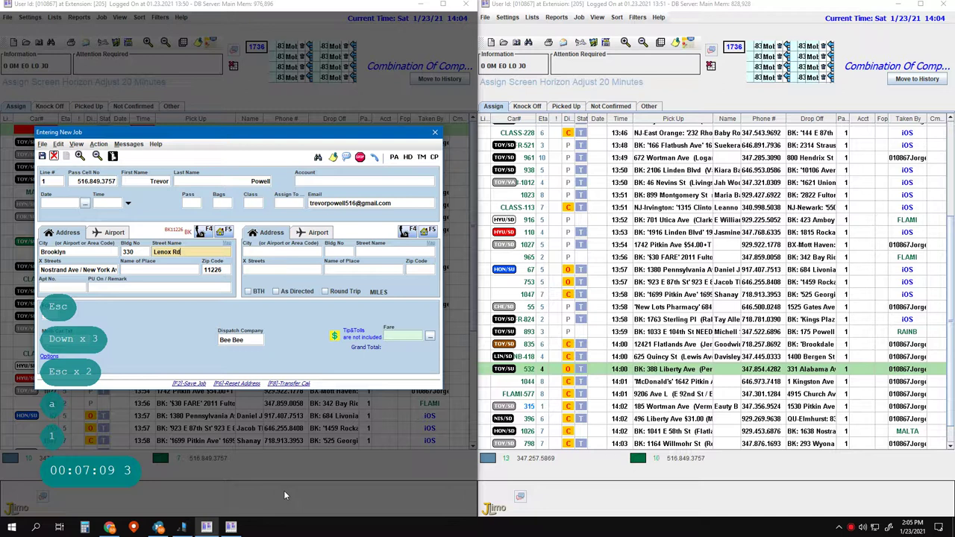
key(Return)
key(Return)
key(Return)
key(ctrl+Delete)
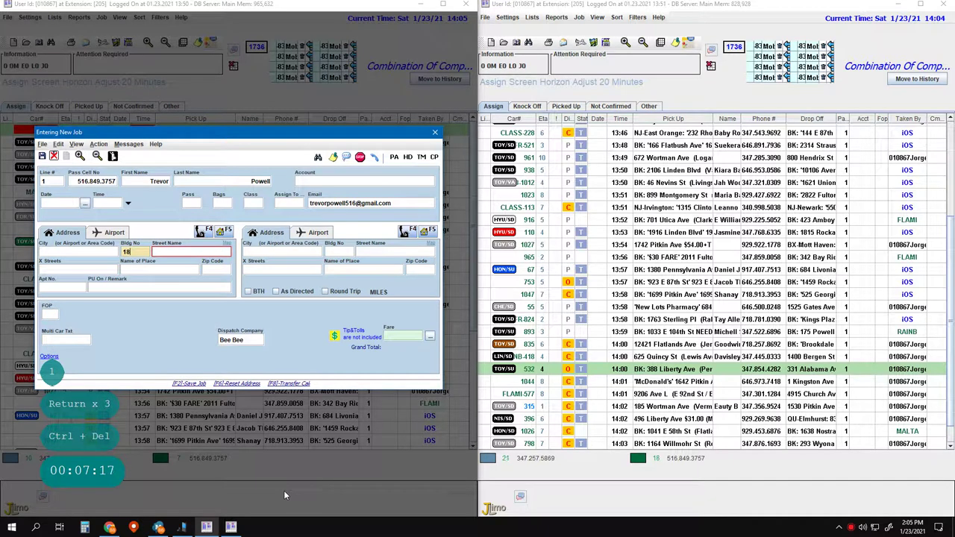
key(BackSpace)
text(11)
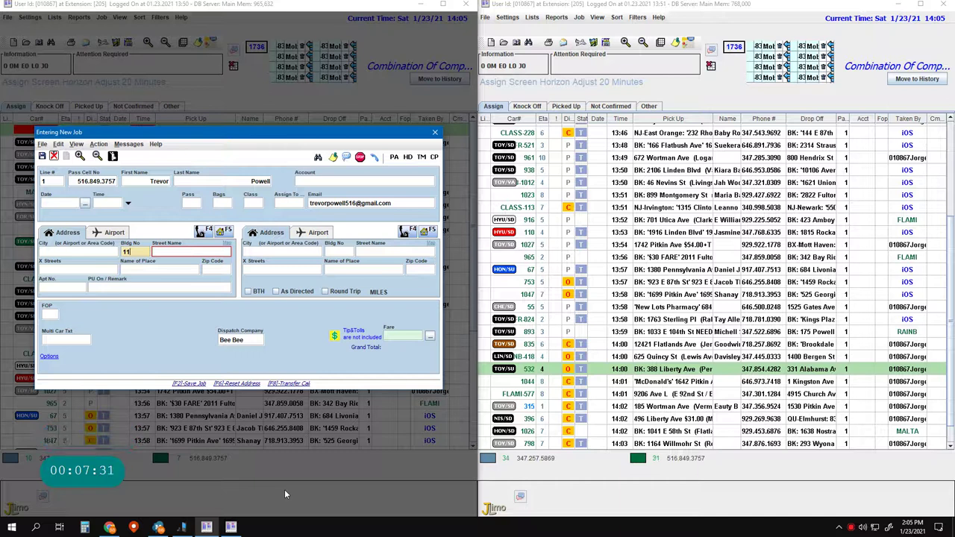
key(BackSpace)
key(BackSpace)
key(BackSpace)
key(BackSpace)
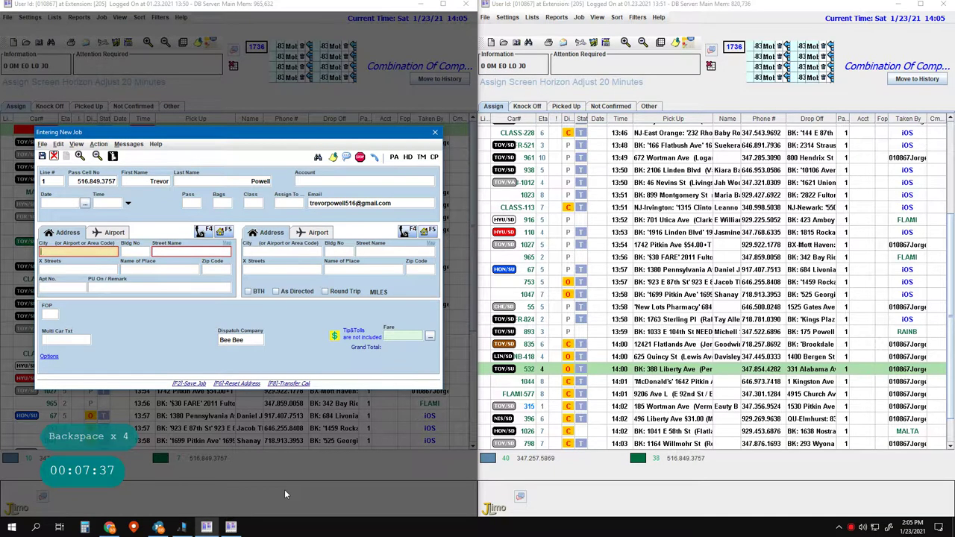
key(Left)
key(Escape)
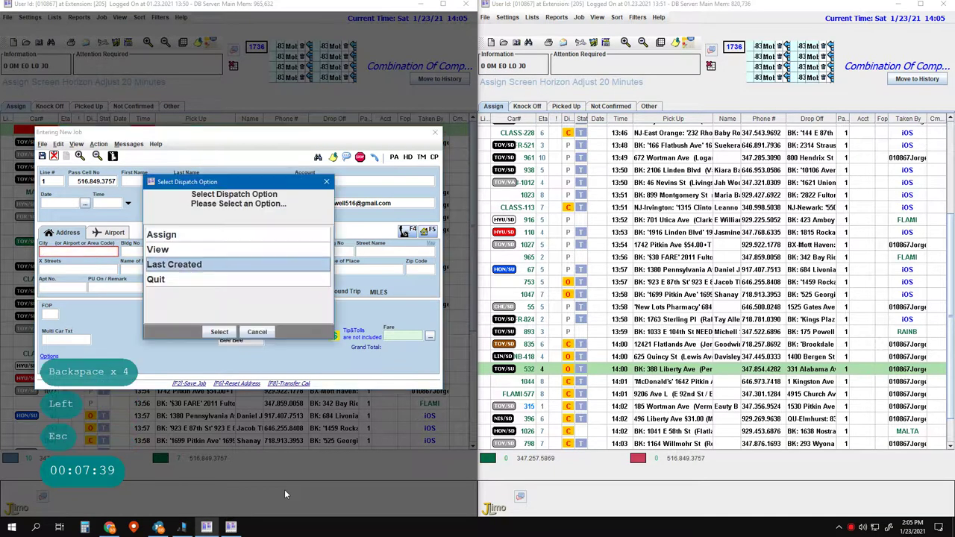
key(Down)
key(Down)
key(Down)
key(Return)
key(2)
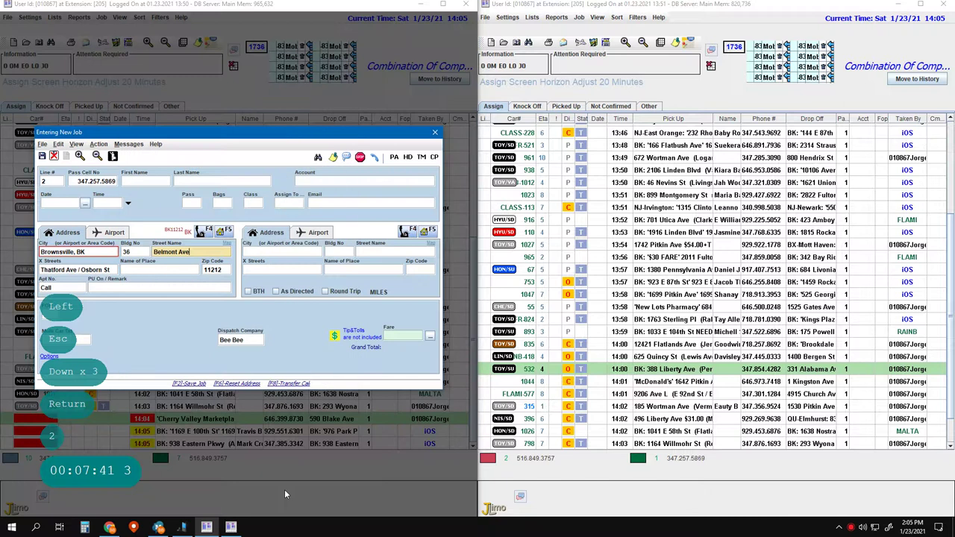
key(Return)
key(Return)
key(Return)
key(ctrl+Delete)
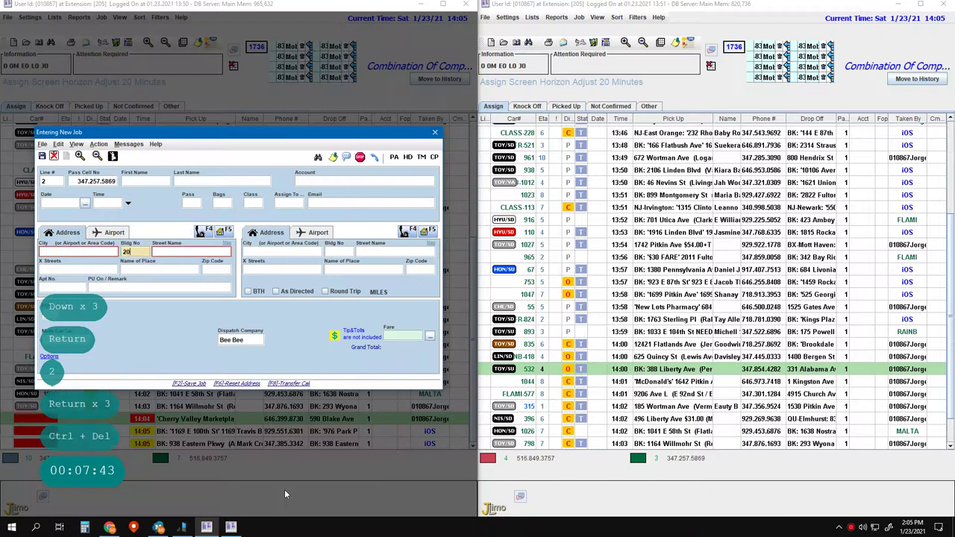
text(20)
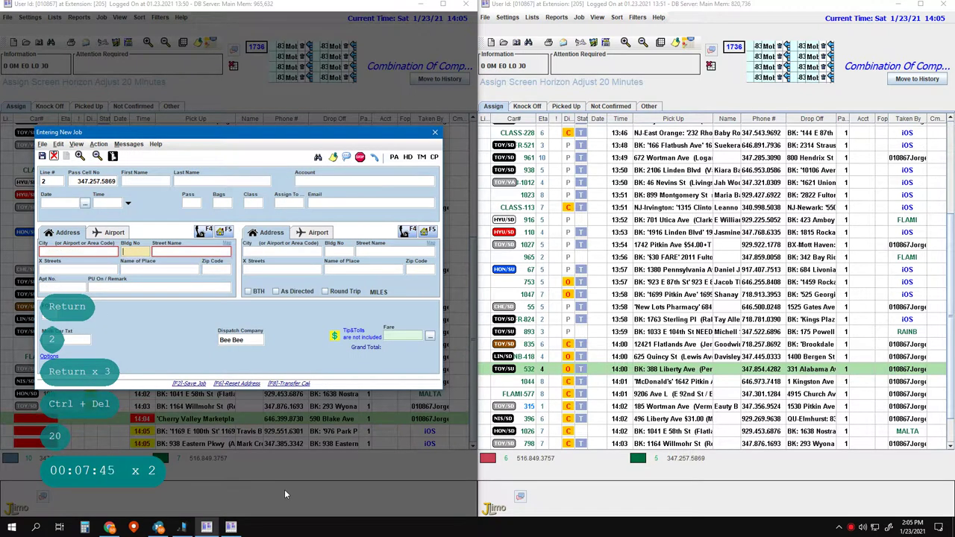
key(BackSpace)
key(BackSpace)
text(29)
key(BackSpace)
key(BackSpace)
key(BackSpace)
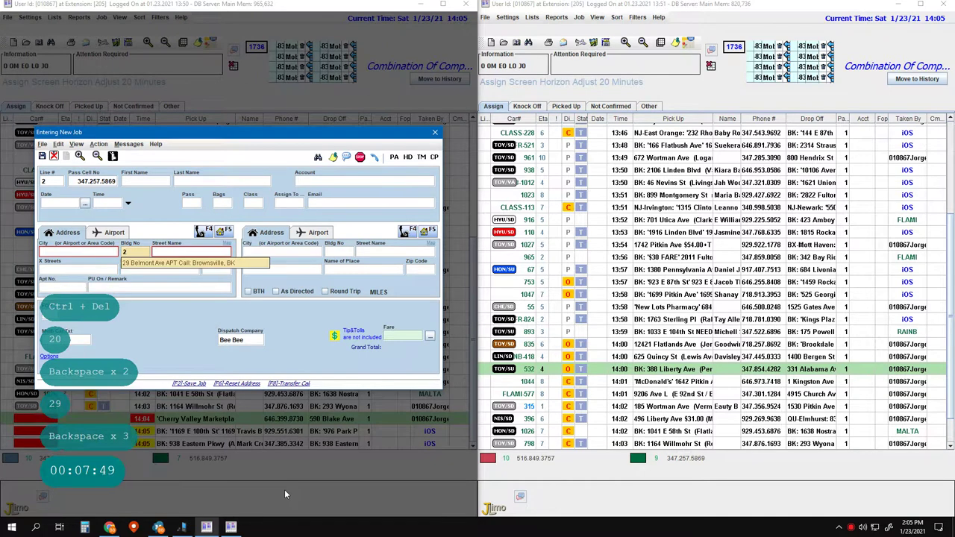
key(Tab)
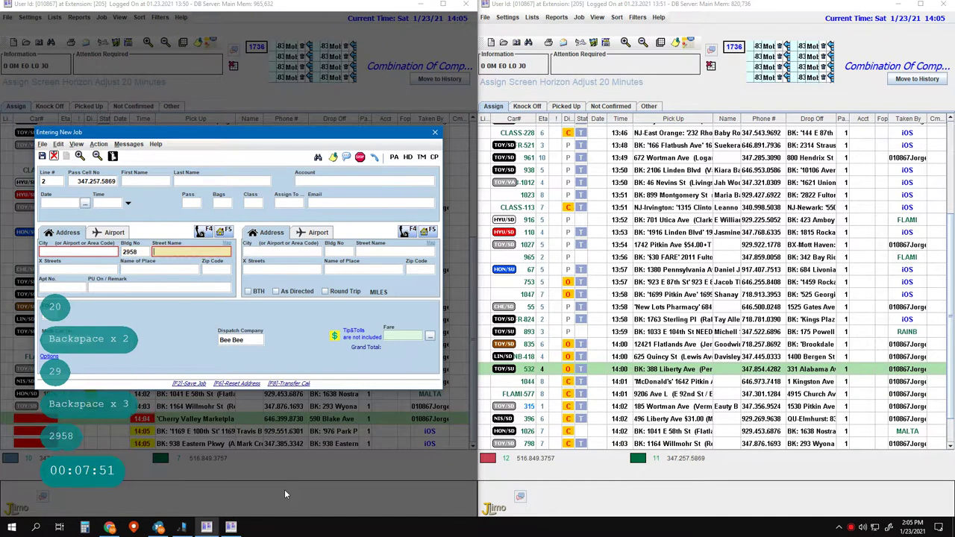
key(space)
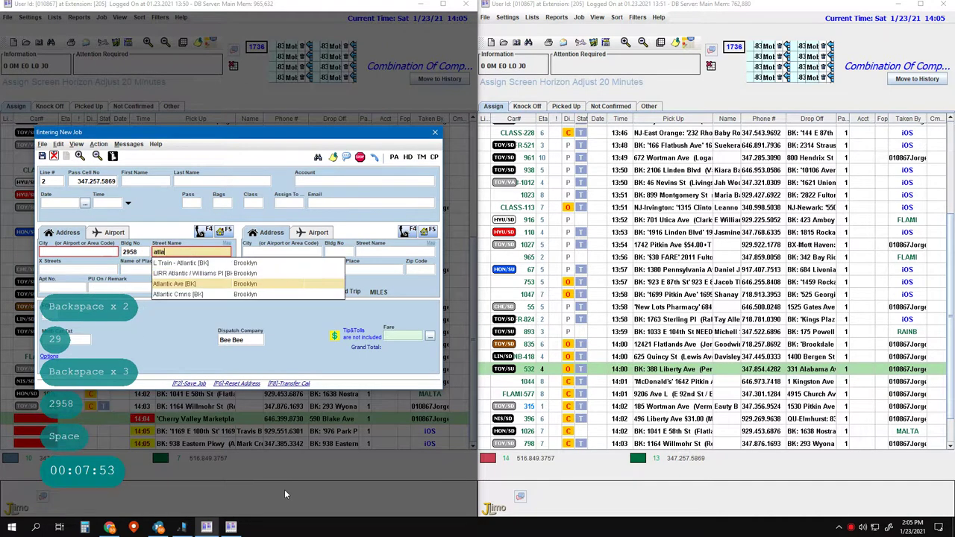
key(Return)
- Step through the pickup apartment and remark fields to the drop-off address
key(Left)
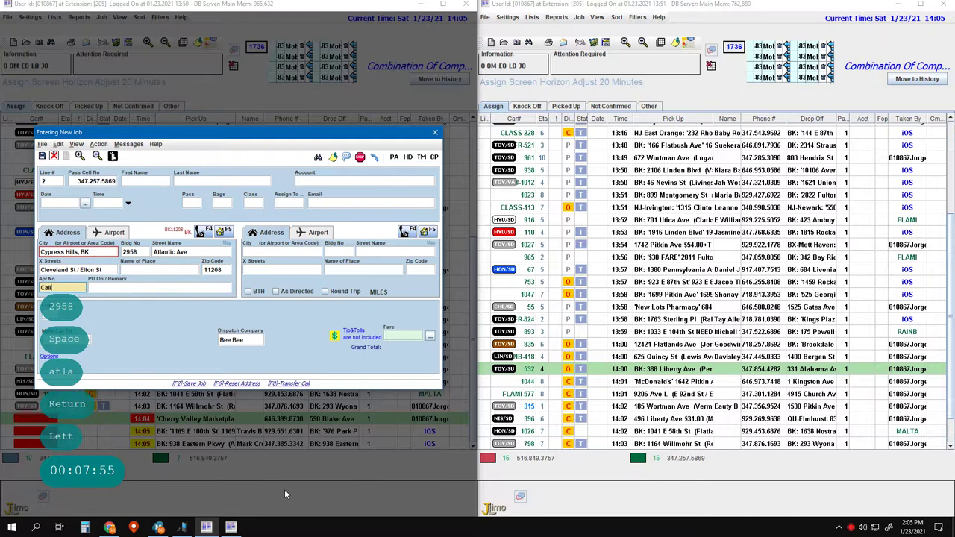
key(Return)
text(\)
key(Return)
text(56)
key(Escape)
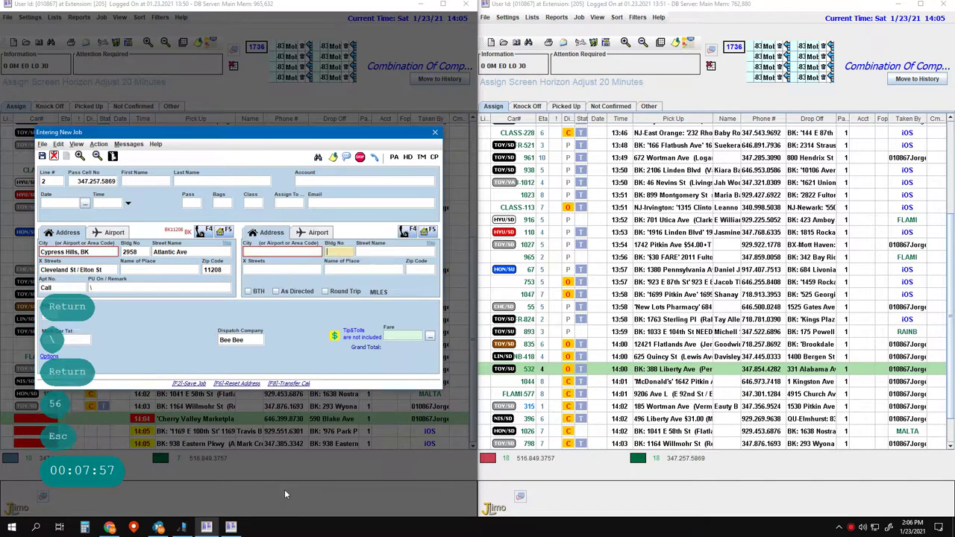
key(Return)
text(560)
key(space)
text(mill)
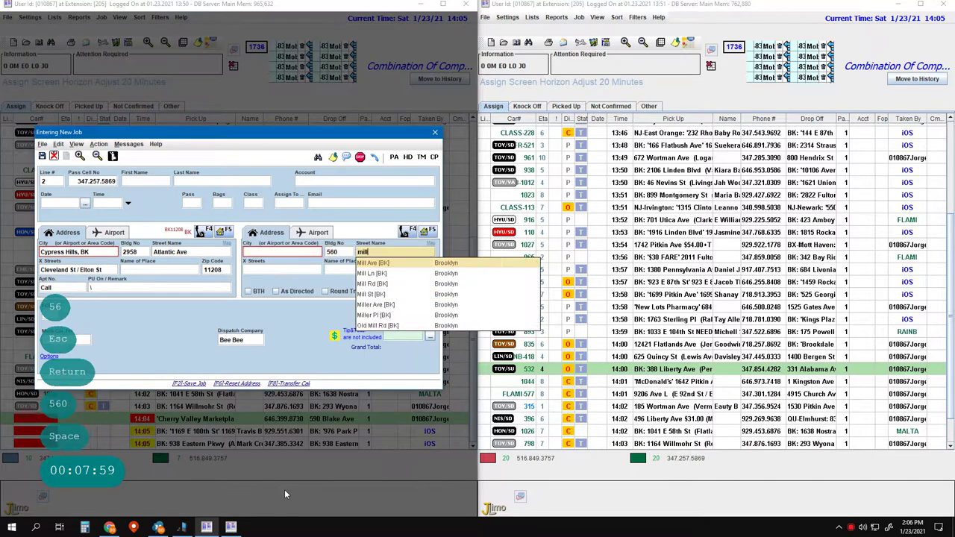
key(BackSpace)
text(\)
key(BackSpace)
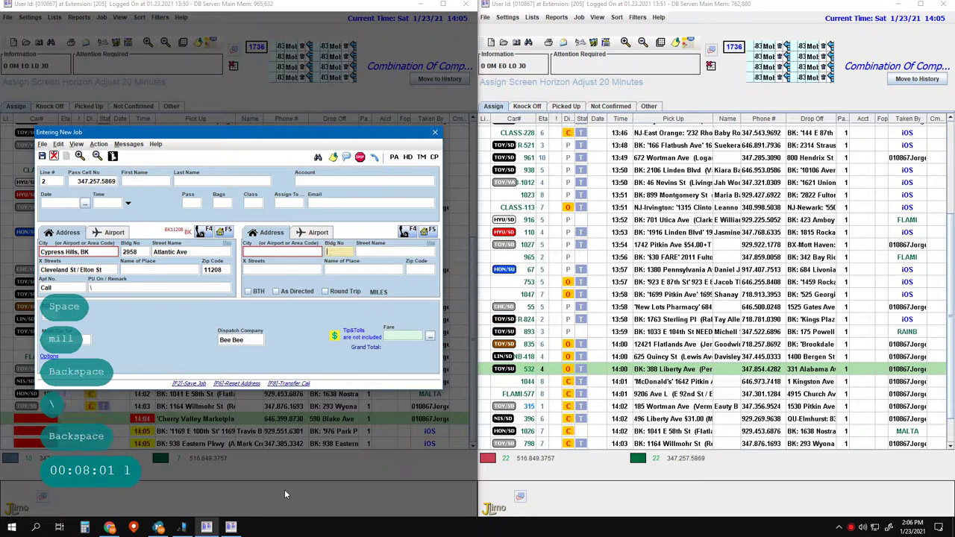
key(ctrl+Delete)
key(space)
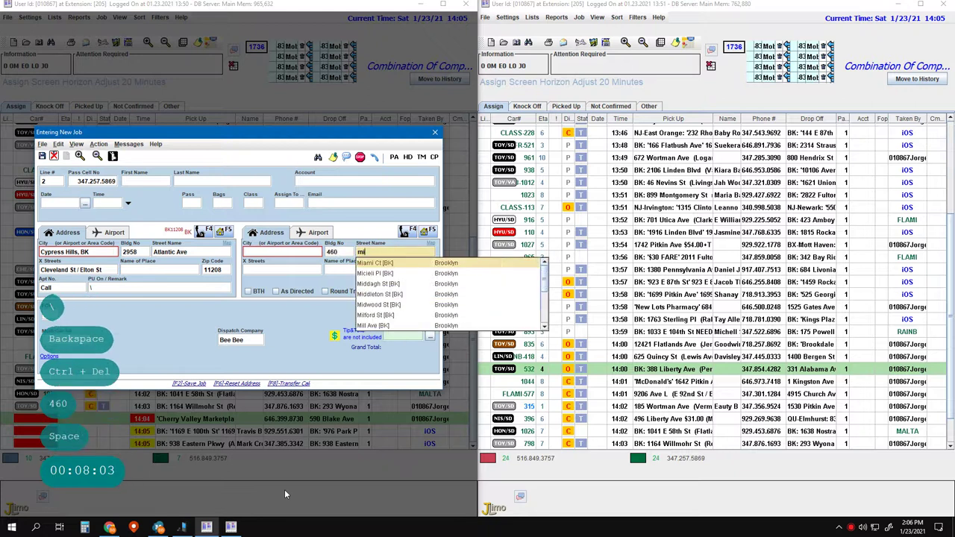
key(Return)
key(Return)
key(Return)
key(Return)
key(Return)
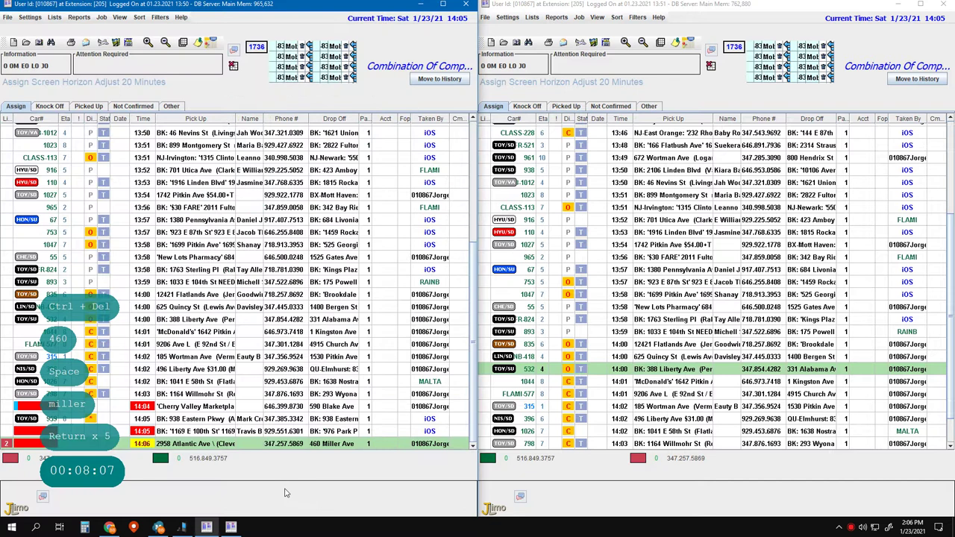
- Start a new line 1 job with the saved customer details and Queens as pickup city
key(F2)
key(F2)
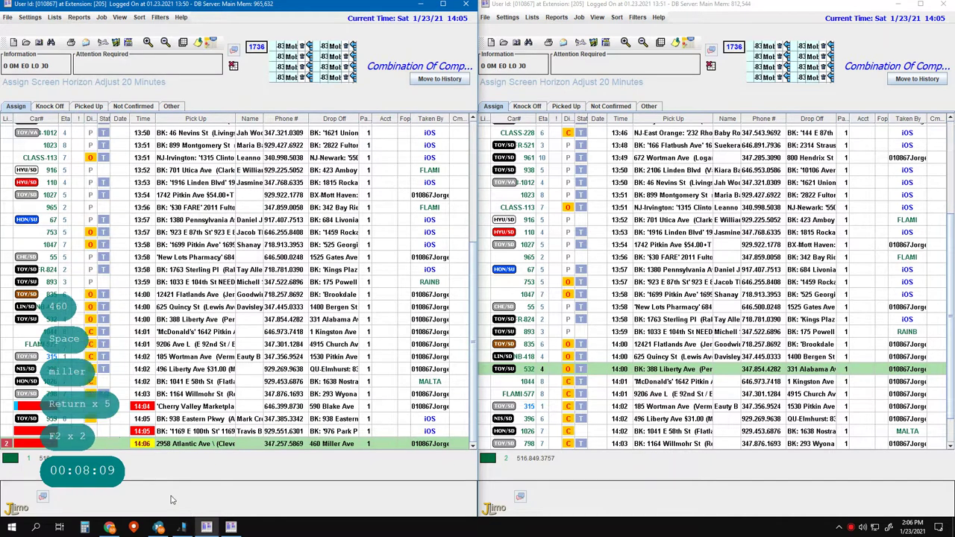
text(1)
key(Return)
key(Return)
key(Return)
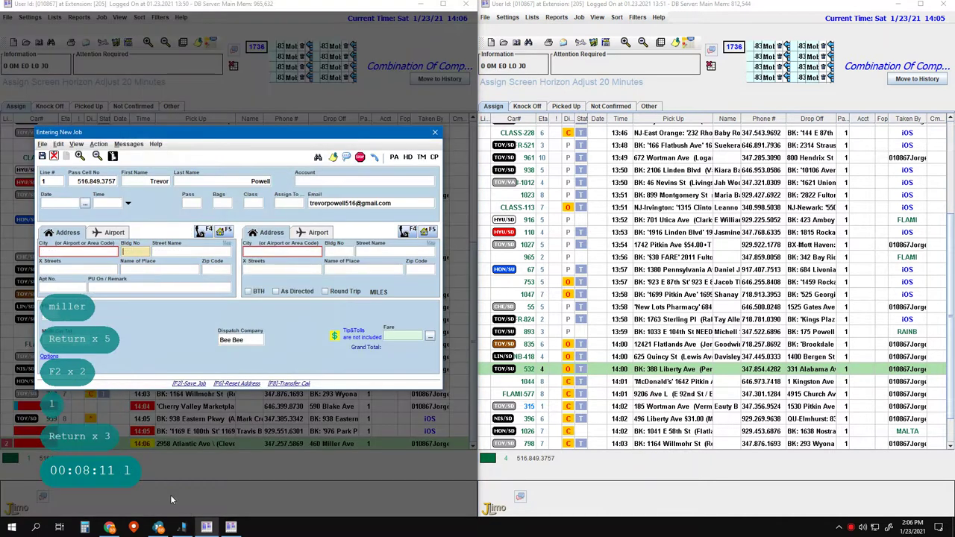
key(ctrl+Delete)
key(Left)
text(qu)
key(Return)
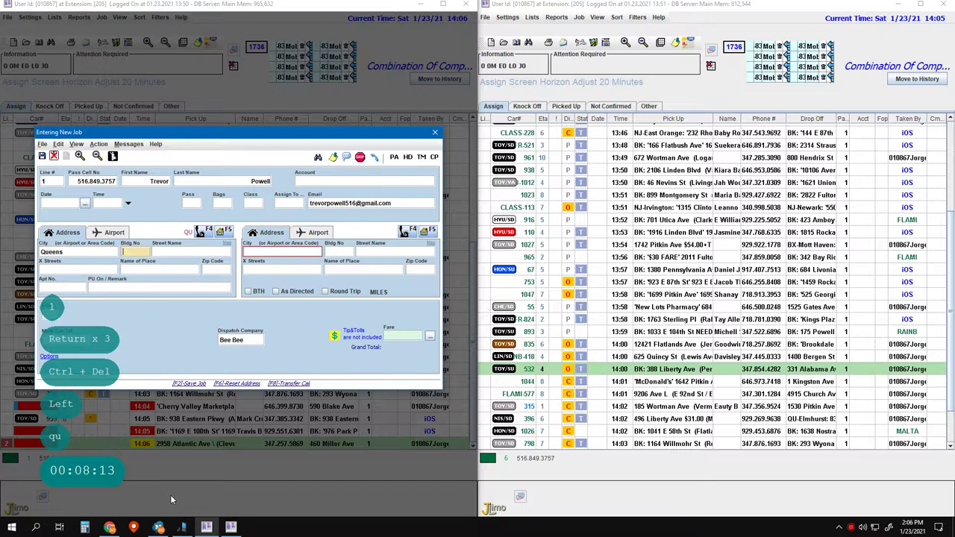
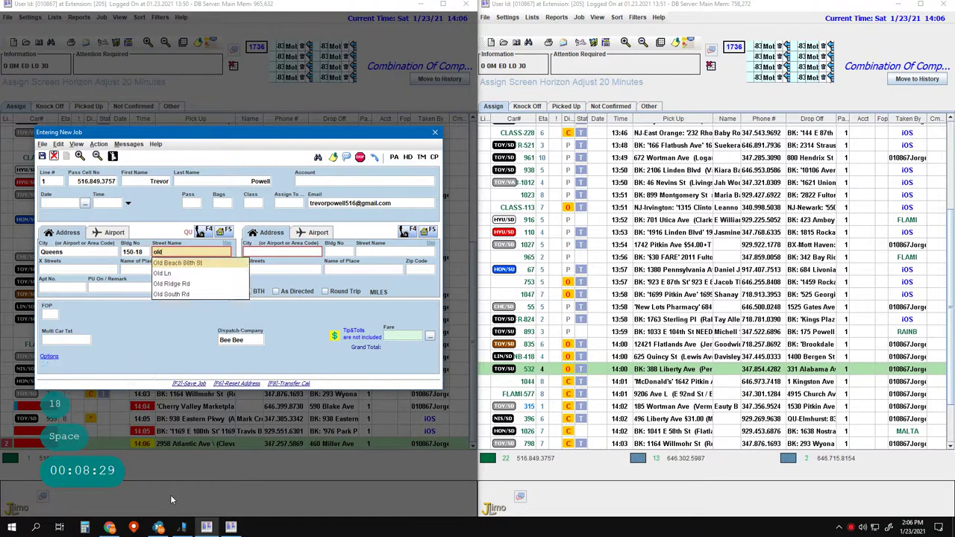
key(Down)
key(Down)
key(Down)
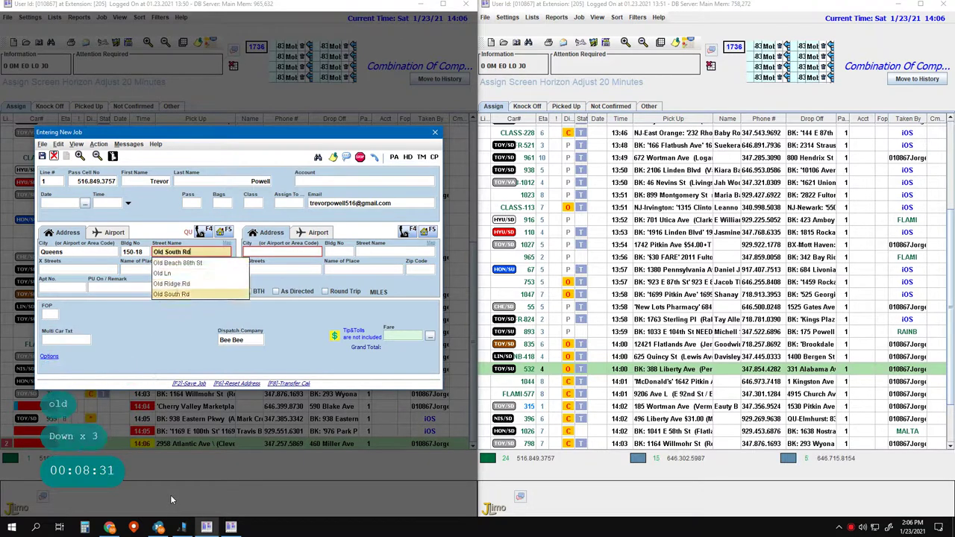
key(Return)
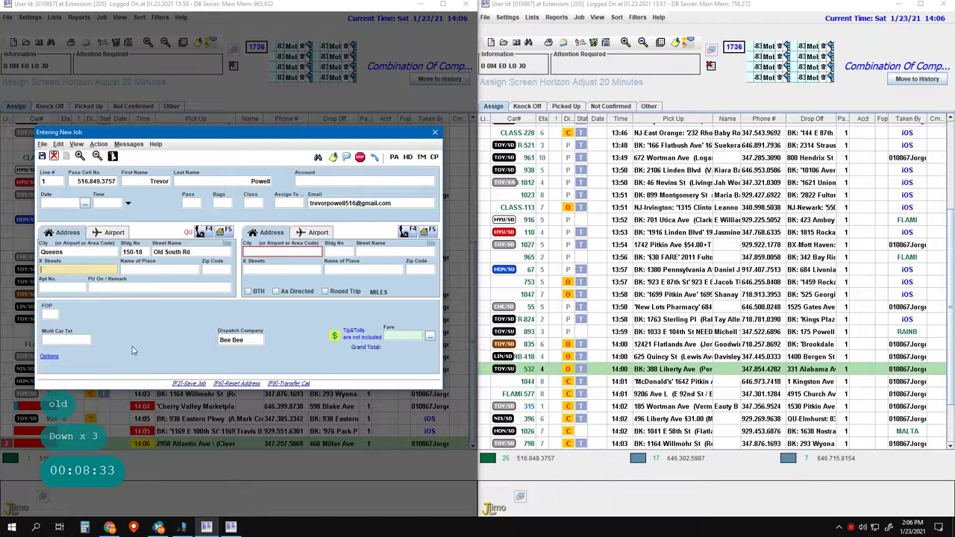
click(141, 252)
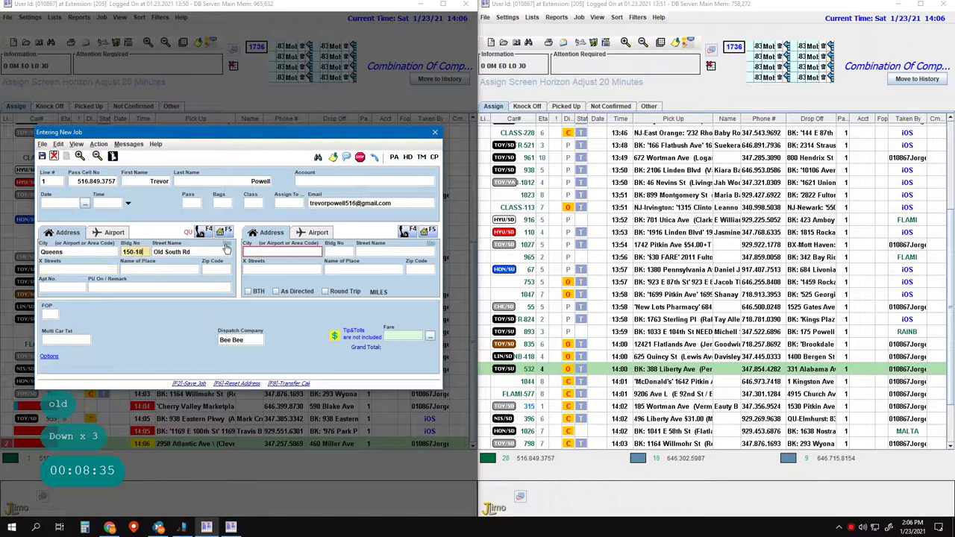
click(226, 244)
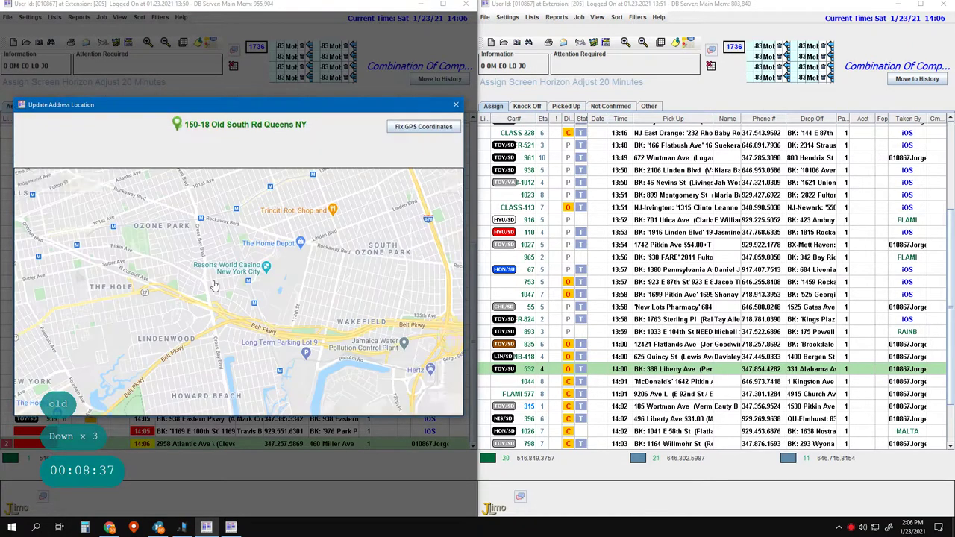
- Change the pickup city to Ozone Park with cross streets 129th St / 152nd Ave
click(455, 104)
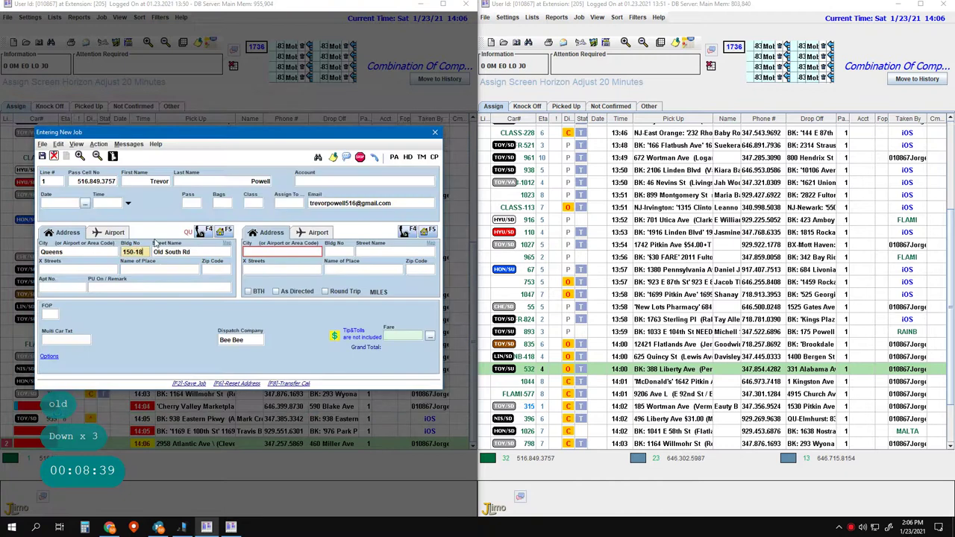
key(Return)
key(Return)
key(Return)
key(Return)
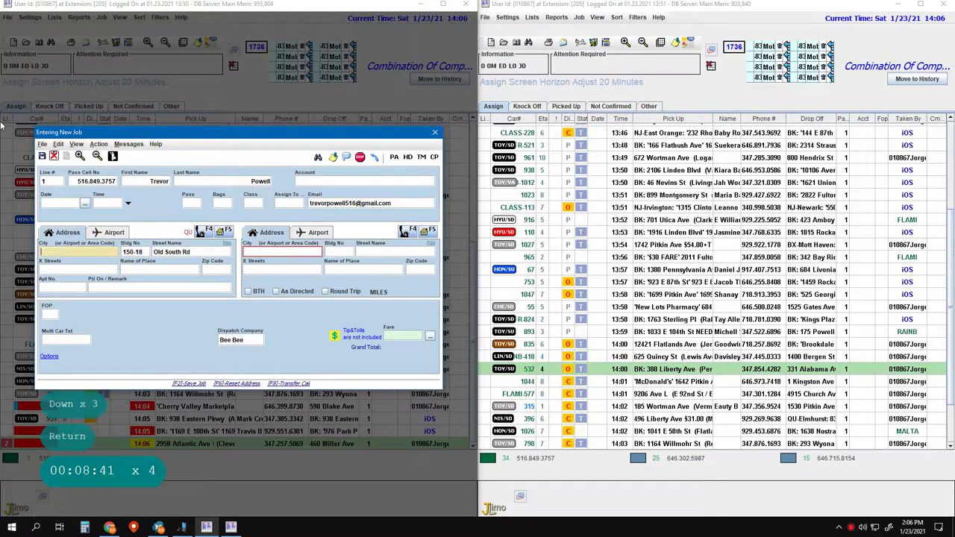
key(BackSpace)
key(BackSpace)
key(BackSpace)
key(BackSpace)
key(BackSpace)
key(BackSpace)
text(s o)
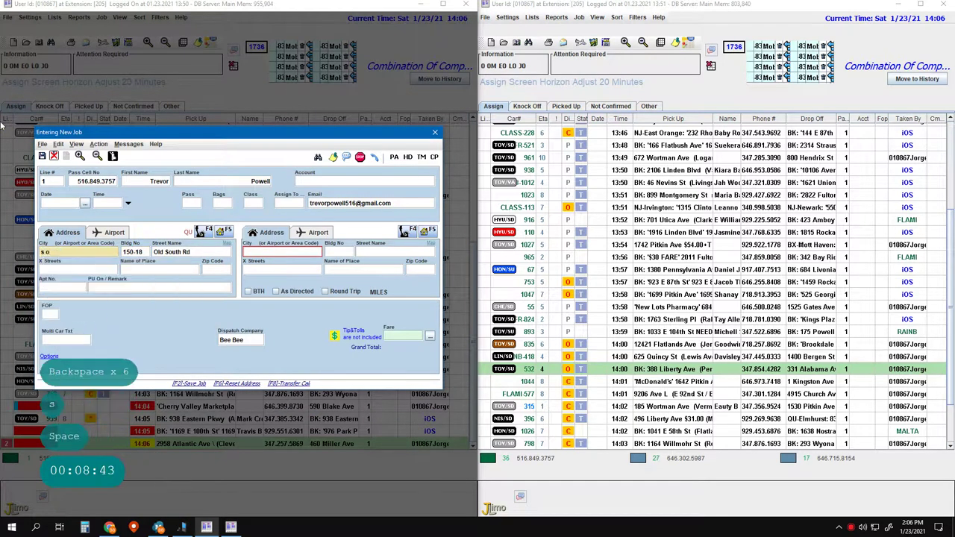
text(zon)
key(BackSpace)
key(BackSpace)
key(BackSpace)
key(BackSpace)
key(BackSpace)
key(BackSpace)
key(BackSpace)
text(ozo)
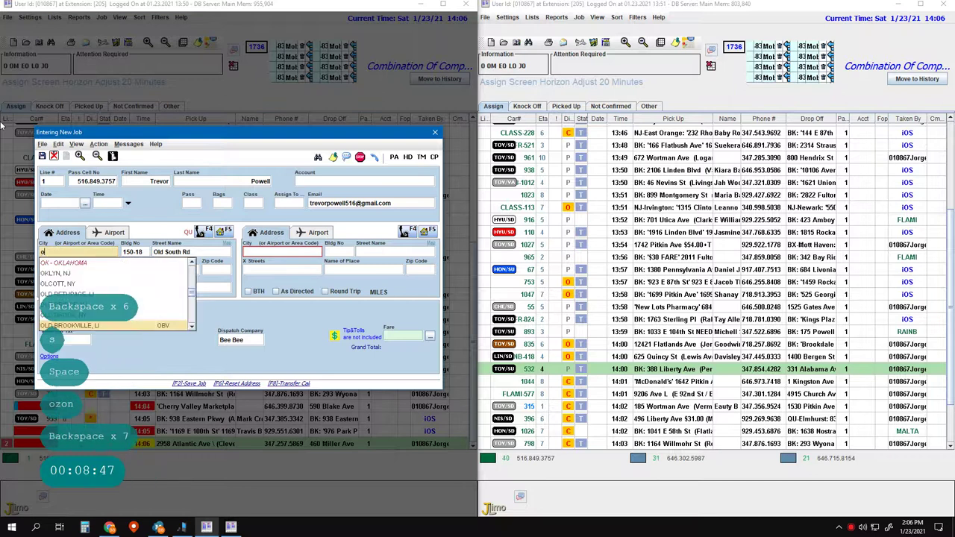
text(ne)
key(Return)
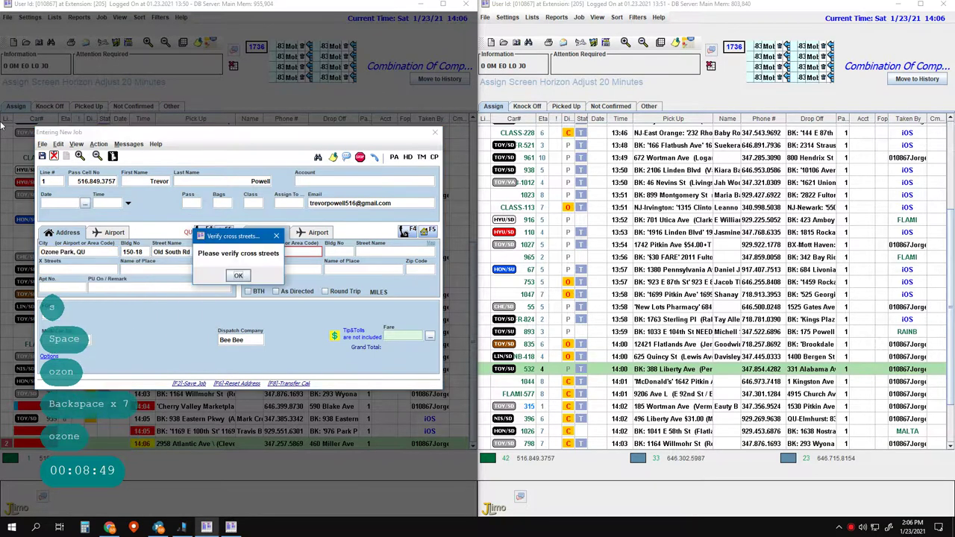
text(152nd Ave)
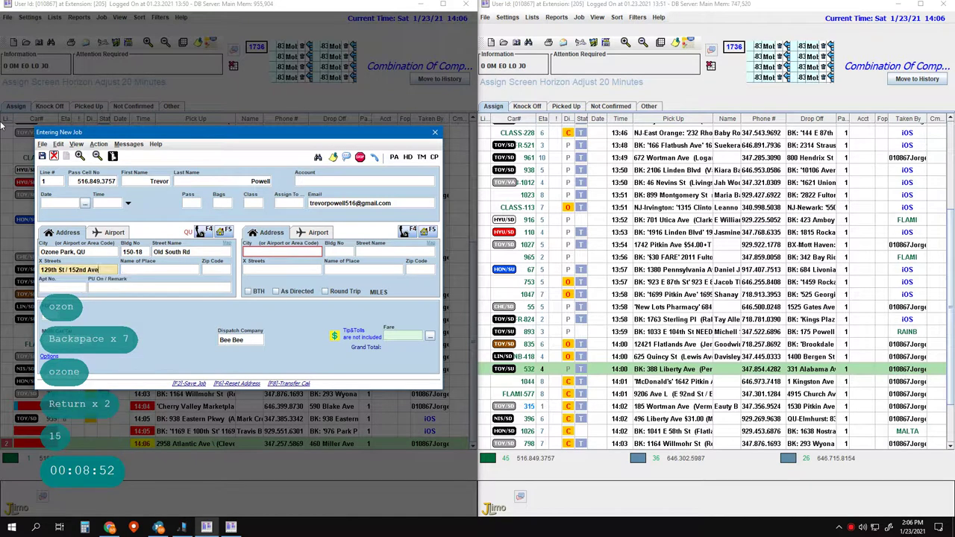
key(Return)
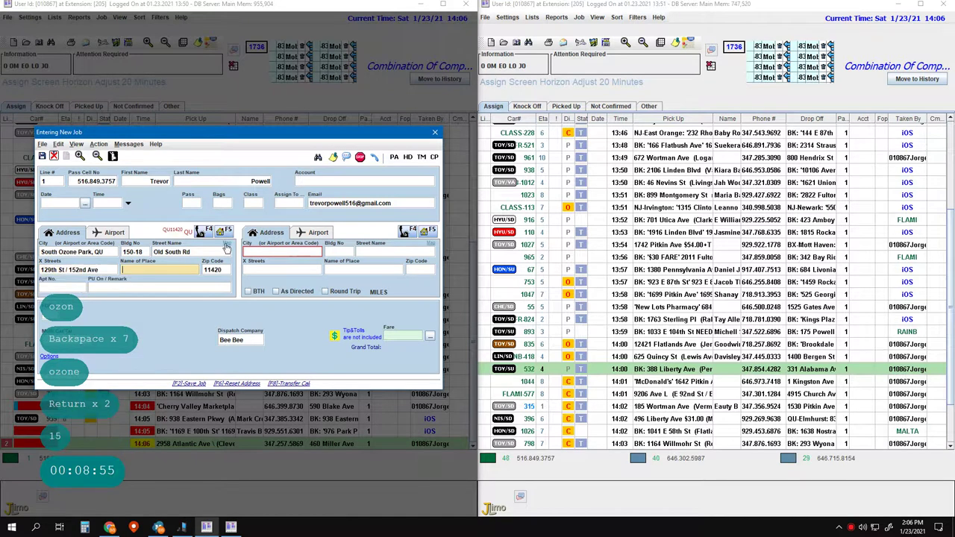
- Check the pickup location on the map and fix its GPS coordinates
scroll(222, 322, up, 2)
drag(291, 321, 280, 280)
scroll(279, 279, down, 3)
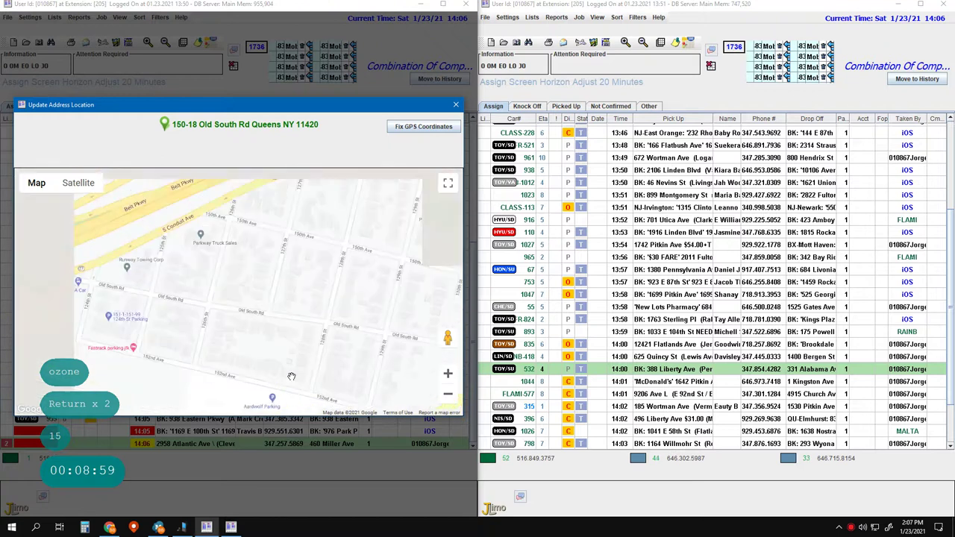
drag(288, 324, 298, 270)
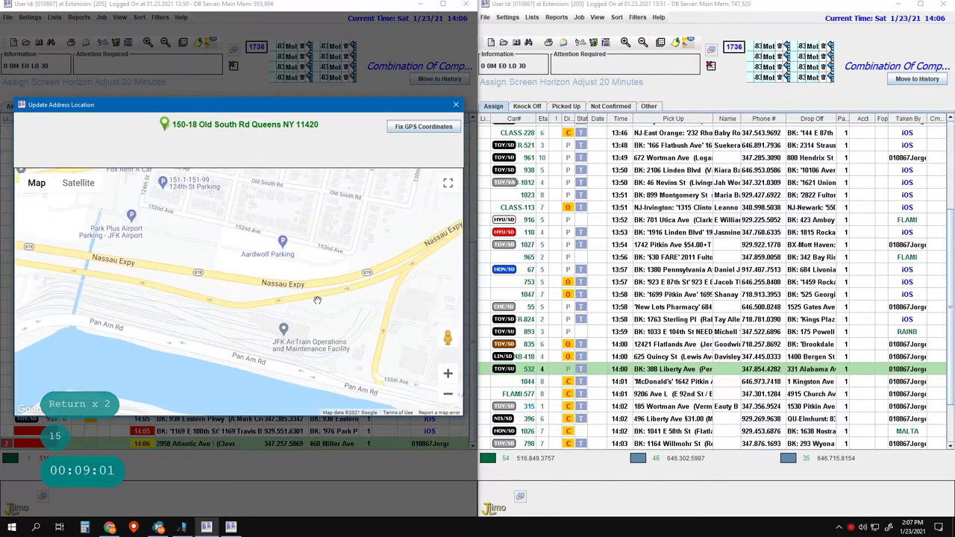
drag(304, 335, 304, 365)
click(412, 127)
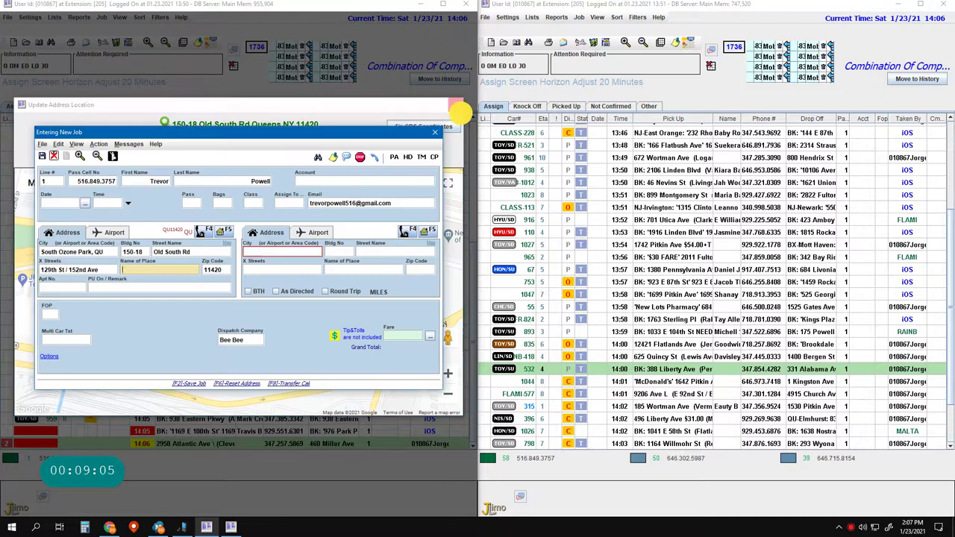
click(110, 528)
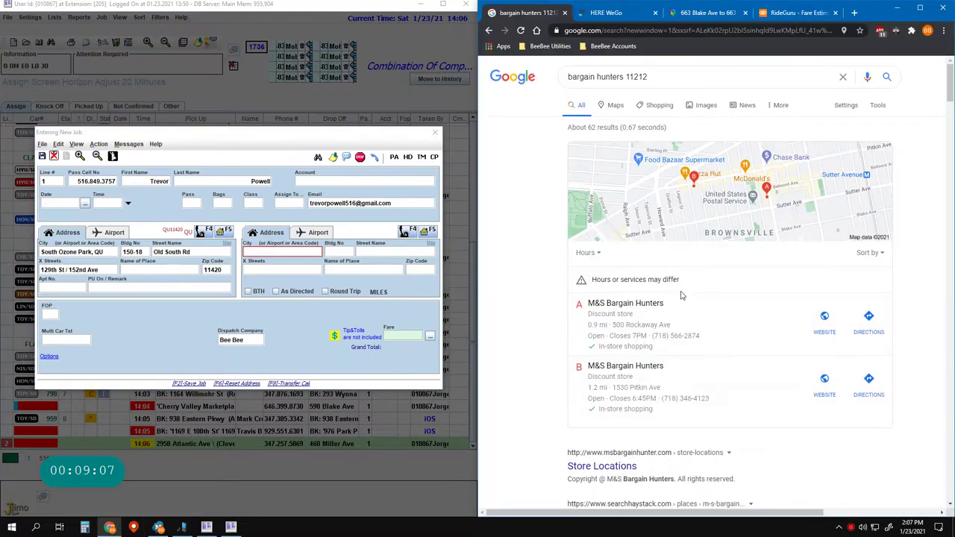
triple_click(606, 76)
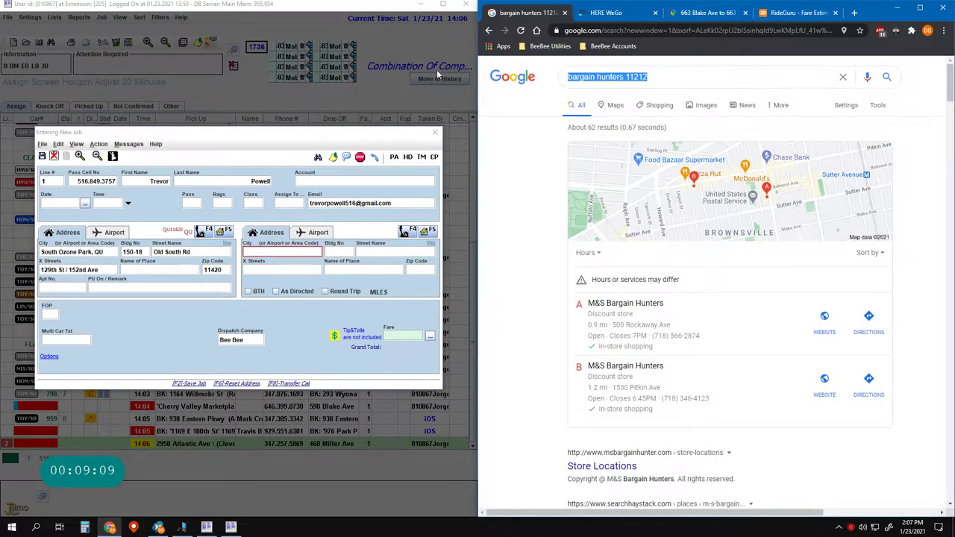
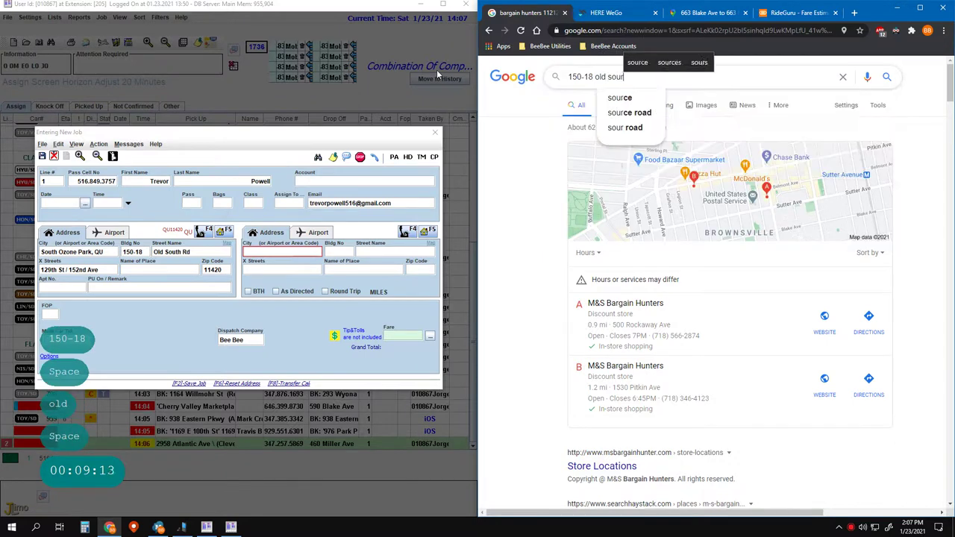
key(Down)
key(Return)
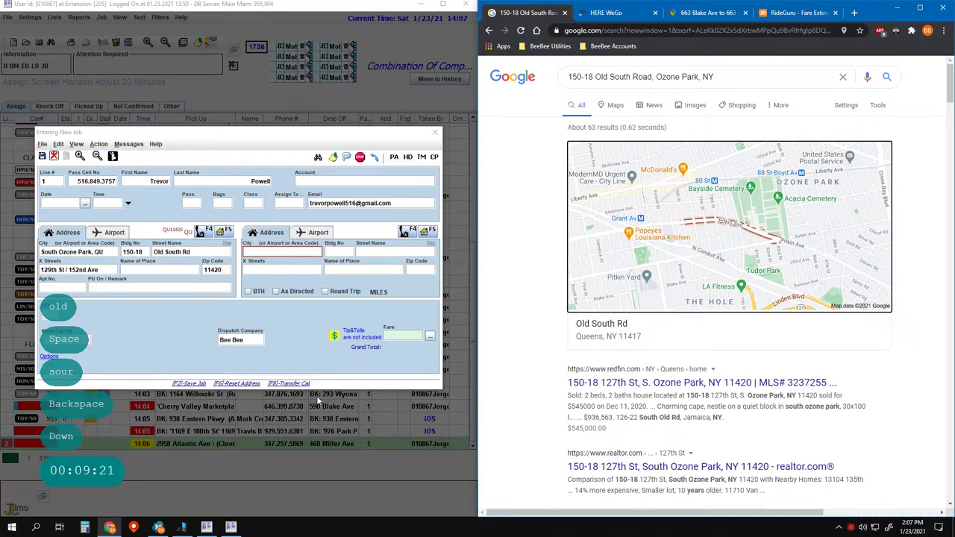
- Change the pickup street to S Conduit Ave, clear it, then open the result in Google Maps
click(181, 297)
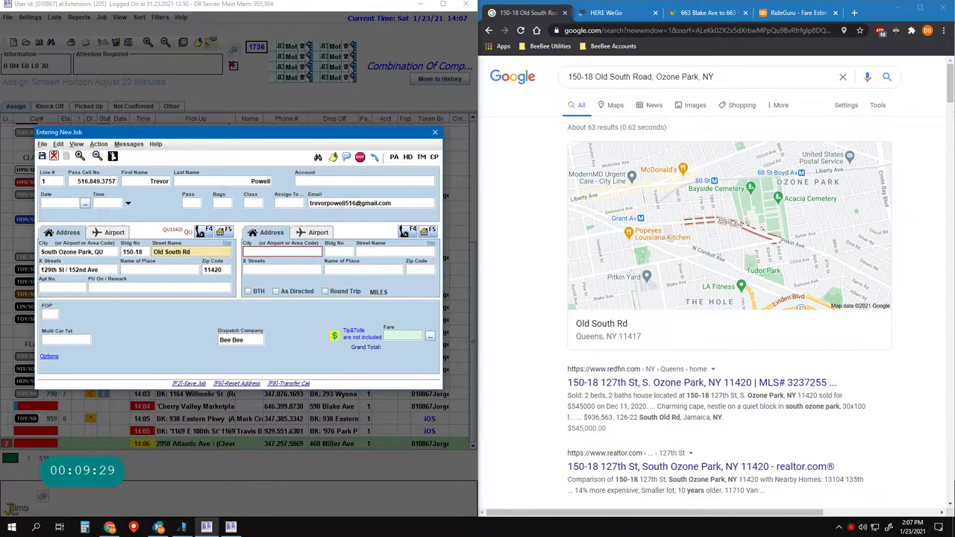
key(BackSpace)
key(BackSpace)
key(BackSpace)
key(BackSpace)
key(BackSpace)
key(BackSpace)
key(BackSpace)
key(BackSpace)
key(BackSpace)
key(BackSpace)
key(BackSpace)
key(BackSpace)
key(BackSpace)
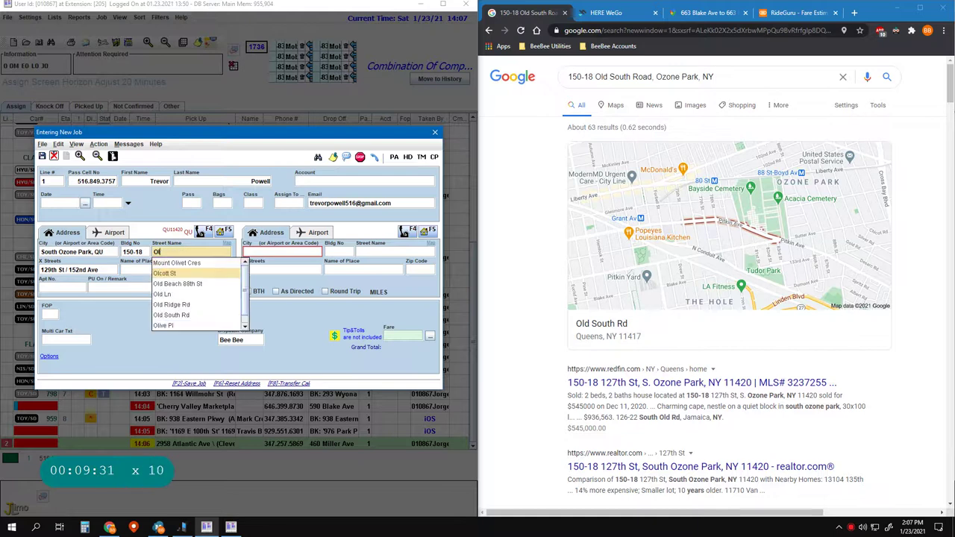
text(cond)
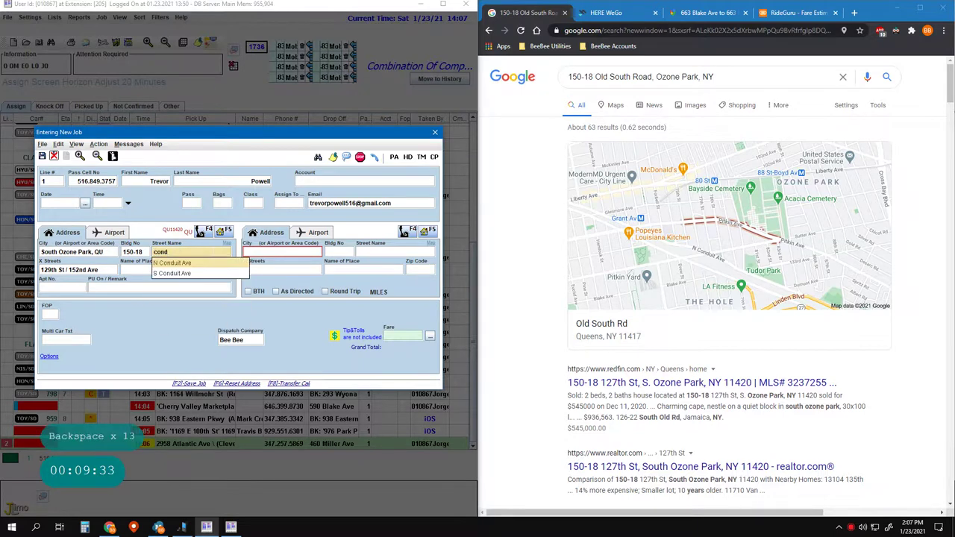
key(Down)
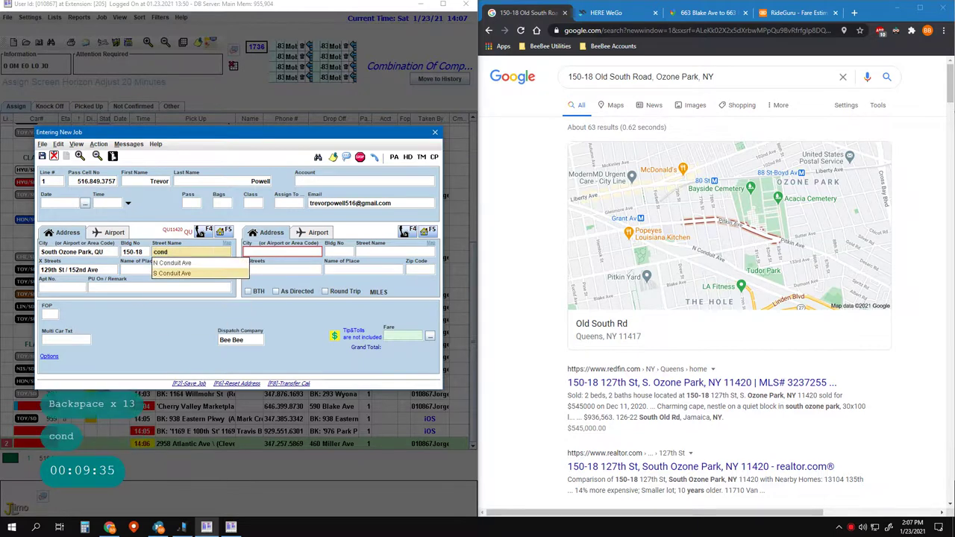
key(Return)
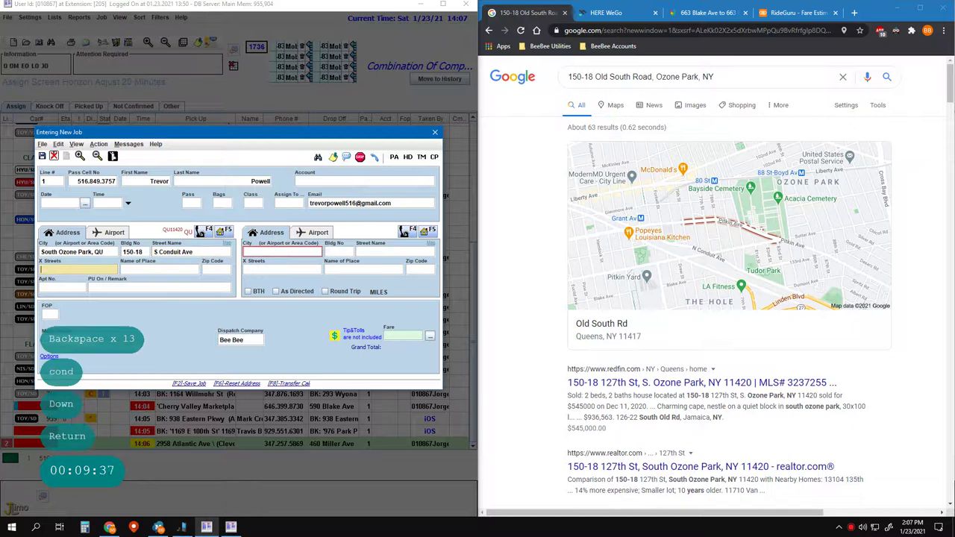
key(Left)
key(Left)
key(Left)
key(Left)
key(Right)
key(Right)
key(Right)
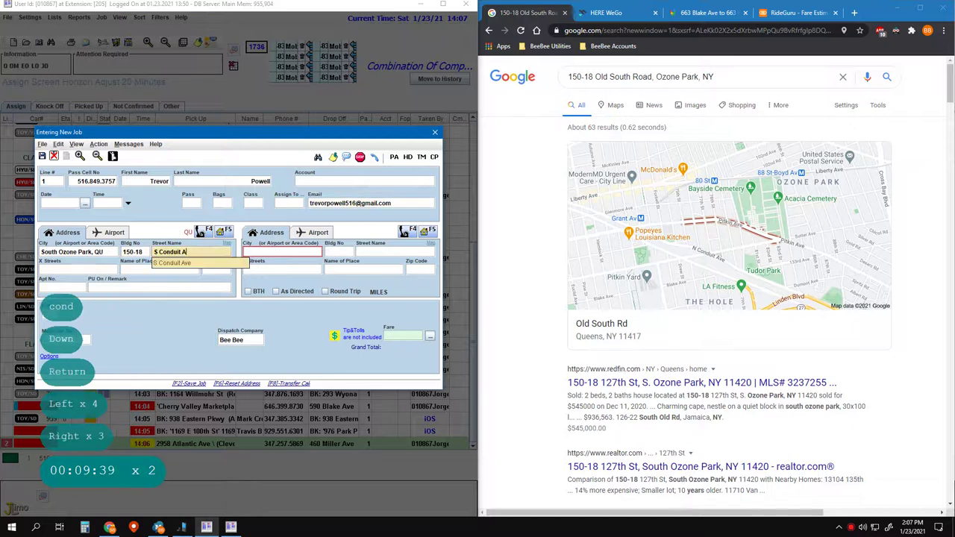
key(BackSpace)
key(BackSpace)
key(BackSpace)
key(BackSpace)
key(BackSpace)
key(BackSpace)
key(BackSpace)
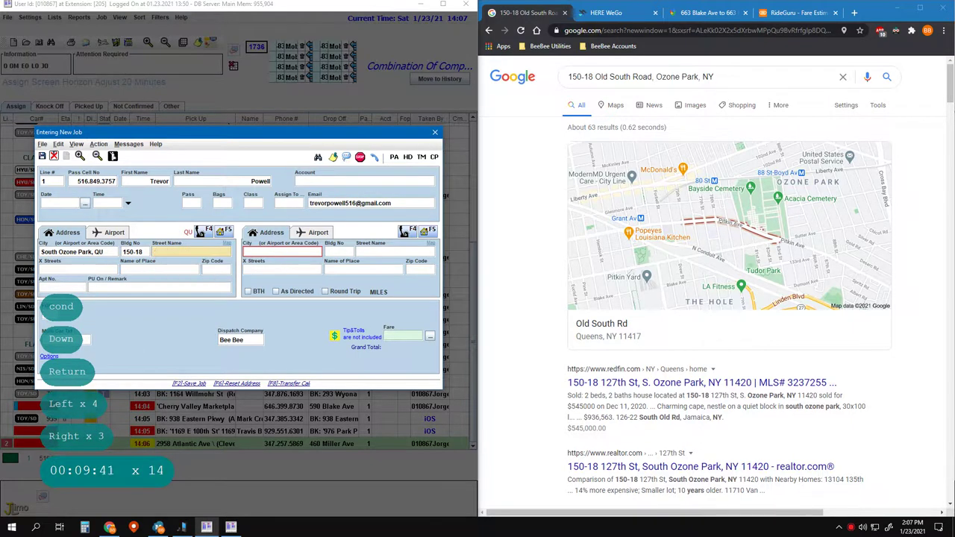
click(746, 278)
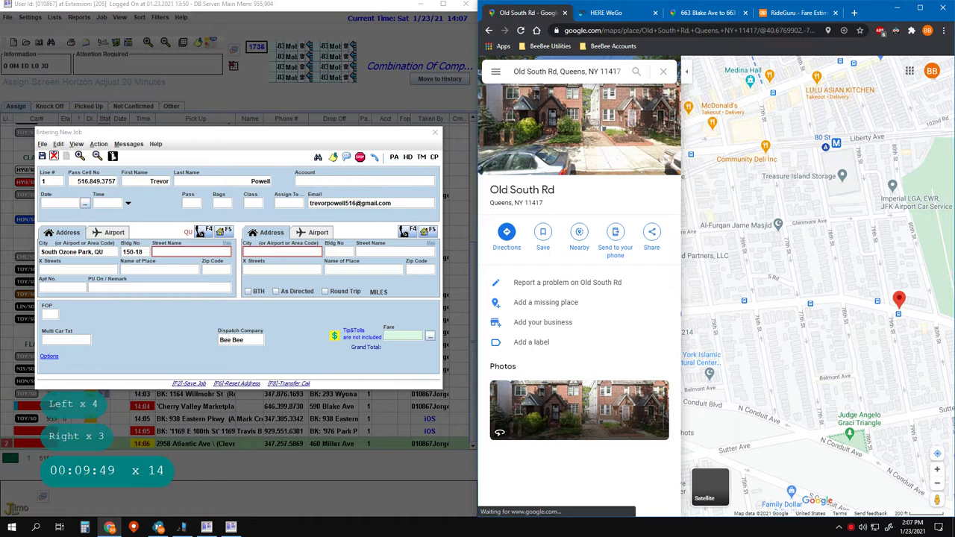
- Quit the unfinished job without saving it
click(185, 307)
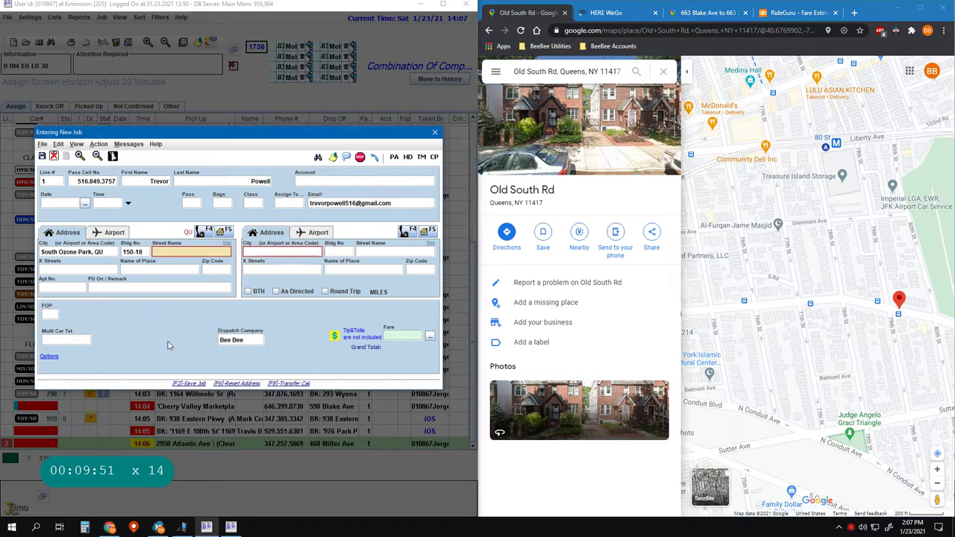
key(Escape)
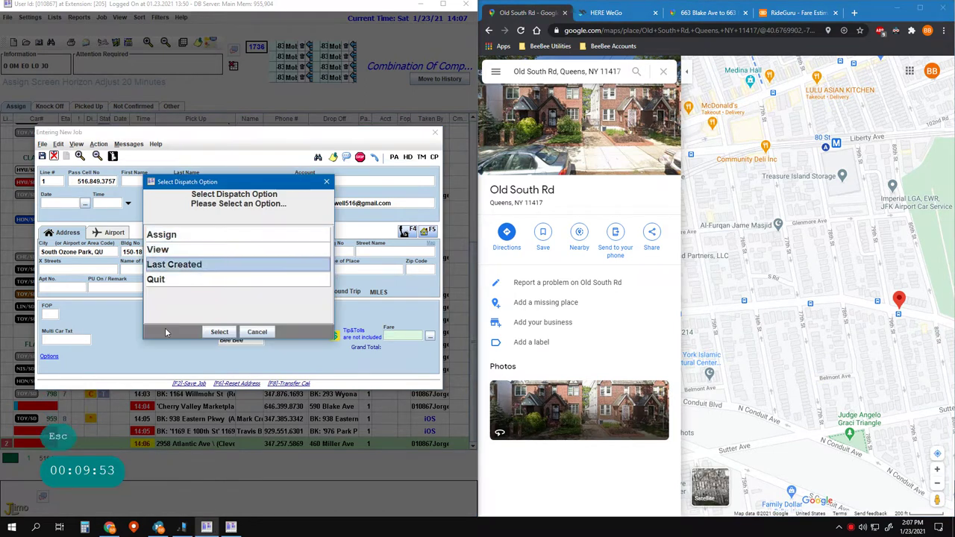
key(Down)
key(Down)
key(Down)
key(Return)
key(2)
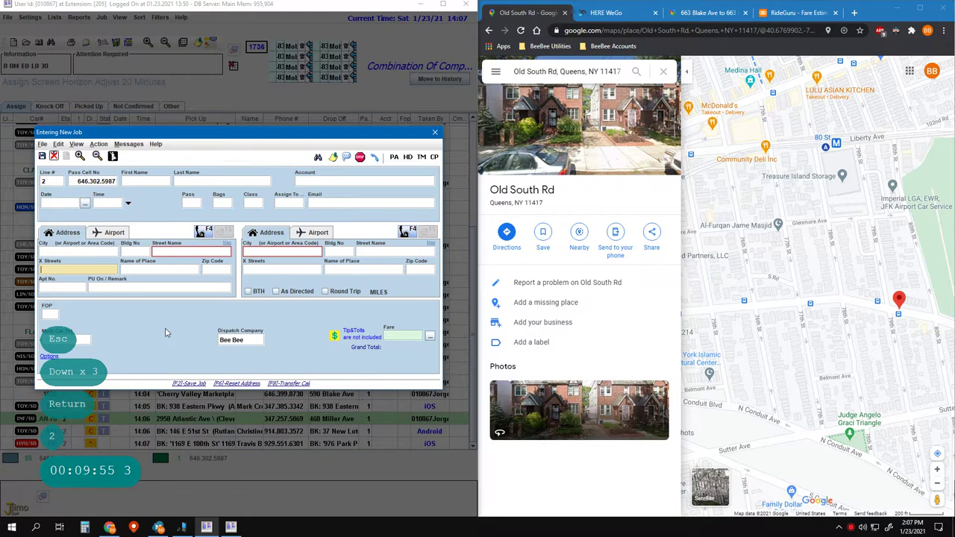
key(Return)
key(Return)
key(Return)
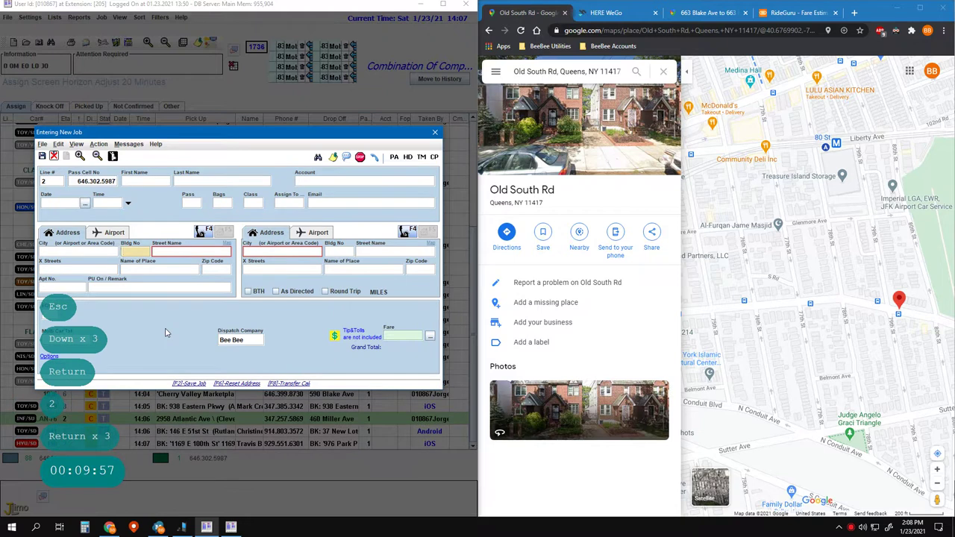
key(Left)
key(Left)
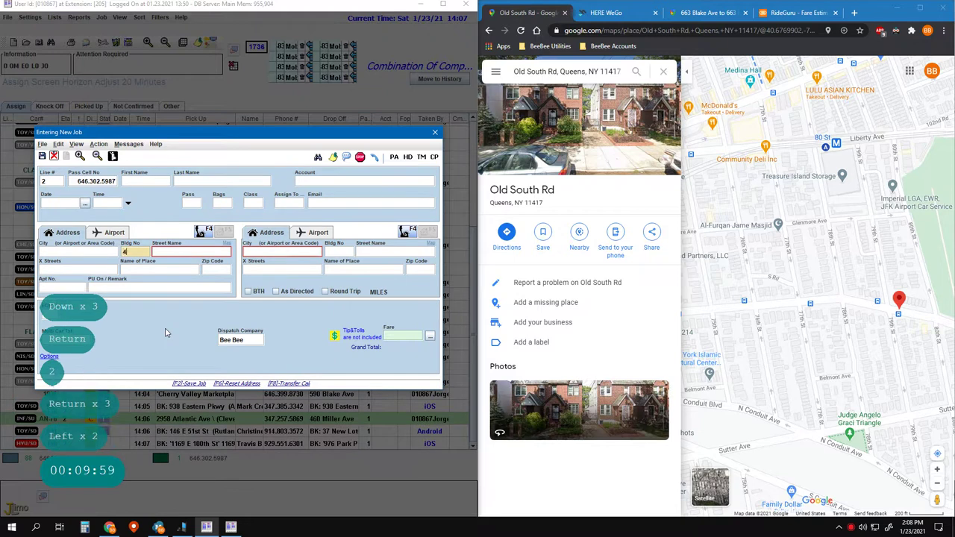
key(space)
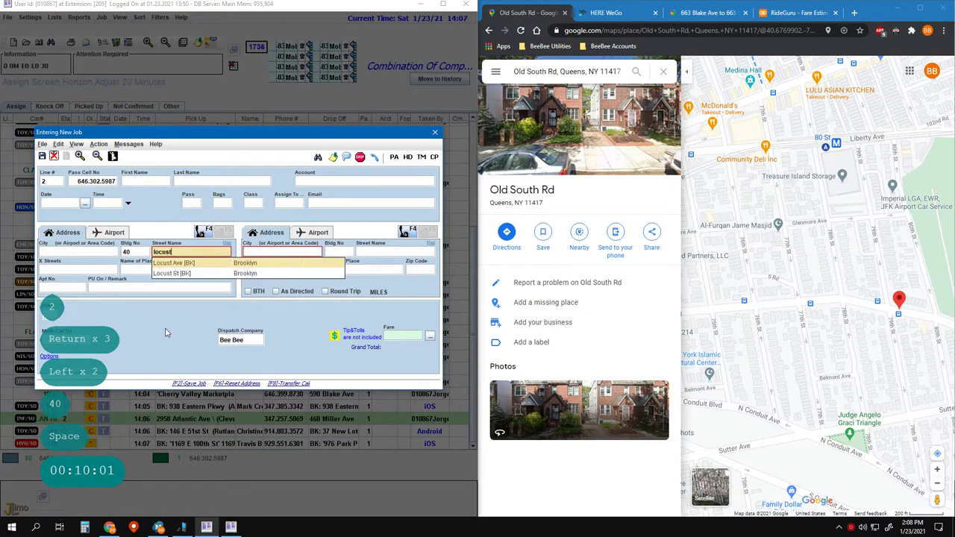
key(Down)
key(Return)
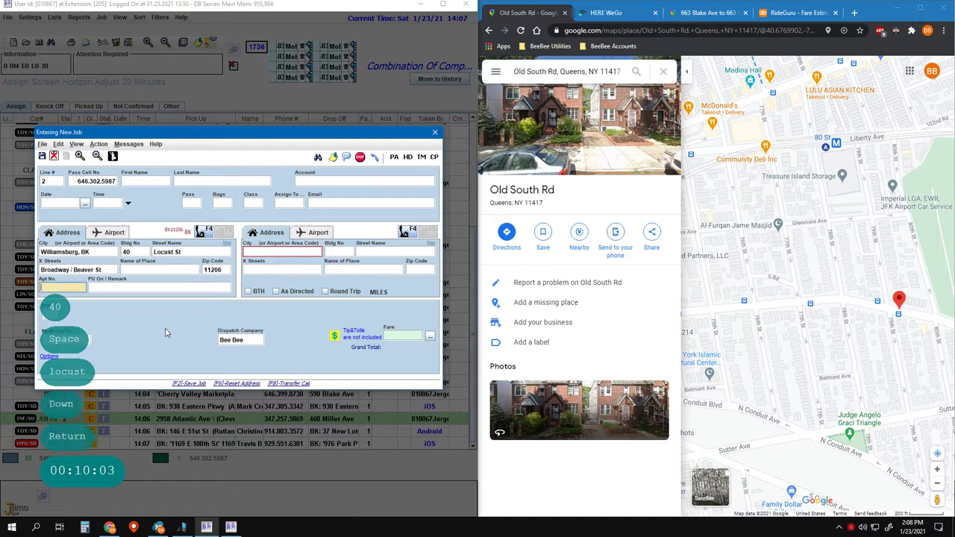
key(Left)
text(Call)
key(Return)
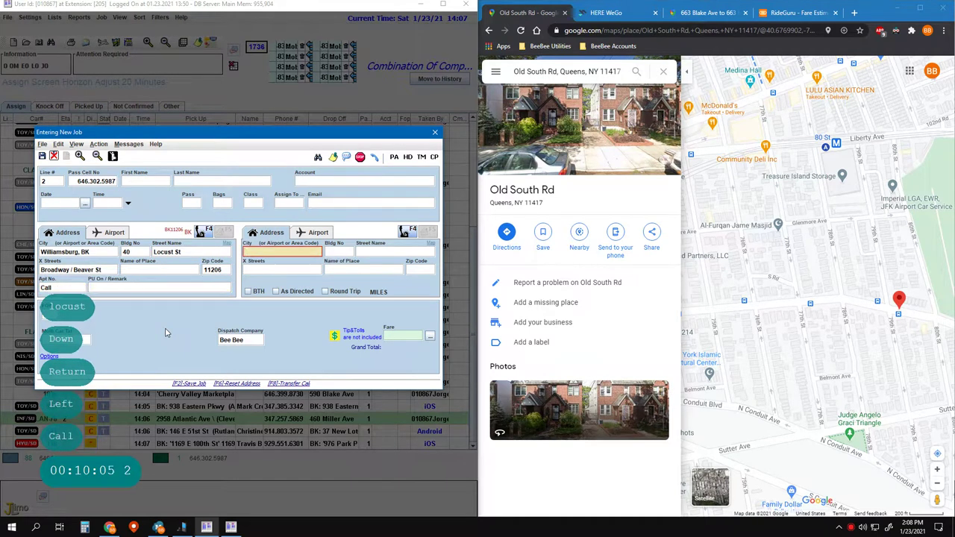
key(Return)
key(Return)
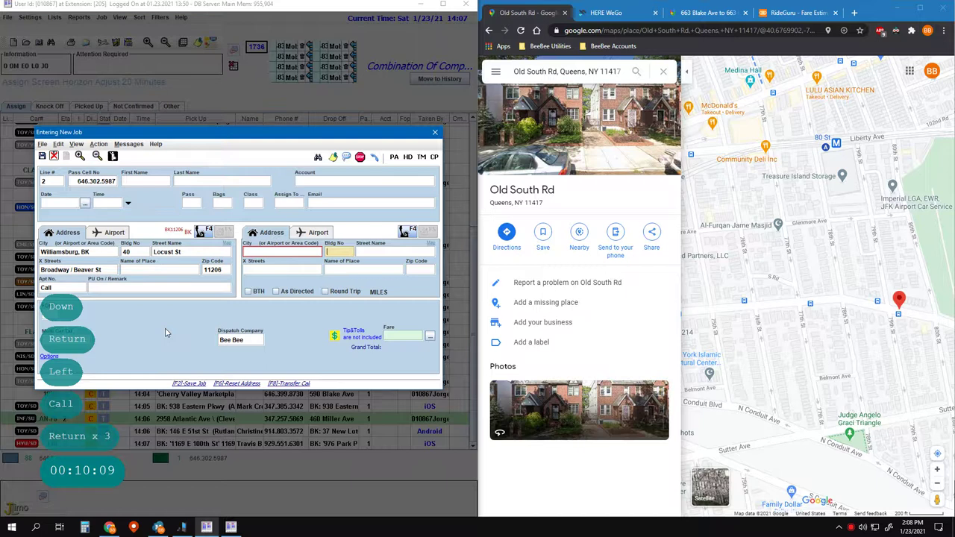
key(F5)
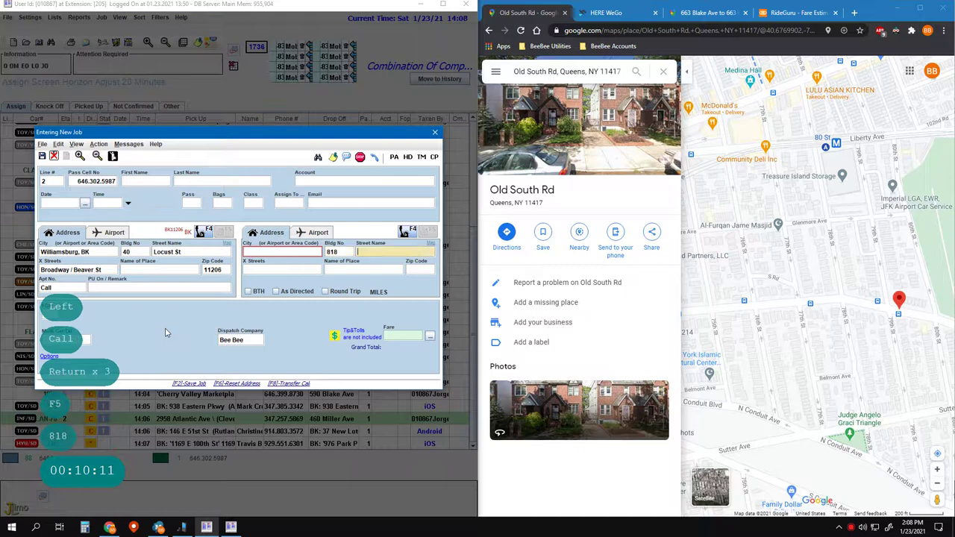
key(space)
key(Return)
key(Return)
key(Return)
key(Return)
key(Return)
key(Return)
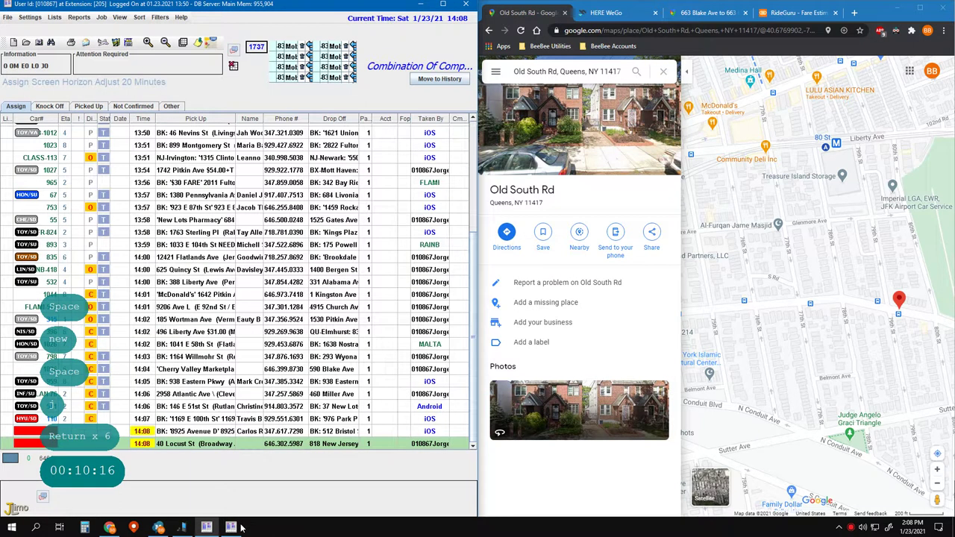
- Start a new job with customer choice 3 and pickup building number 592
click(230, 526)
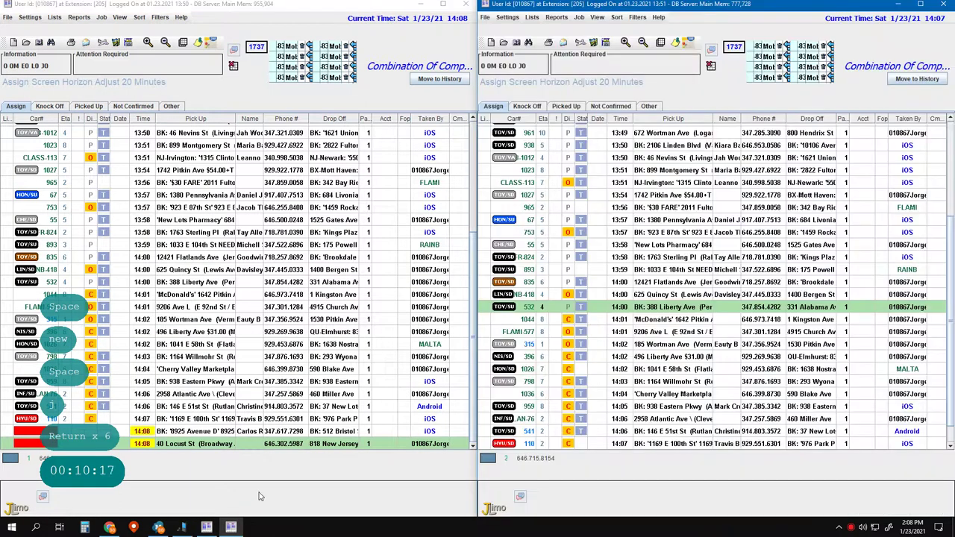
key(F2)
key(F2)
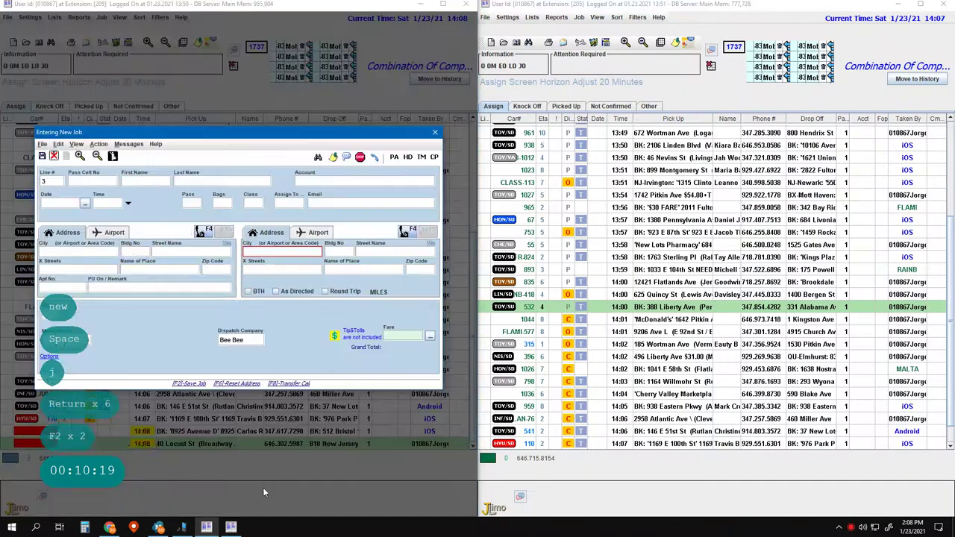
text(300)
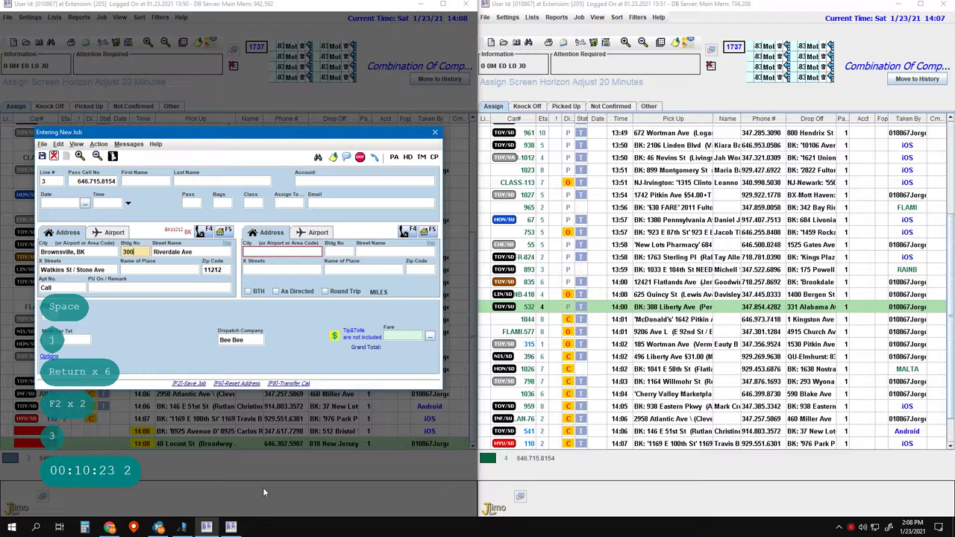
key(Return)
key(Return)
key(ctrl+Delete)
text(592)
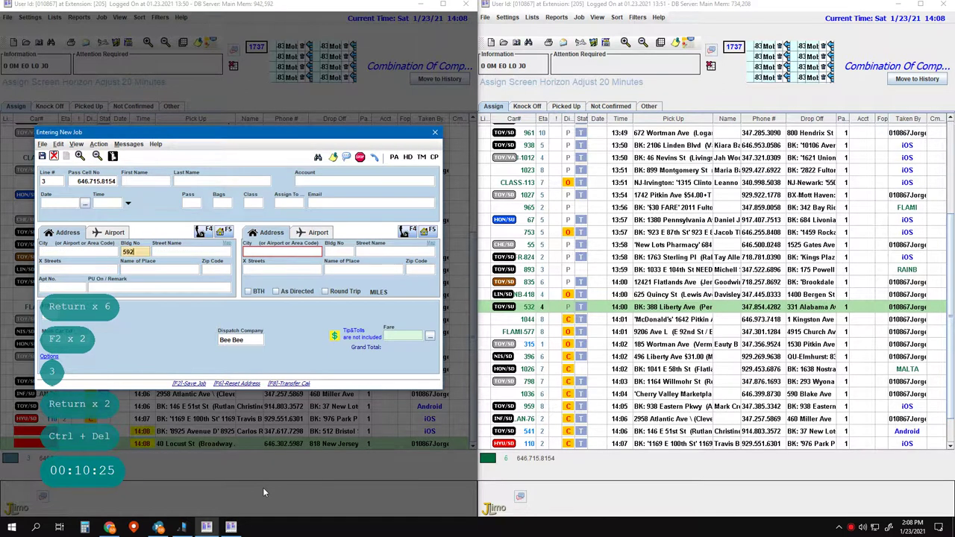
key(Return)
key(space)
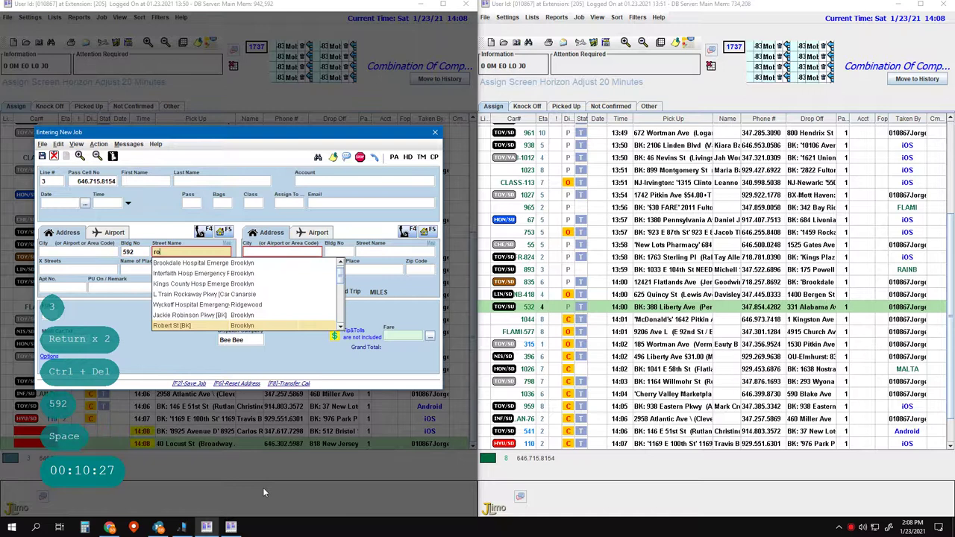
text(rock)
key(Down)
key(Return)
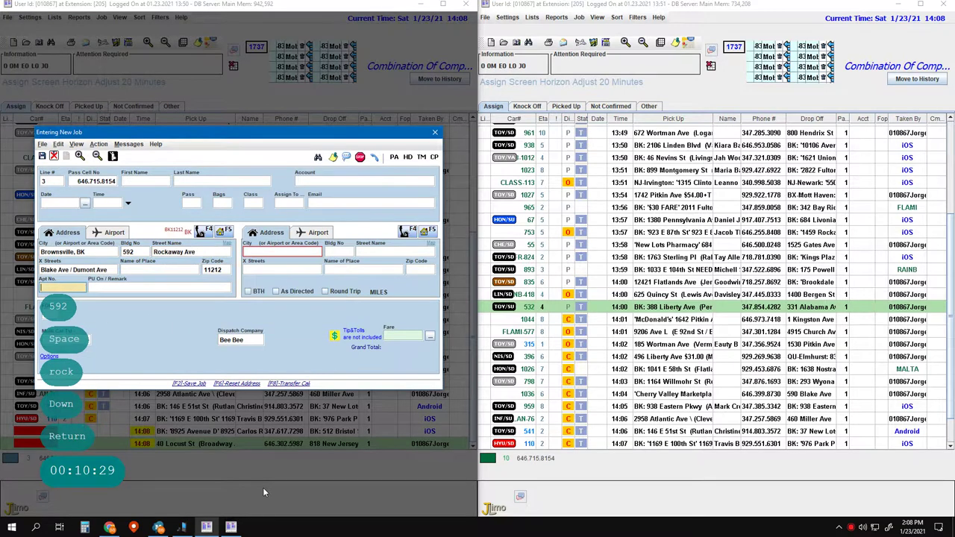
key(Left)
text(Call)
key(Return)
key(Return)
key(Return)
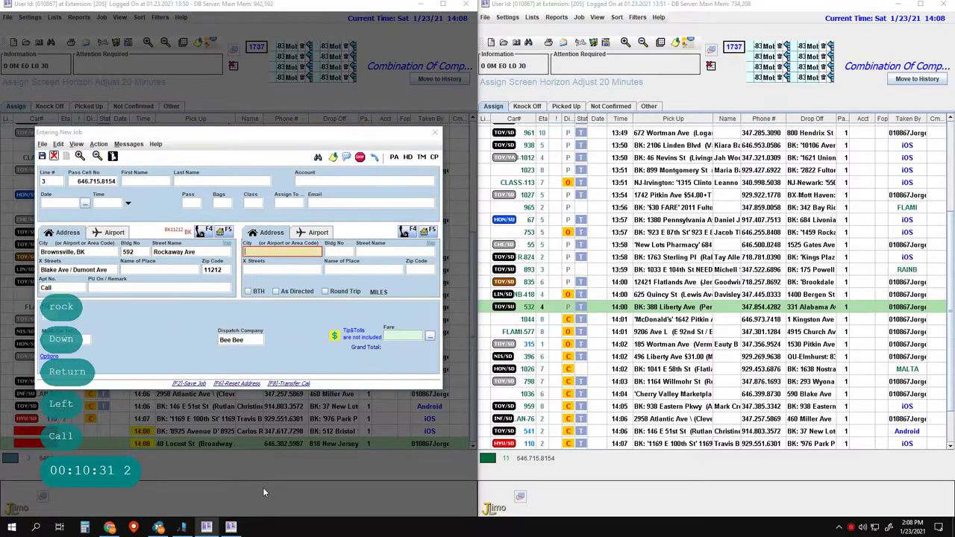
key(Down)
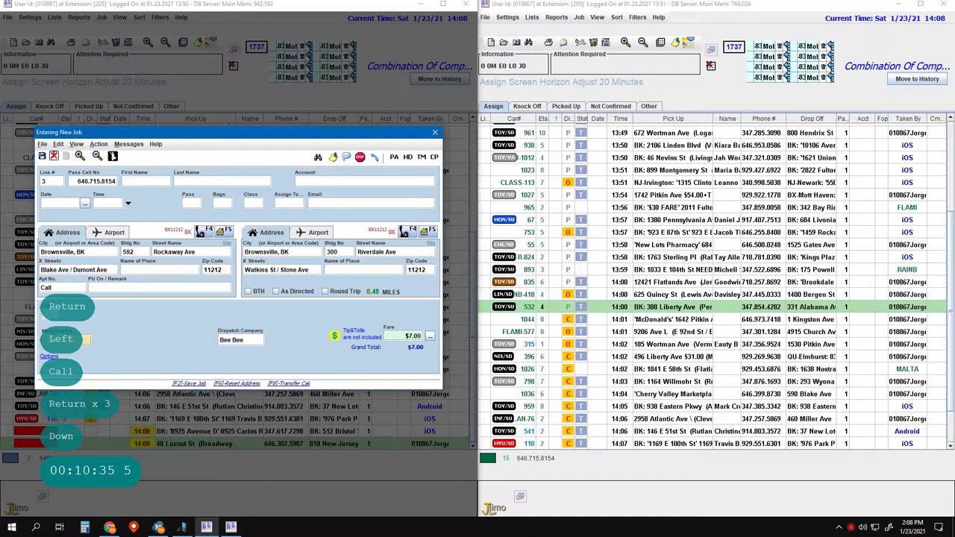
click(227, 247)
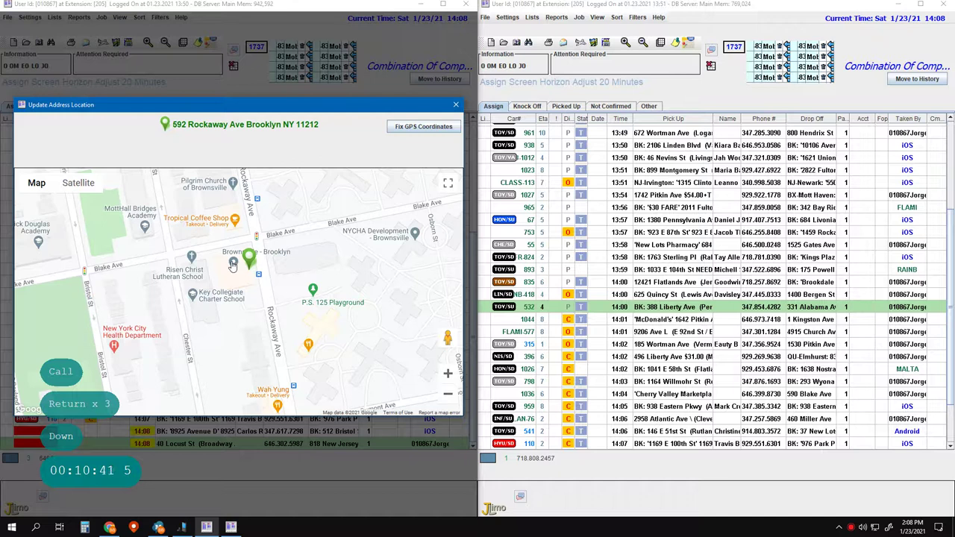
click(232, 265)
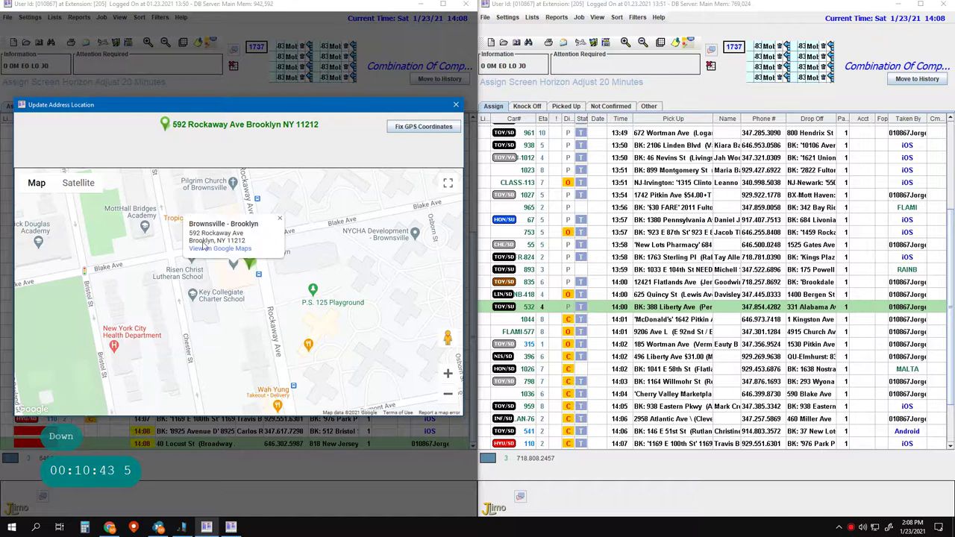
click(270, 266)
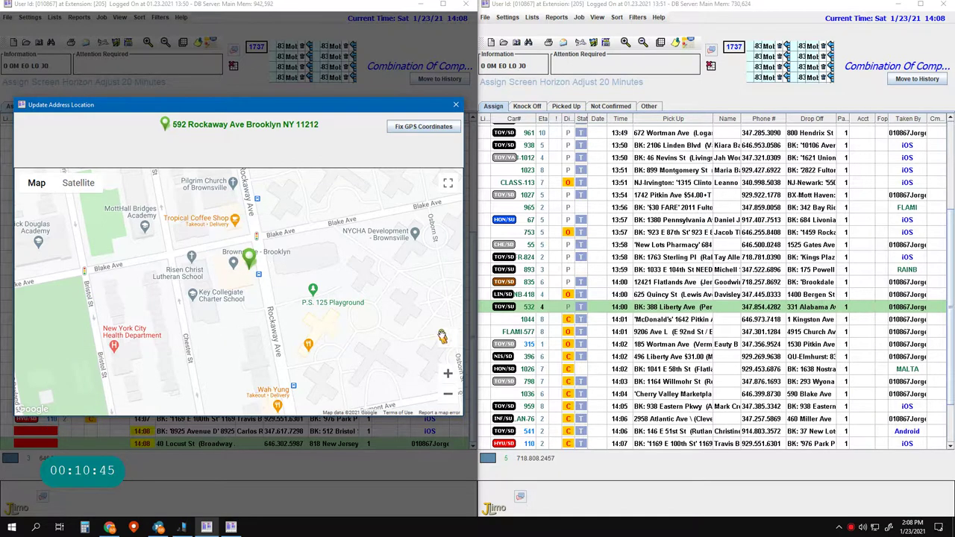
drag(447, 337, 239, 254)
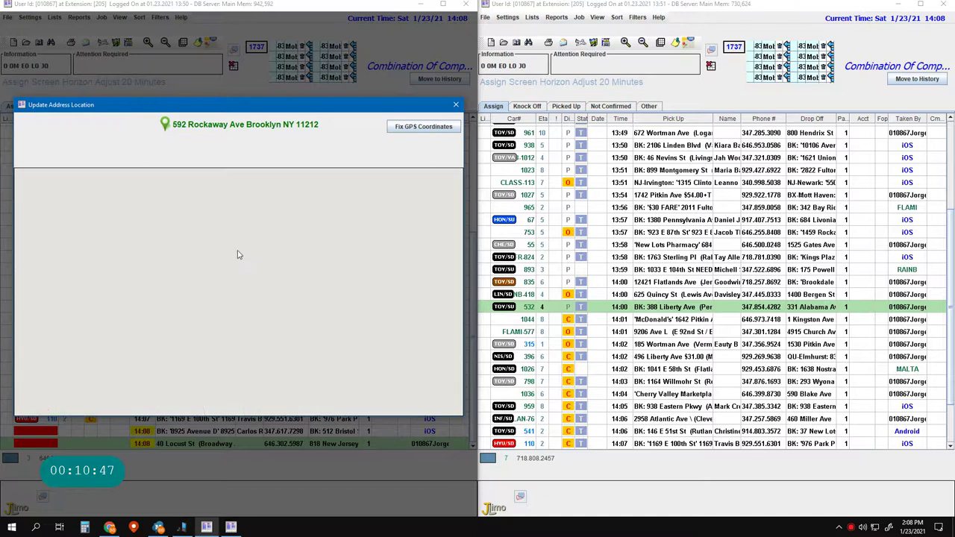
click(120, 309)
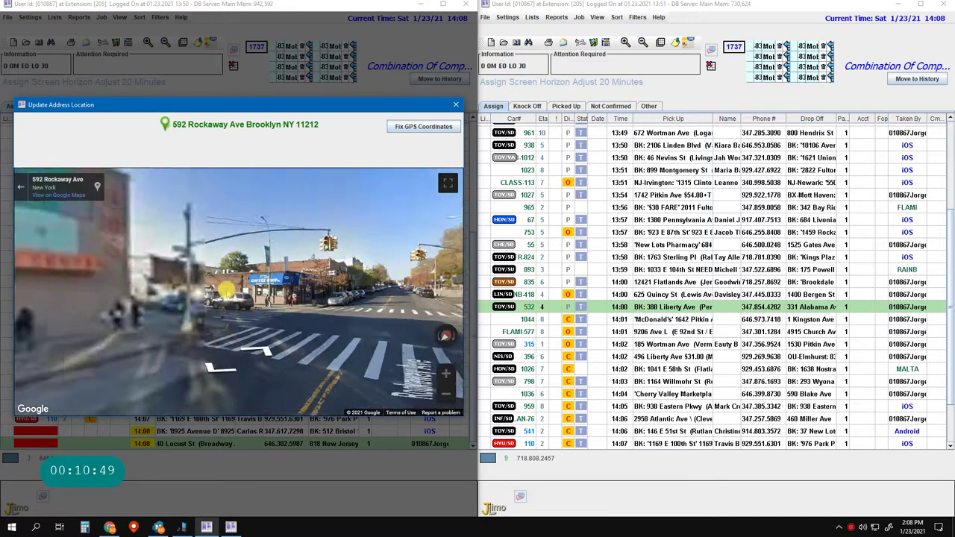
click(323, 311)
click(153, 342)
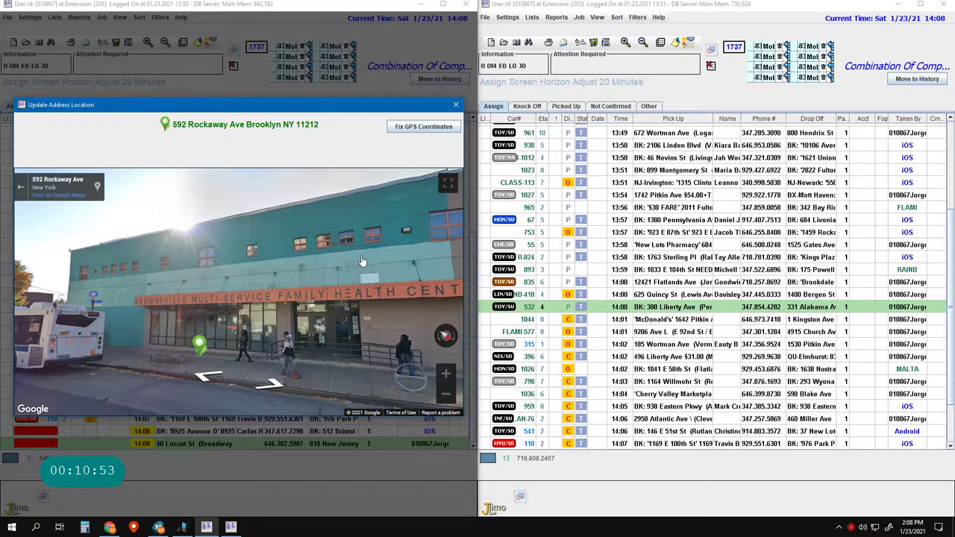
click(456, 105)
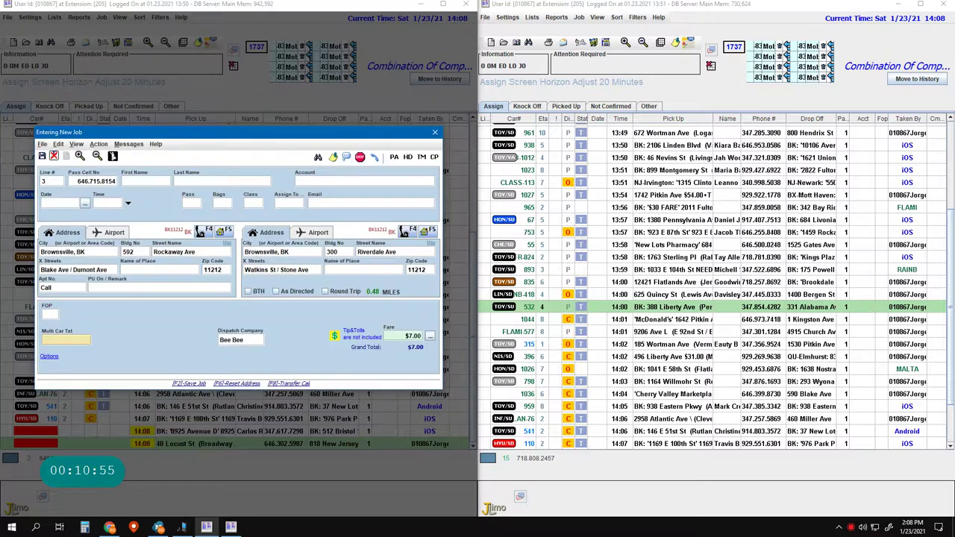
- Enter 'Brownsville Multi Servic' as the Name of Place, fixing the typos
click(156, 270)
text(Brow)
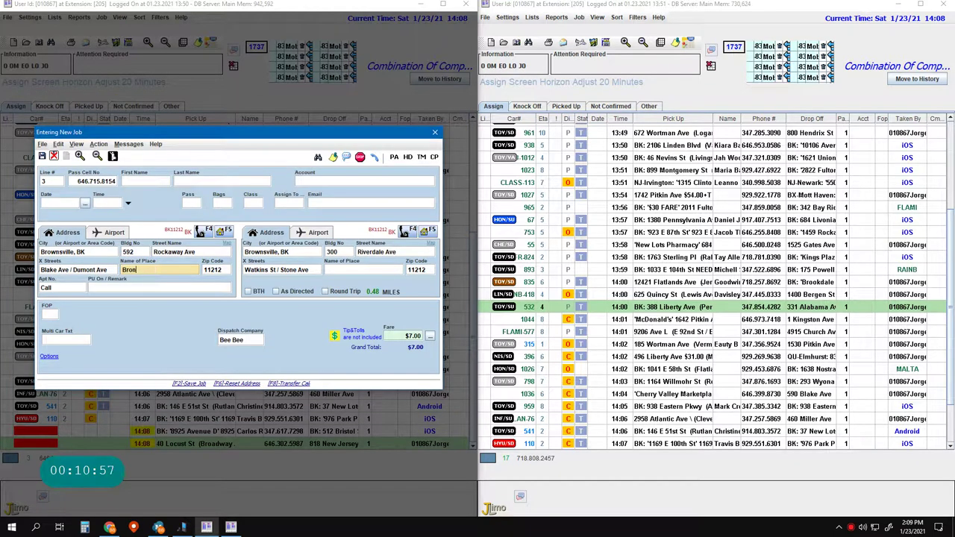
text(ronwsV)
key(BackSpace)
text(vil)
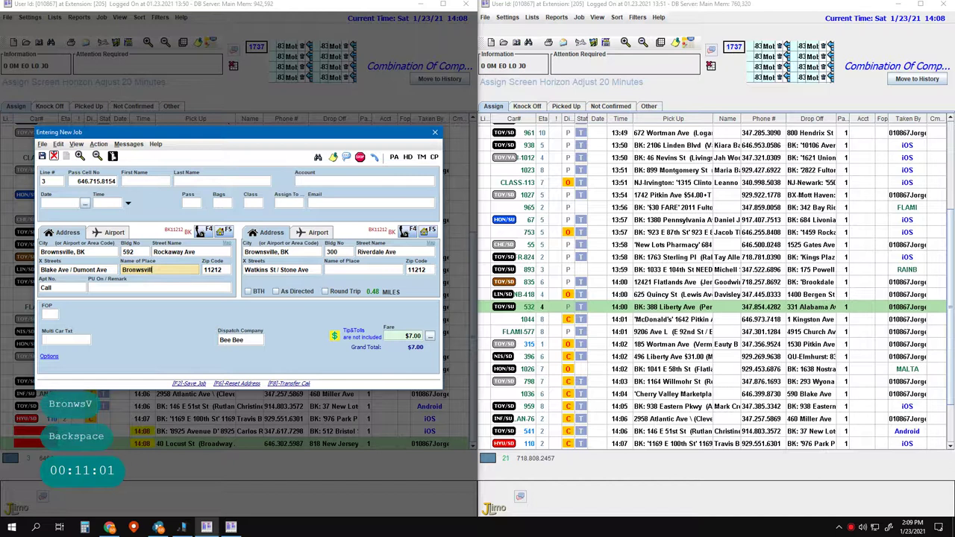
text(le Mul)
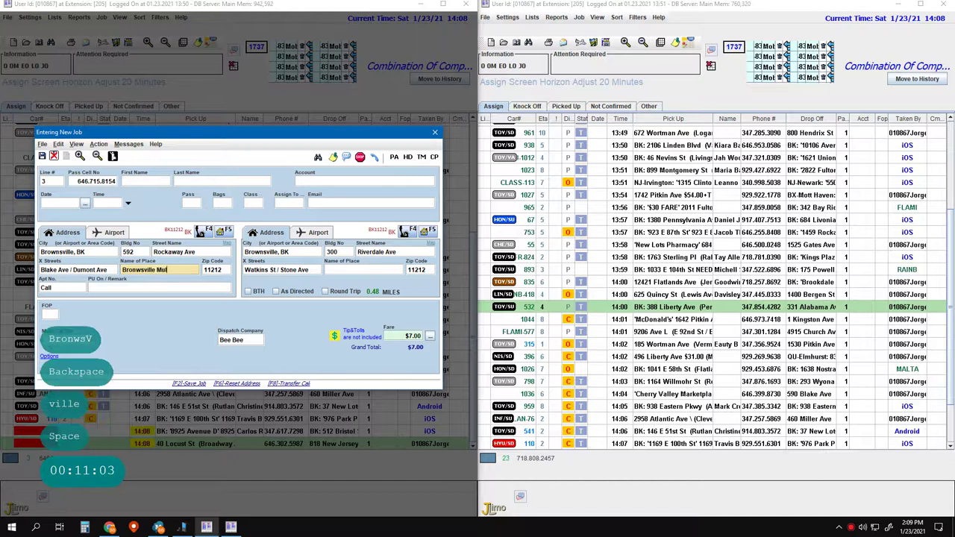
text(ti Sre)
key(BackSpace)
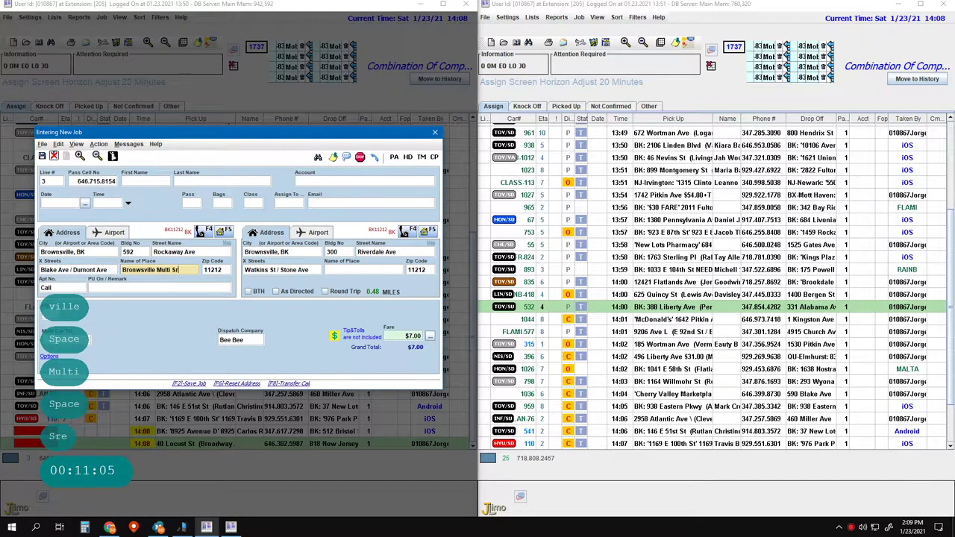
key(BackSpace)
text(ervices)
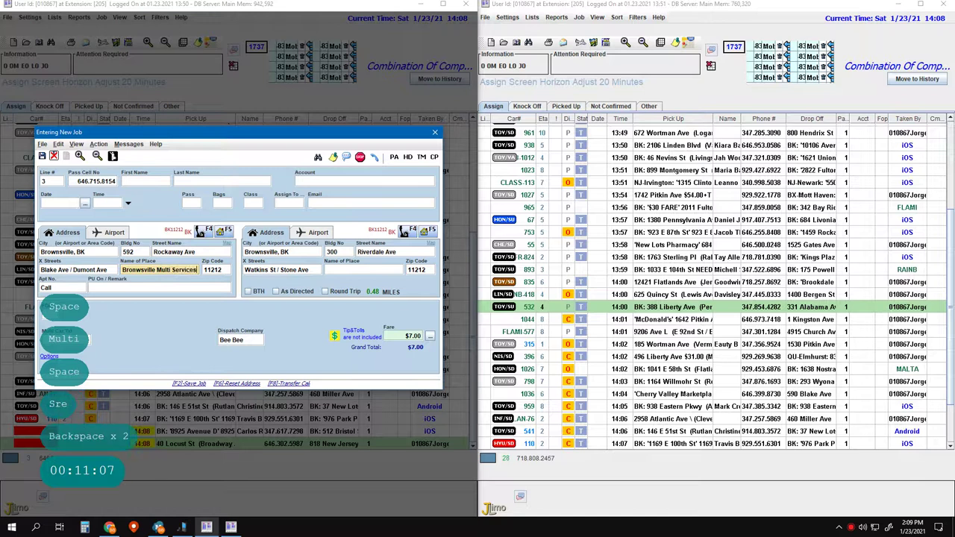
- Save the Brownsville job and start a new job for the caller
key(Return)
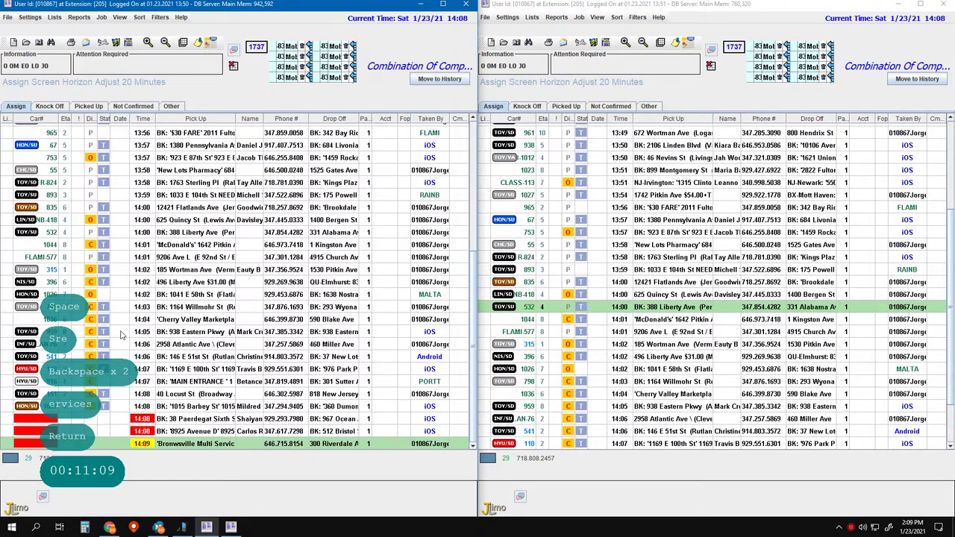
key(F2)
key(F2)
key(1)
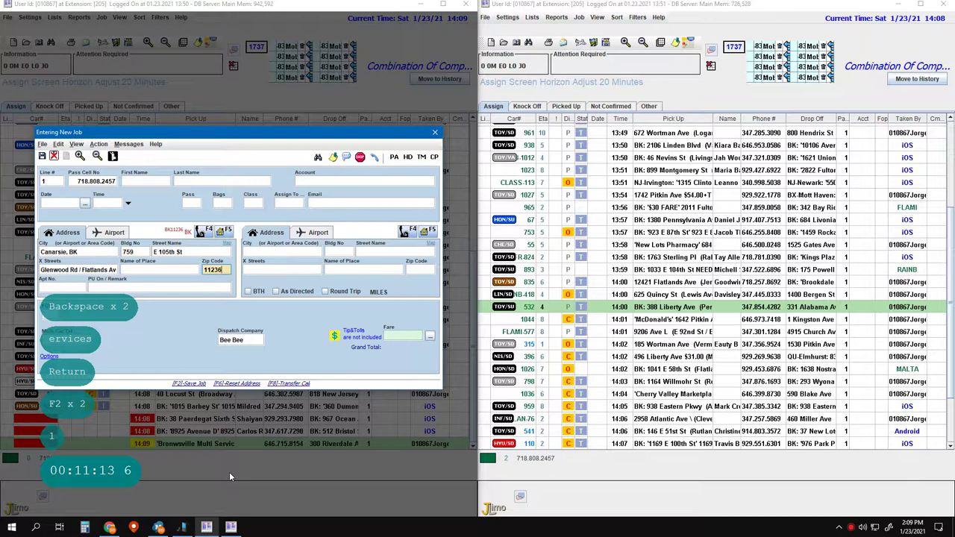
- Mark the pickup Apt as Call and pick Resorts World Casino as the drop-off
text(Call)
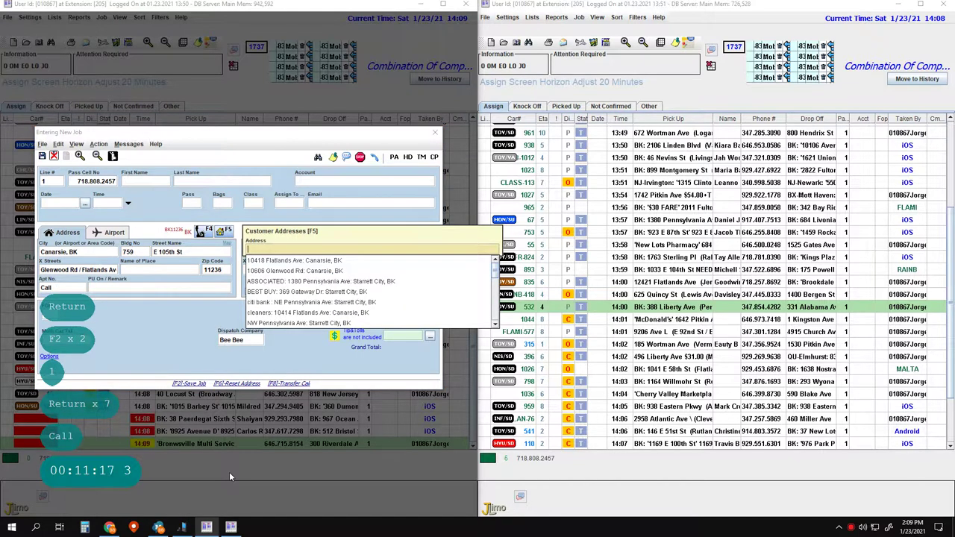
key(Return)
key(Return)
key(Return)
key(Escape)
key(Return)
key(Return)
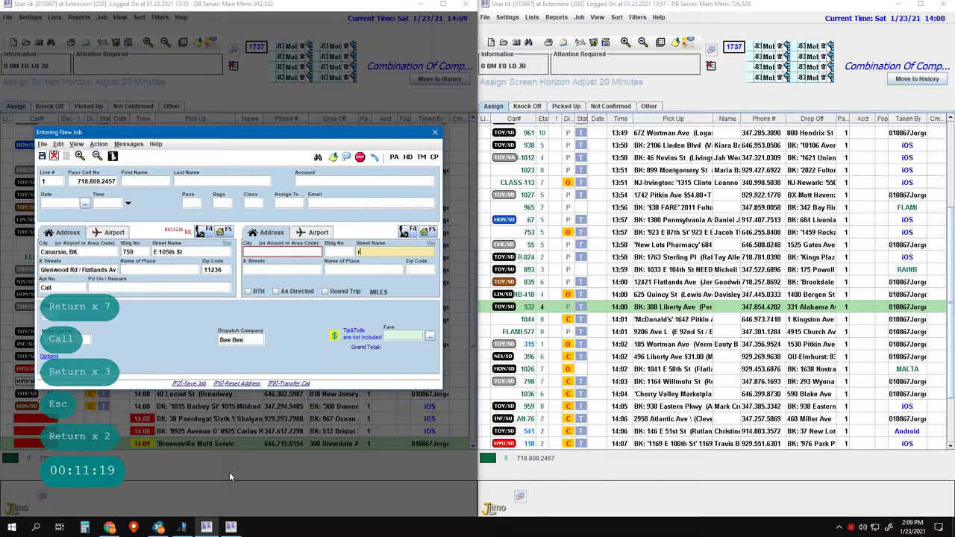
text(reso)
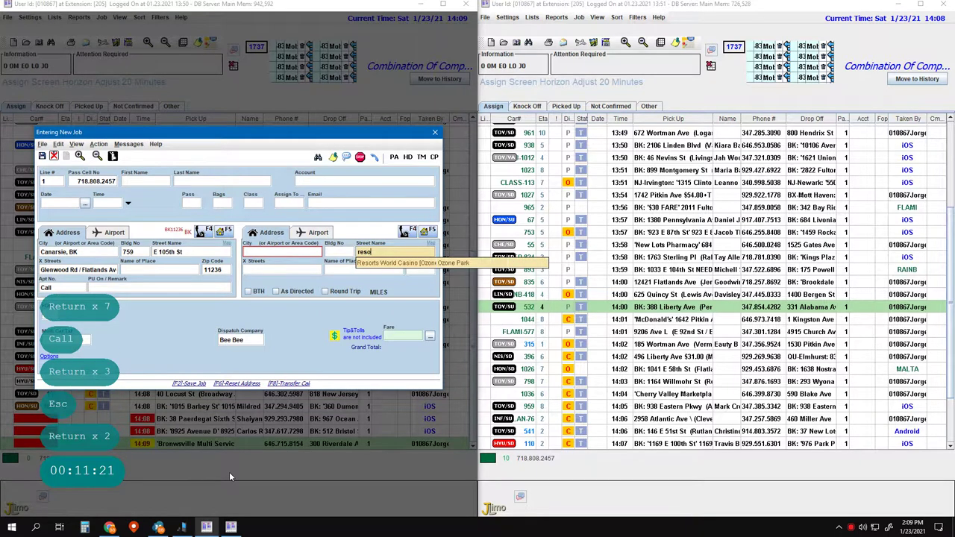
key(Return)
key(Return)
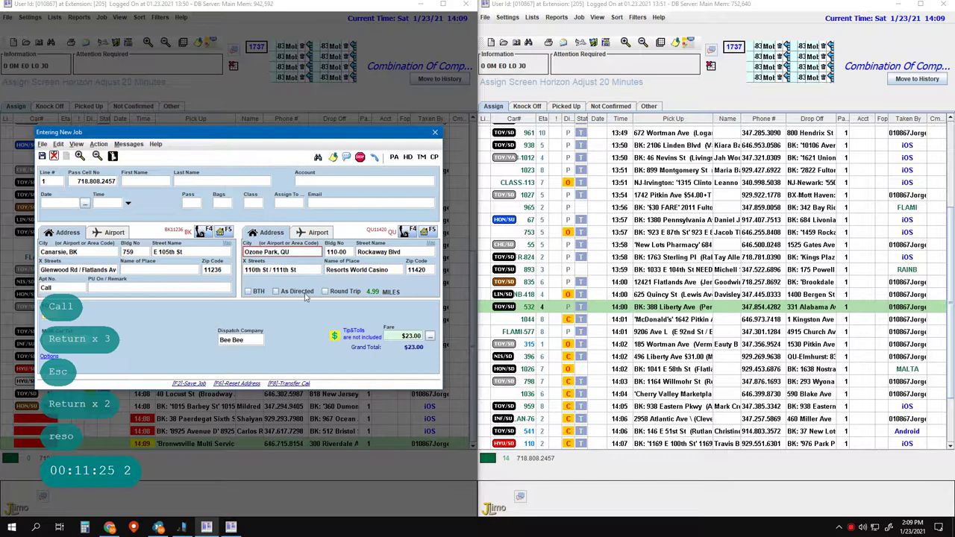
- Replace the drop-off with 110-00 Rockaway Blvd, Queens, keeping the suggested cross streets
key(ctrl+Delete)
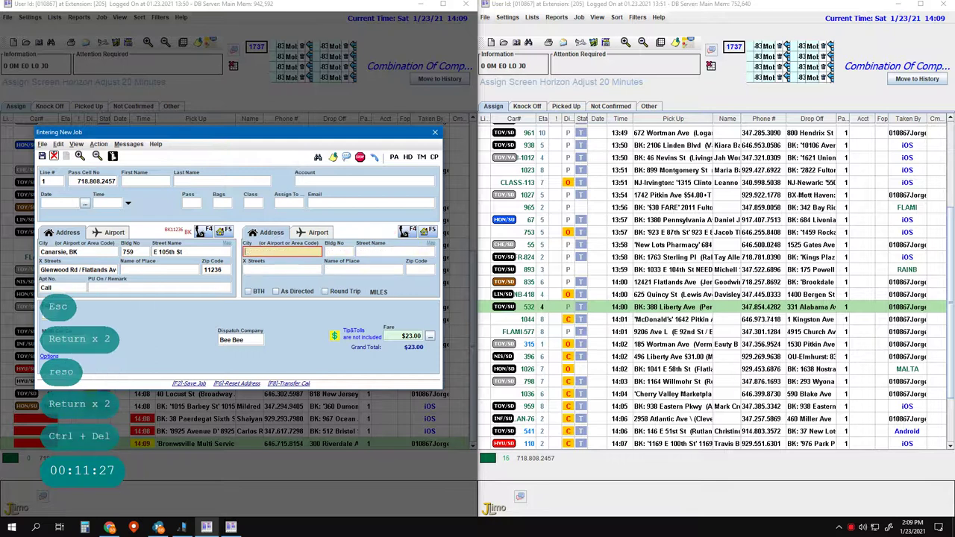
key(Left)
text(qu)
key(Return)
text(11)
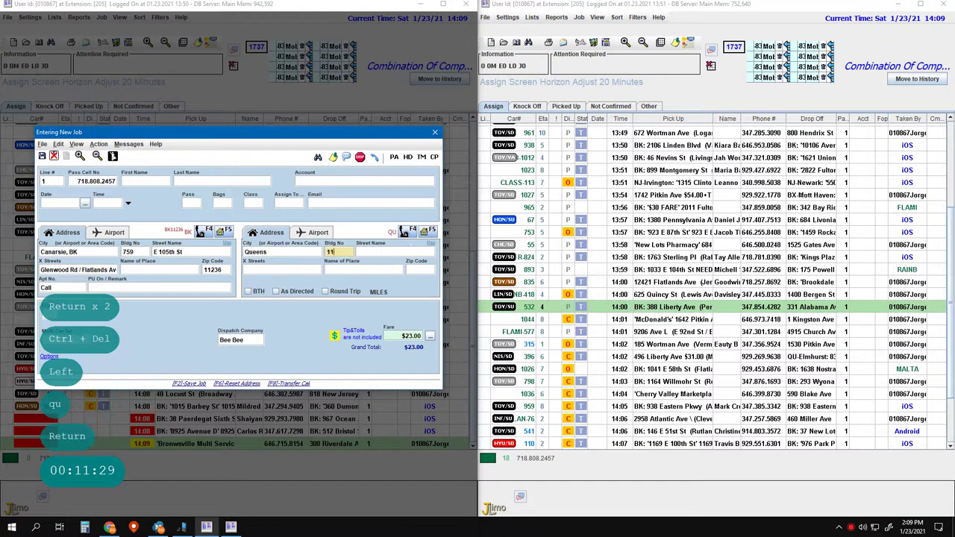
text(0-00)
key(space)
text(rock)
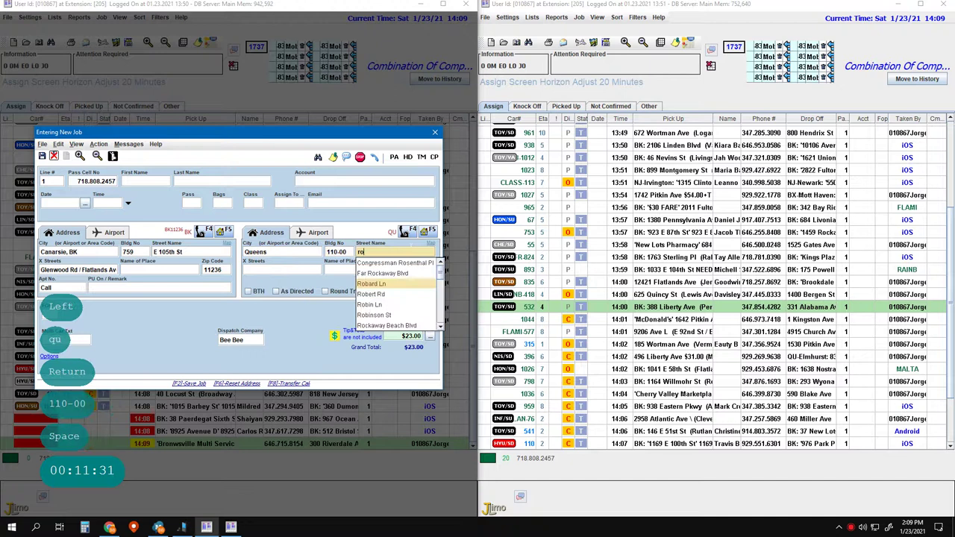
key(Down)
key(Down)
key(Down)
key(Return)
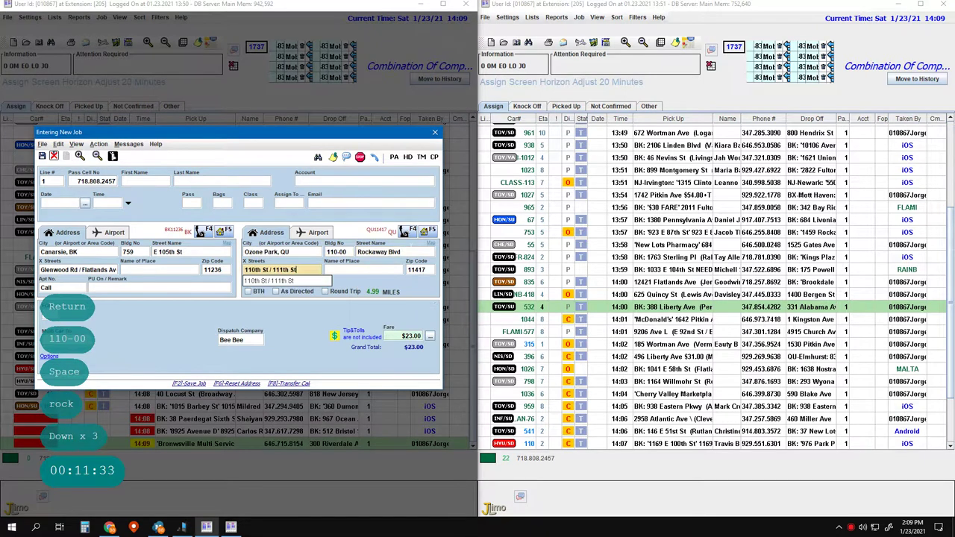
key(Return)
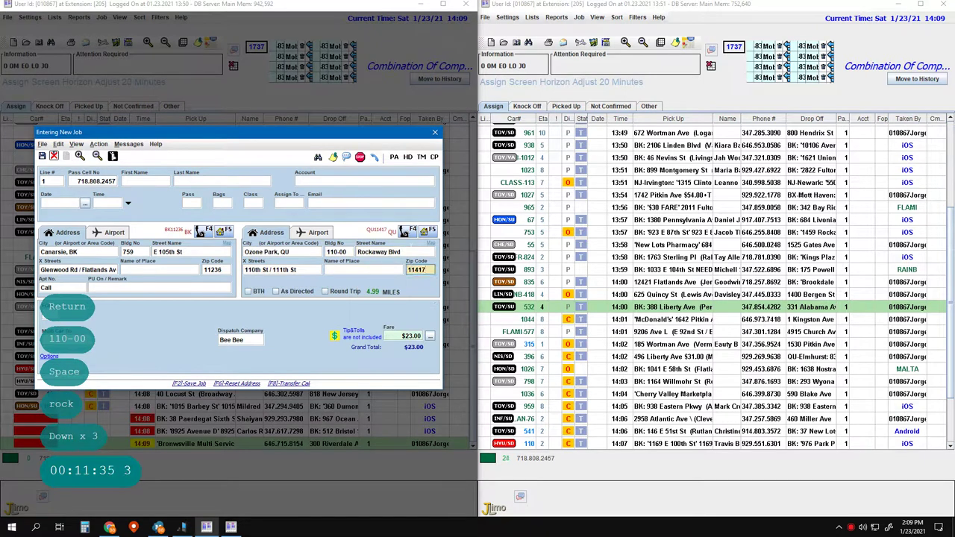
- Add a $23.00 pickup remark and save the Ozone Park job
click(149, 288)
text($)
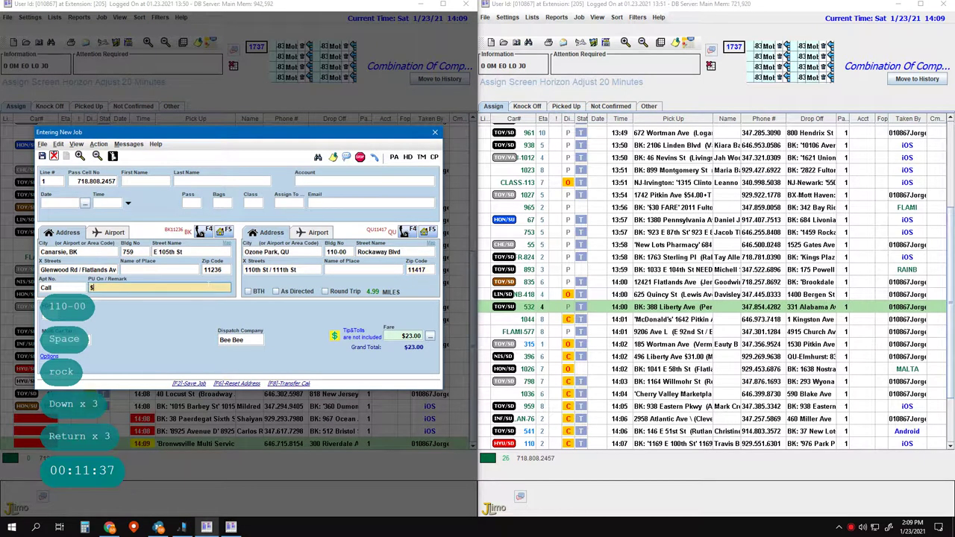
text(23.00)
key(F2)
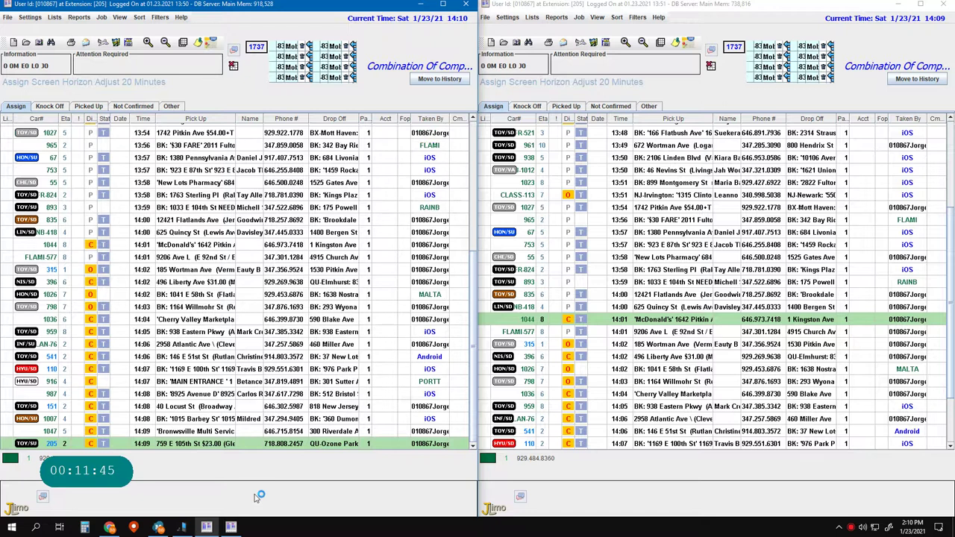
key(Pause)
key(Pause)
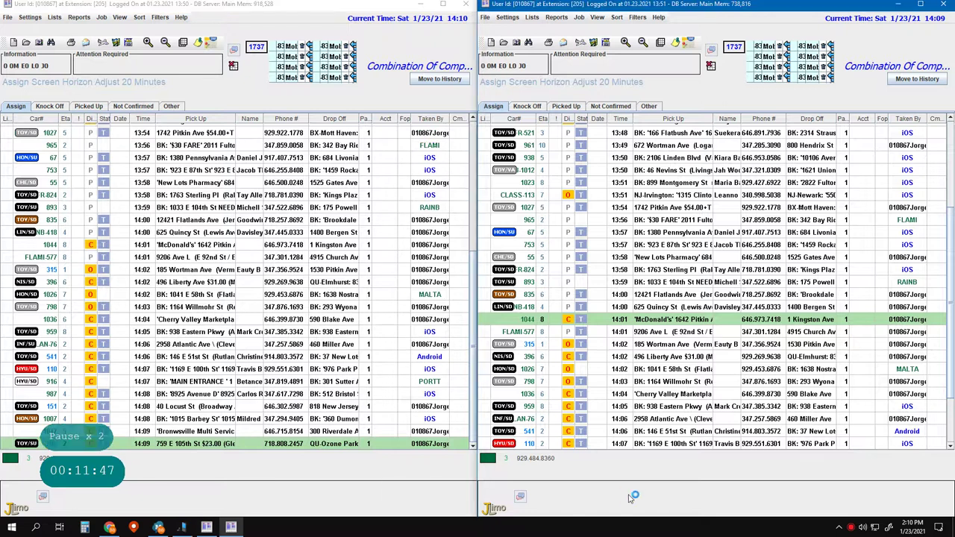
text(2)
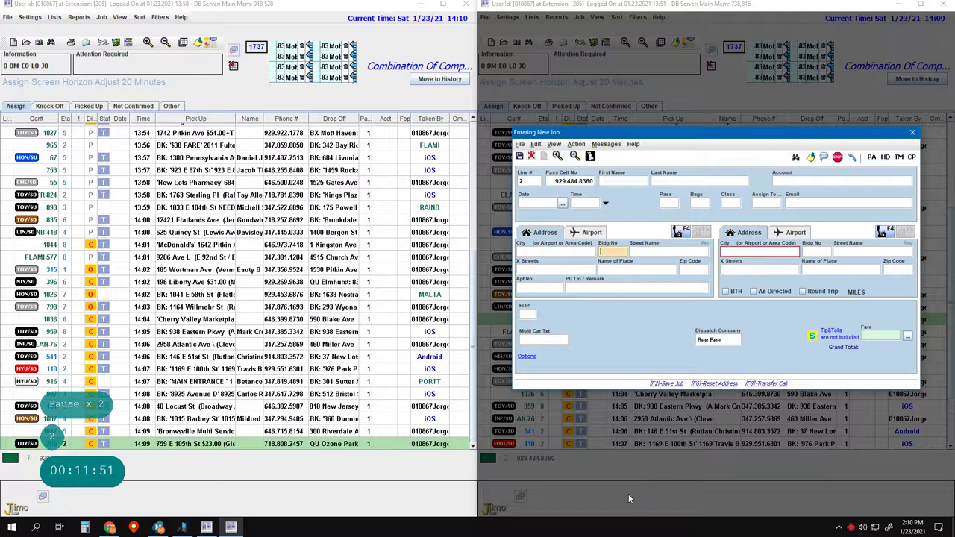
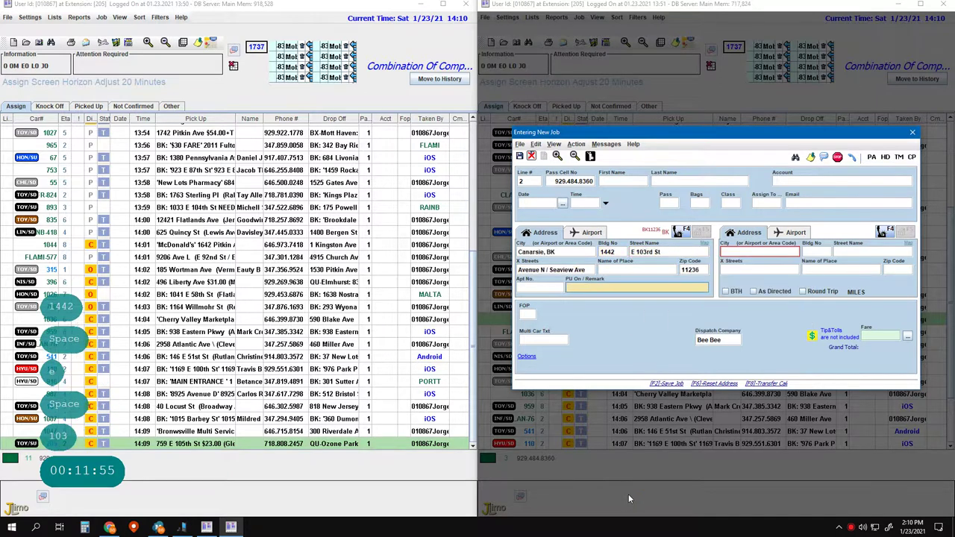
key(Return)
text(Ca)
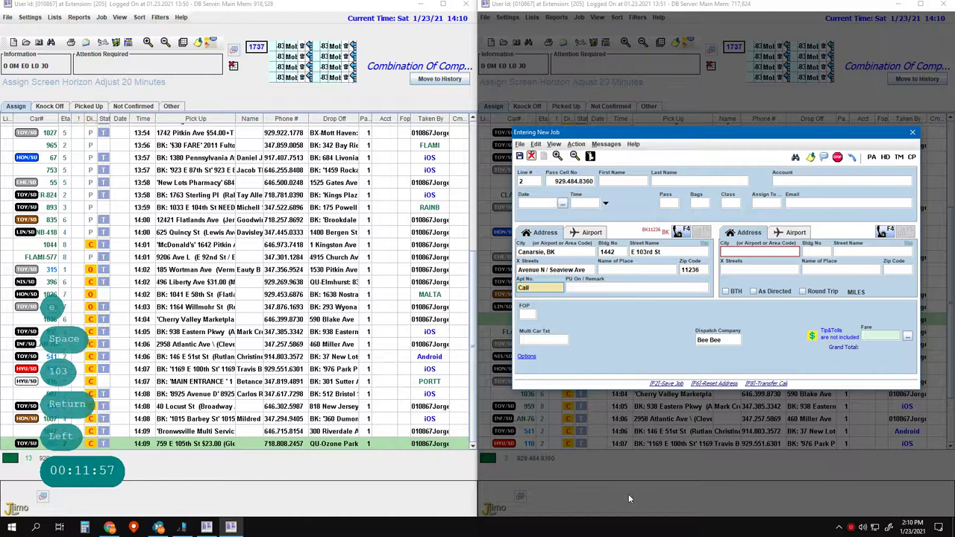
text(ll)
key(Return)
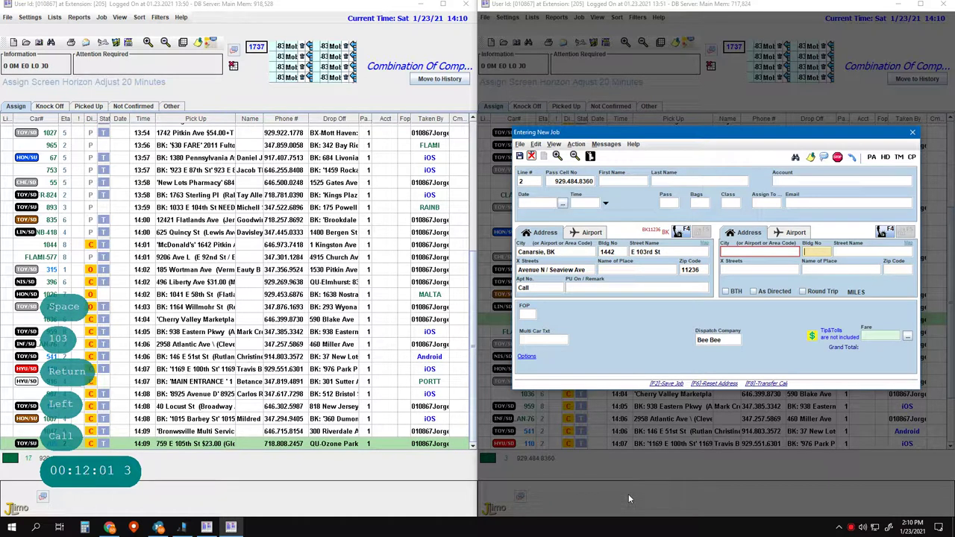
key(Right)
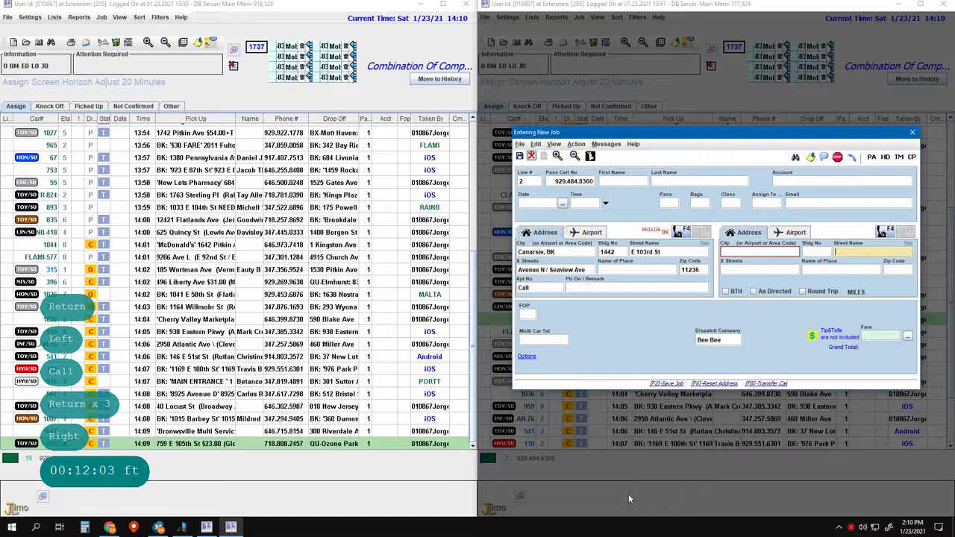
key(ctrl+Left)
key(ctrl)
key(Left)
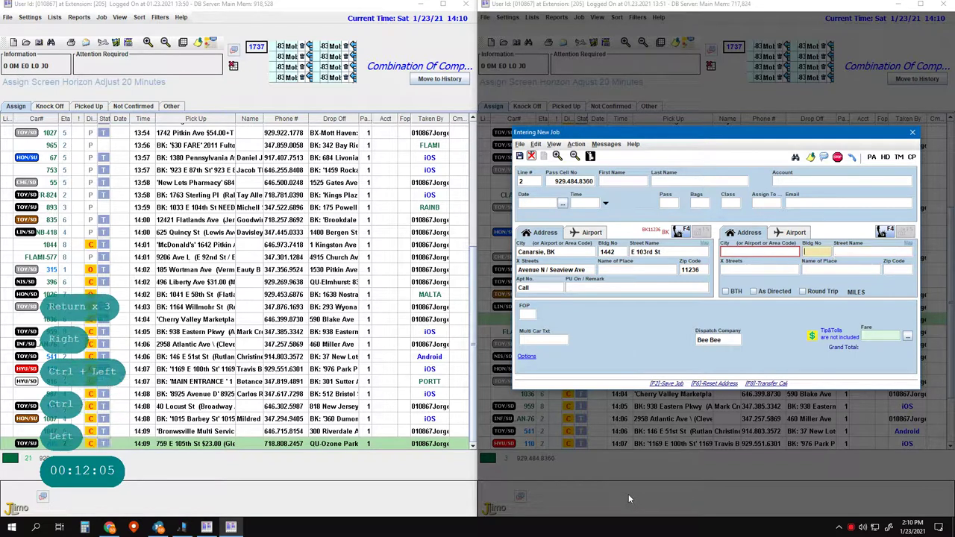
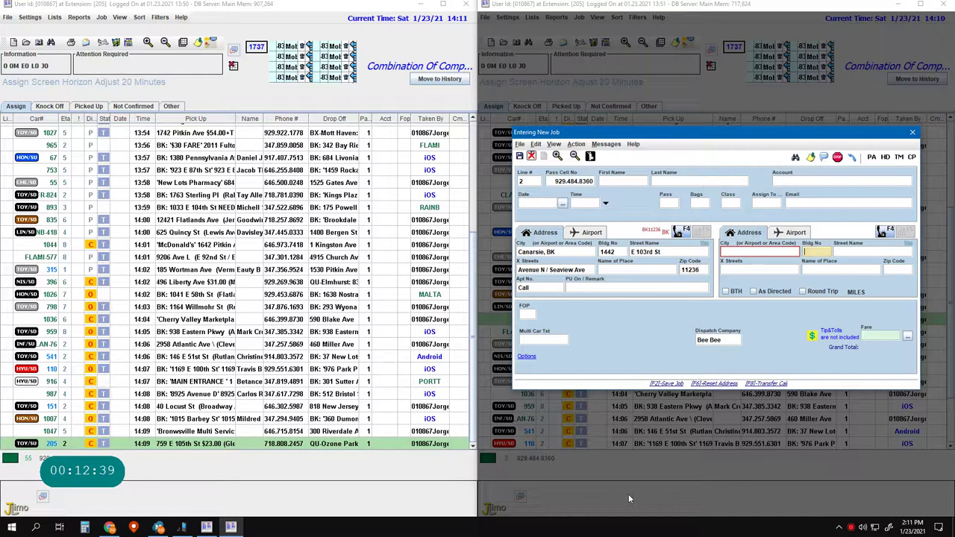
- Enter the drop-off address on Vermont St, choosing it from the street suggestions
key(Tab)
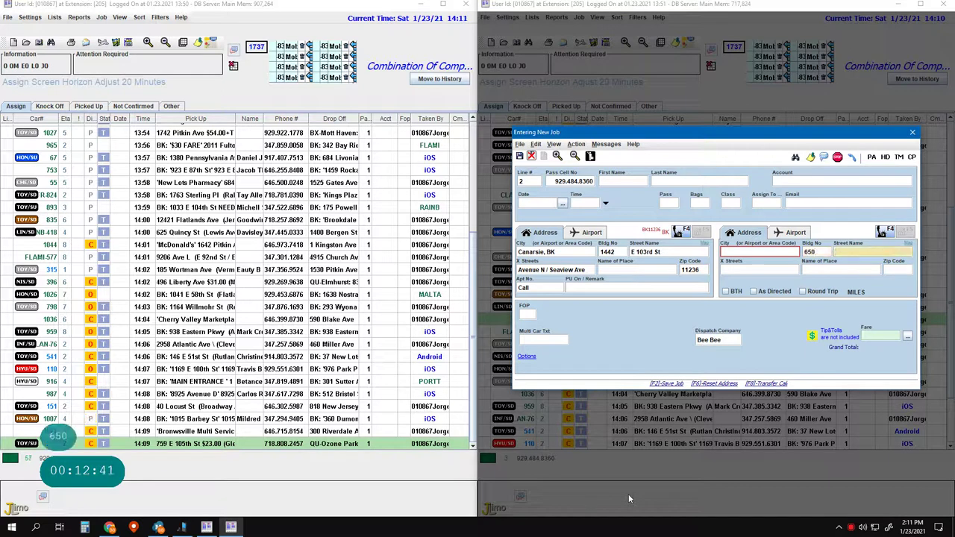
key(Left)
key(Left)
key(Left)
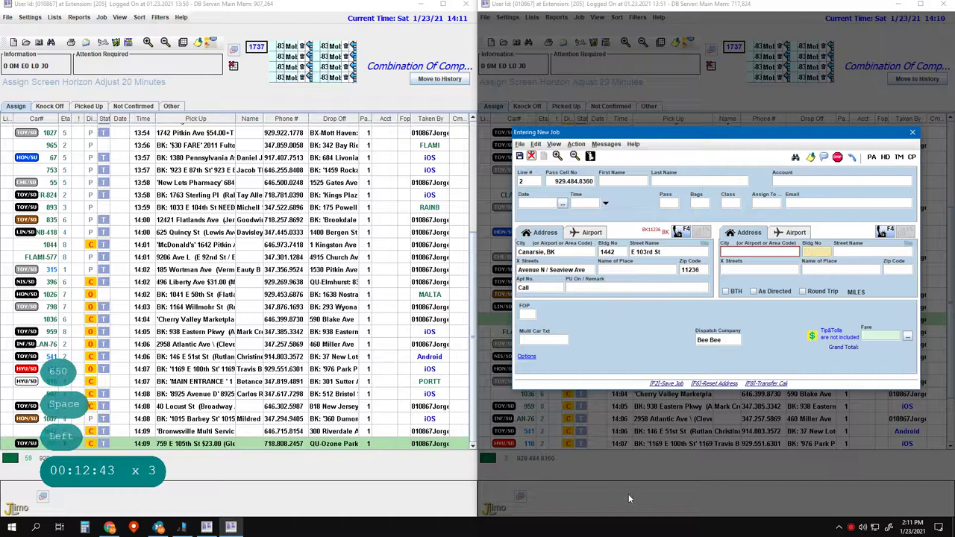
key(BackSpace)
key(BackSpace)
key(BackSpace)
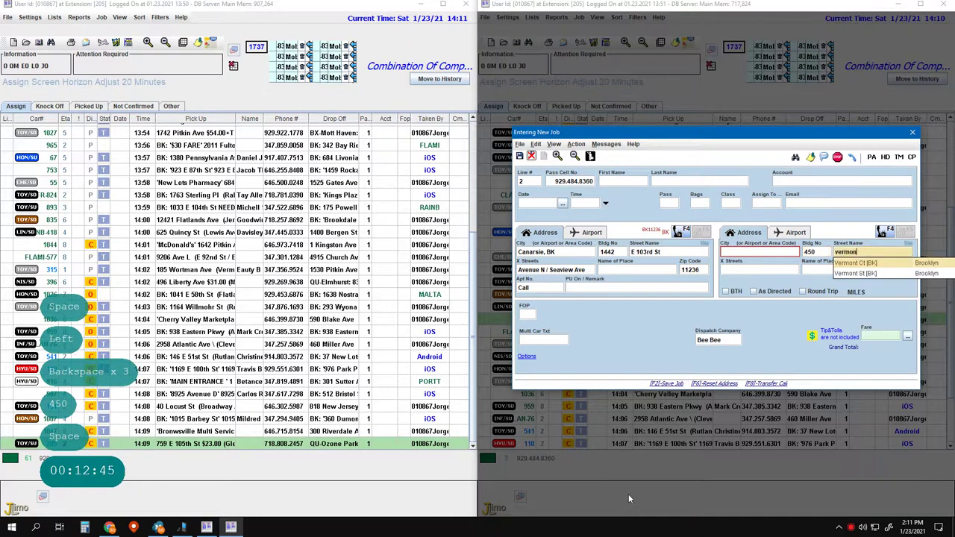
key(Down)
key(Return)
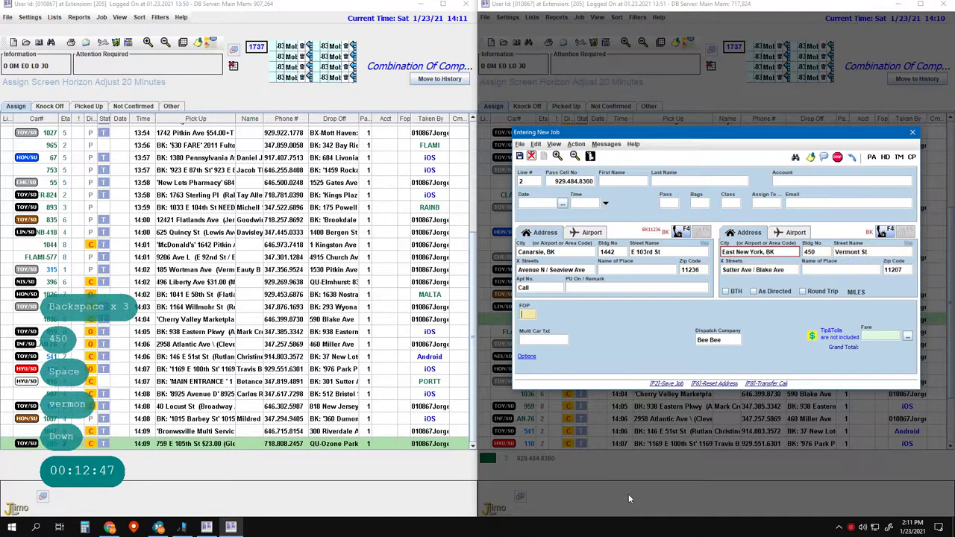
key(Return)
key(Left)
key(Left)
key(Left)
key(Left)
key(Left)
key(BackSpace)
key(BackSpace)
key(BackSpace)
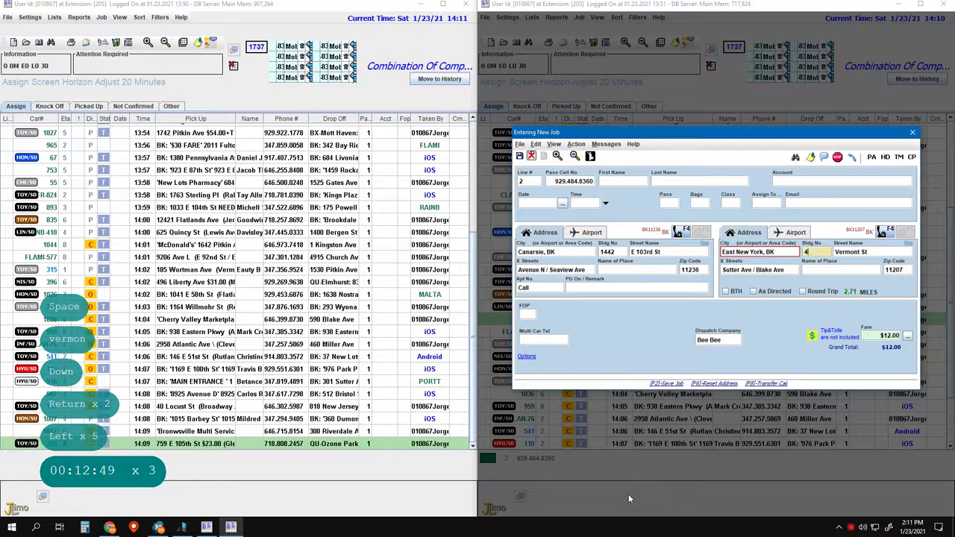
key(Return)
key(Return)
key(Return)
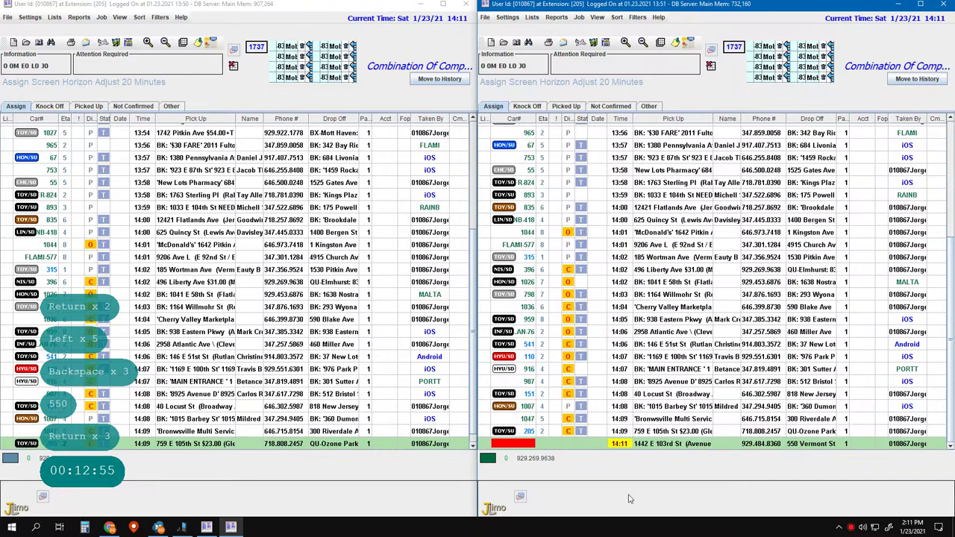
- Start a new job for the first listed customer and accept their pickup address
key(F2)
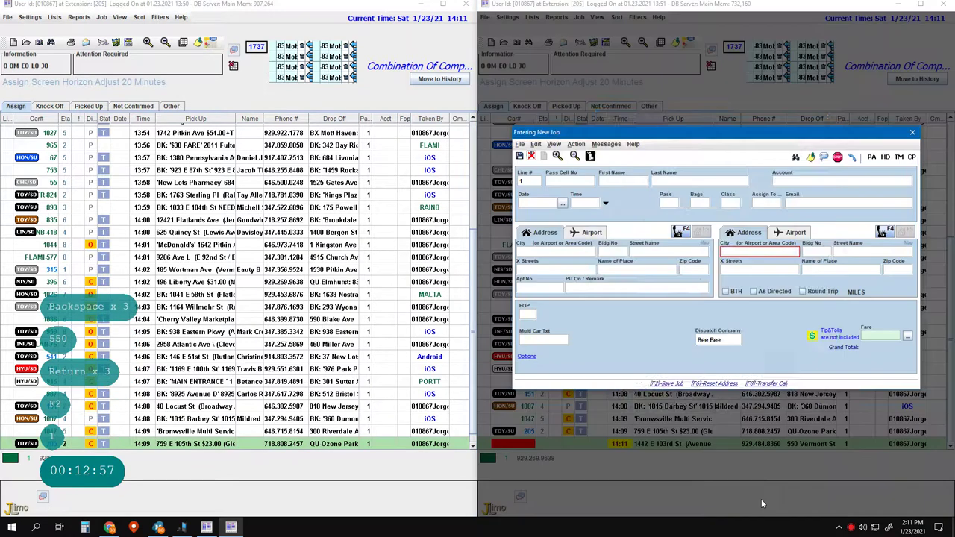
key(1)
key(Return)
key(Return)
key(Return)
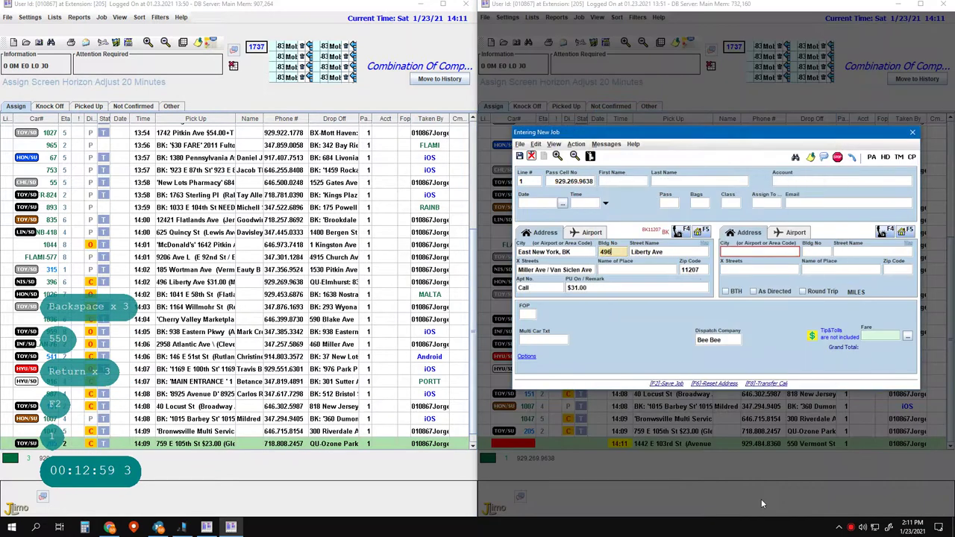
key(Escape)
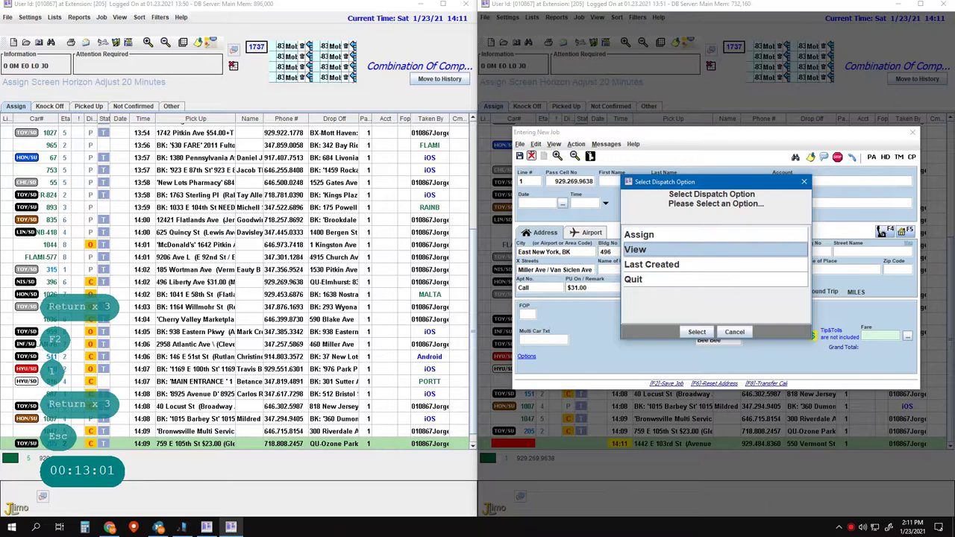
- Search jobs with pickup 496 and show the matching car 396 on the map
key(Down)
text(s496)
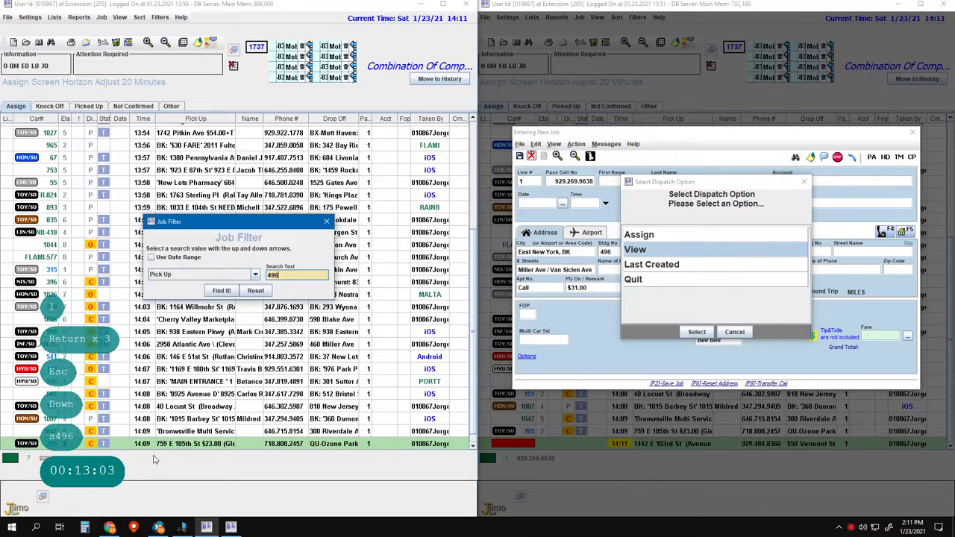
key(Return)
key(Down)
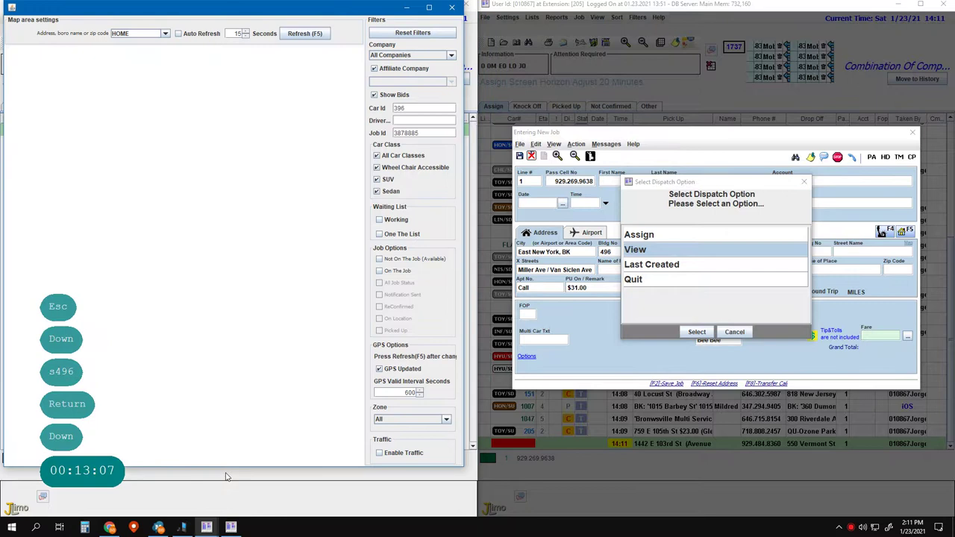
- Enlarge the map window and bring the job list window to the front
drag(231, 470, 219, 518)
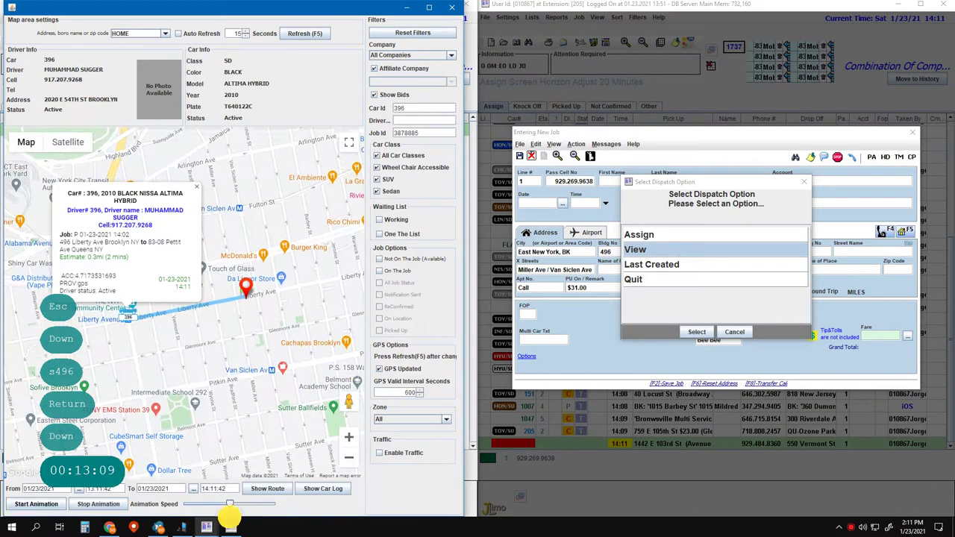
drag(463, 423, 474, 418)
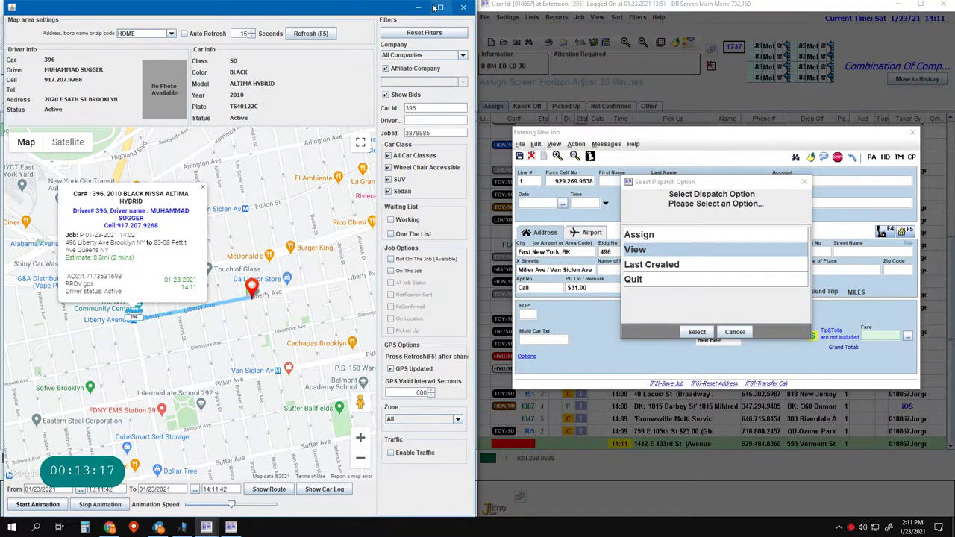
click(206, 527)
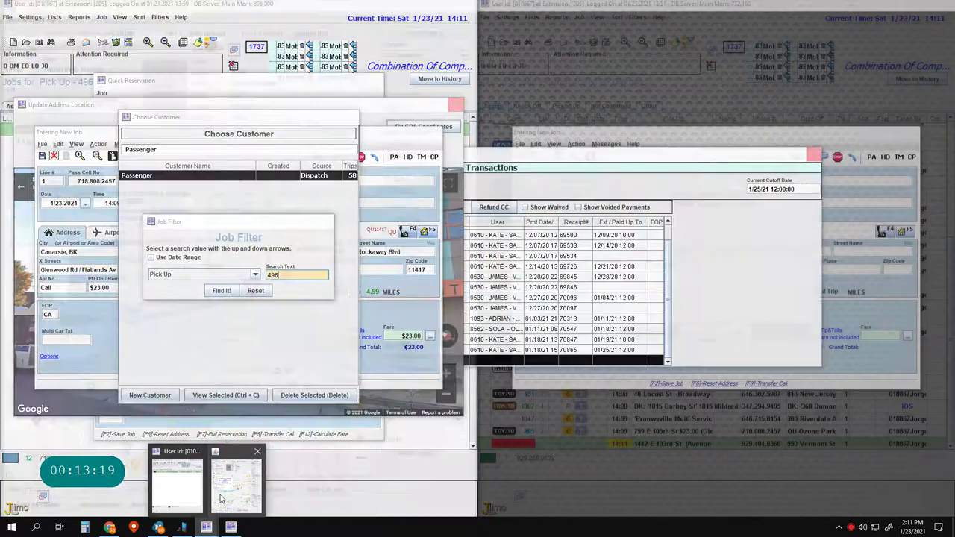
click(183, 496)
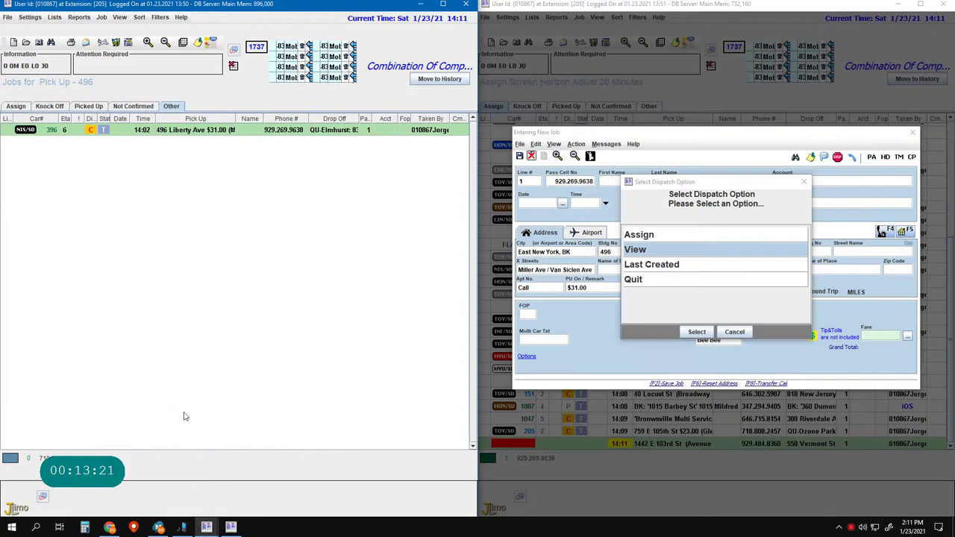
- Choose Assign as the dispatch option to return to the Assign list
click(571, 379)
key(a)
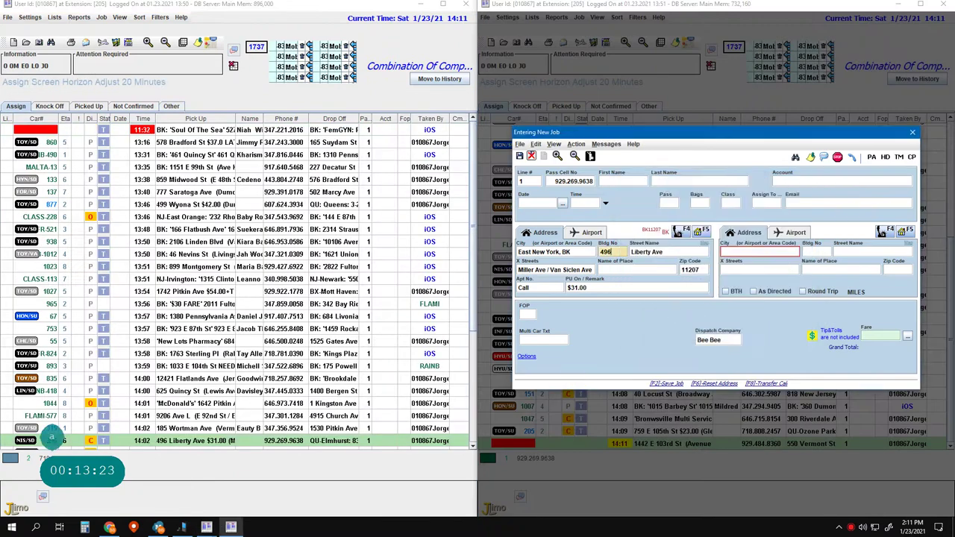
click(696, 332)
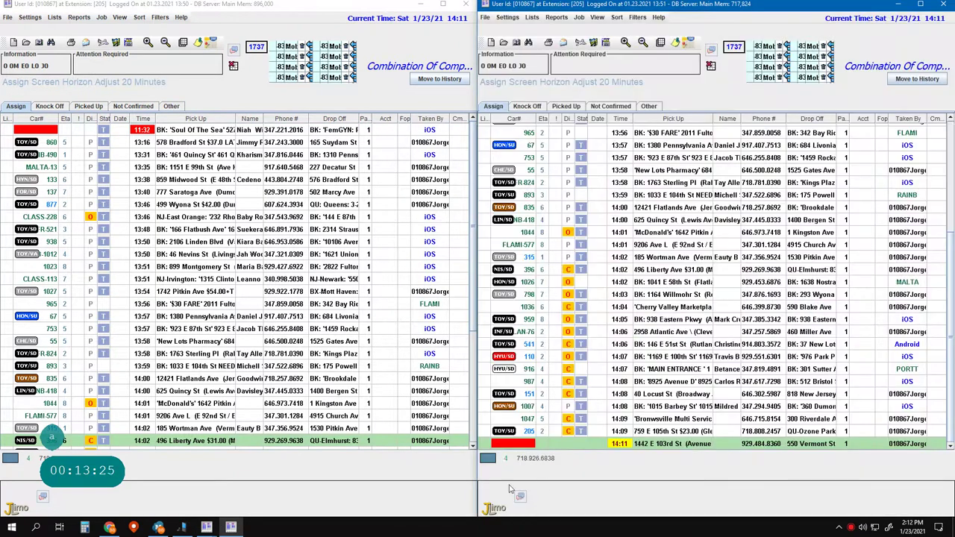
- Start a new job for line 2 and dismiss the caller's saved addresses list
key(Escape)
key(Escape)
key(Escape)
key(Escape)
key(2)
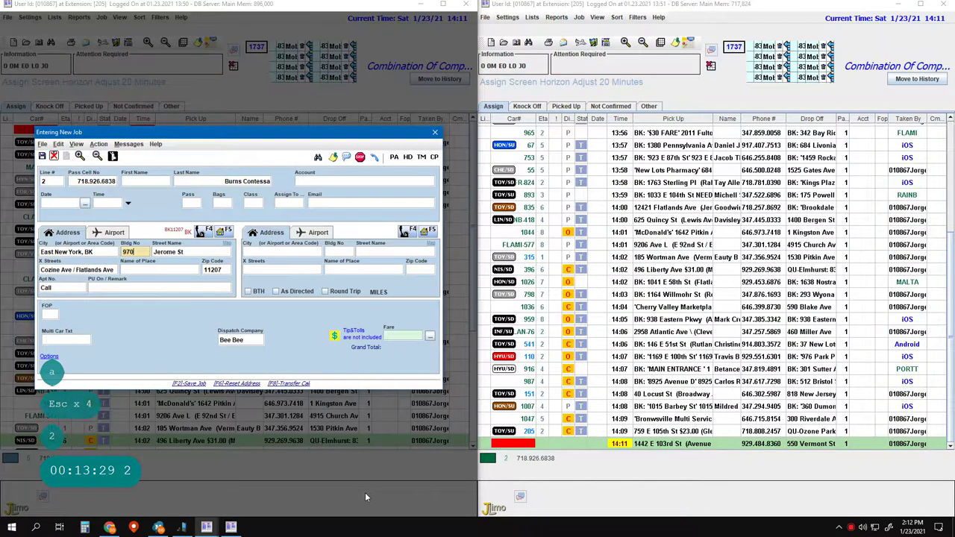
key(Tab)
key(Tab)
key(Tab)
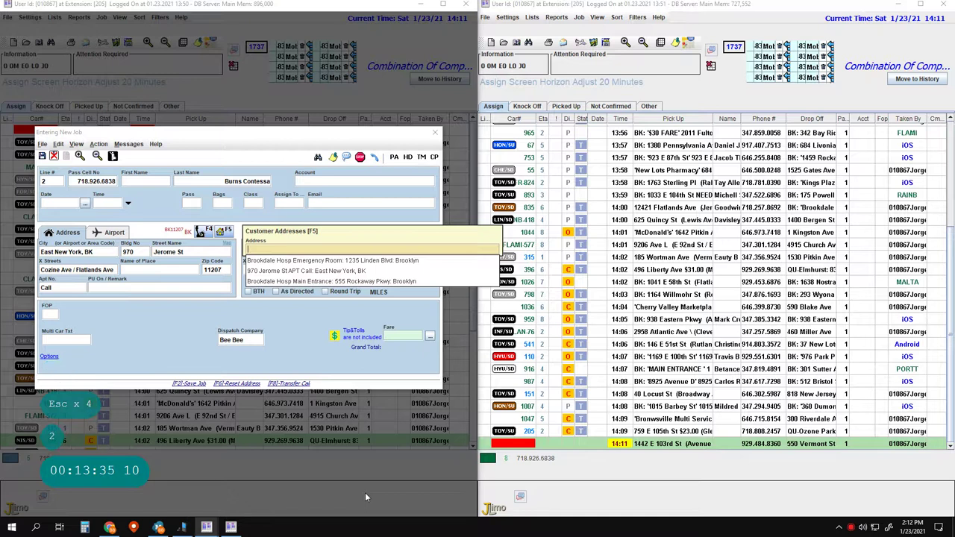
key(Escape)
key(Return)
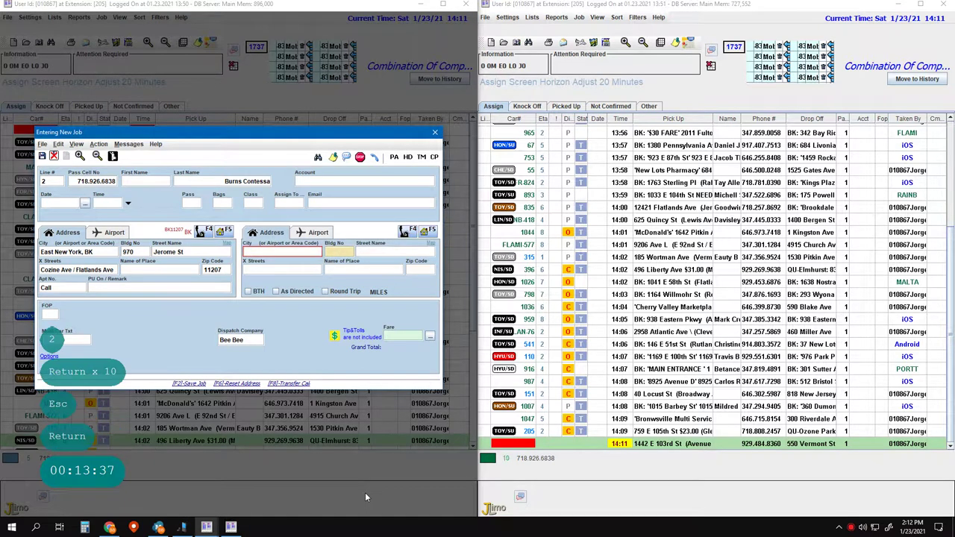
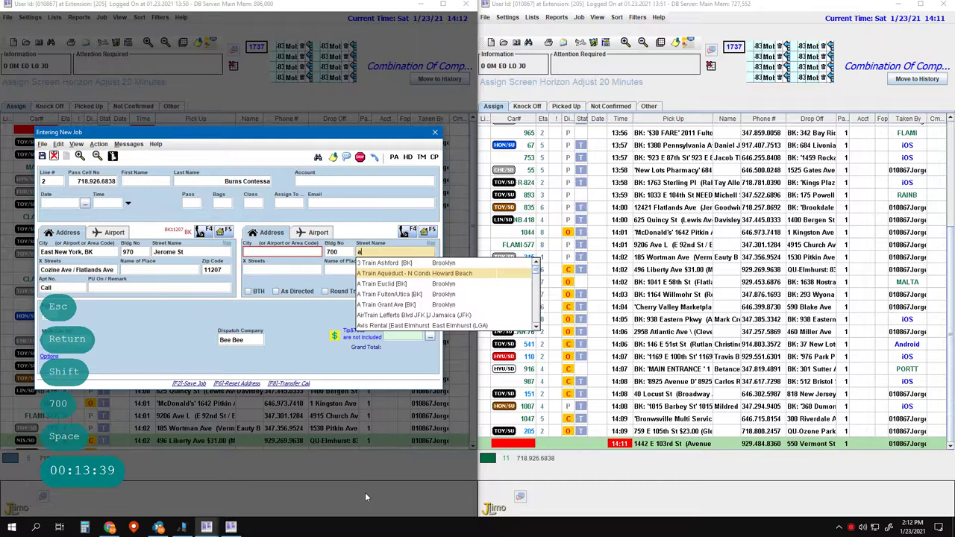
key(Down)
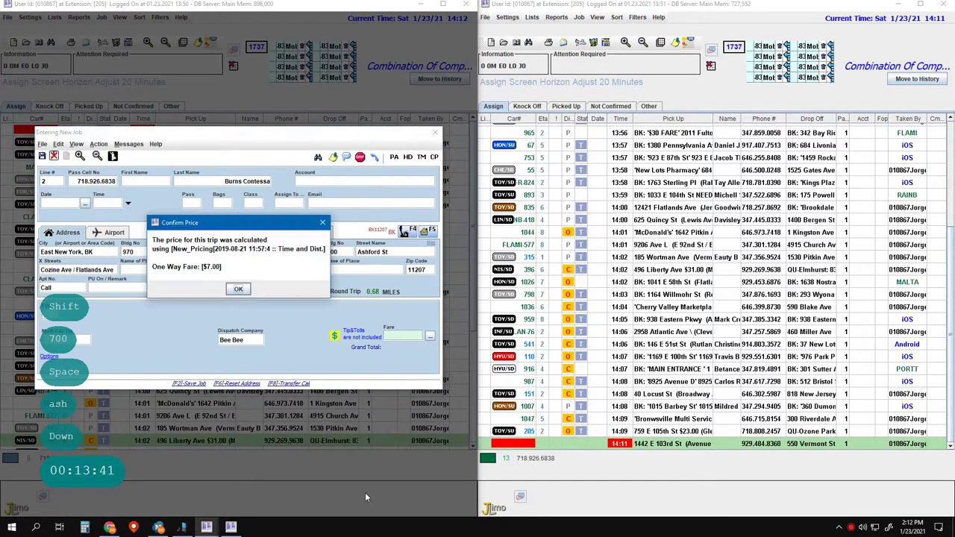
key(Return)
key(Return)
key(Return)
key(Return)
key(Return)
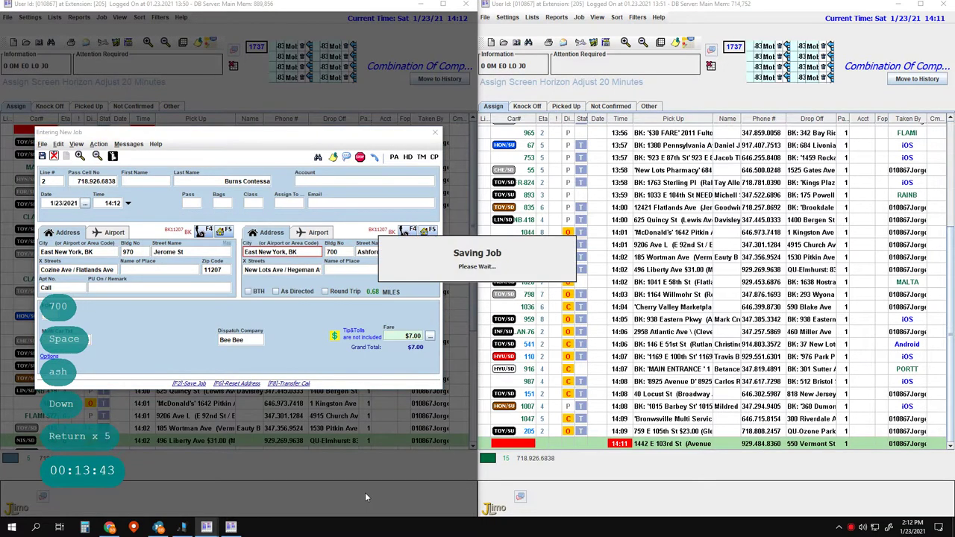
key(F2)
key(F2)
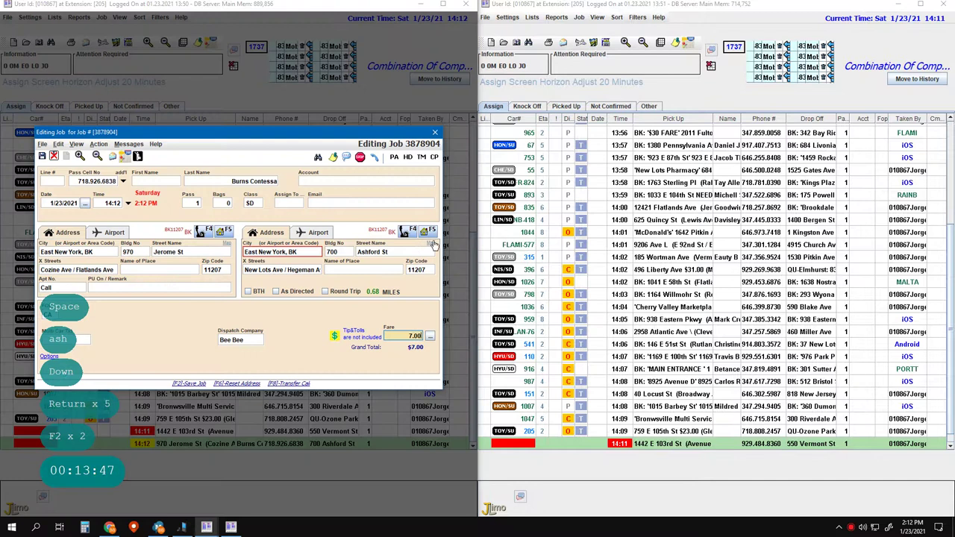
click(431, 236)
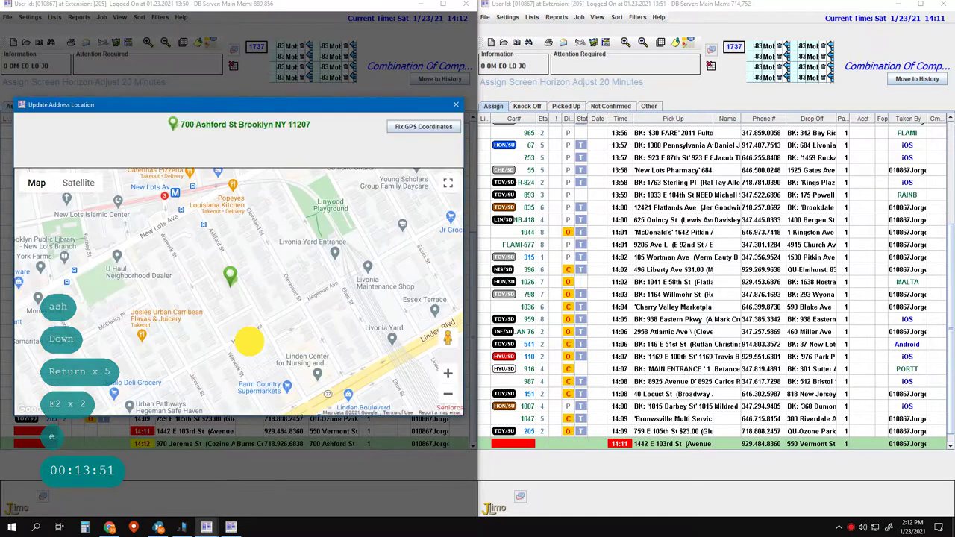
scroll(265, 384, up, 4)
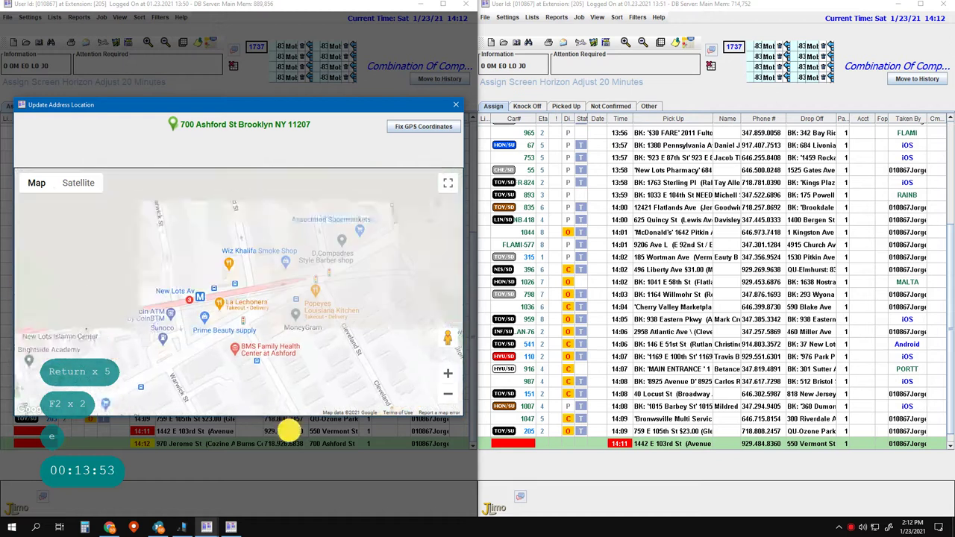
double_click(272, 341)
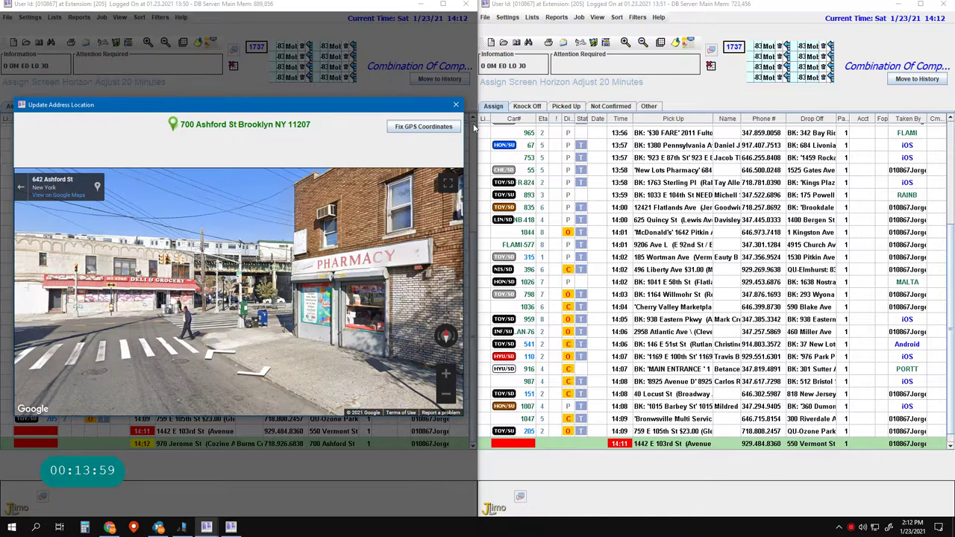
click(456, 105)
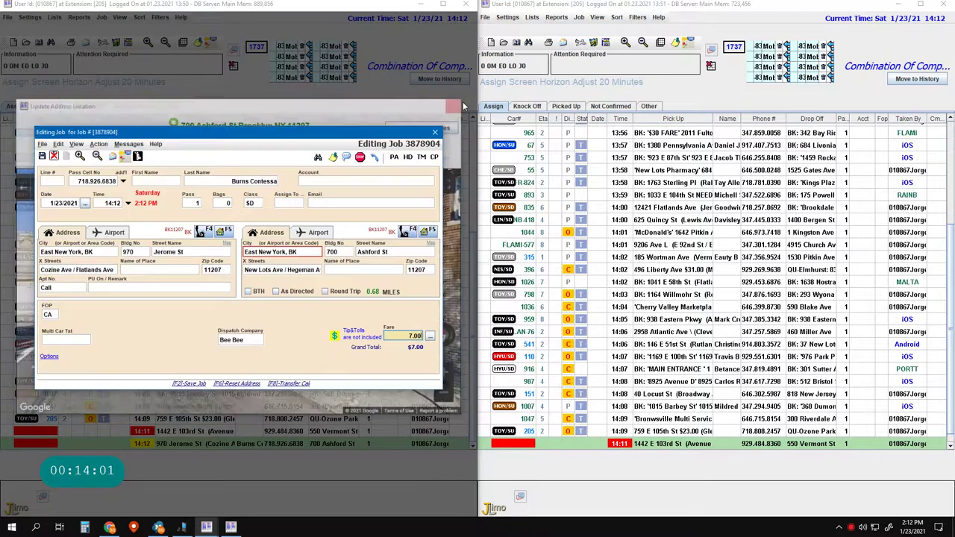
click(345, 250)
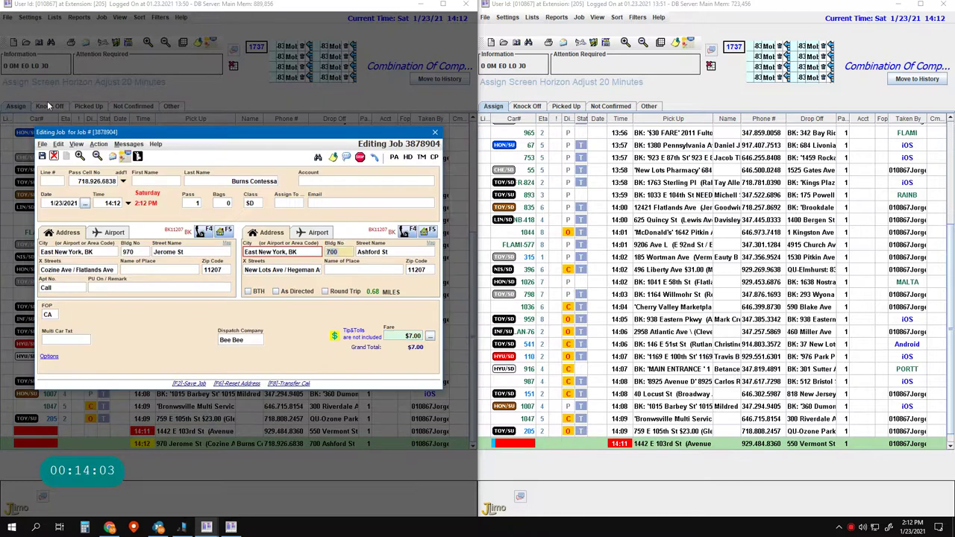
text(642)
key(Return)
key(Return)
key(Return)
key(Return)
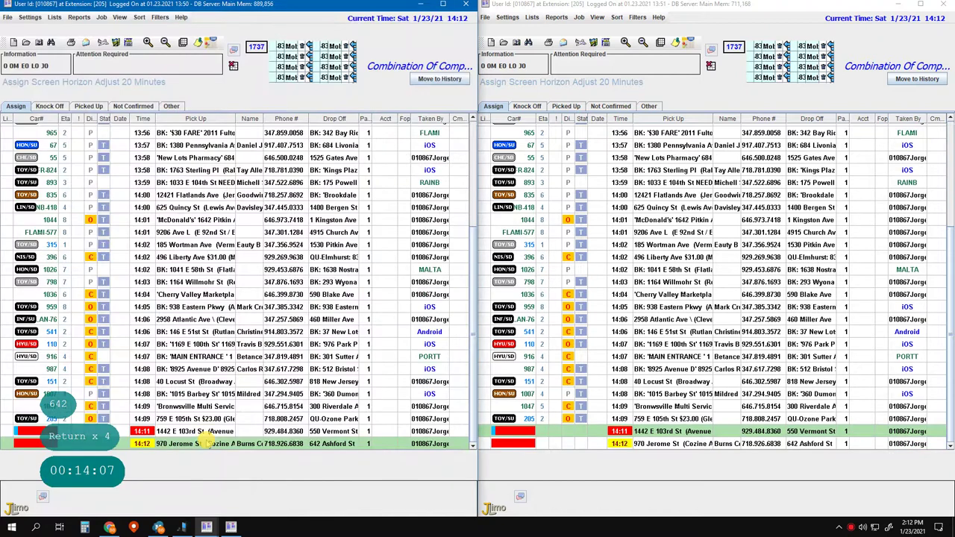
- Open the caller's saved addresses and delete the outdated Ashford St entry
key(F2)
key(e)
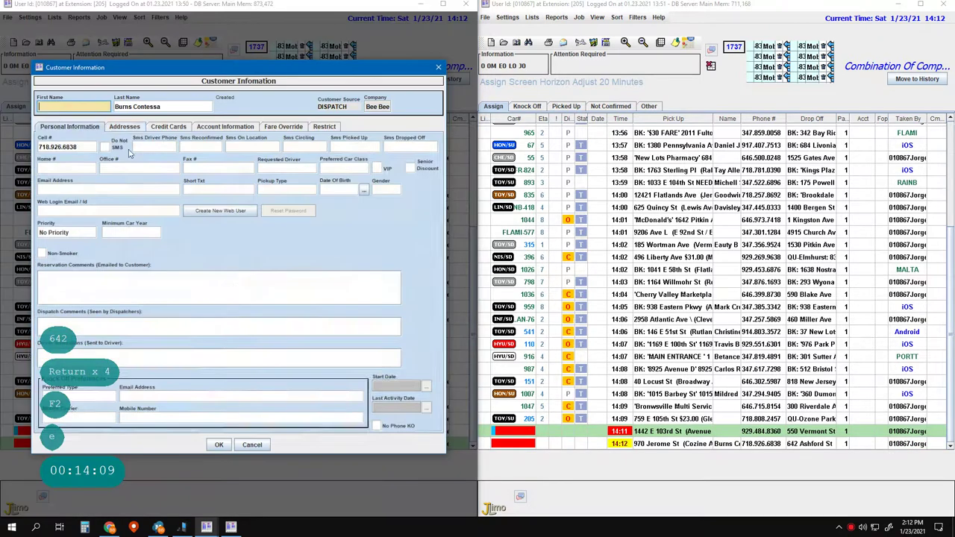
click(124, 127)
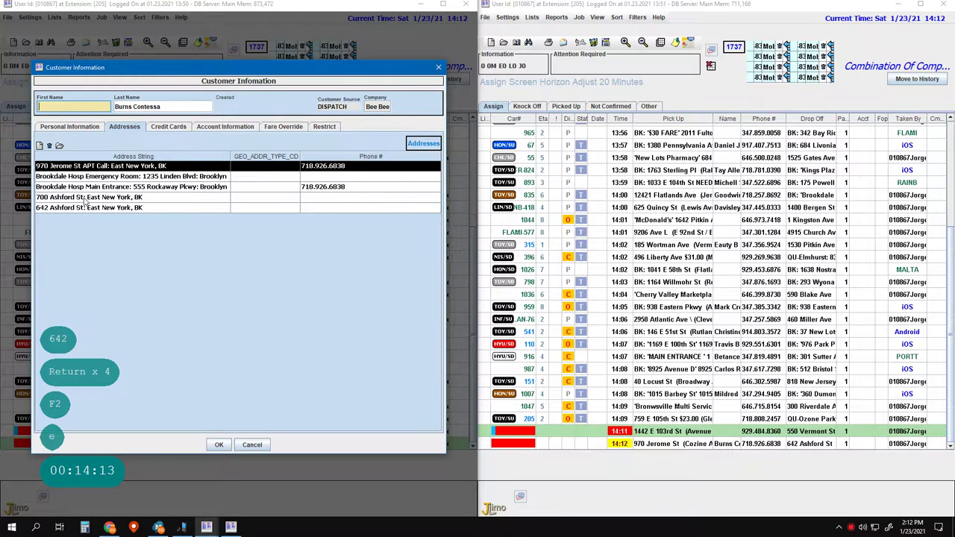
click(84, 198)
key(Delete)
click(225, 275)
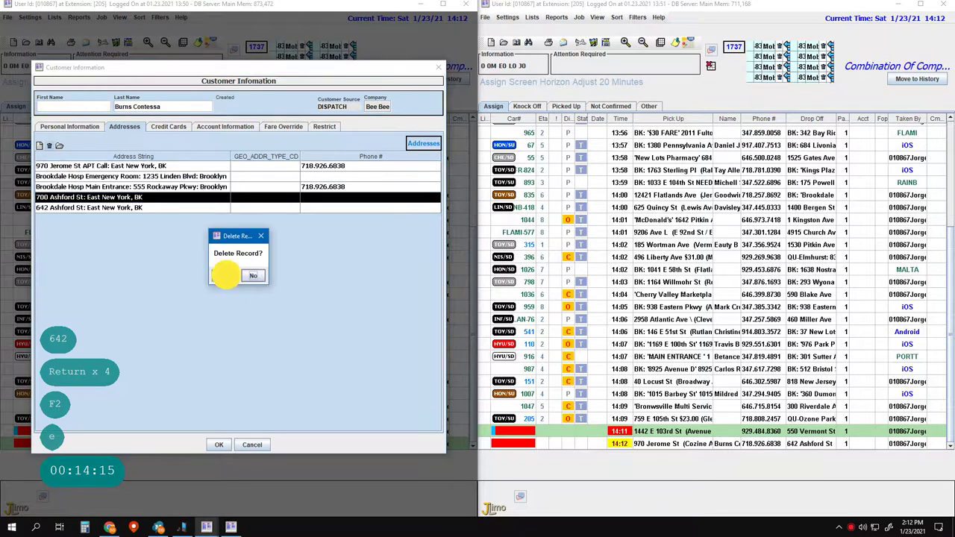
- Add a Call note to the remaining Ashford St address and save the job
double_click(61, 198)
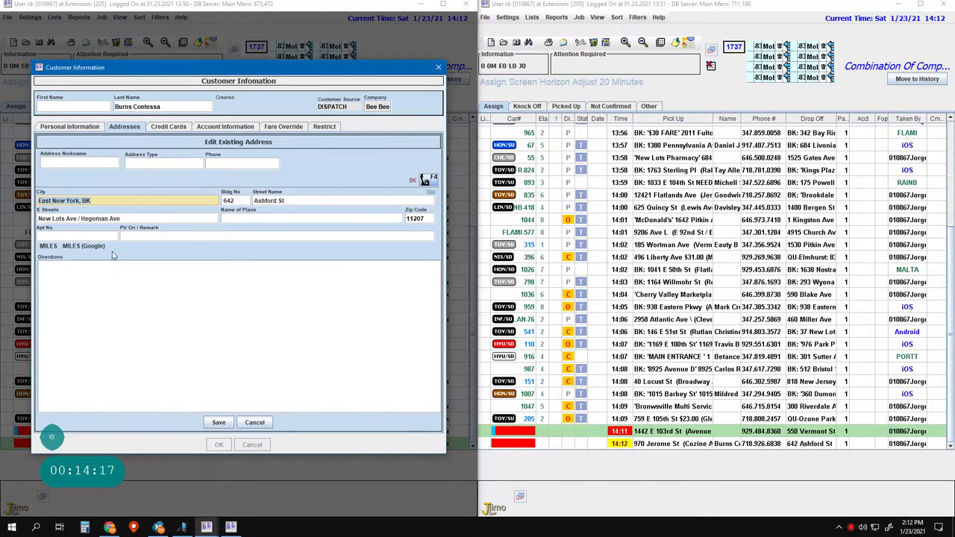
click(101, 233)
text(CAll)
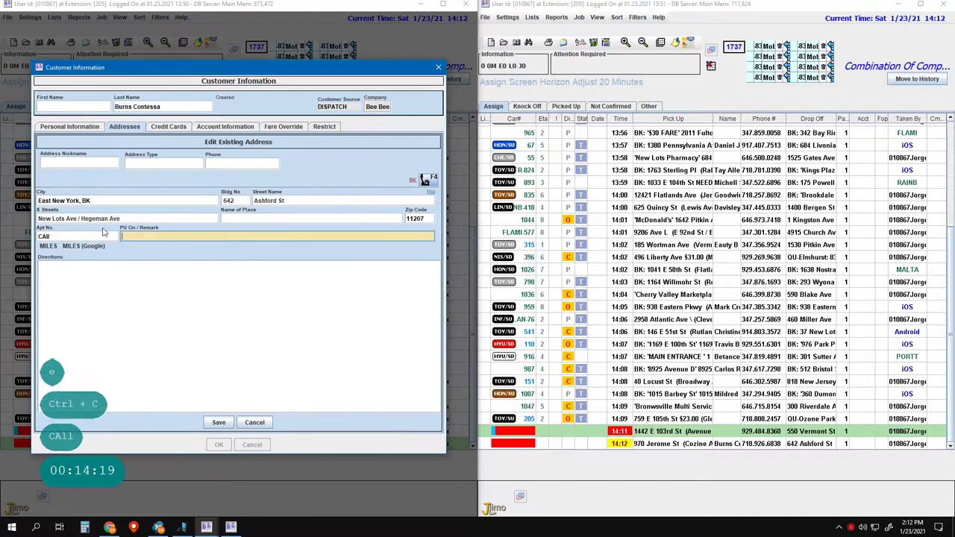
key(Return)
key(Left)
key(Left)
key(Left)
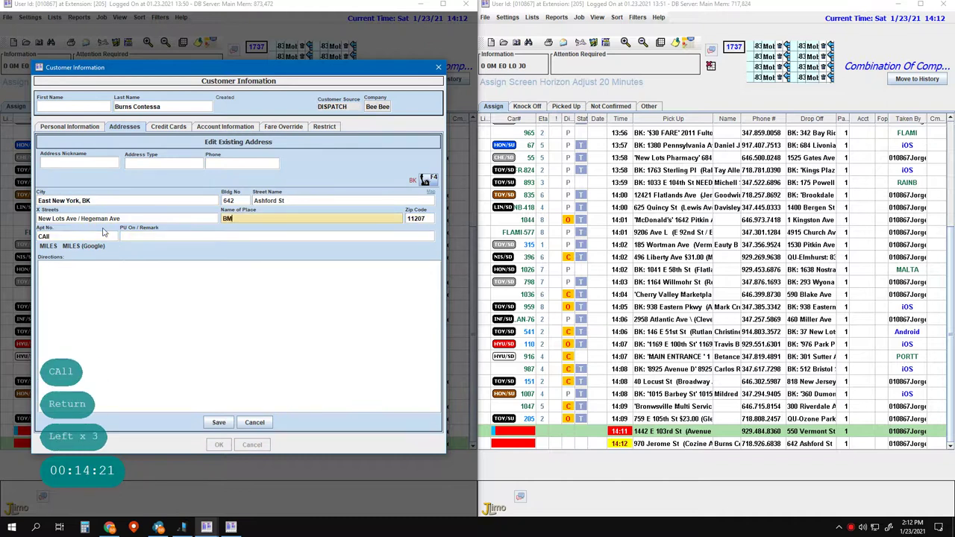
click(104, 232)
key(Return)
key(Return)
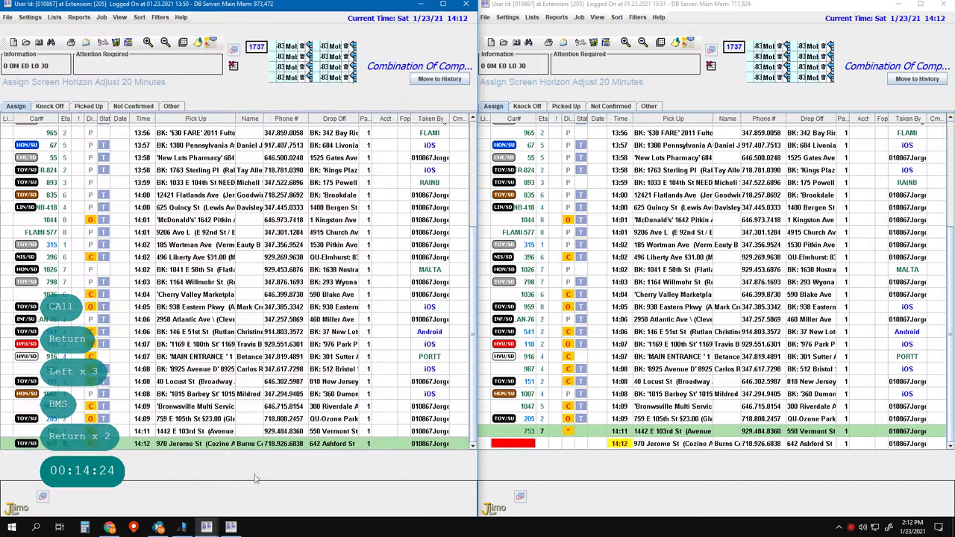
click(256, 485)
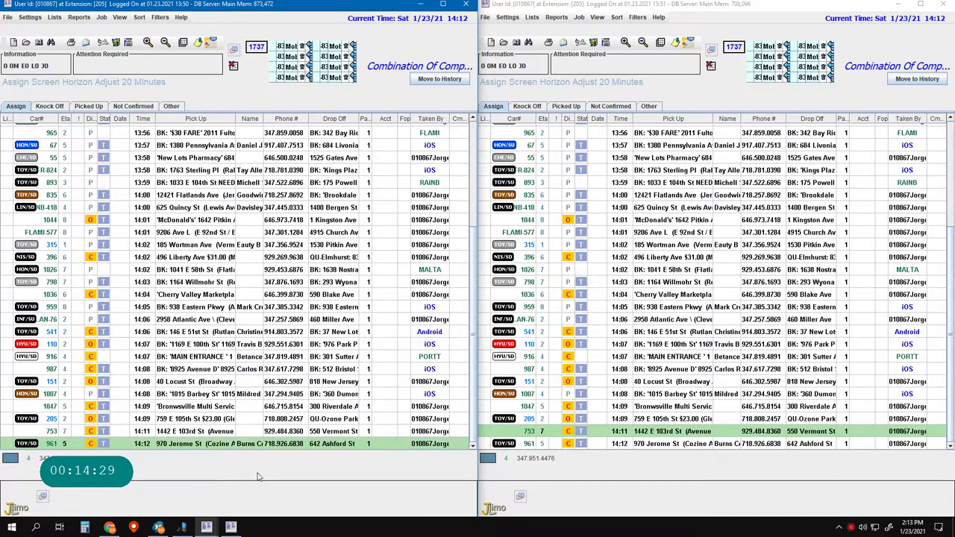
- Start a new job on line 1 and enter 15 as the pickup building number
key(Pause)
key(Pause)
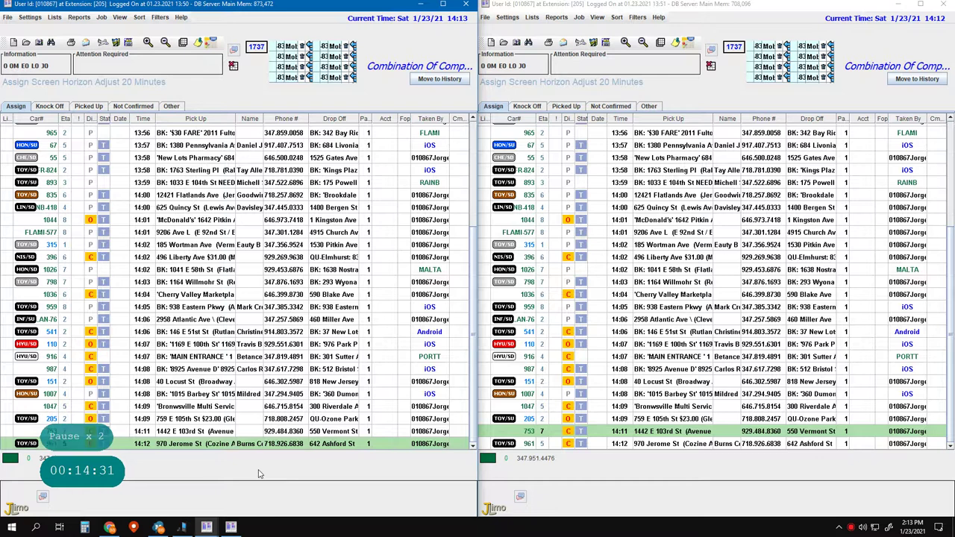
text(1)
key(Return)
key(Return)
key(Return)
key(Return)
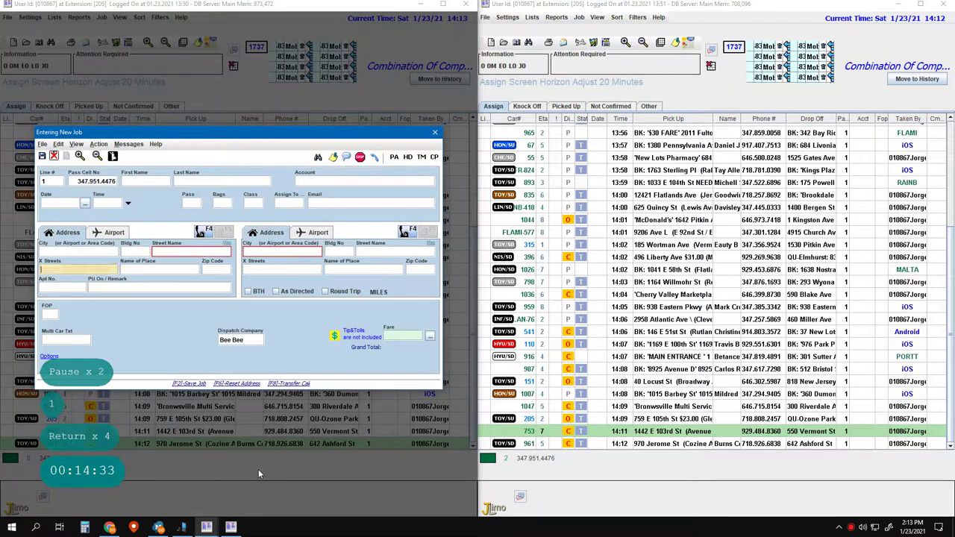
key(Left)
key(Left)
key(Left)
key(Left)
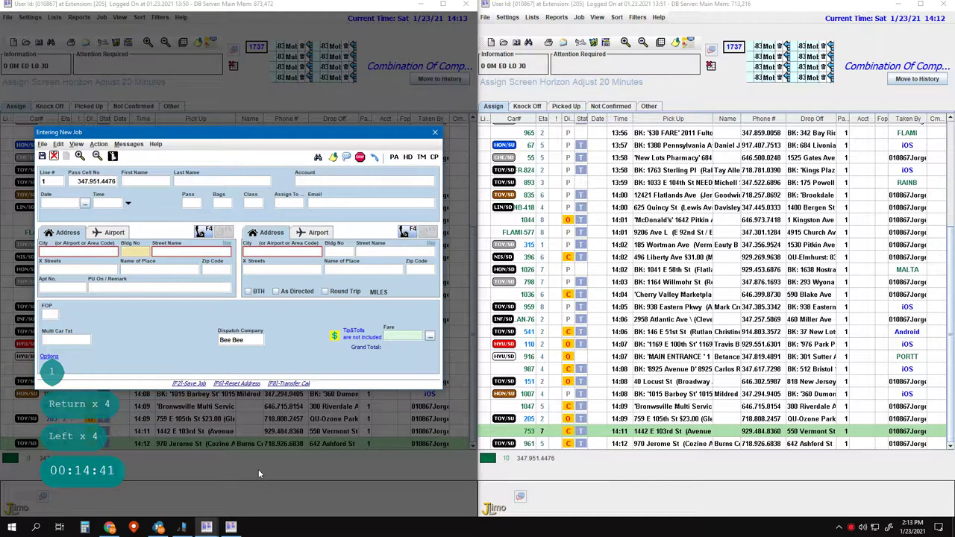
text(1560)
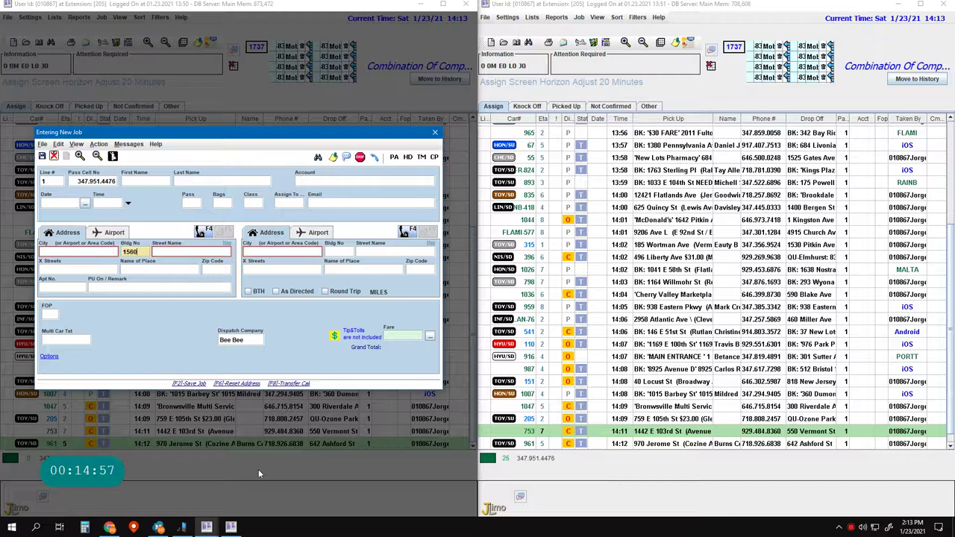
- Quit the unfinished job without saving it
key(Escape)
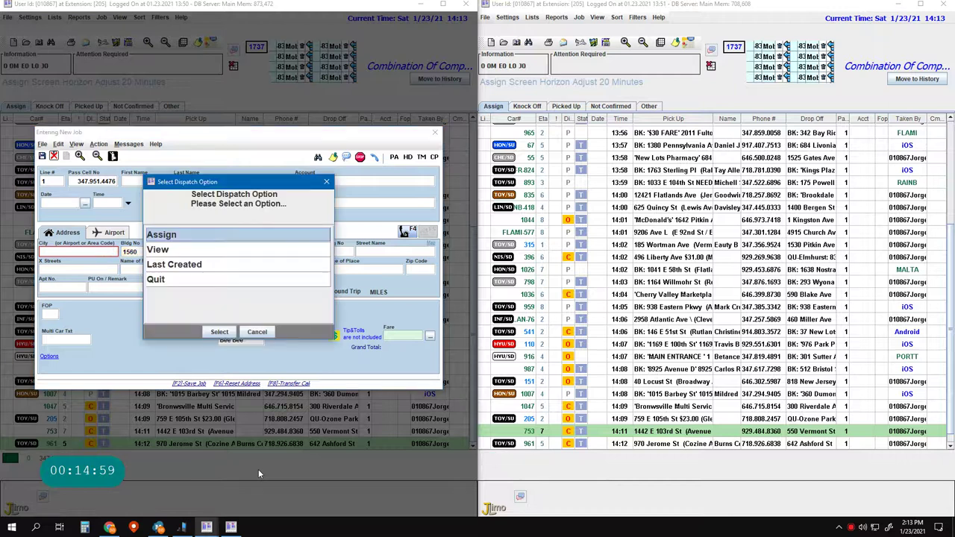
key(Down)
key(Down)
key(Down)
key(Return)
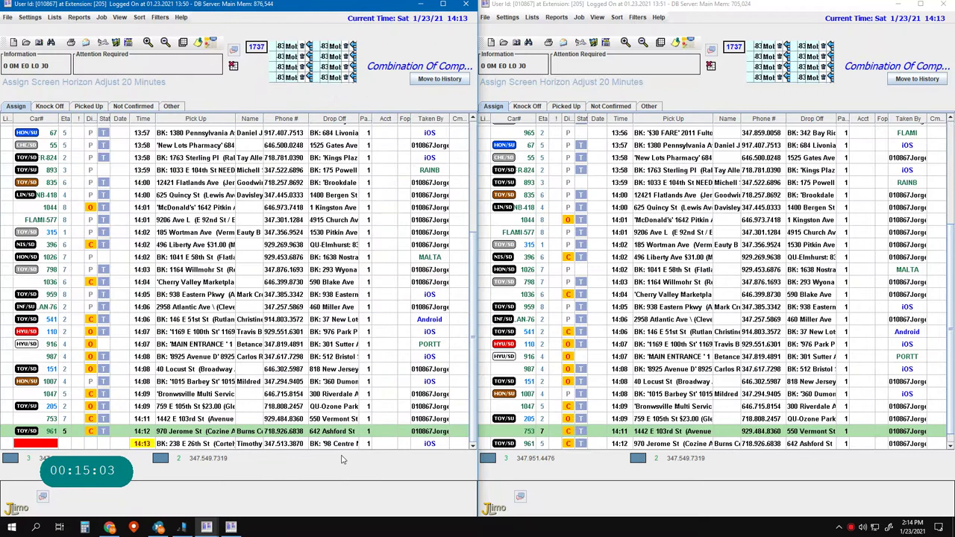
key(Pause)
key(Pause)
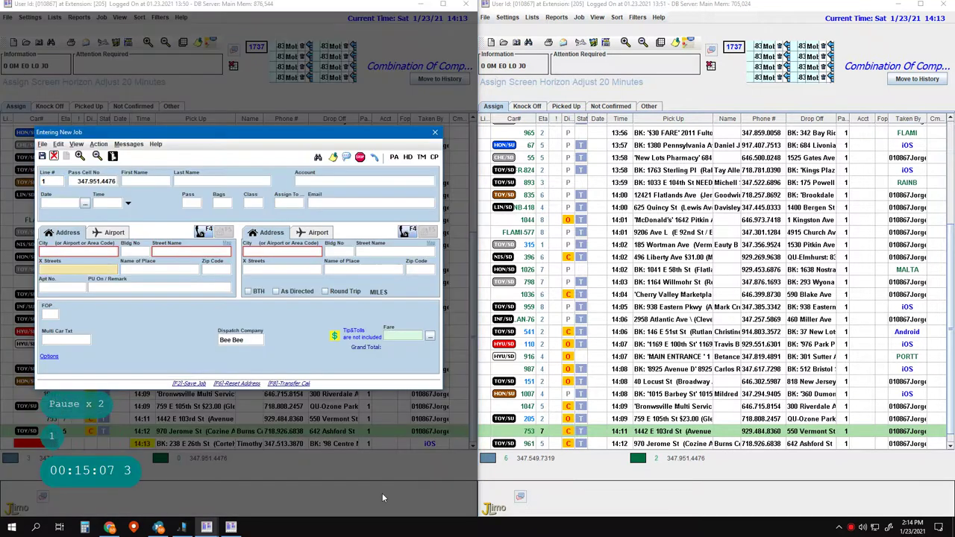
key(Return)
key(Return)
key(Return)
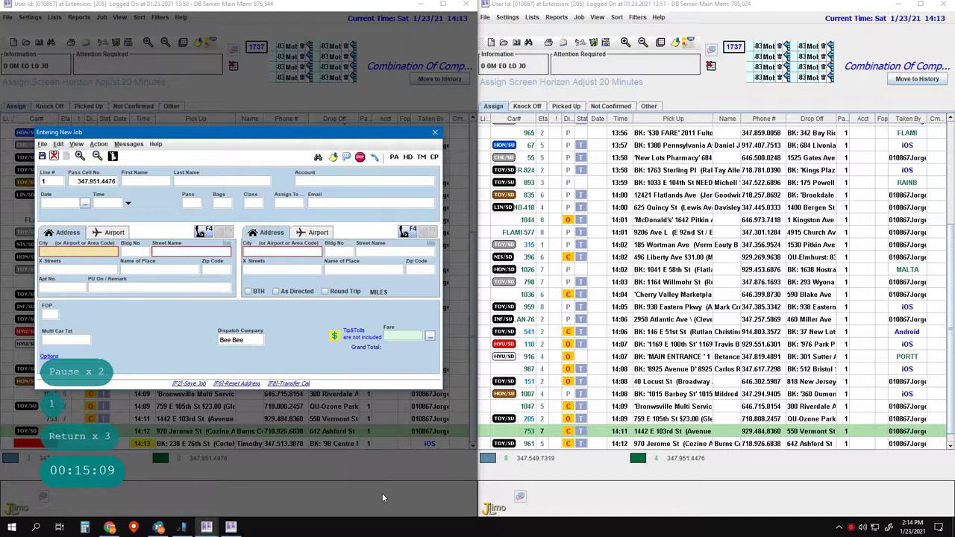
key(Left)
key(Left)
key(Left)
text(bx)
key(Return)
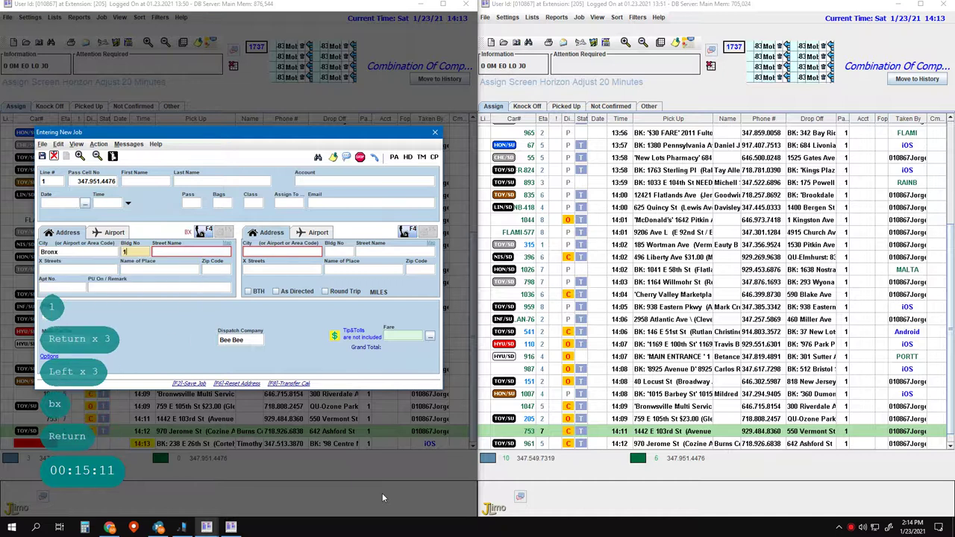
text(1560)
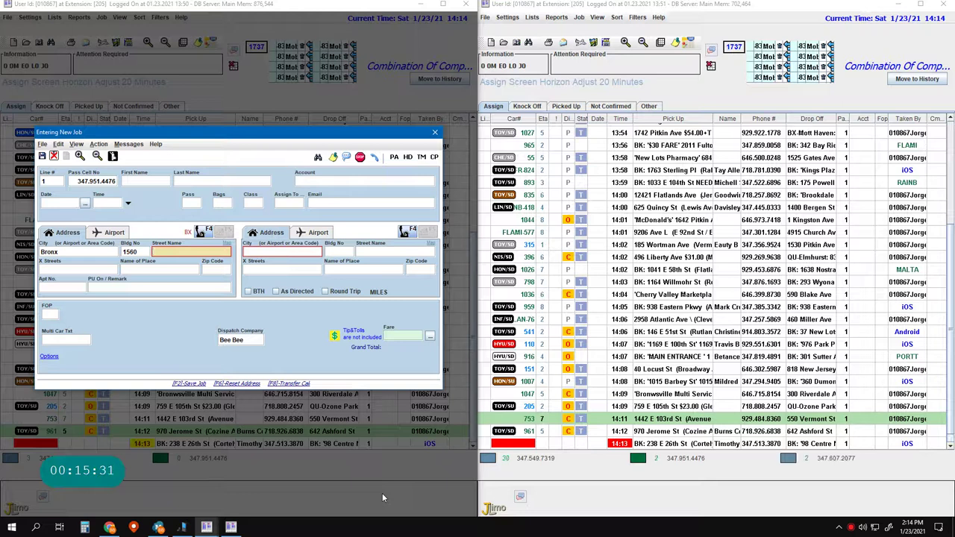
key(Escape)
key(Return)
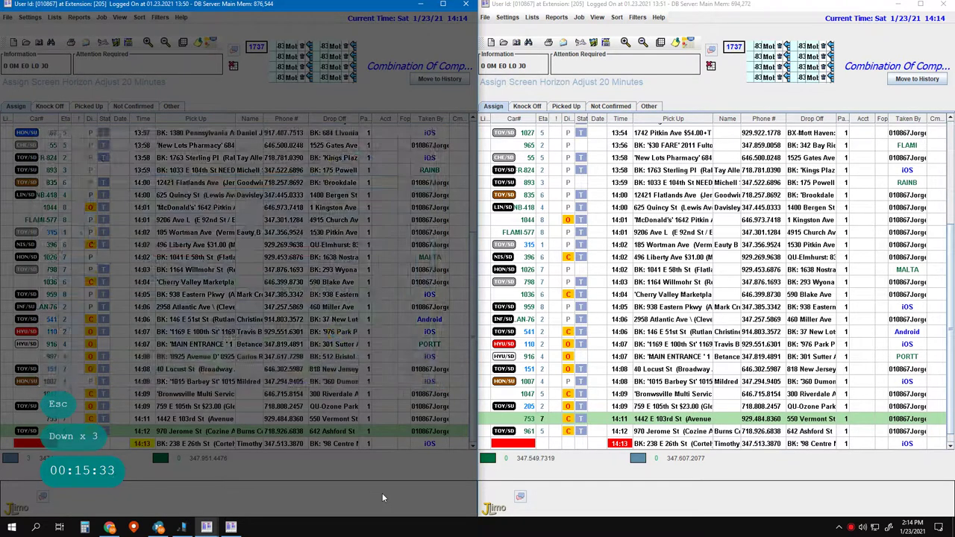
- Start a line 2 job with a Pitkin Ave pickup and a Call note
text(2)
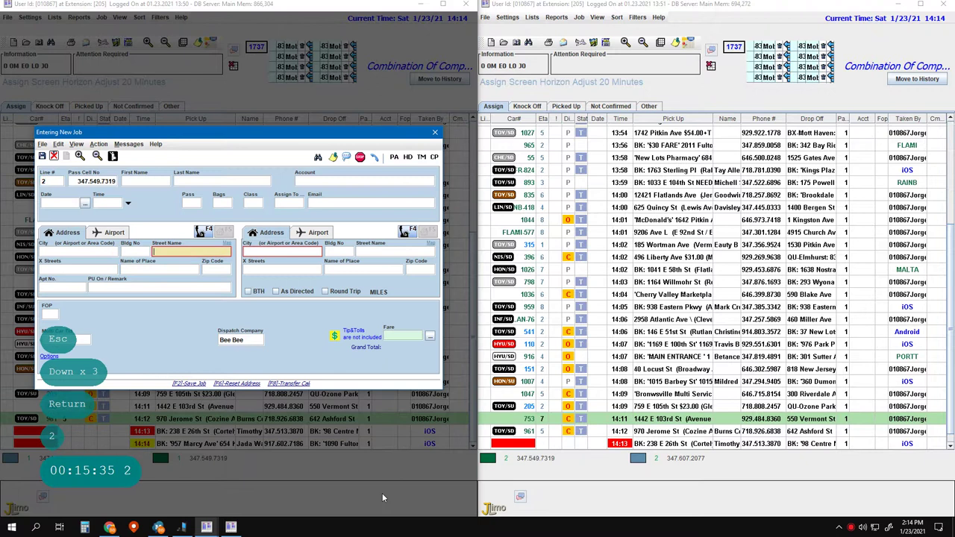
key(Return)
key(Return)
key(Left)
key(space)
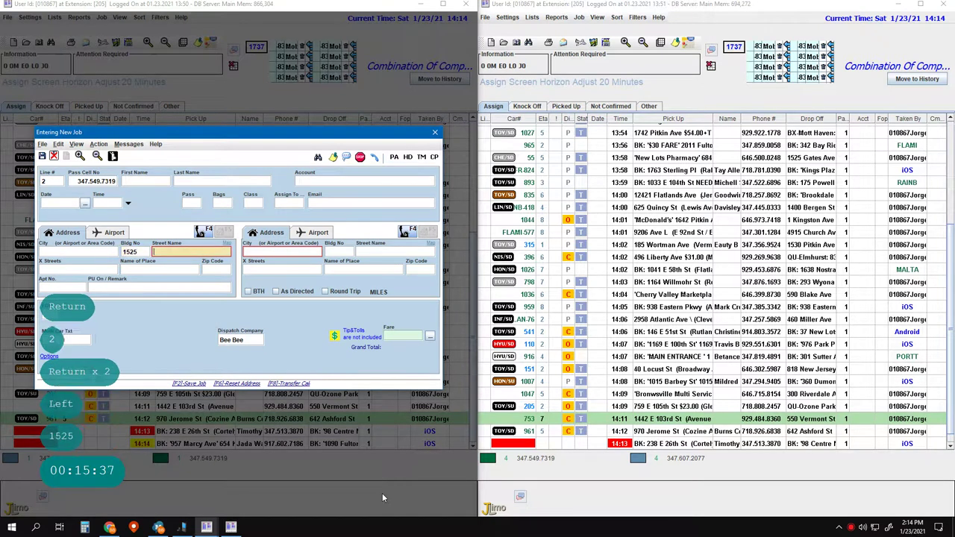
text(pi)
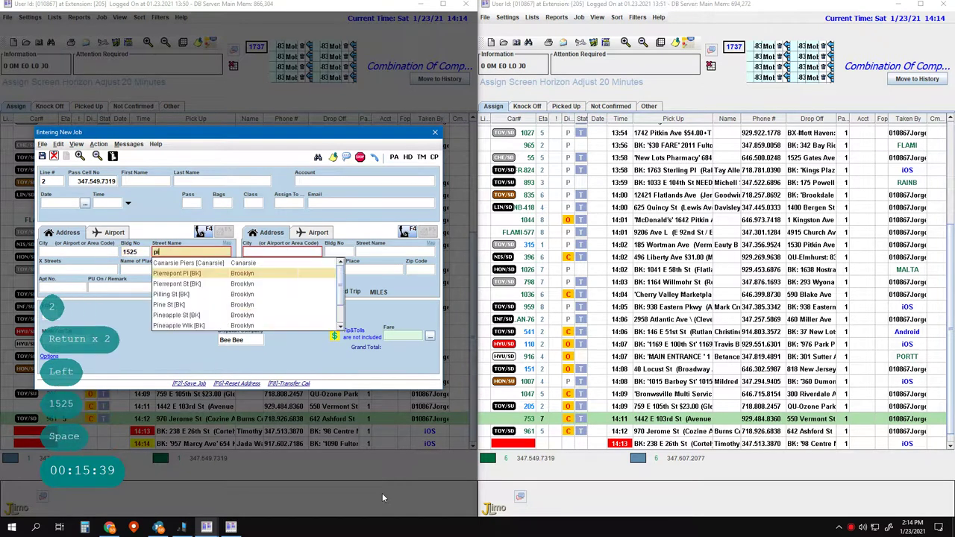
text(tkin Ave)
key(Return)
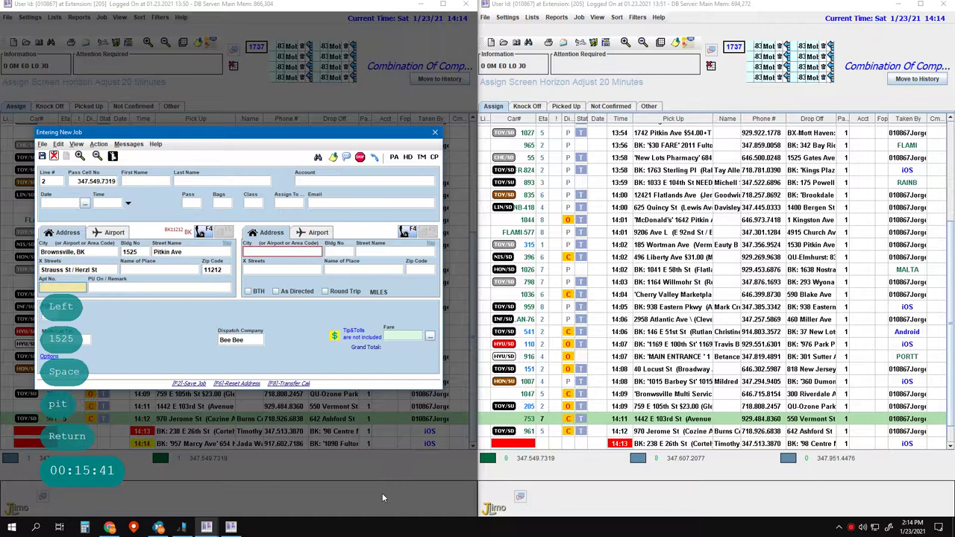
key(Left)
text(Call)
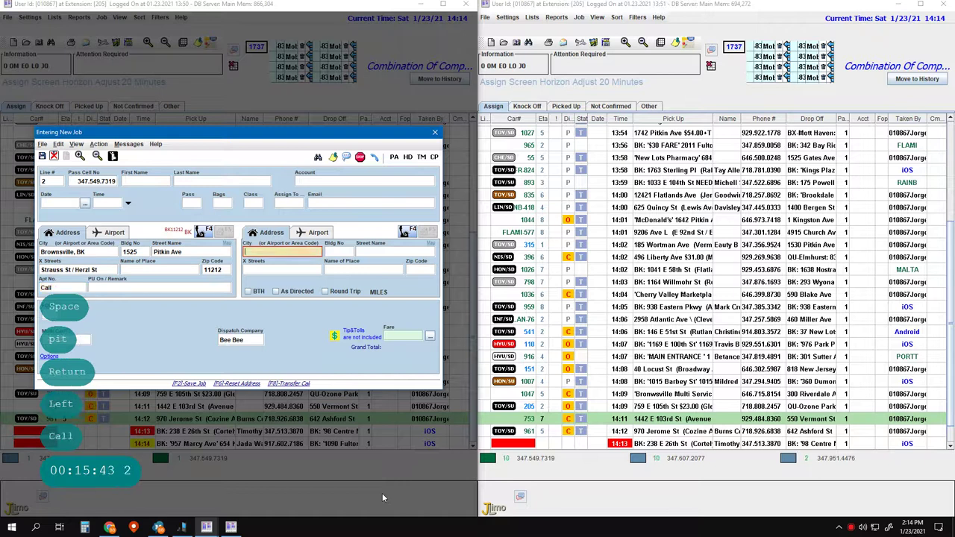
key(Return)
key(Return)
- Paste the remark 'Cables JumpStart $15/20.00' from clipboard history into the pickup remark
key(Left)
key(Left)
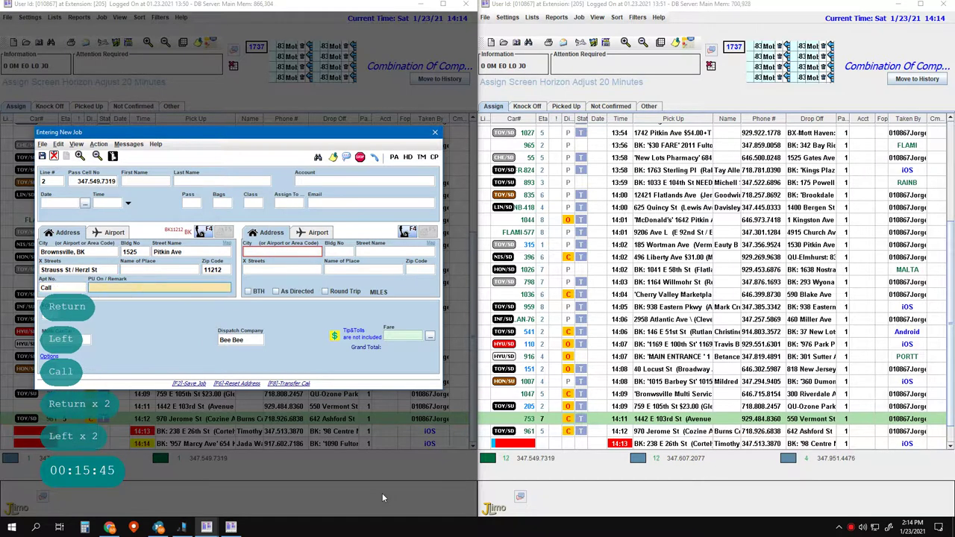
key(Right)
key(super+v)
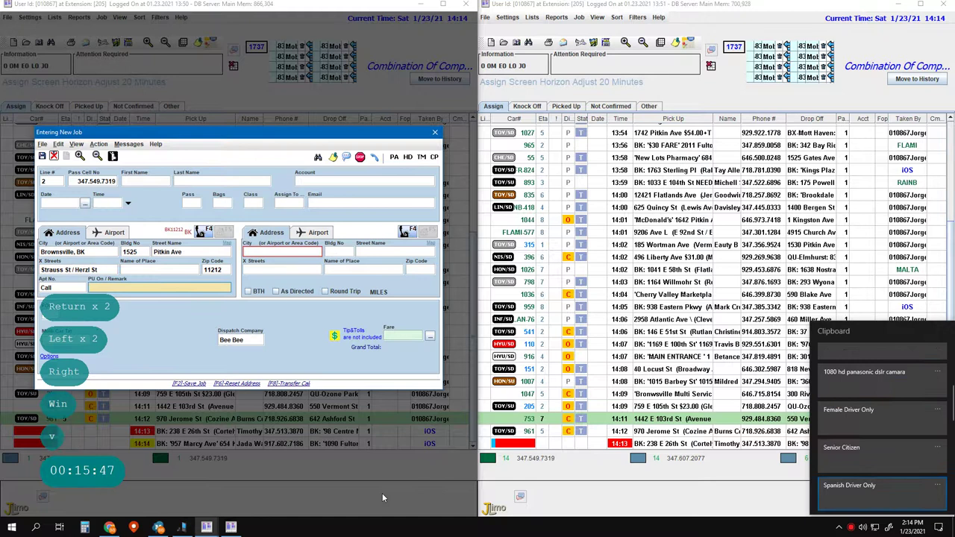
key(Down)
key(Down)
key(Down)
key(Down)
key(Down)
key(Down)
key(Down)
key(Down)
key(Down)
key(Down)
key(Down)
key(Down)
key(Down)
key(Down)
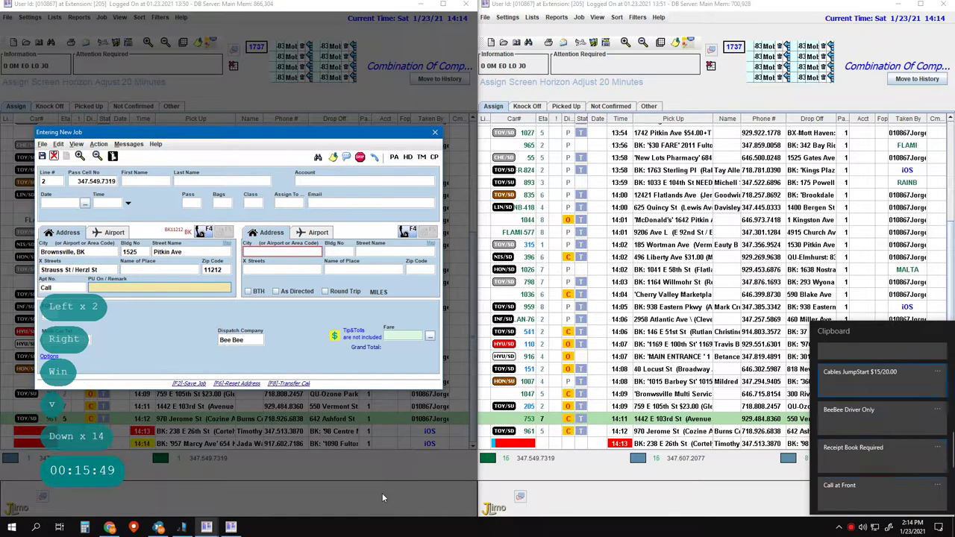
key(Up)
key(Up)
key(Up)
key(Return)
text(Cables JumpStart $15/20.00)
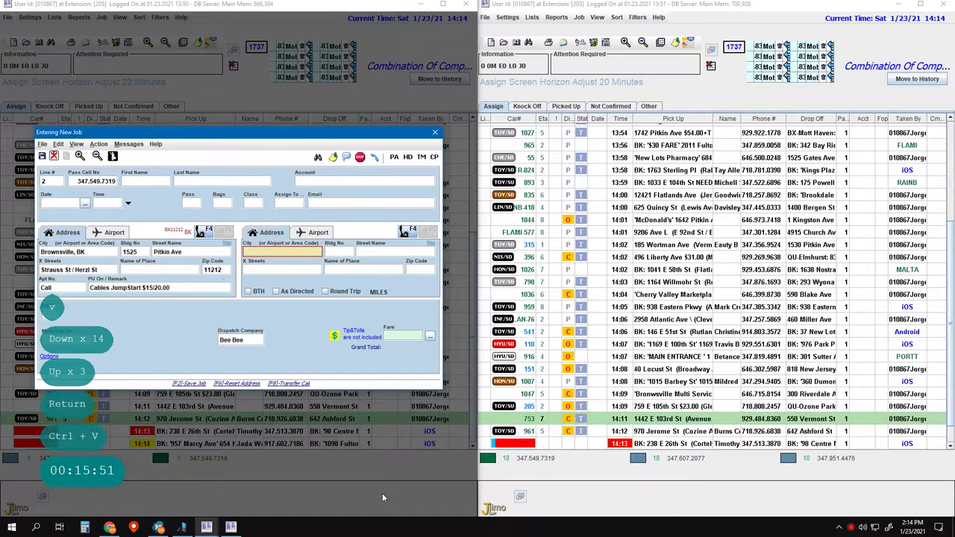
key(Return)
key(Return)
key(space)
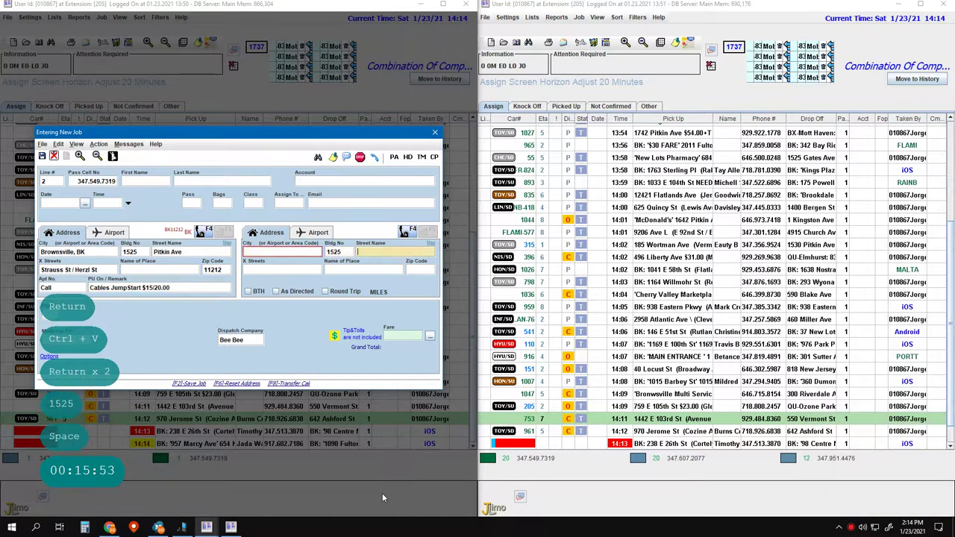
key(Return)
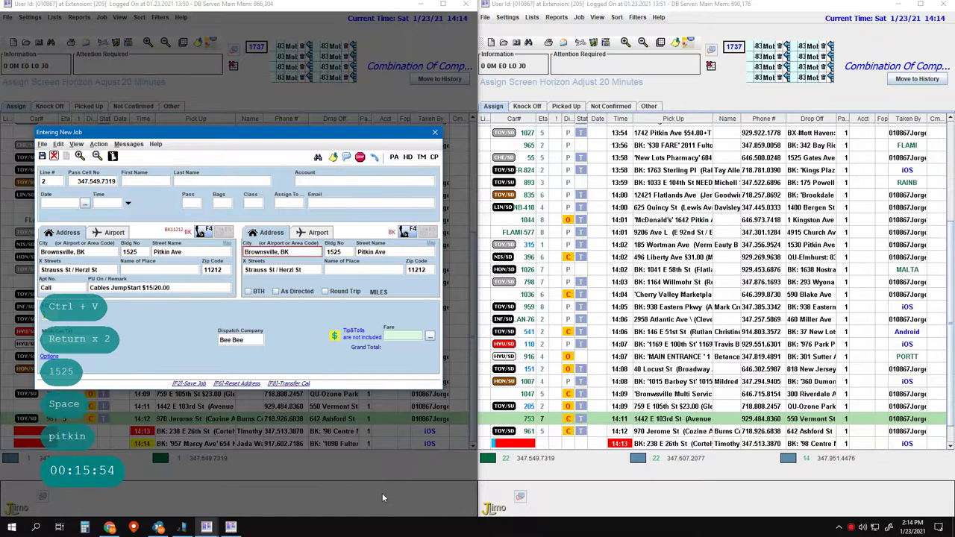
key(Return)
key(Return)
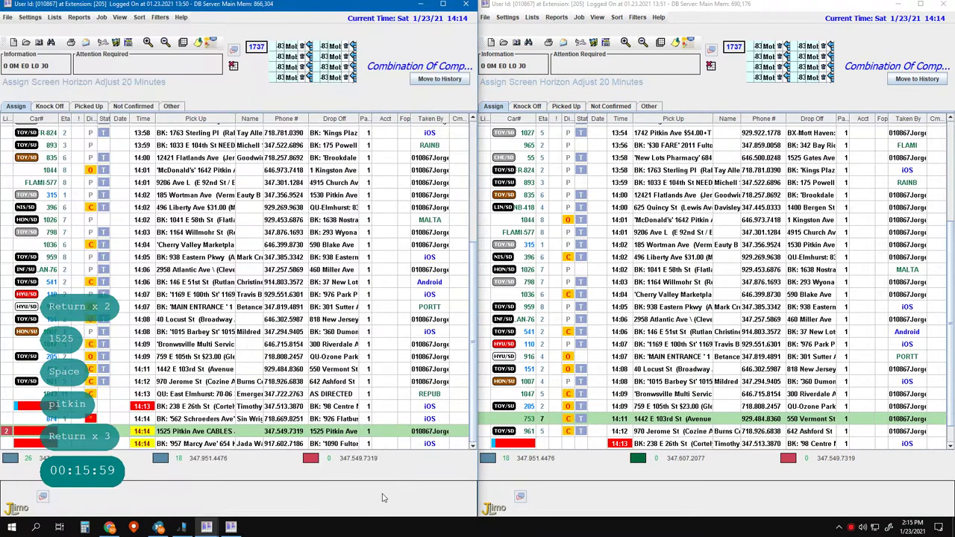
key(F2)
key(F2)
text(3)
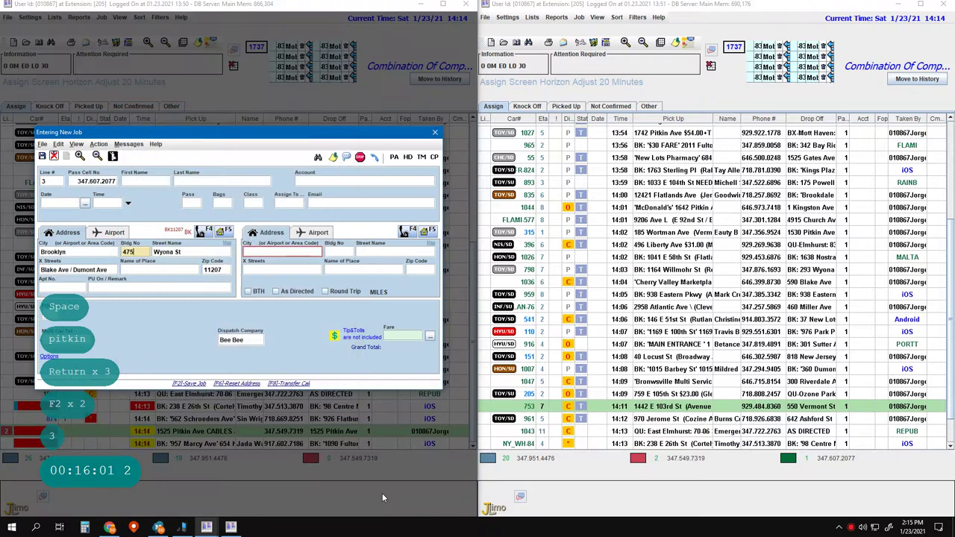
key(Return)
key(Return)
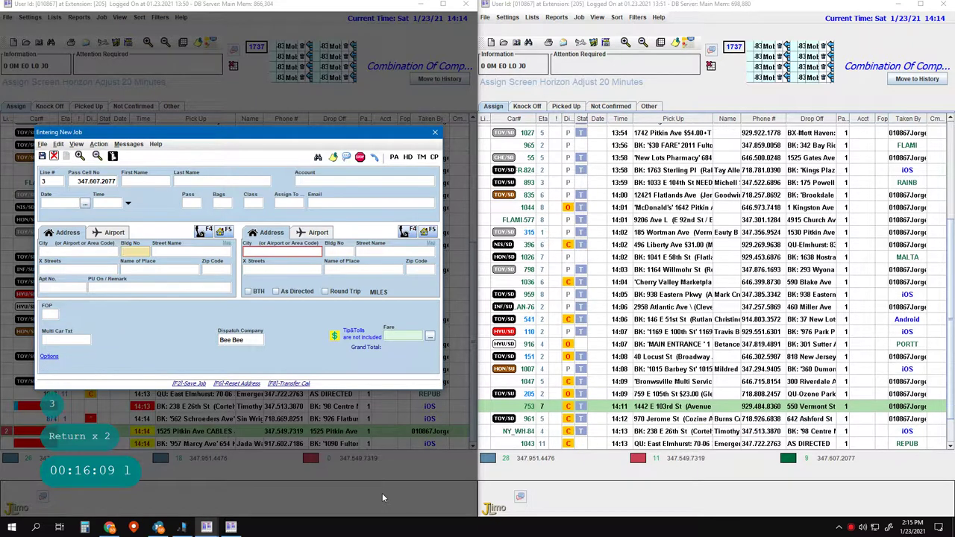
key(ctrl+Delete)
text(47)
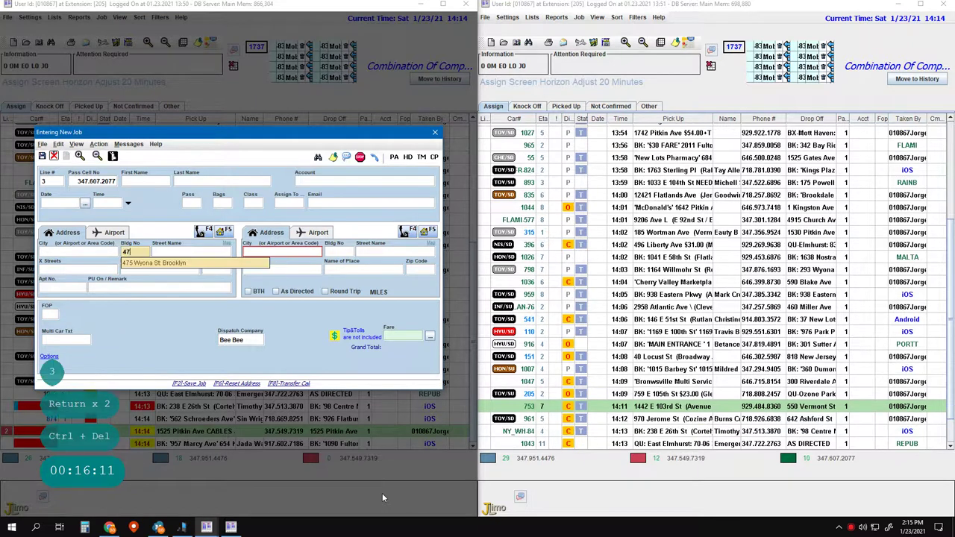
key(Return)
key(Return)
key(Return)
key(Return)
key(Return)
key(Return)
key(Return)
- Add a Call note and set the drop-off to Party City, 2265 Ralph Ave ($17.00)
key(Left)
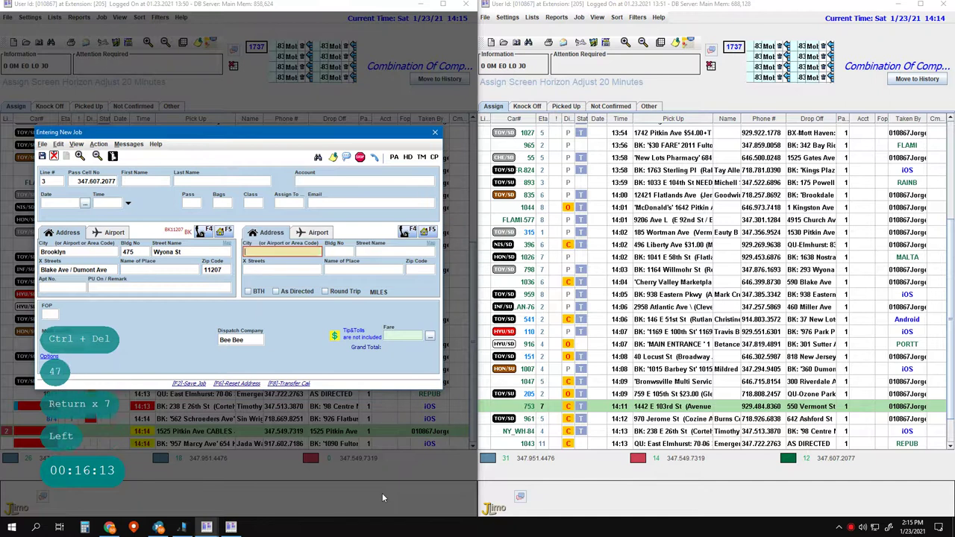
key(Escape)
key(Left)
key(Left)
text(Call)
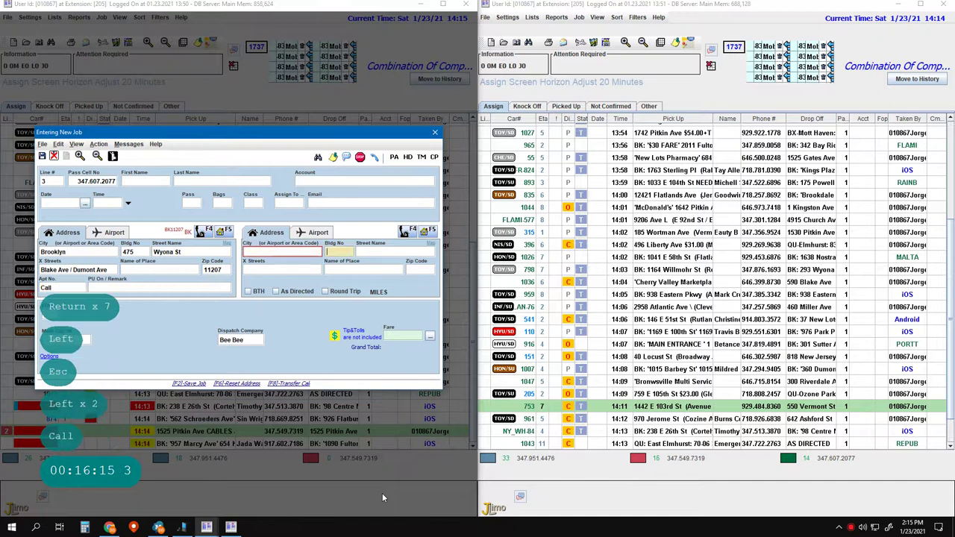
key(Return)
key(Return)
key(Return)
key(Return)
text(party)
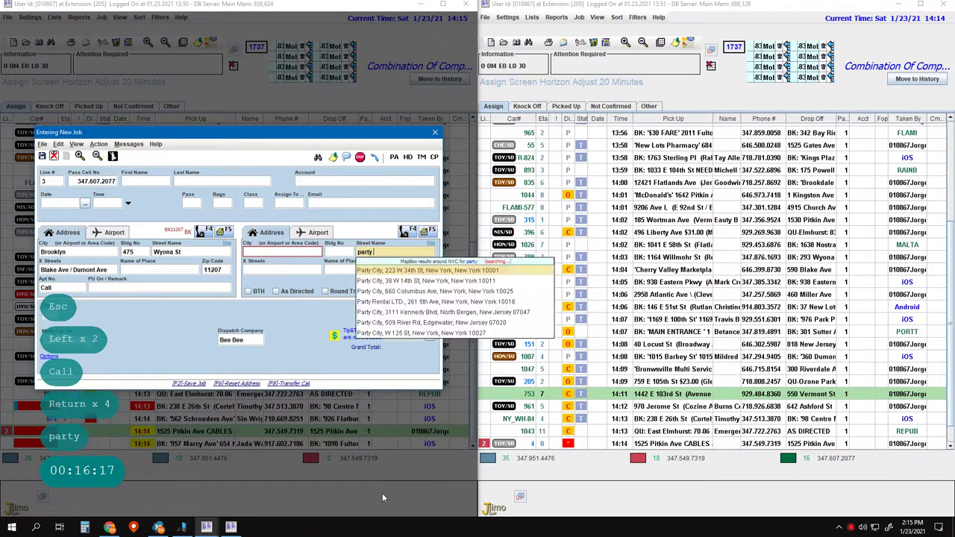
text( city ralph)
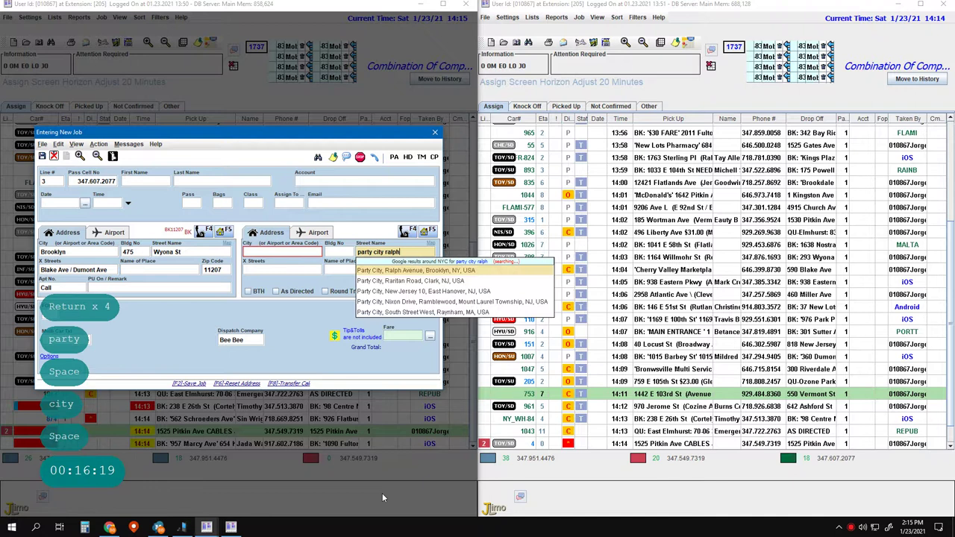
key(Return)
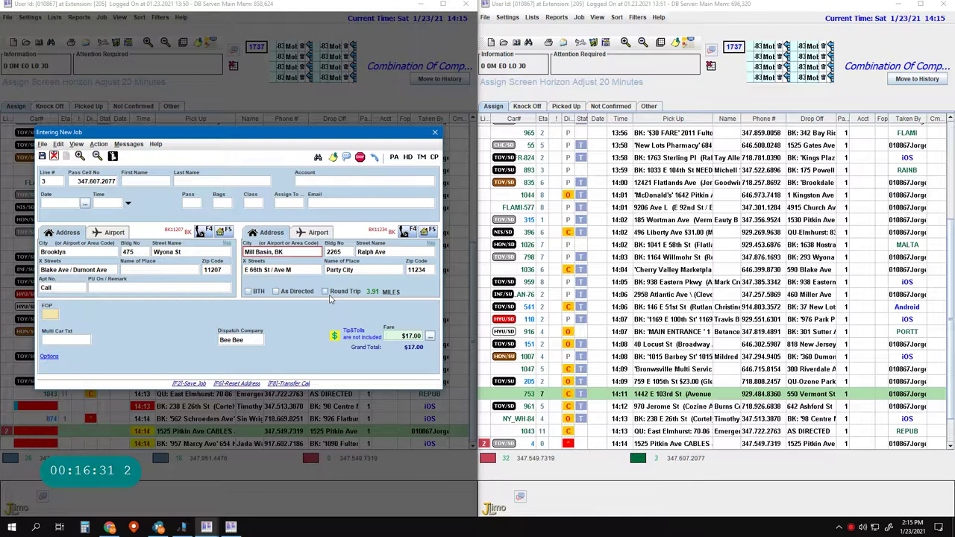
- Make the job a $34.00 round trip with a $34.00 remark, save it, and select the Pitkin Ave row
click(344, 292)
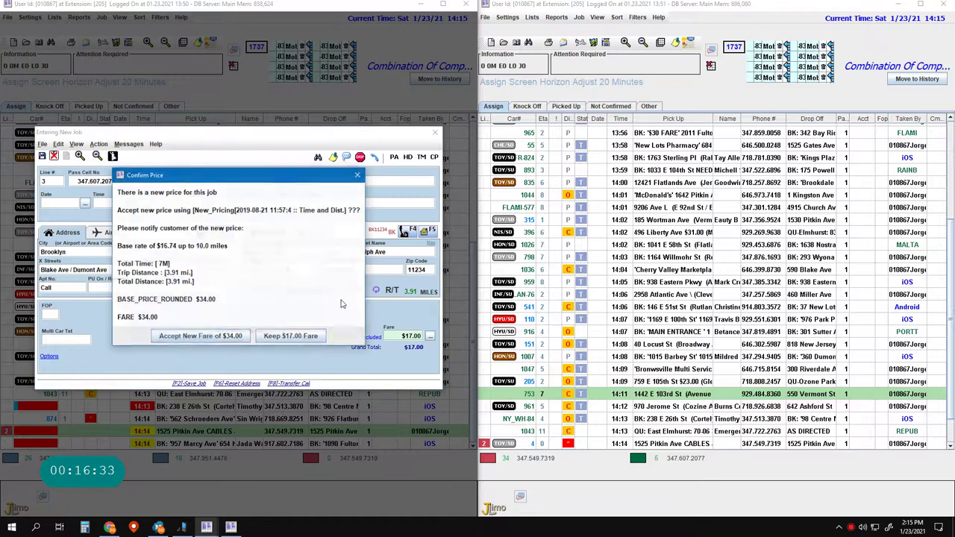
click(186, 337)
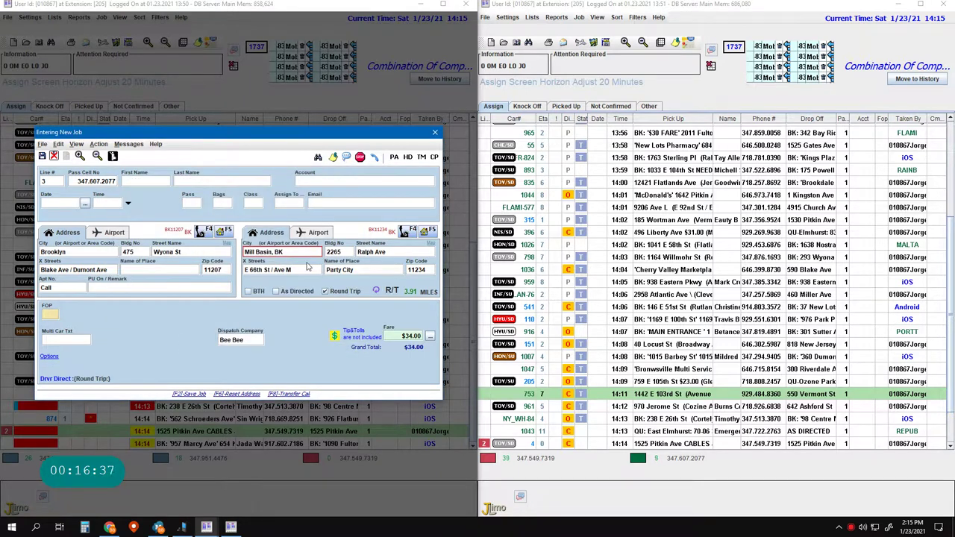
click(210, 287)
text($34.00)
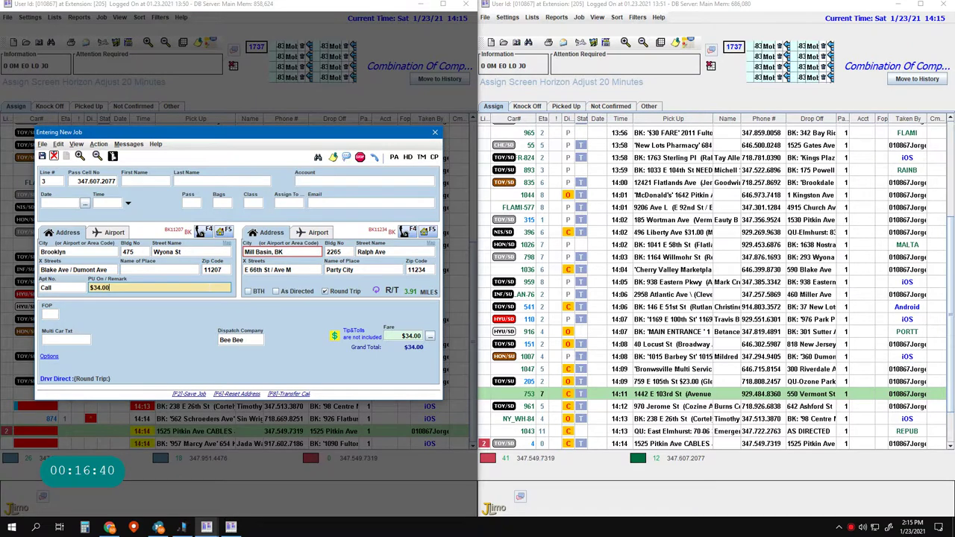
key(F2)
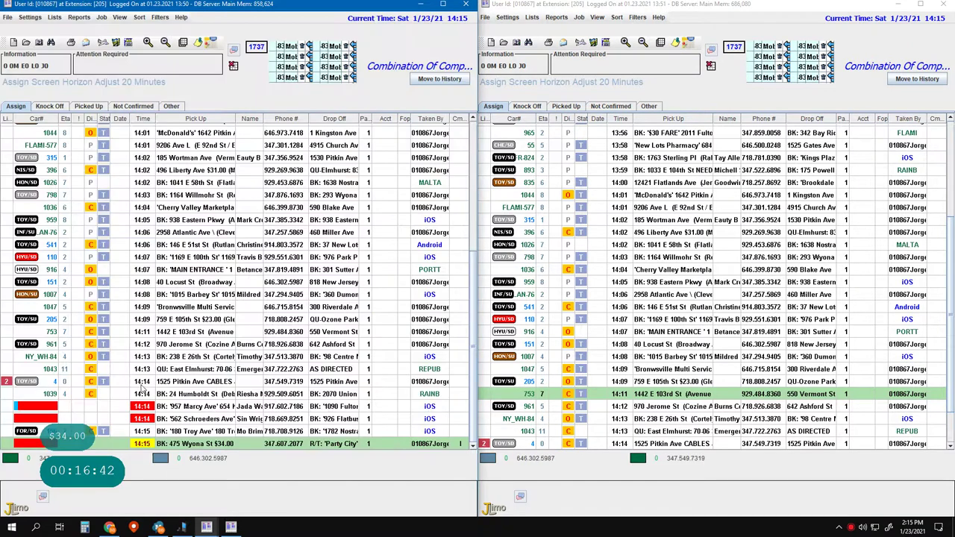
click(142, 382)
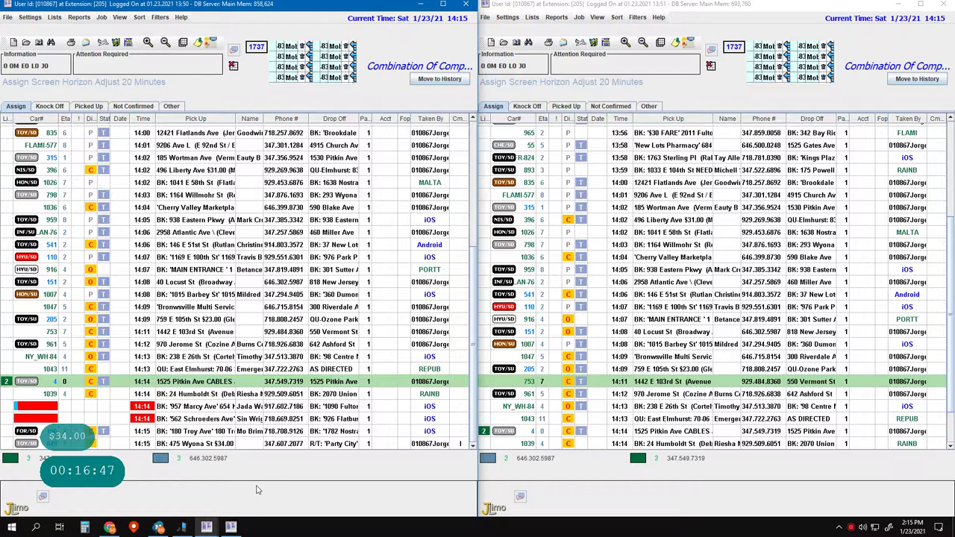
- Start a new job for the line 1 caller, loading the Locust St customer's details
key(F2)
key(1)
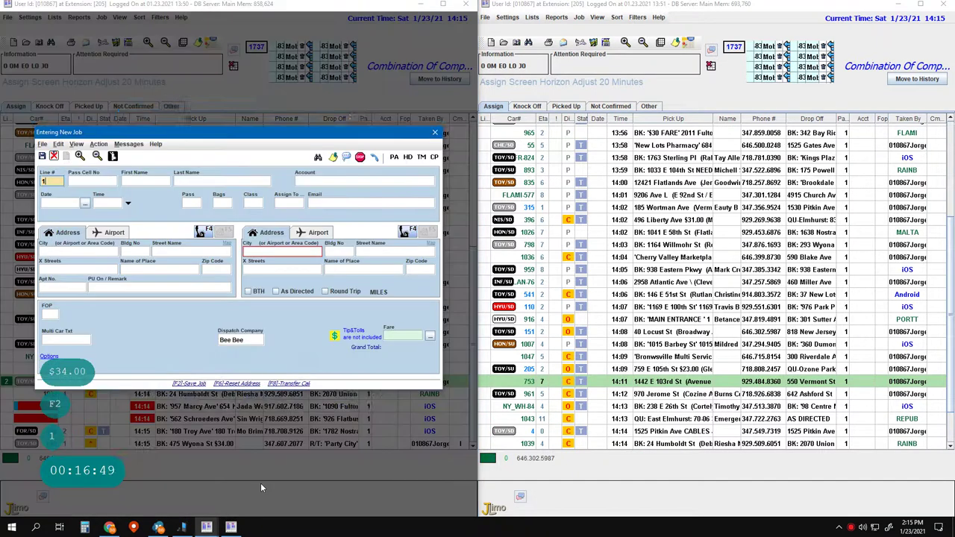
key(Return)
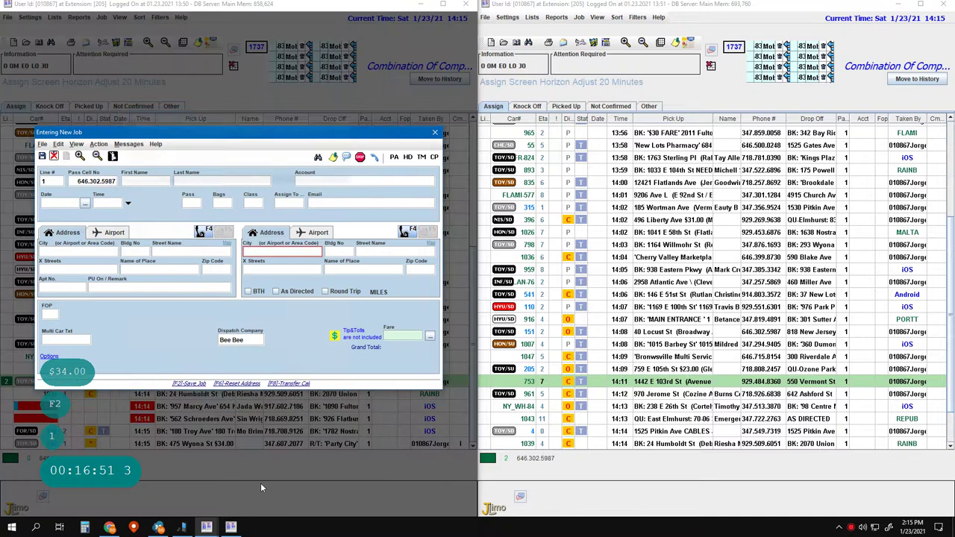
- In the second dispatch window, search the job list for 40
click(675, 496)
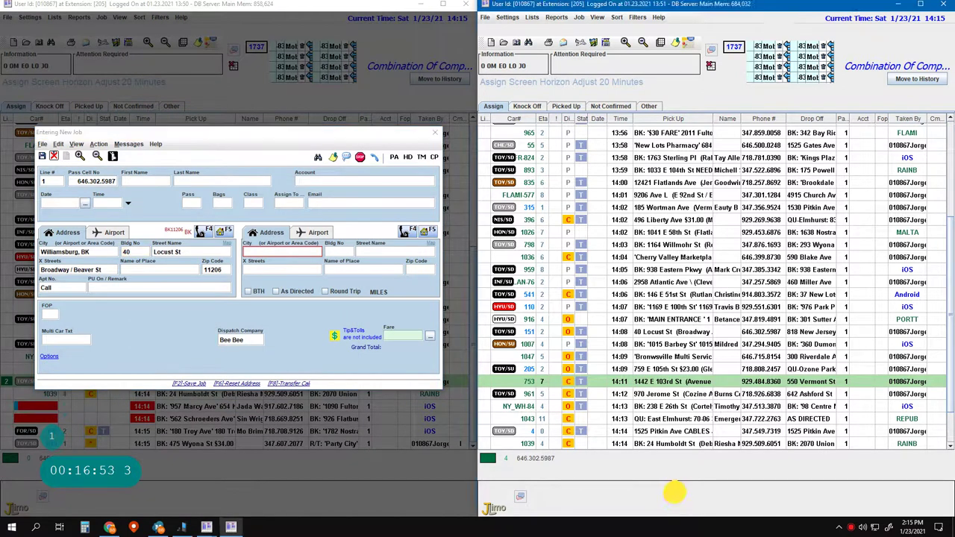
key(Return)
key(Return)
key(Return)
text(s40 1)
key(Return)
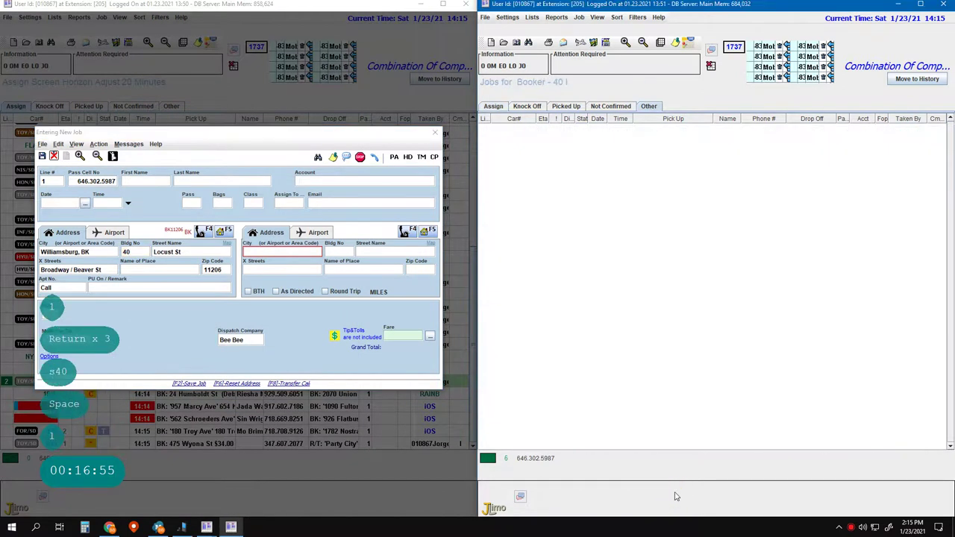
click(661, 359)
key(Return)
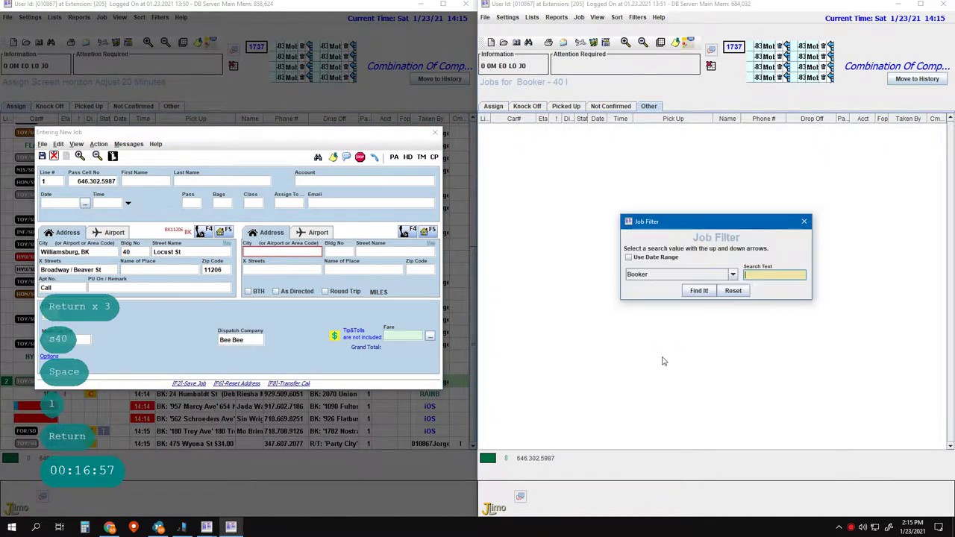
text(40)
key(Return)
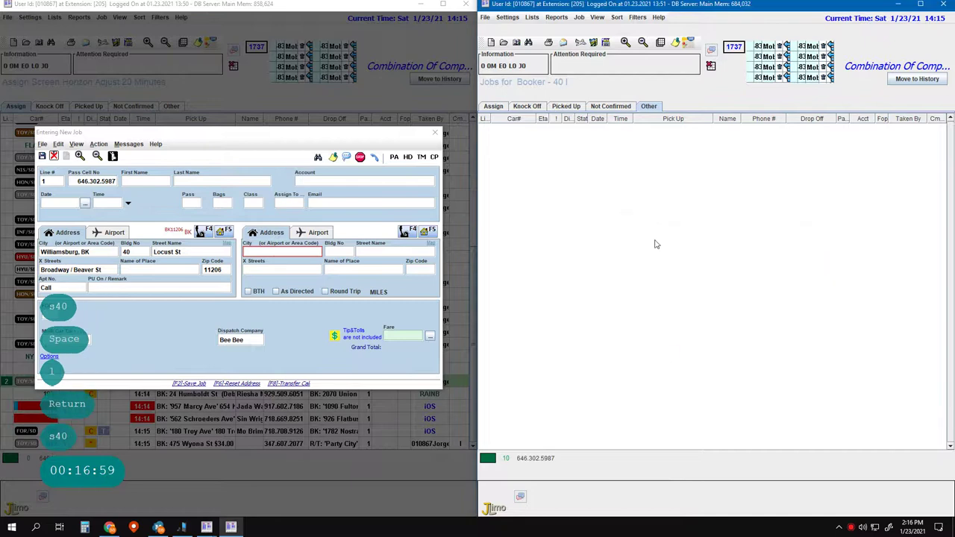
click(686, 119)
key(Escape)
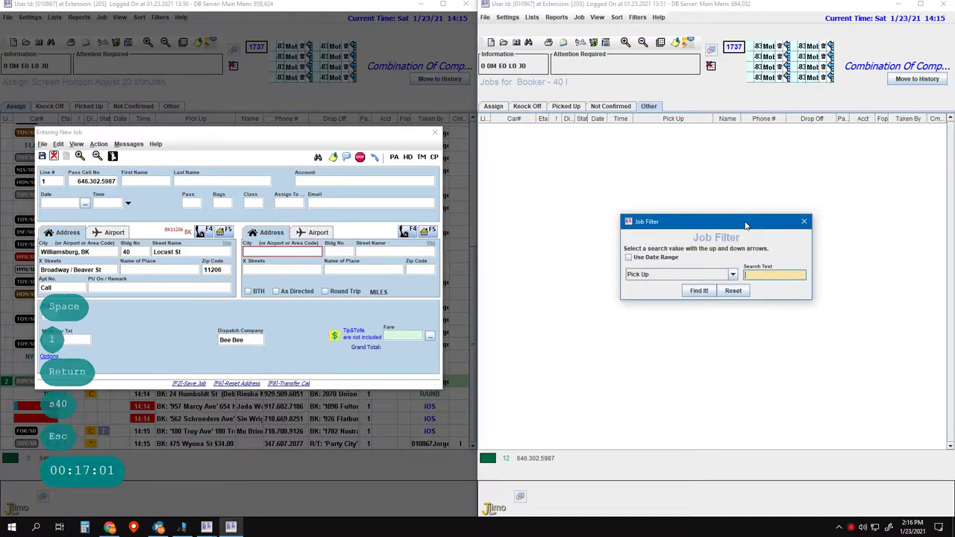
text(40)
key(space)
click(745, 225)
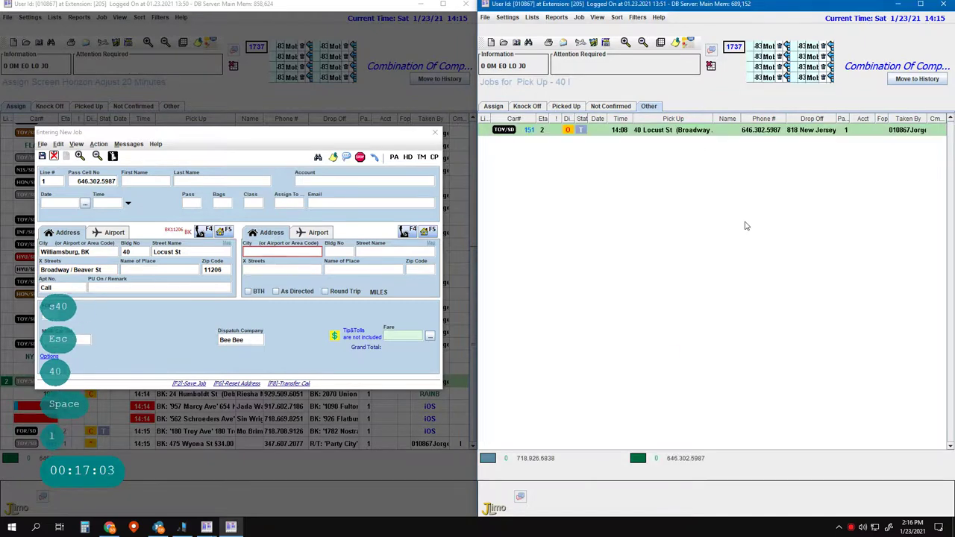
key(Return)
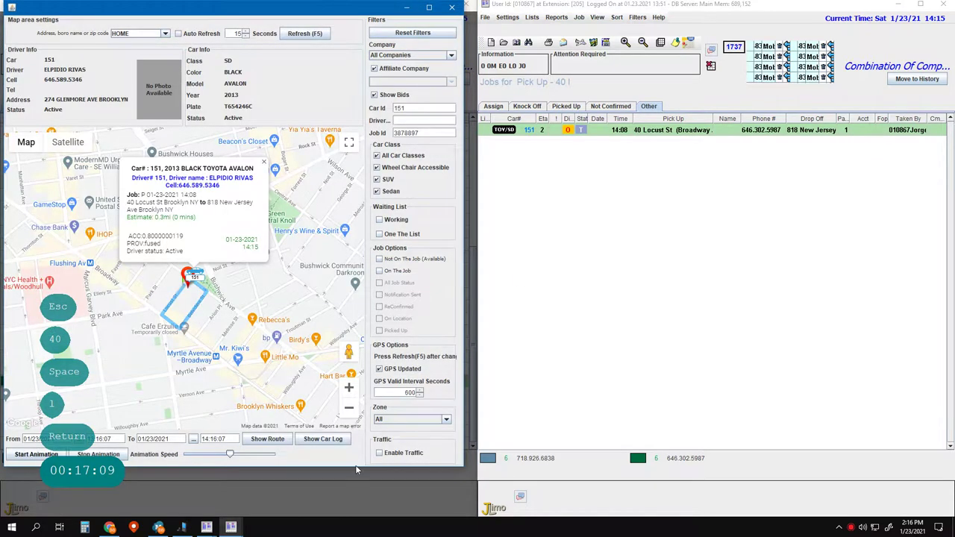
- Make the car 151 map window taller and wider, then bring the main dispatch window forward
drag(357, 465, 352, 514)
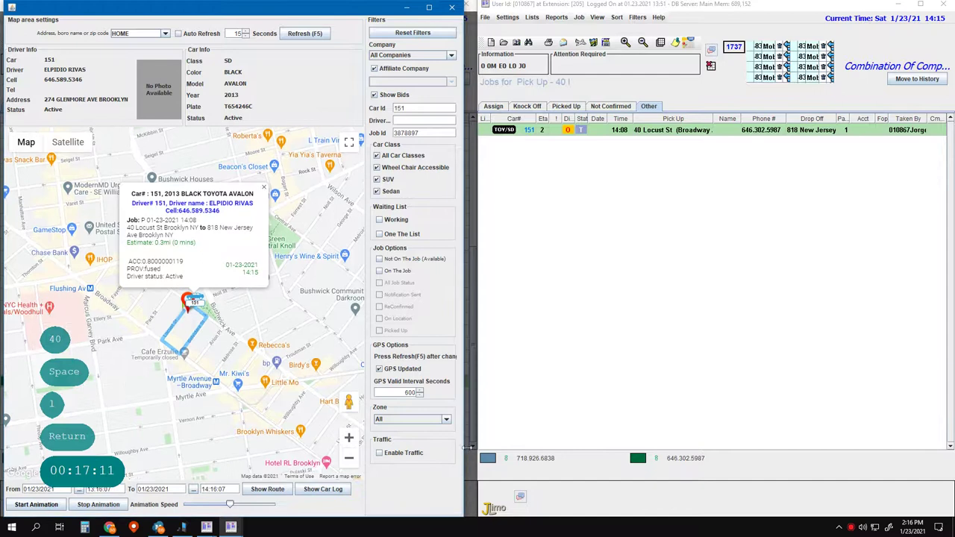
drag(464, 453, 477, 451)
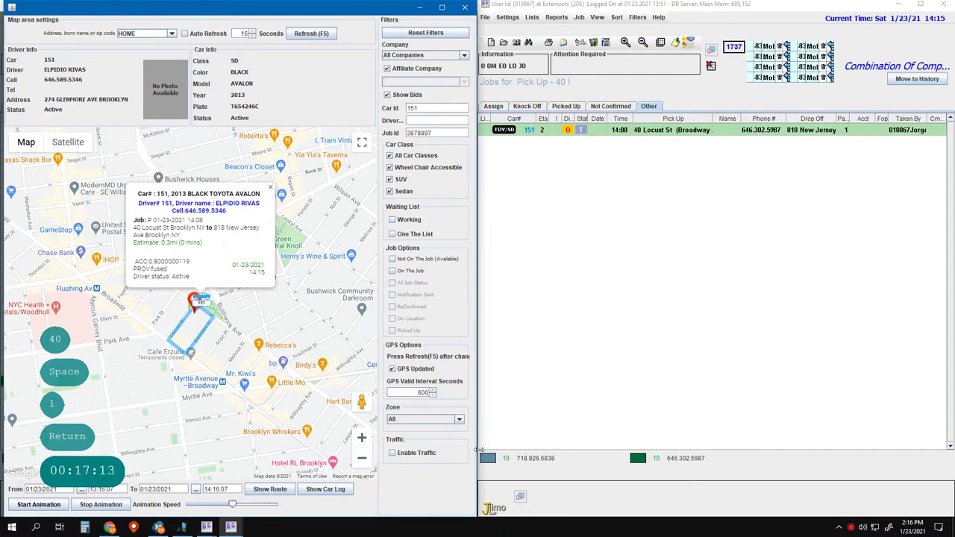
click(554, 292)
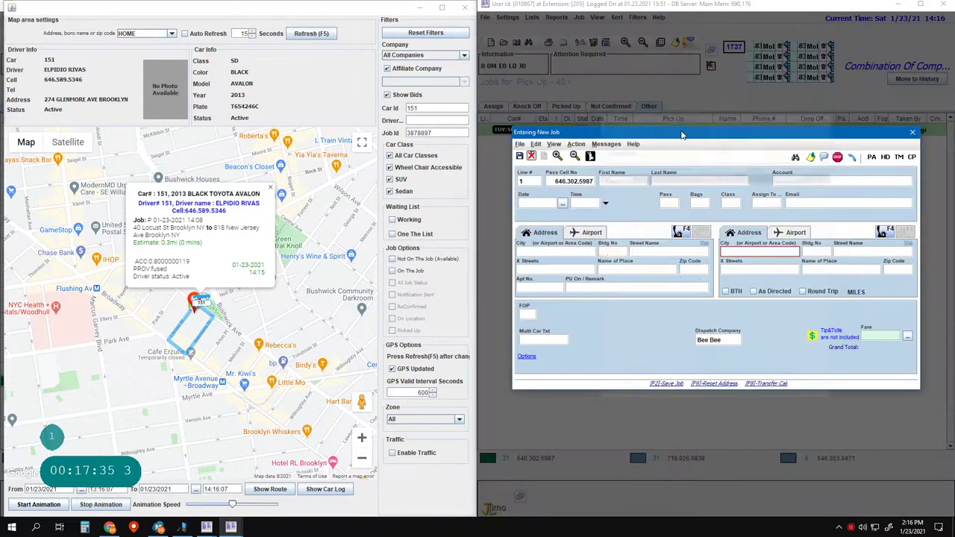
- Replace the Locust St pickup street, first trying Malta St from the suggestions
key(Return)
key(Right)
key(BackSpace)
key(BackSpace)
key(BackSpace)
key(BackSpace)
key(BackSpace)
key(BackSpace)
key(BackSpace)
key(BackSpace)
key(BackSpace)
key(BackSpace)
key(BackSpace)
key(BackSpace)
key(BackSpace)
key(BackSpace)
key(BackSpace)
key(BackSpace)
key(BackSpace)
key(BackSpace)
key(BackSpace)
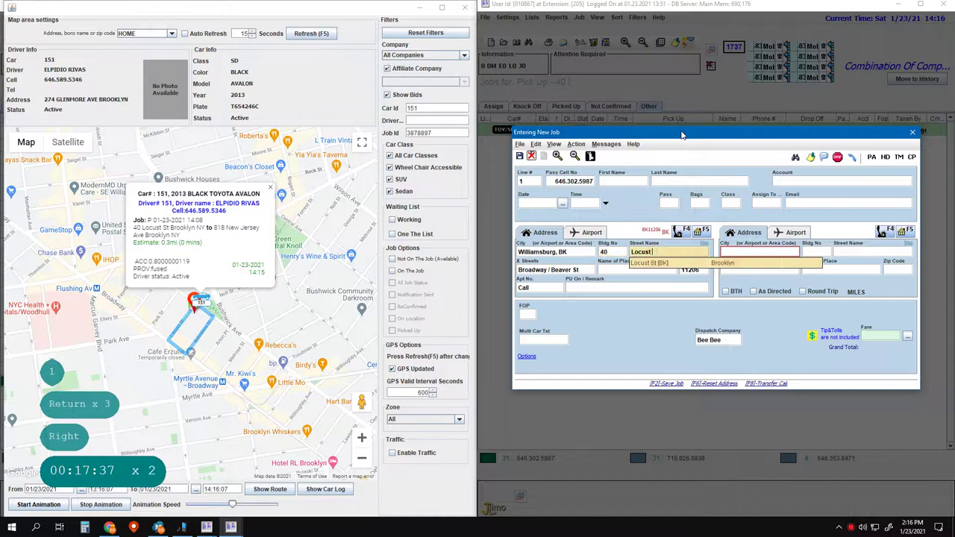
text(m)
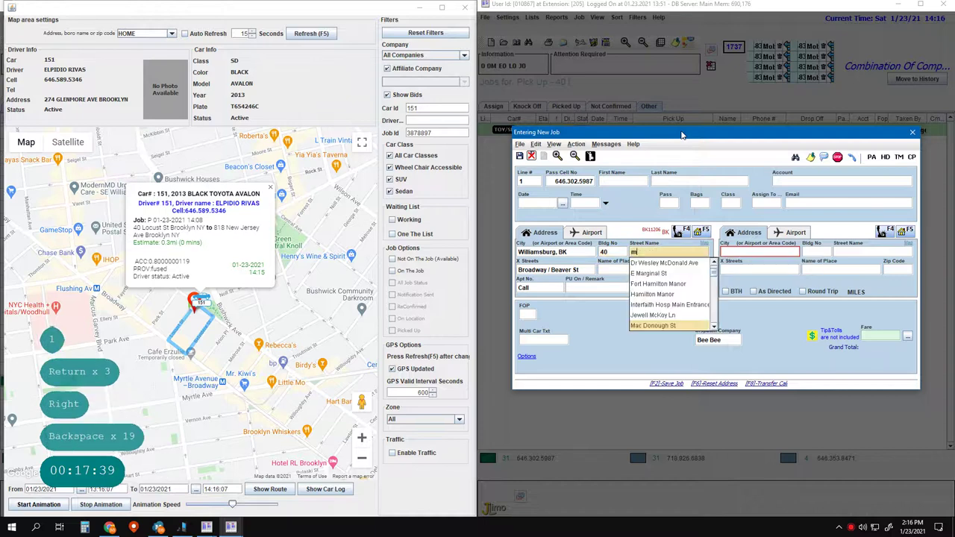
text(io)
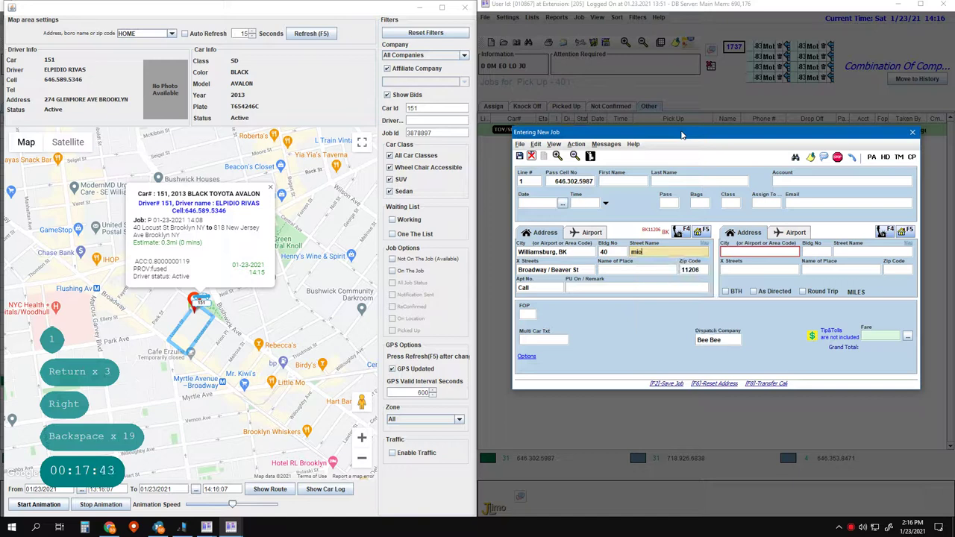
key(BackSpace)
key(BackSpace)
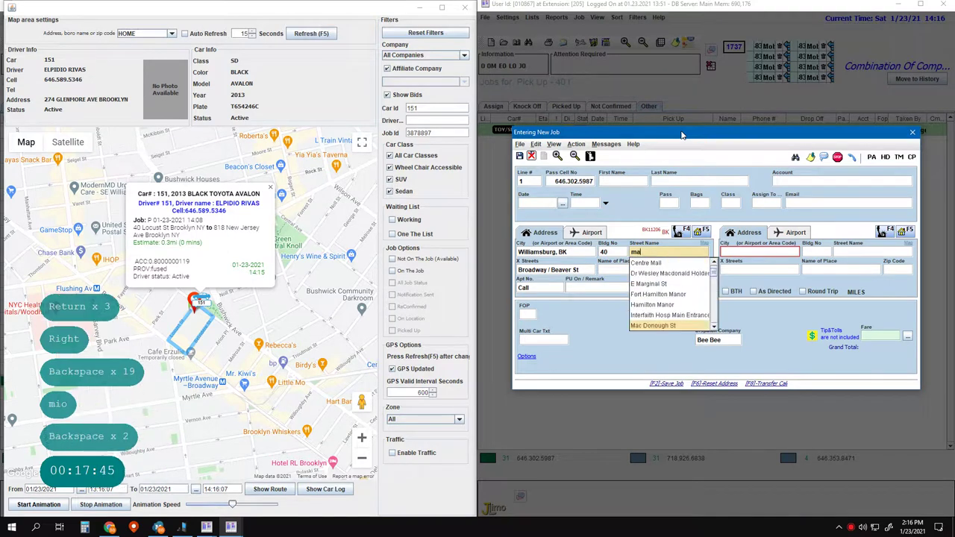
text(al)
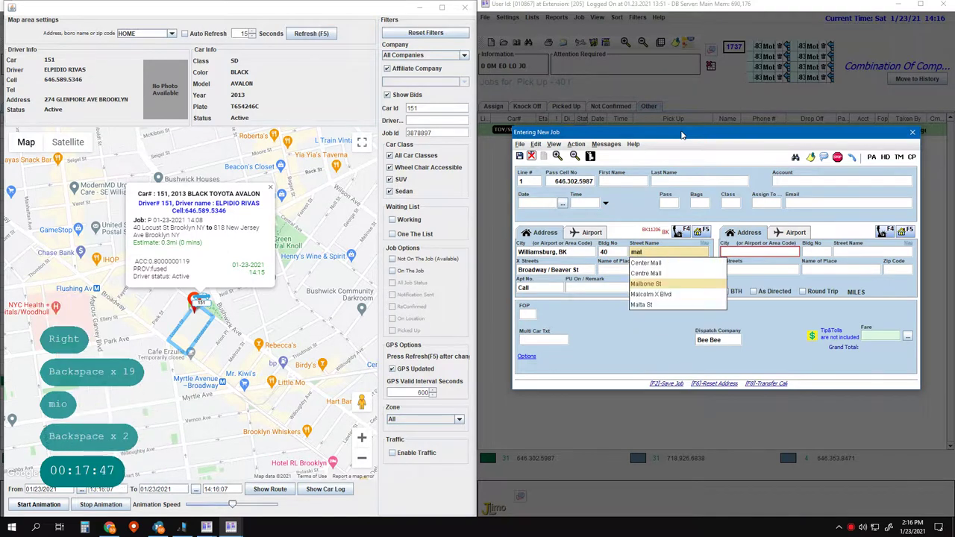
key(Down)
key(Down)
key(Return)
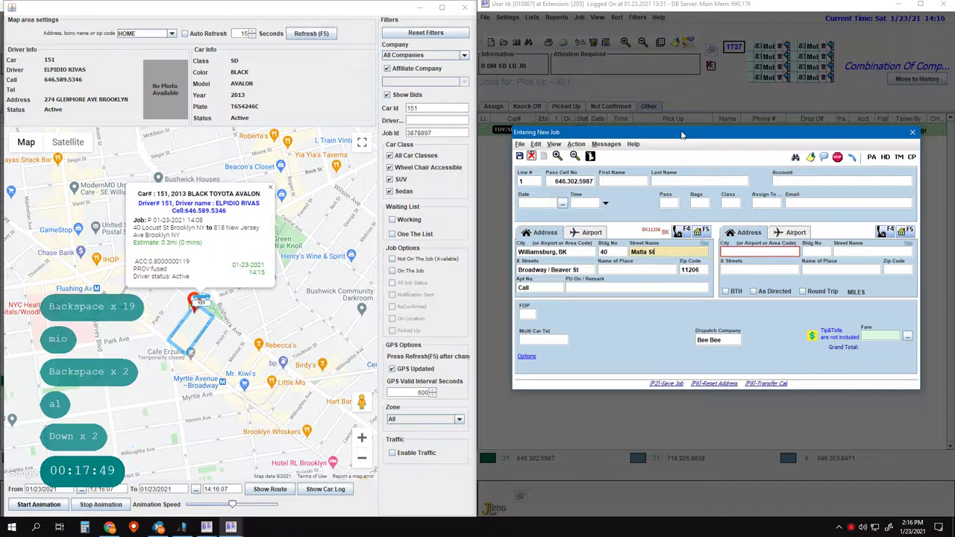
key(Return)
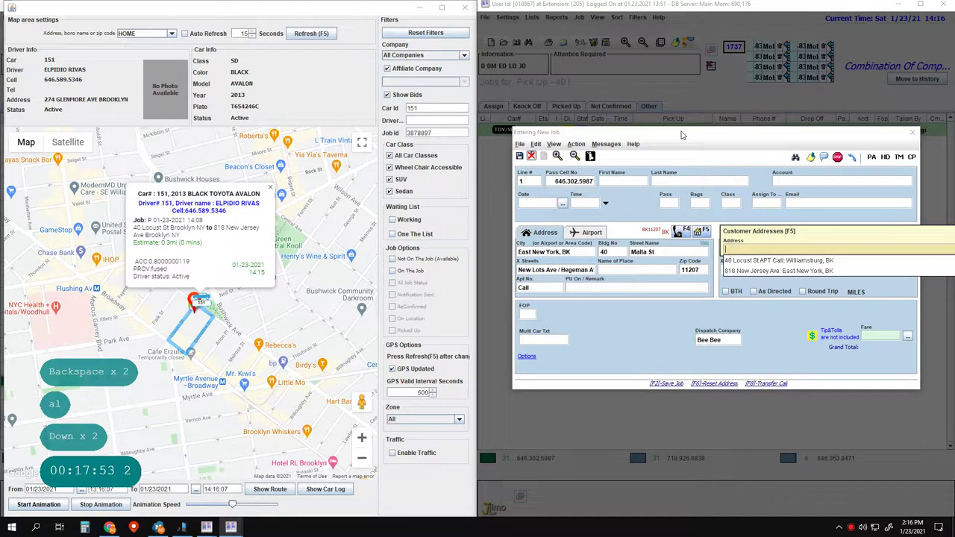
key(Return)
key(Return)
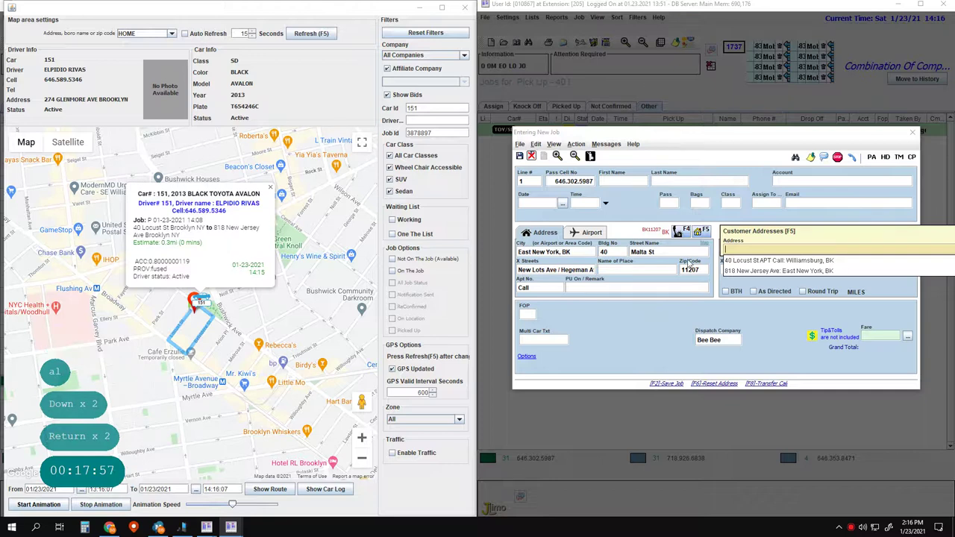
key(Left)
key(Left)
key(Left)
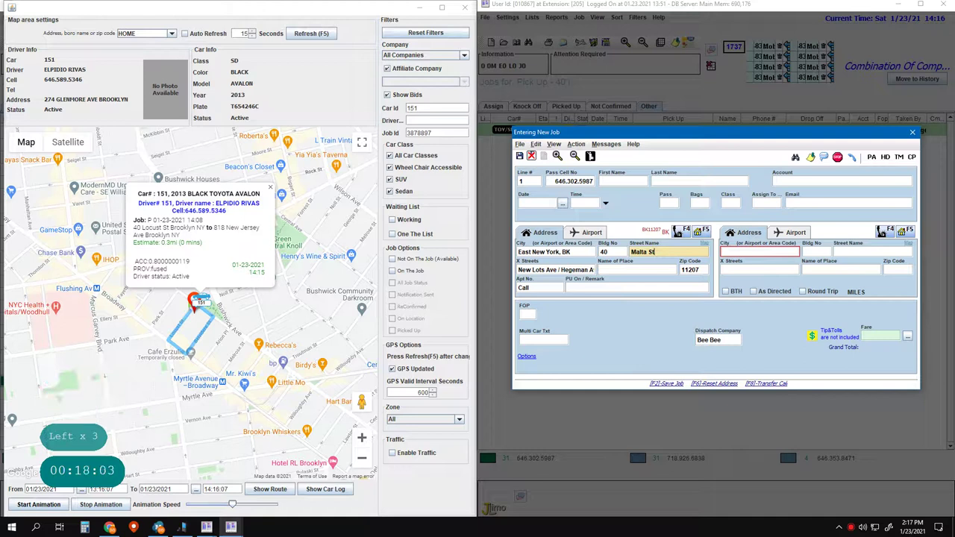
- Change the pickup street to Milford St
key(BackSpace)
key(BackSpace)
key(BackSpace)
key(BackSpace)
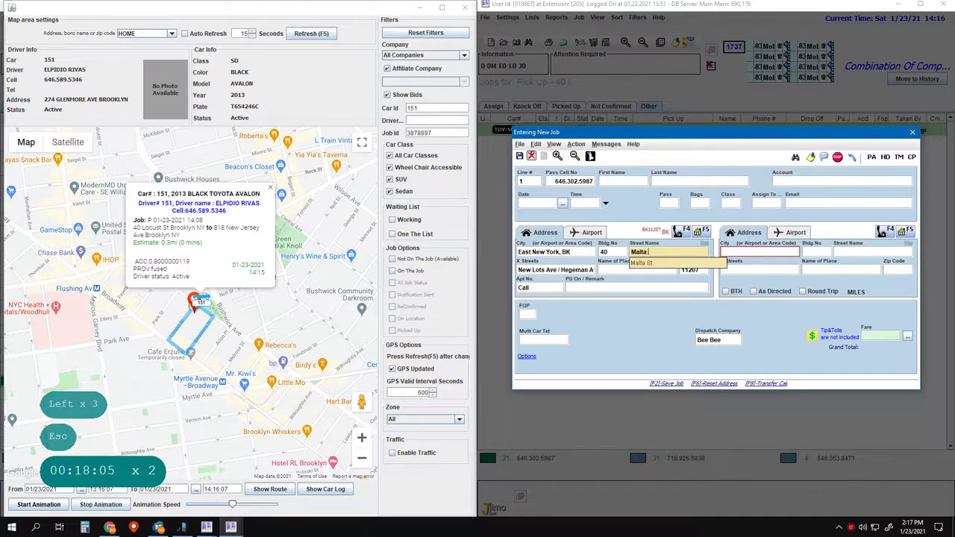
key(Escape)
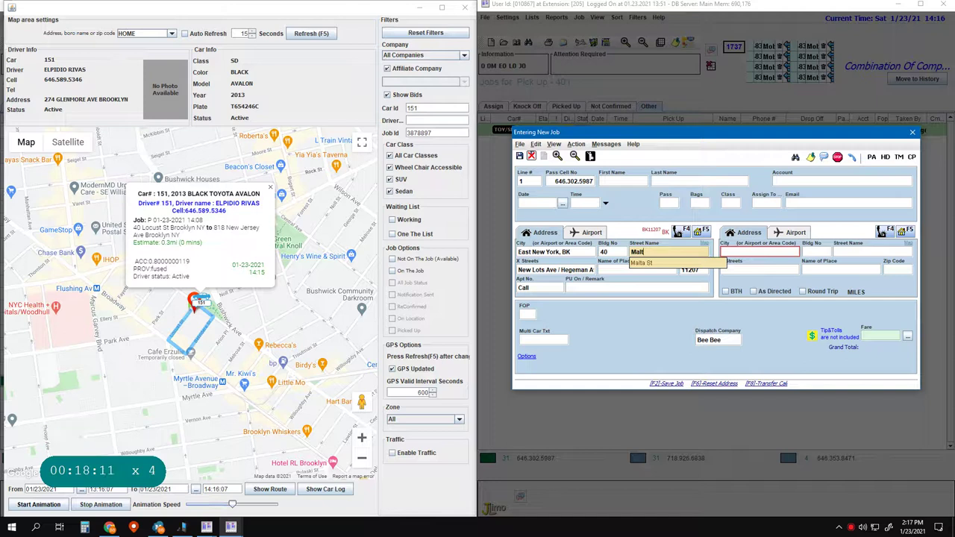
key(BackSpace)
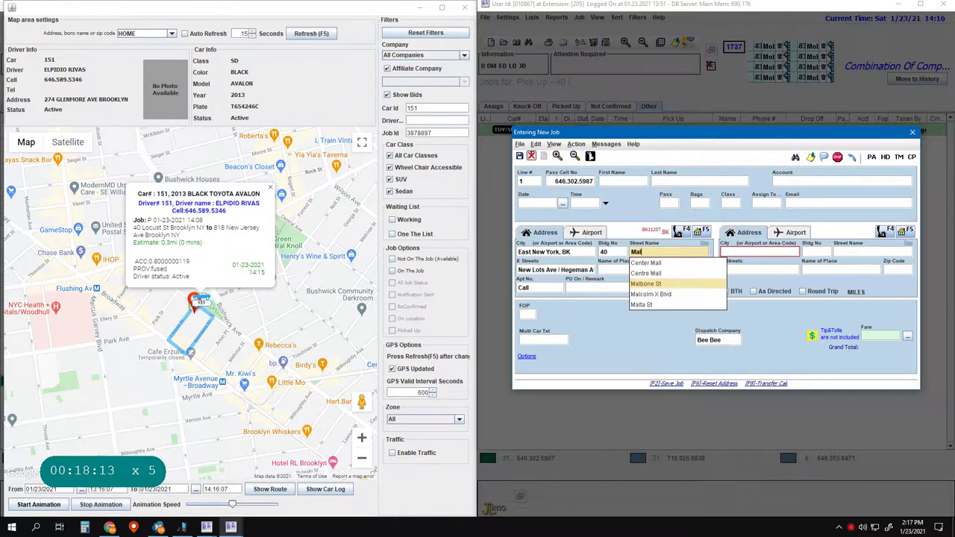
key(Down)
key(Down)
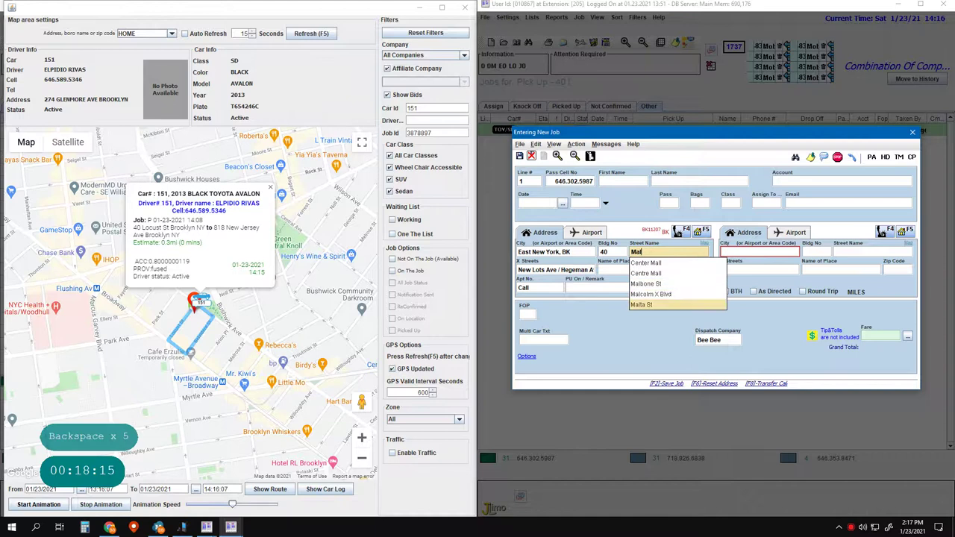
key(BackSpace)
key(BackSpace)
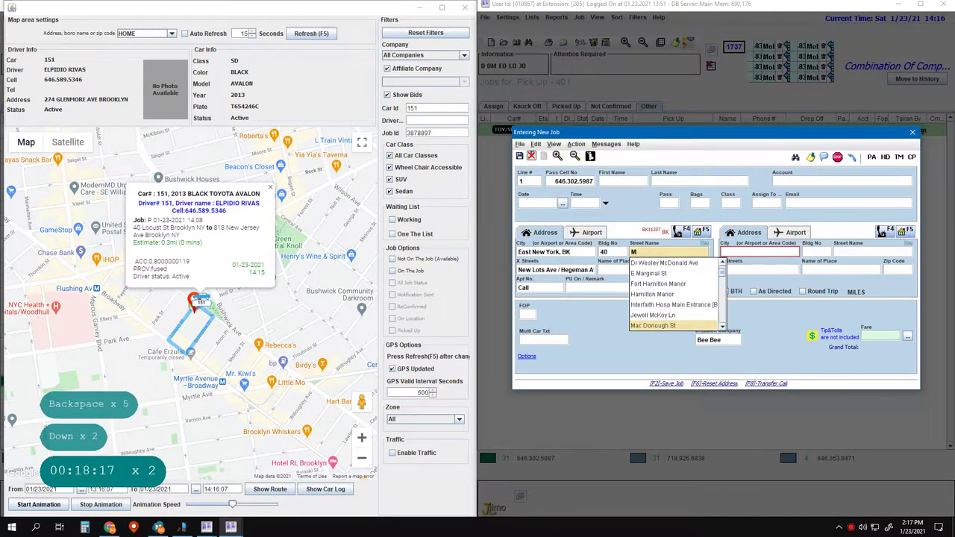
text(il)
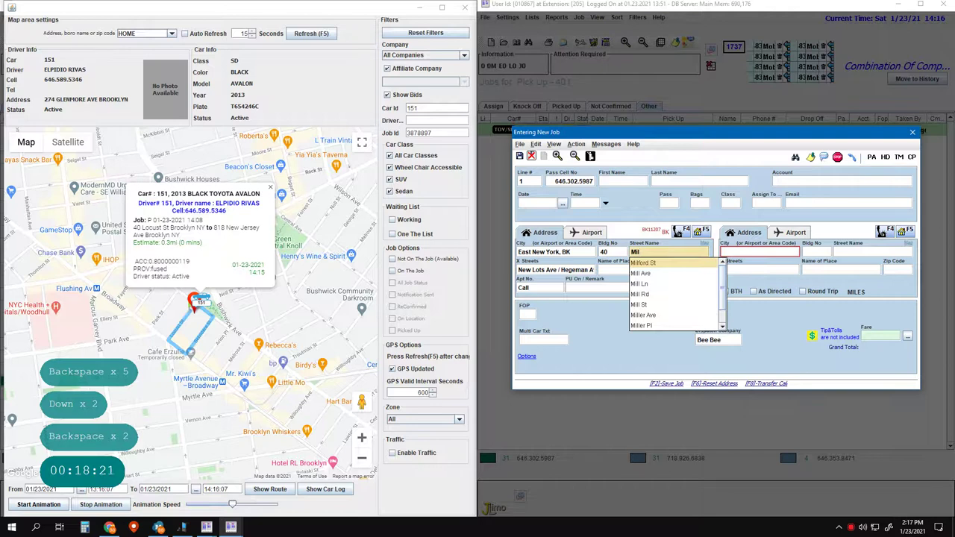
key(Return)
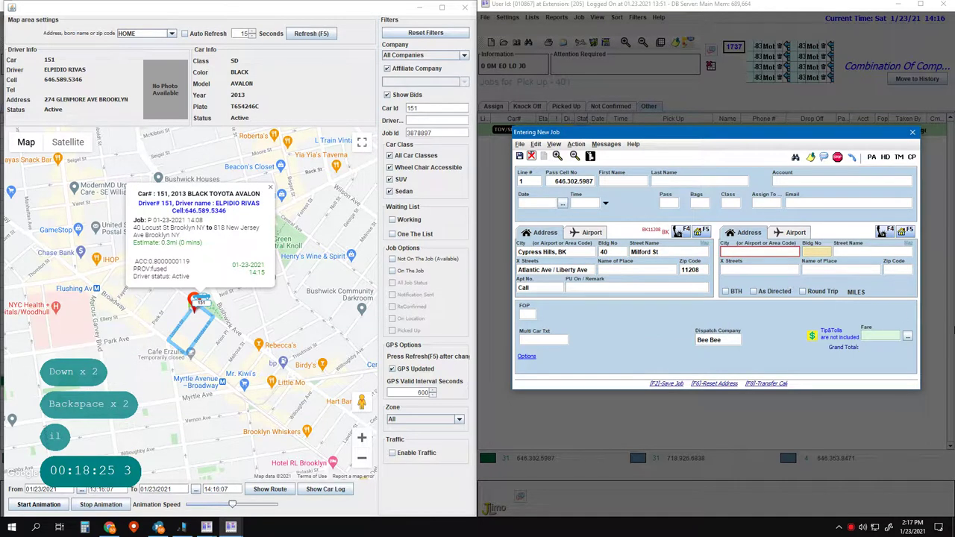
click(810, 252)
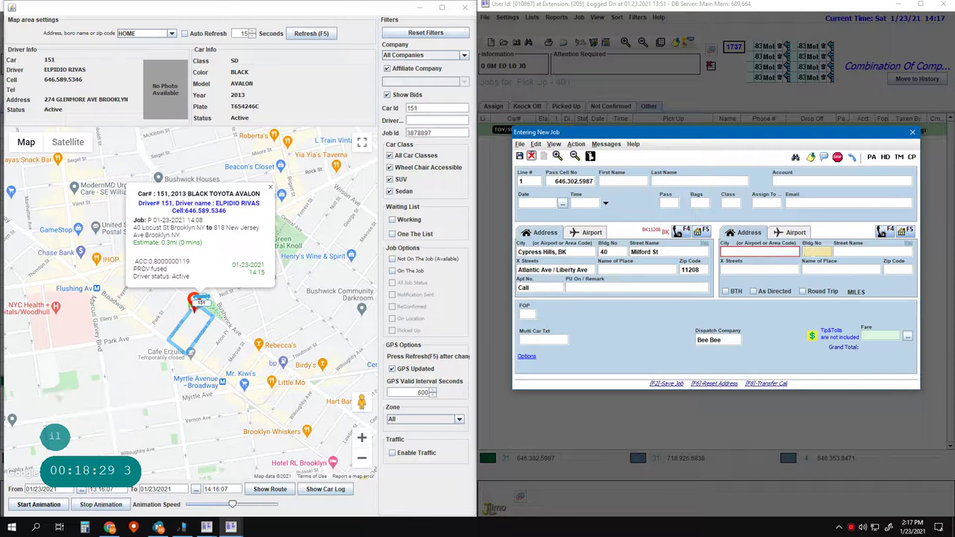
key(Return)
key(Return)
key(Return)
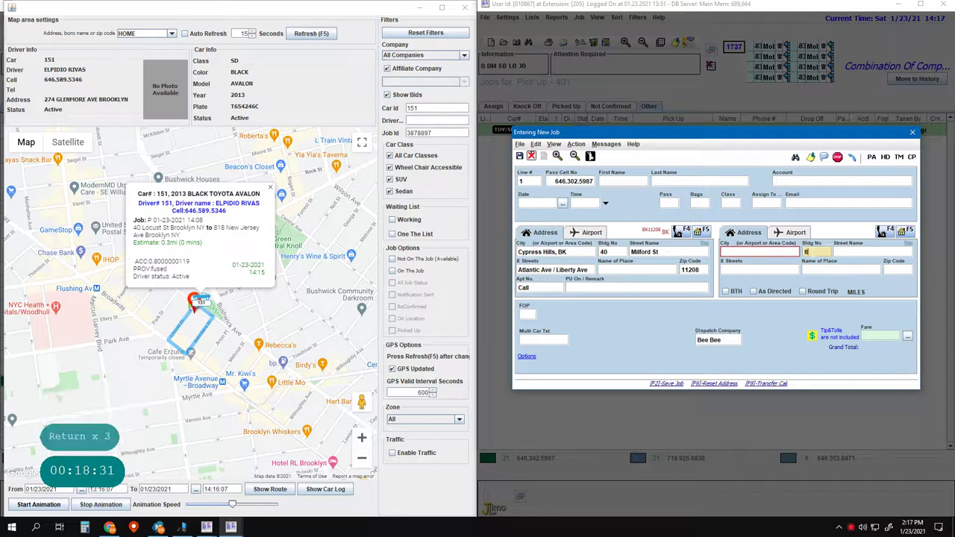
key(space)
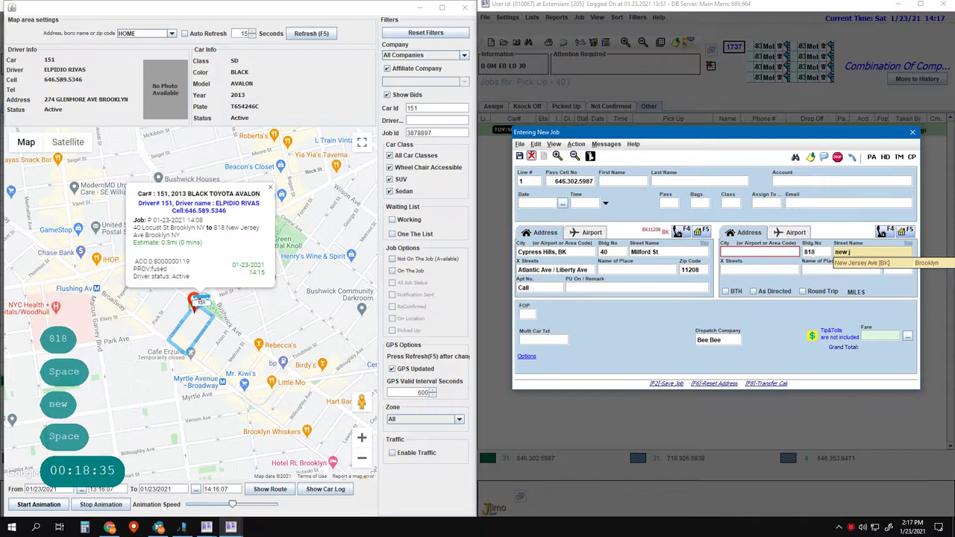
key(Return)
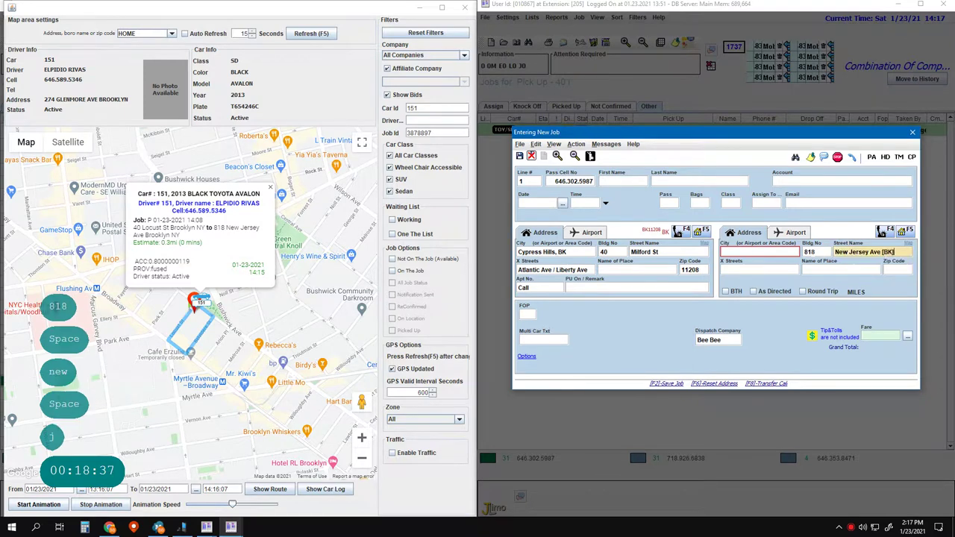
key(Return)
key(Return)
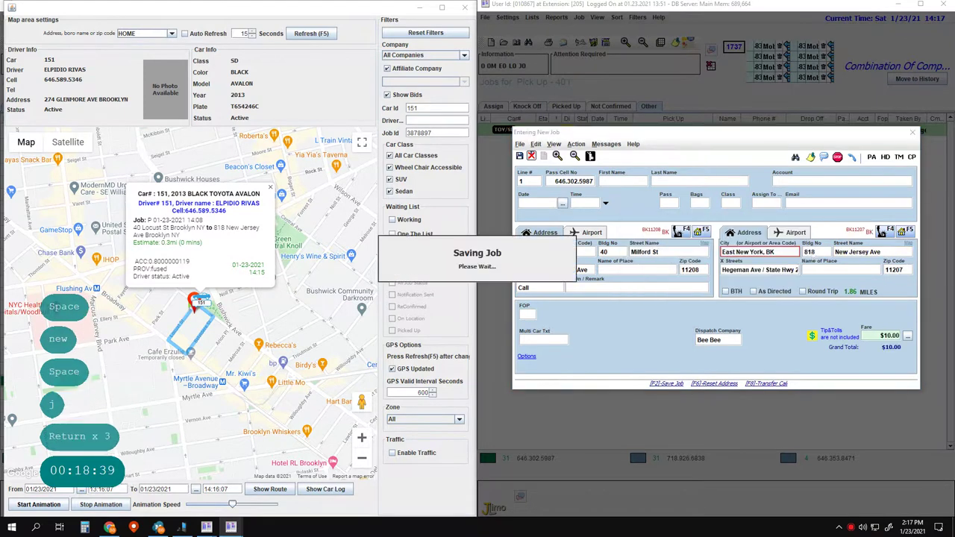
click(758, 325)
key(F2)
key(F2)
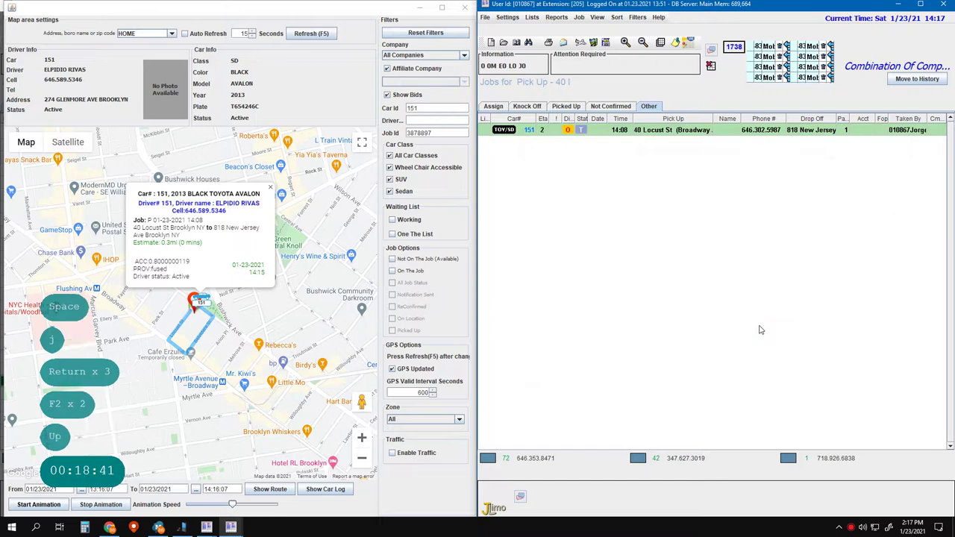
key(Up)
key(Delete)
key(Left)
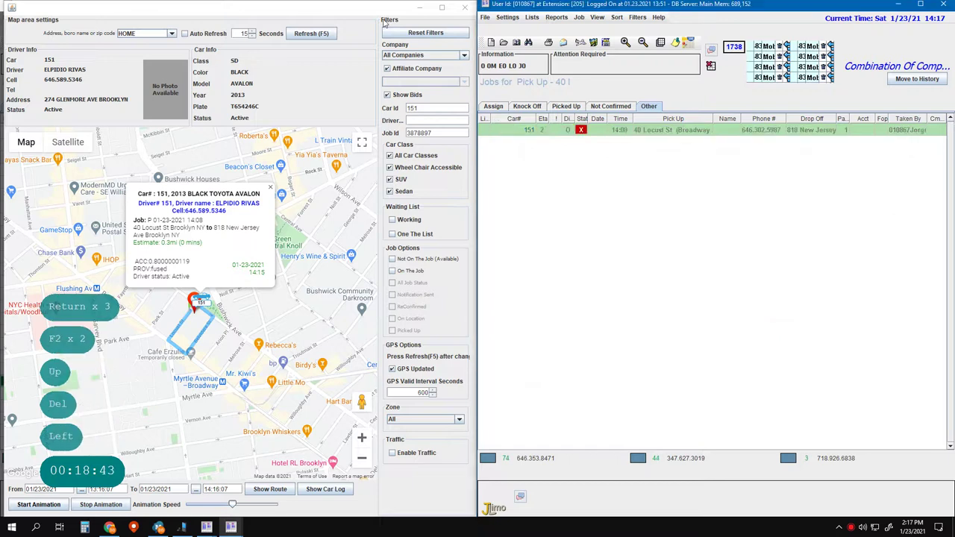
- In the other dispatcher window, quit the unfinished job and close its form
mouse_move(203, 525)
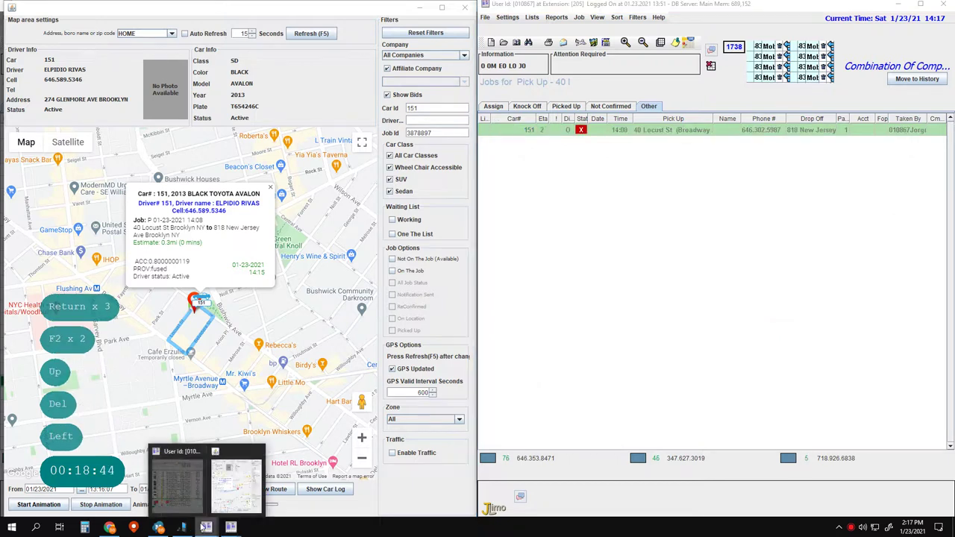
click(179, 492)
key(Return)
click(160, 280)
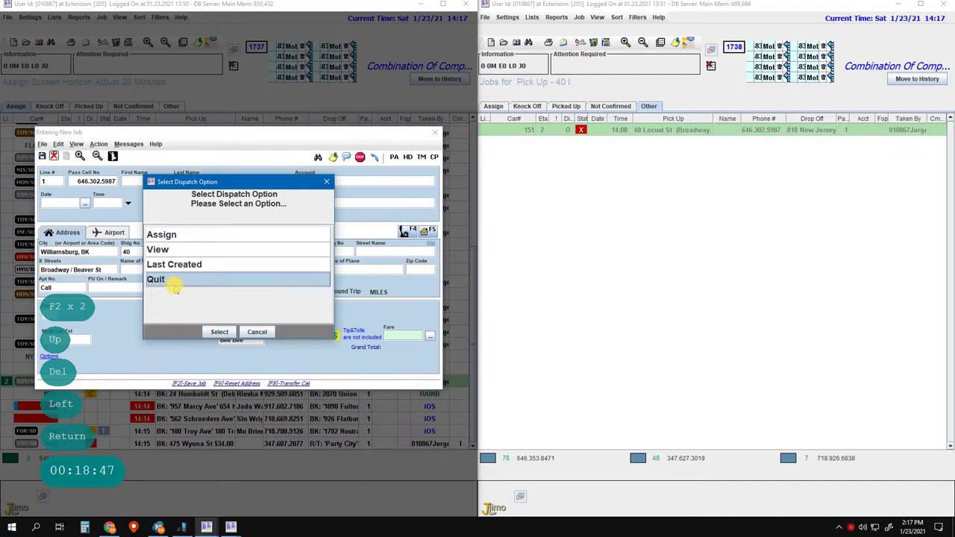
click(218, 331)
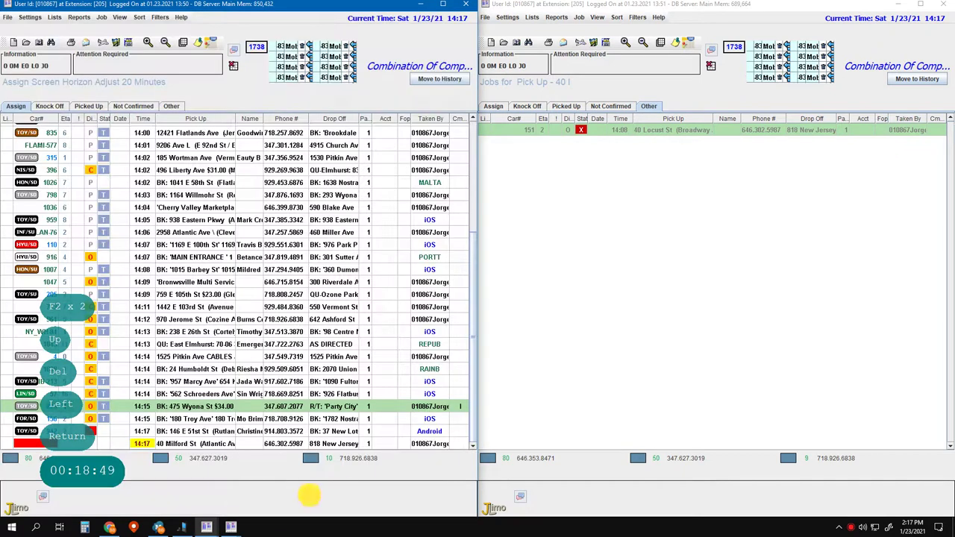
- View the line 2 caller's existing job, close it, and open a blank new-job form
key(Escape)
key(2)
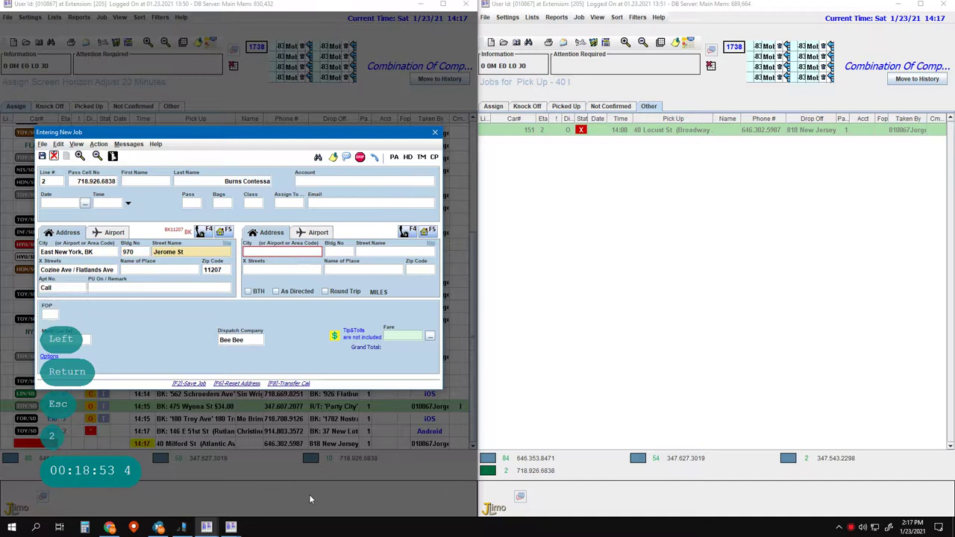
key(Return)
key(Return)
key(Return)
key(Return)
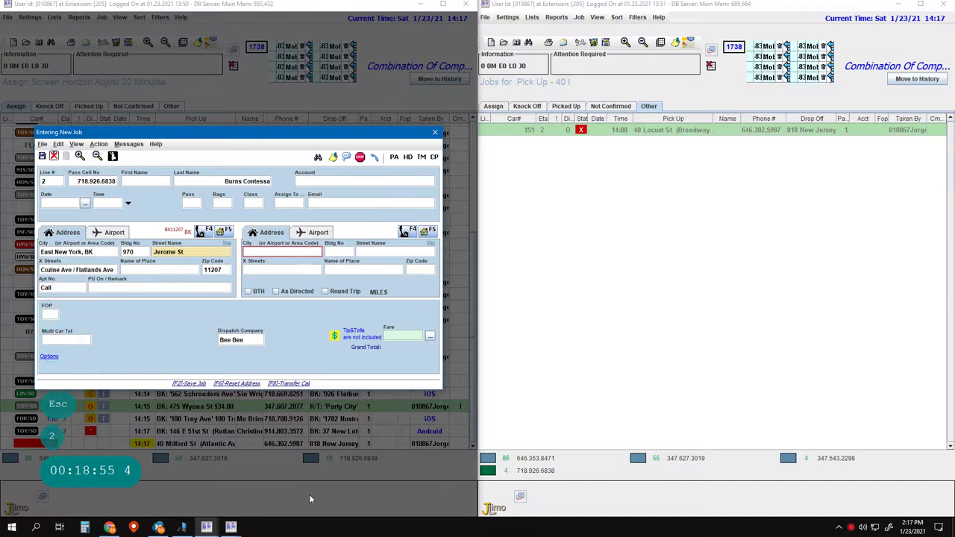
key(Escape)
key(Down)
key(Down)
key(Return)
key(Escape)
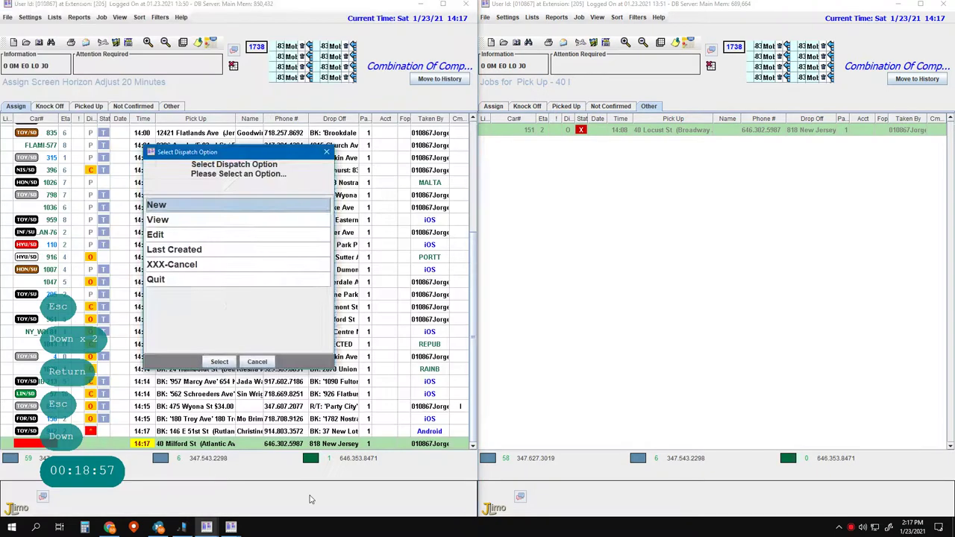
key(Down)
key(Escape)
key(Escape)
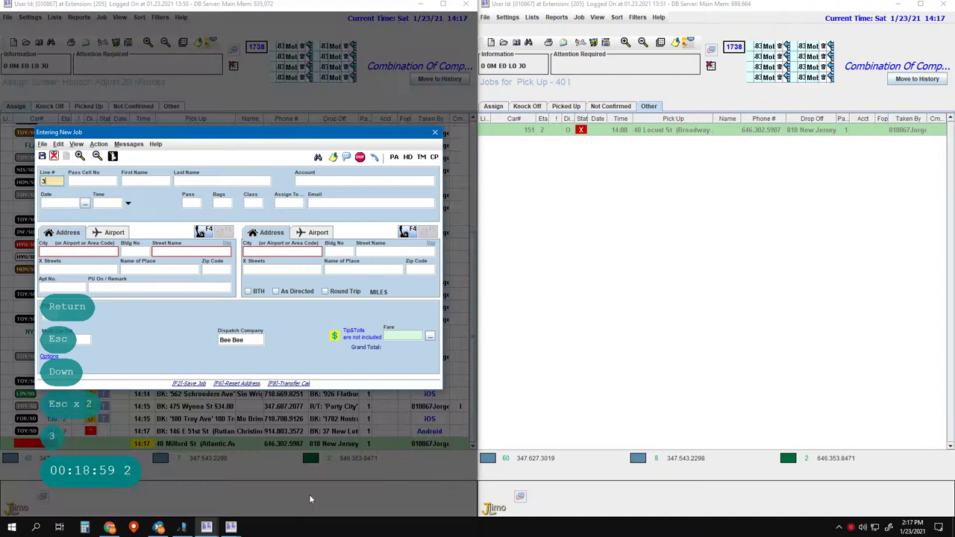
- Load the line 3 caller's job with Apt No 'Call' and close the saved addresses list
text(3)
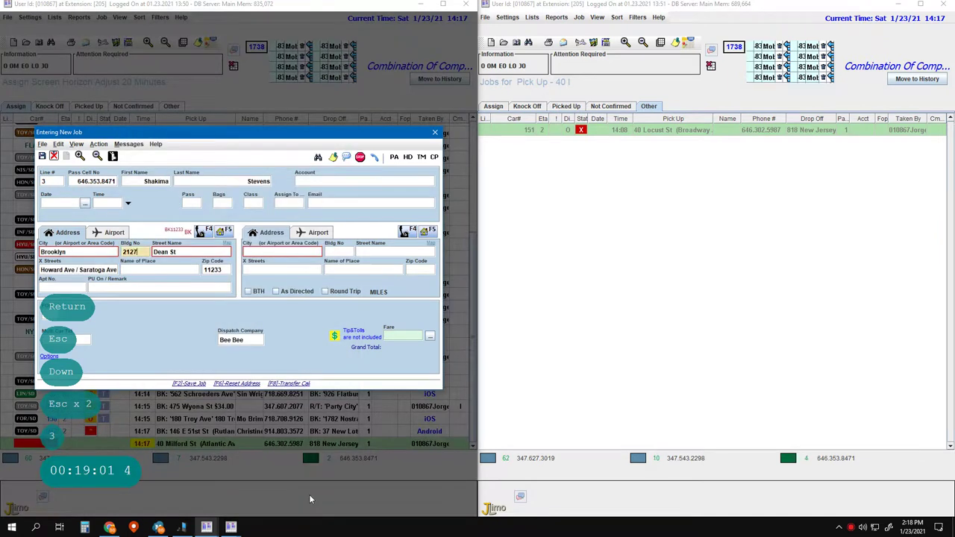
text(Ca)
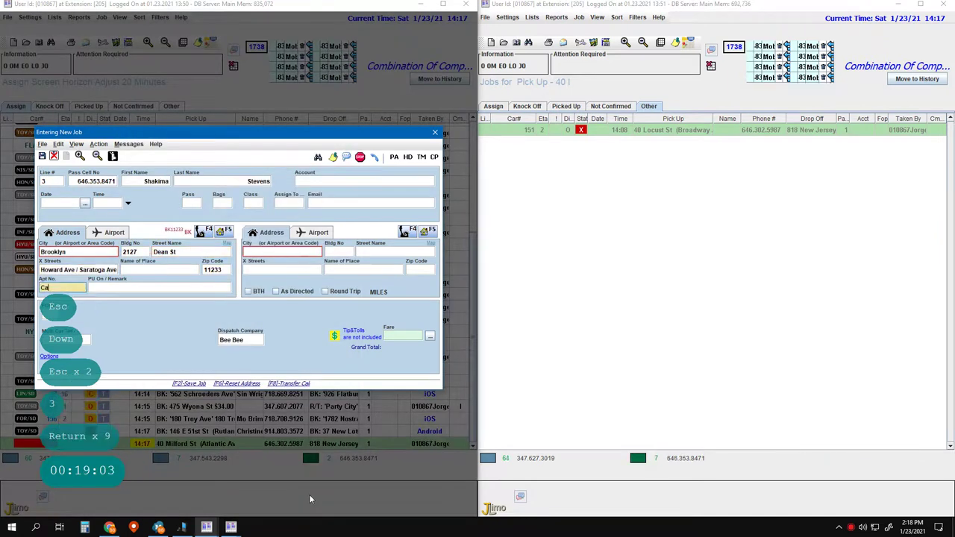
text(ll)
key(Return)
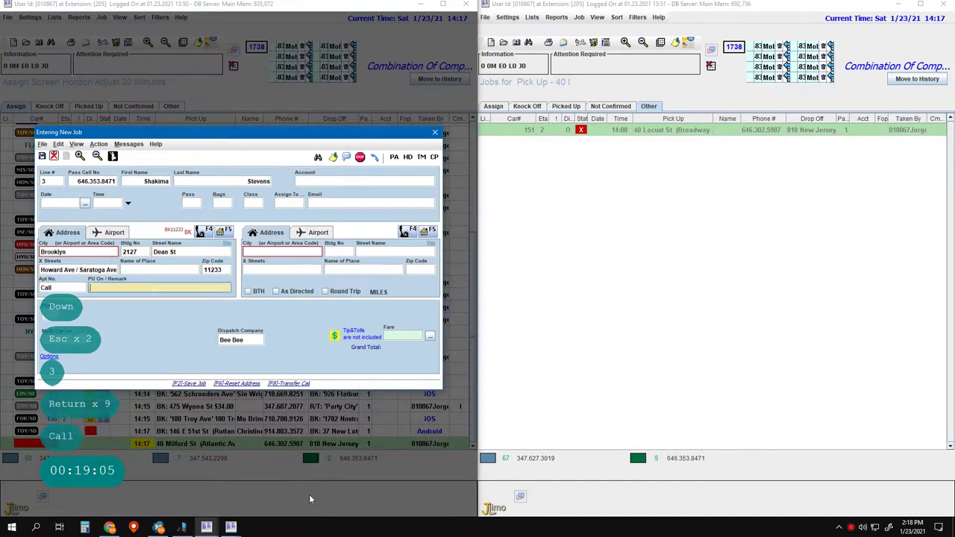
key(Return)
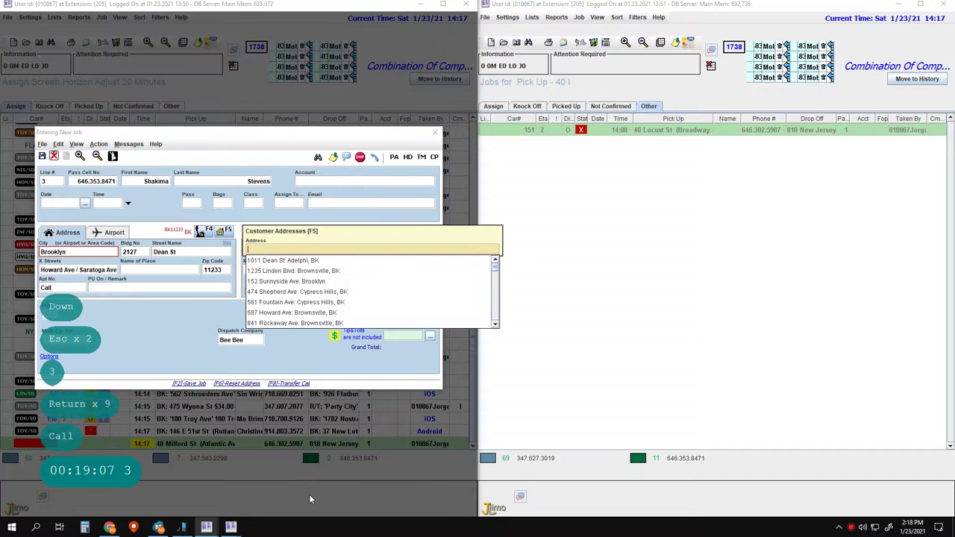
key(Page_Down)
key(Page_Down)
key(Page_Down)
key(Page_Down)
key(Page_Down)
key(Page_Down)
key(Page_Down)
key(Page_Down)
key(Page_Down)
key(Page_Down)
key(Page_Down)
key(Page_Down)
key(Page_Down)
key(Page_Down)
key(Page_Down)
key(Page_Down)
key(Page_Down)
key(Page_Down)
key(Page_Down)
key(Page_Down)
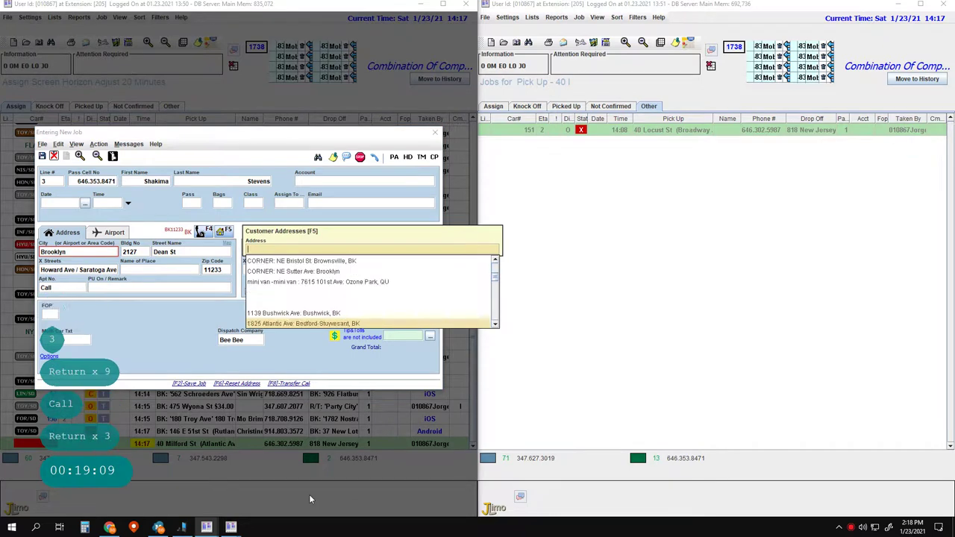
key(Return)
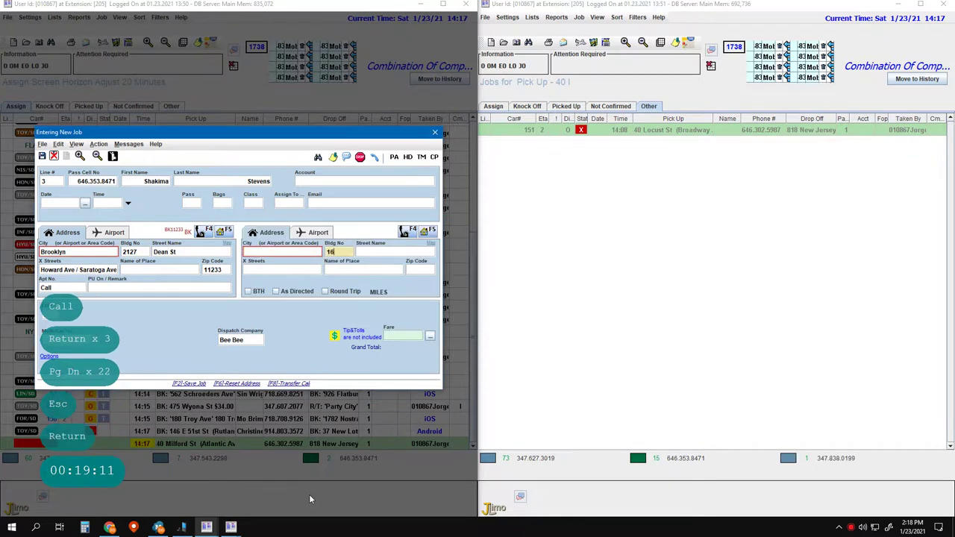
text(16)
key(BackSpace)
key(BackSpace)
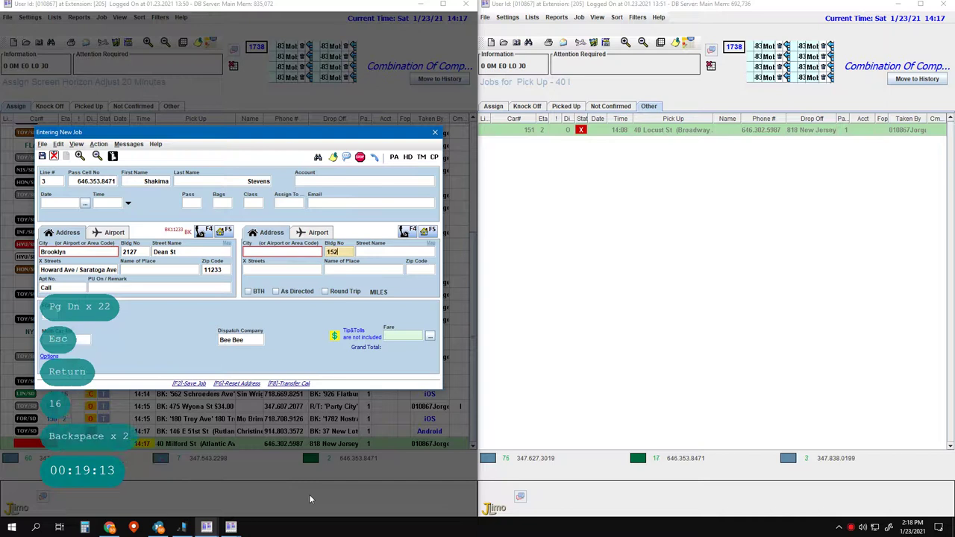
key(space)
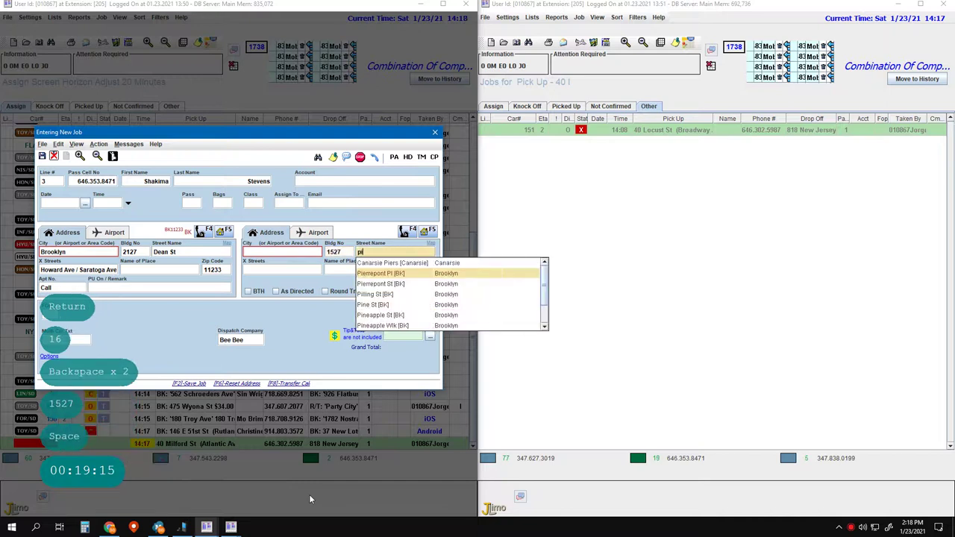
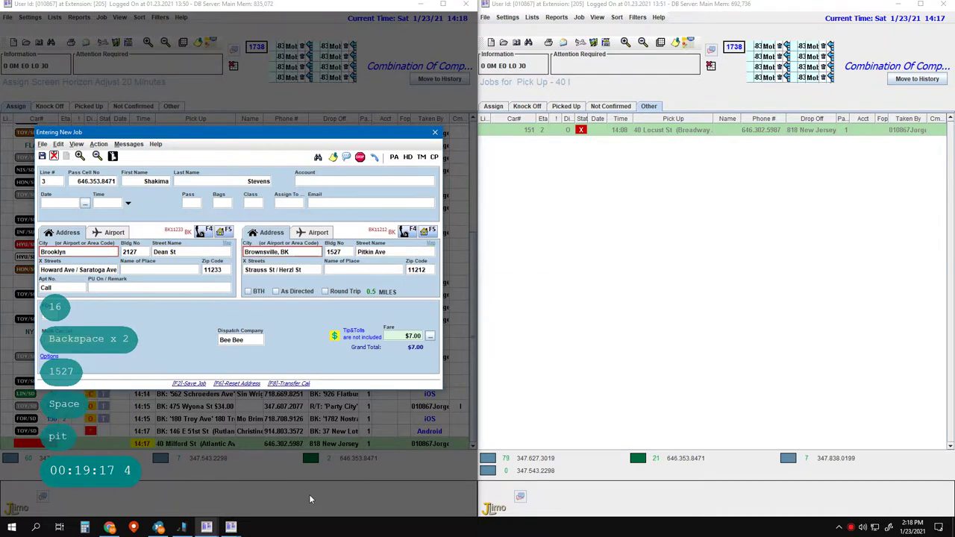
key(Return)
key(Return)
key(Return)
key(Return)
key(Return)
key(Return)
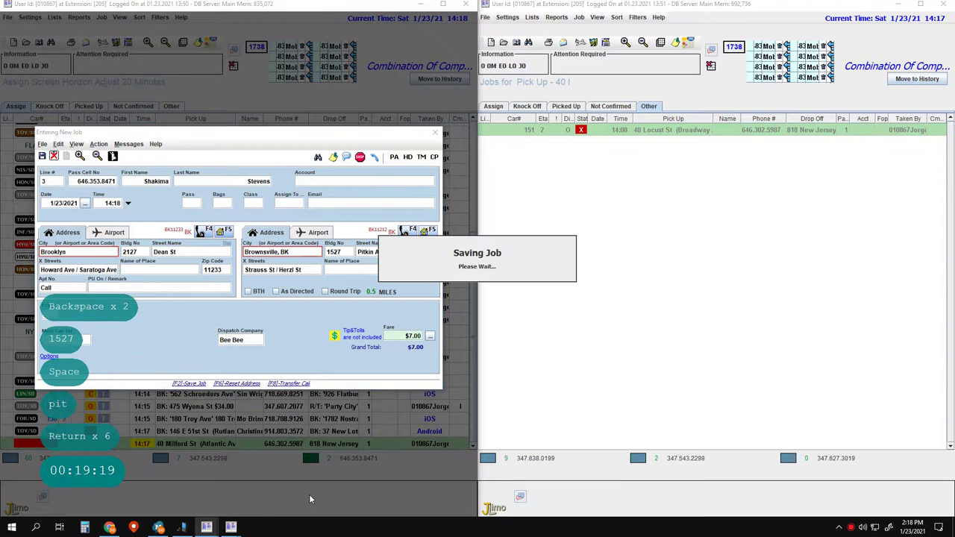
key(F2)
key(F2)
key(1)
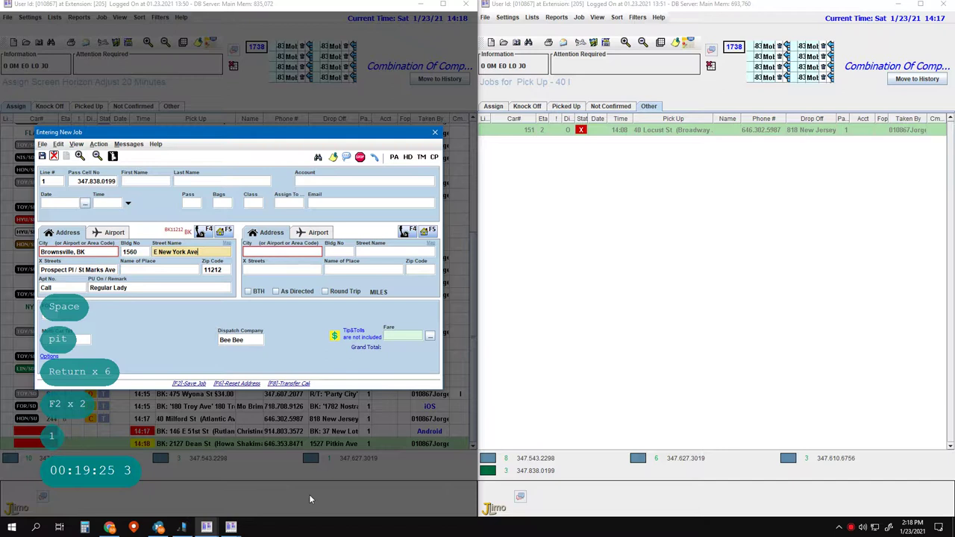
key(Return)
key(Return)
key(Return)
key(ctrl+Delete)
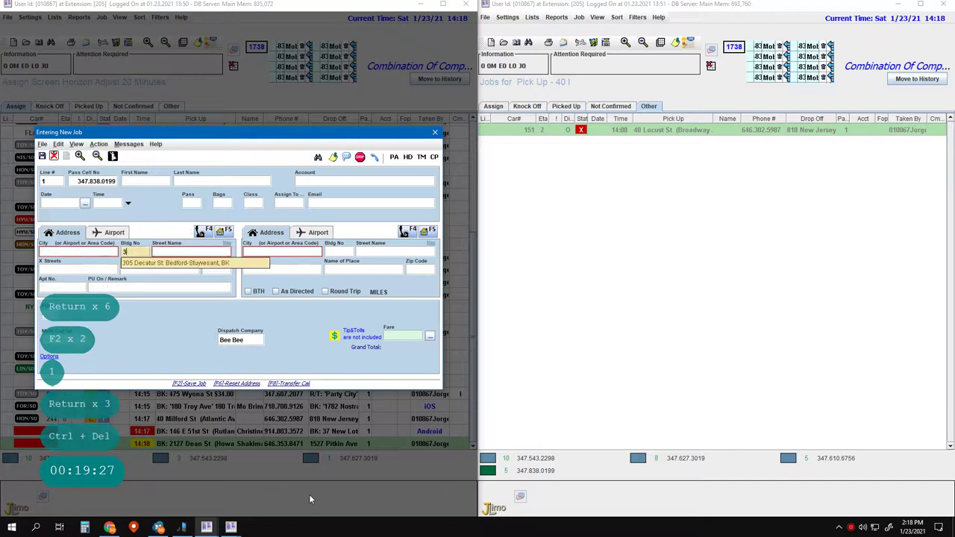
text(305)
key(Return)
key(Return)
key(Return)
key(Return)
key(Return)
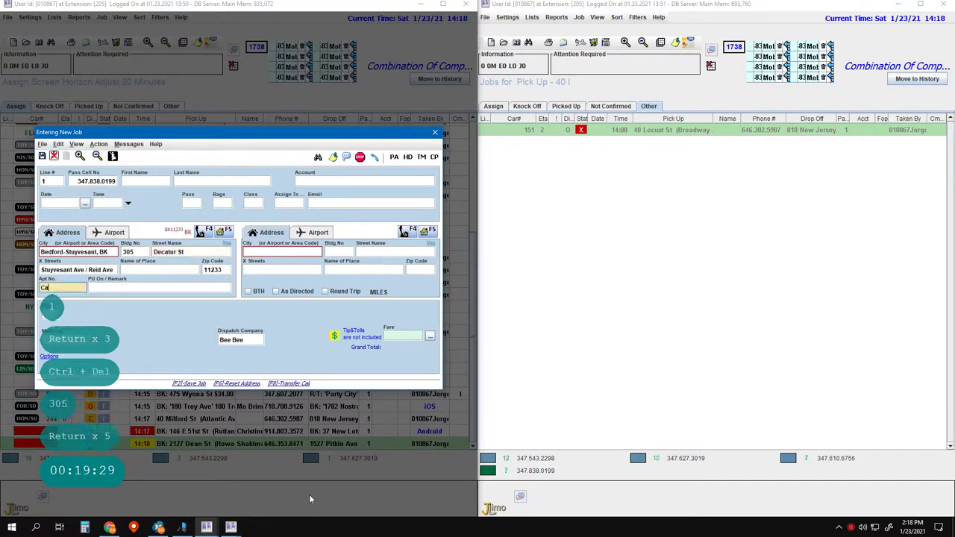
text(Call)
key(Return)
text(Regular)
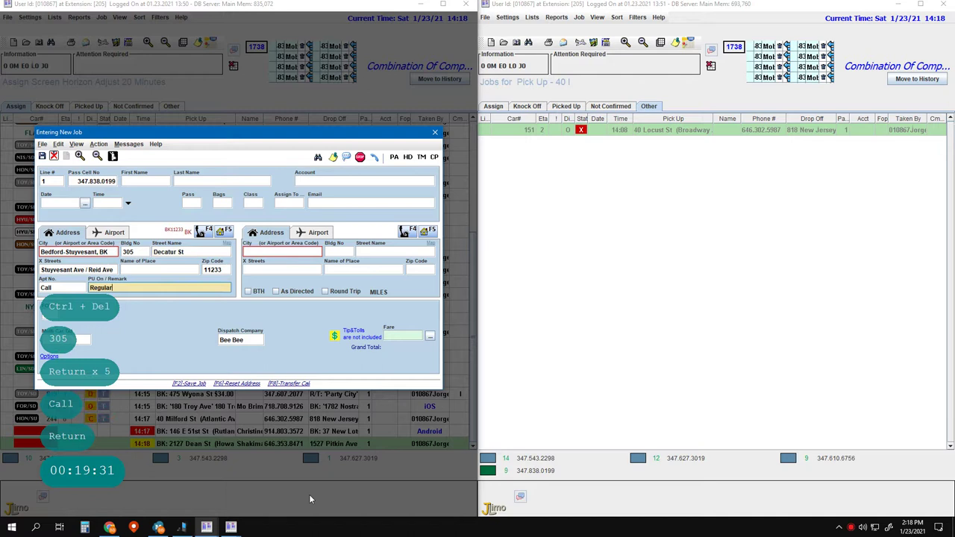
key(Return)
key(Return)
key(Page_Down)
key(Page_Down)
key(Page_Down)
key(Page_Down)
key(Page_Down)
key(Page_Down)
key(Page_Down)
key(Page_Down)
key(Page_Down)
key(Page_Down)
key(Page_Down)
key(Page_Down)
key(Page_Down)
key(Page_Down)
key(Page_Down)
key(Page_Down)
key(Page_Down)
key(Page_Down)
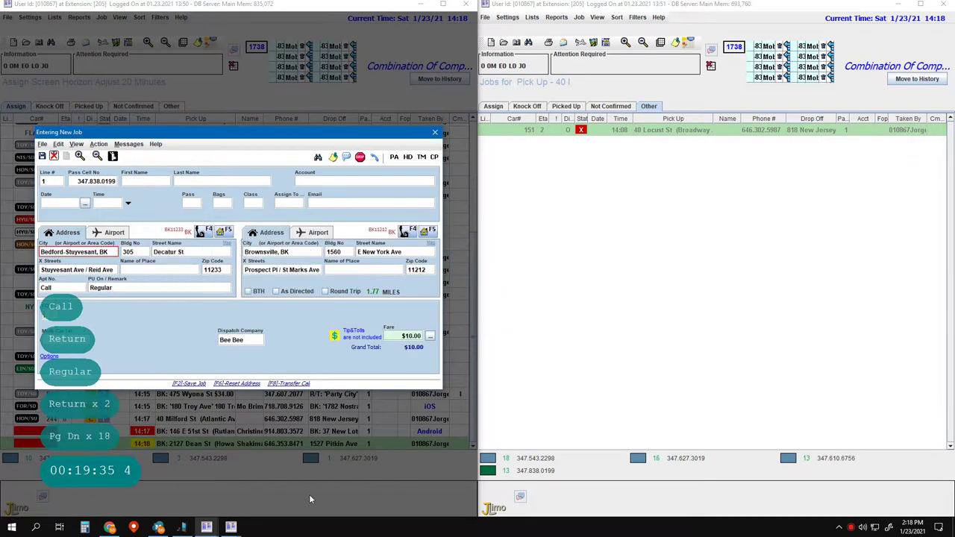
key(Return)
key(Return)
key(Return)
key(Return)
key(Return)
key(Return)
key(Return)
key(Return)
key(Return)
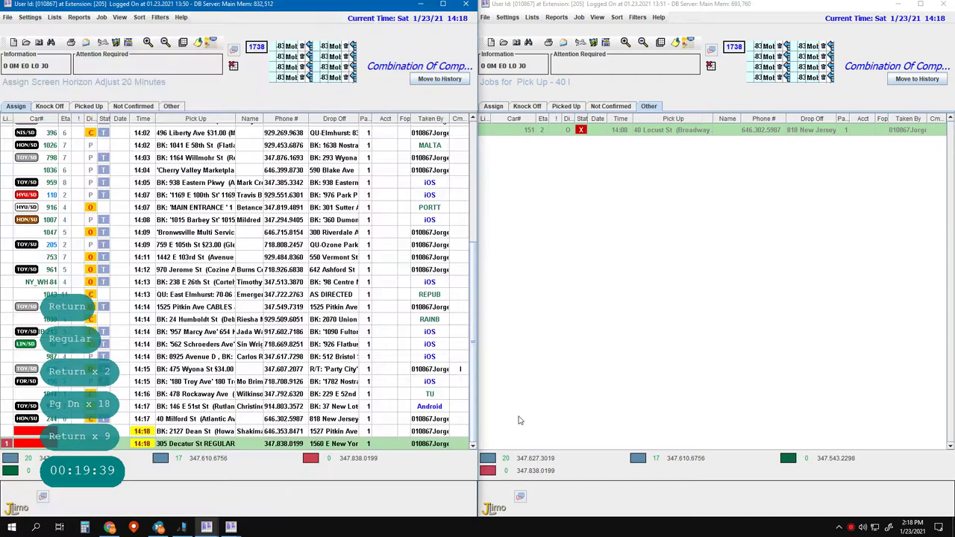
- Save a job with Apt 'Call' to Bank of America, 642 Gateway Dr, then list Assign jobs in the other window
key(F2)
key(F2)
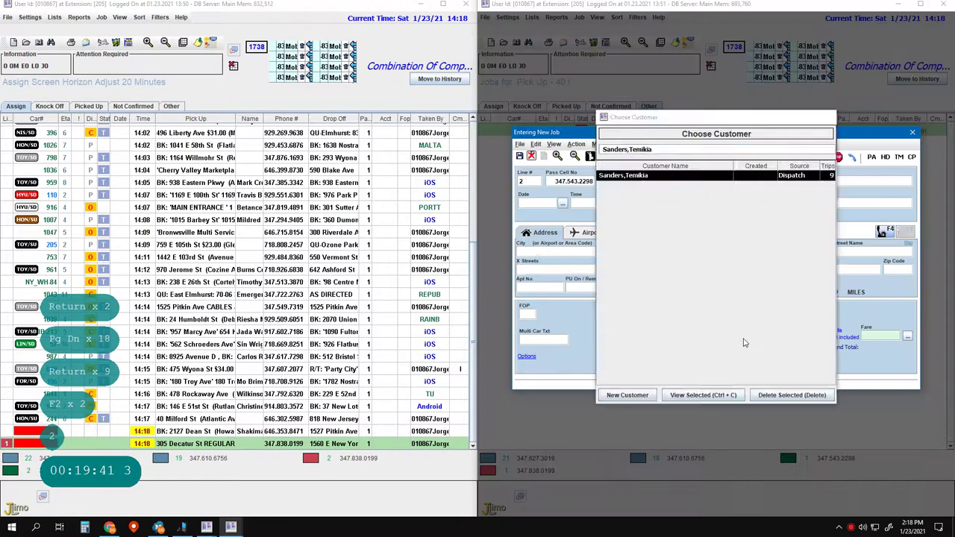
key(Return)
key(Return)
key(Return)
key(Return)
key(Return)
key(Return)
key(Return)
key(Return)
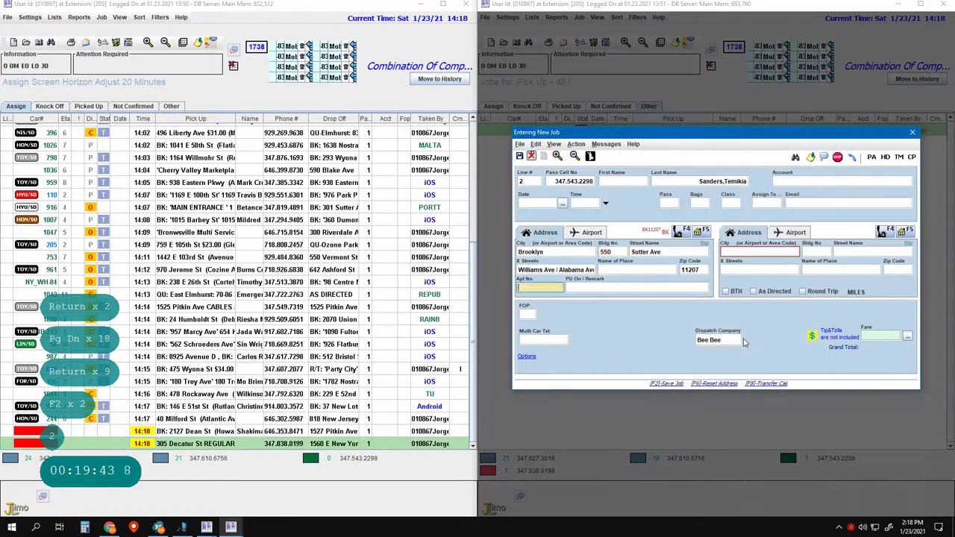
text(Call)
key(Return)
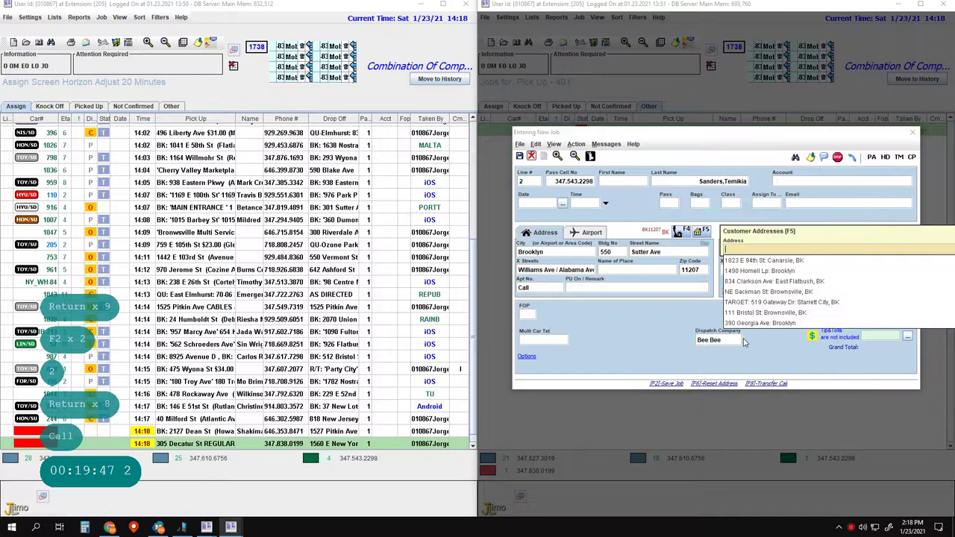
key(Escape)
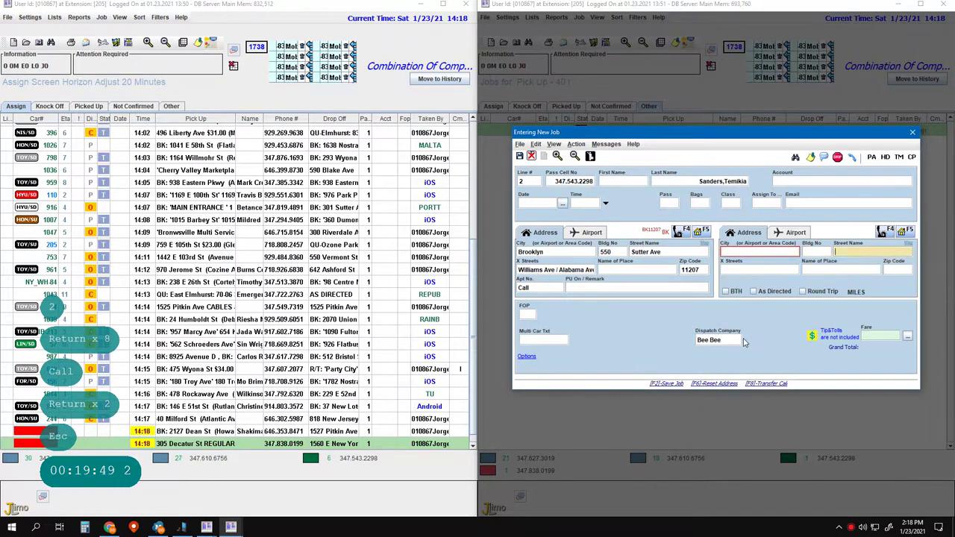
key(Return)
key(Return)
text(boa gatewa)
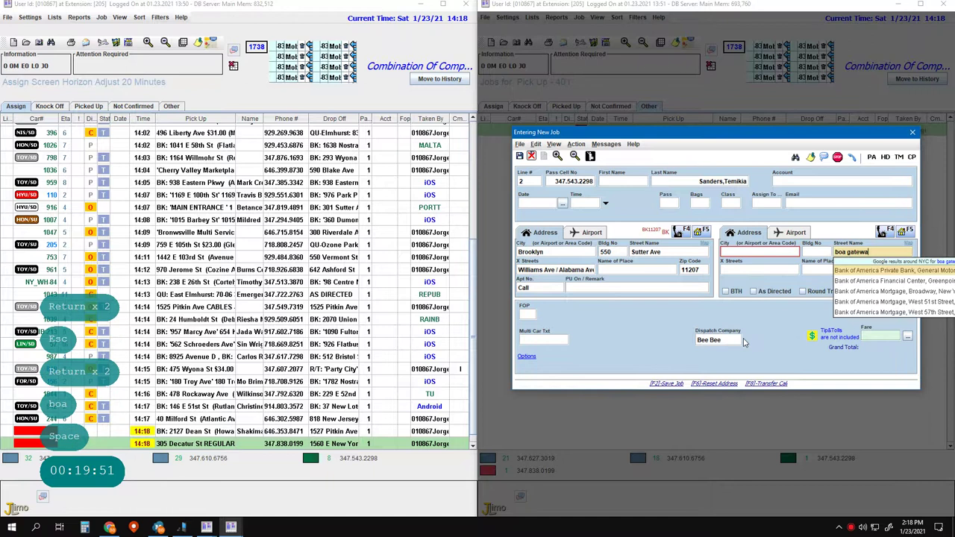
key(Return)
key(Return)
key(Return)
key(Return)
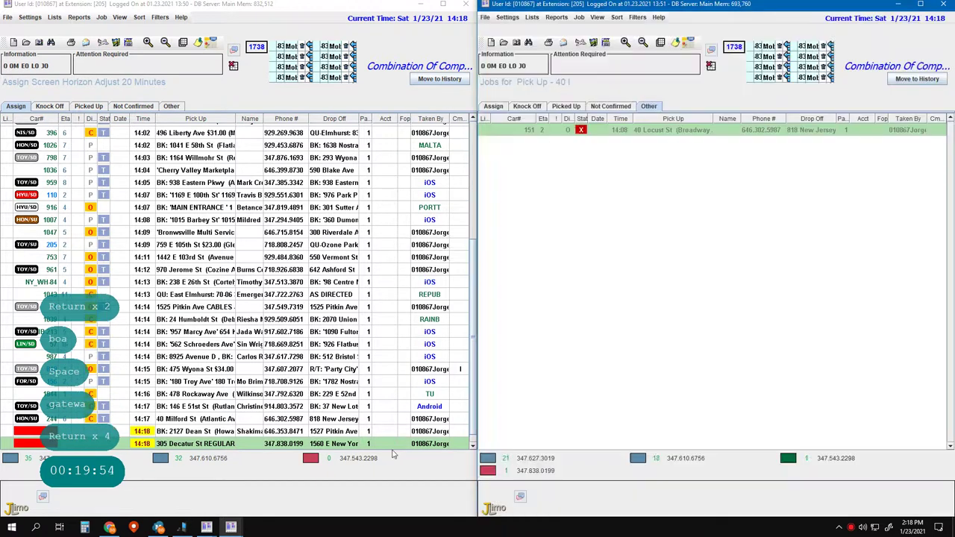
click(554, 324)
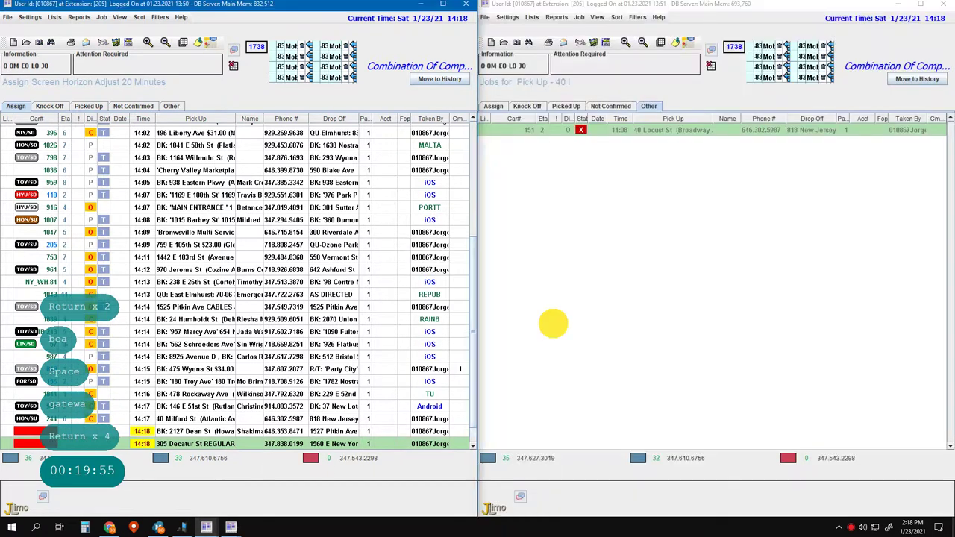
key(F2)
key(F2)
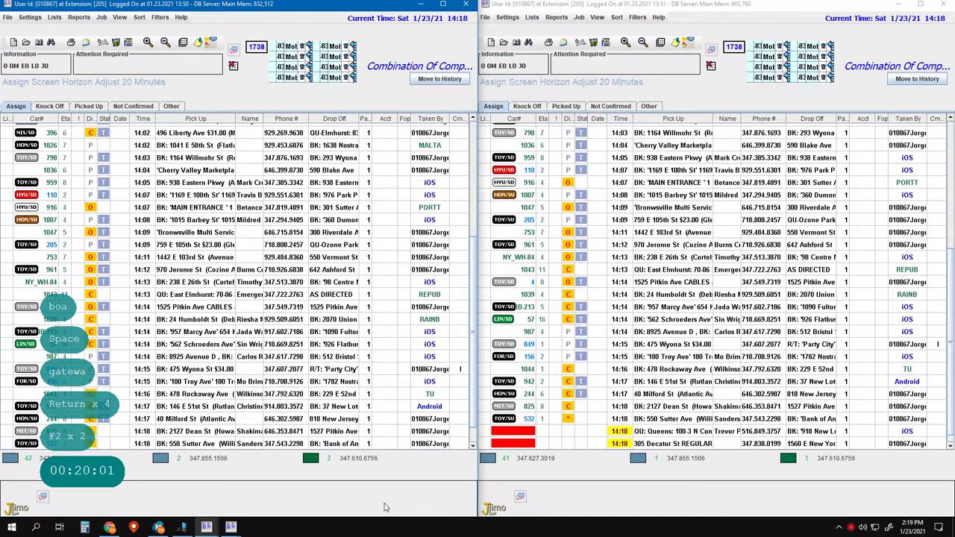
key(a)
key(3)
key(Return)
key(Return)
key(Return)
key(Return)
key(Return)
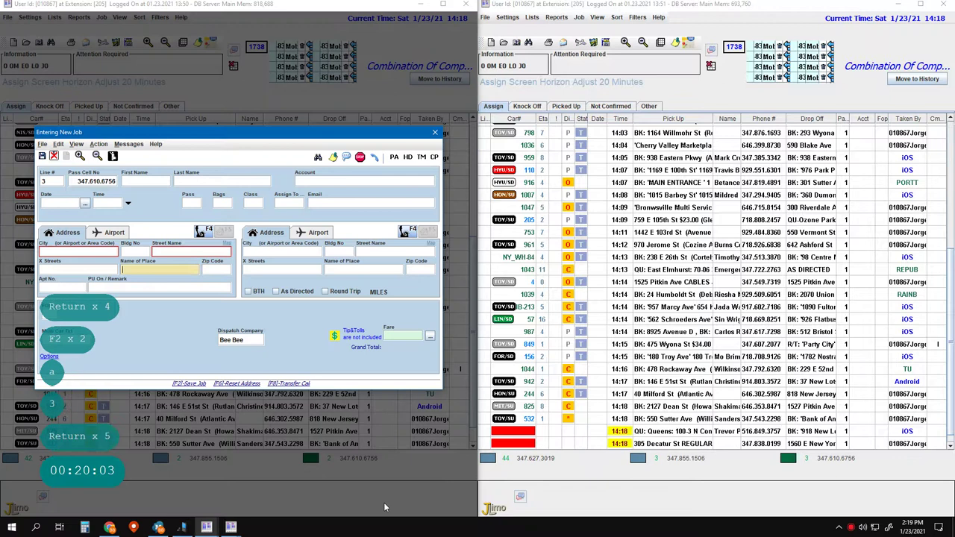
key(Left)
key(Left)
key(Left)
key(Left)
key(space)
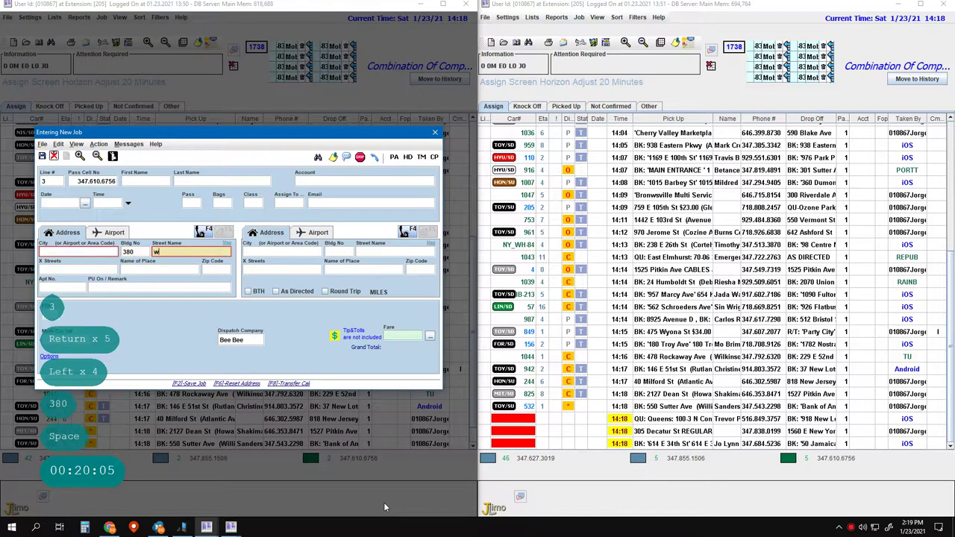
key(Return)
key(Return)
key(Return)
key(Return)
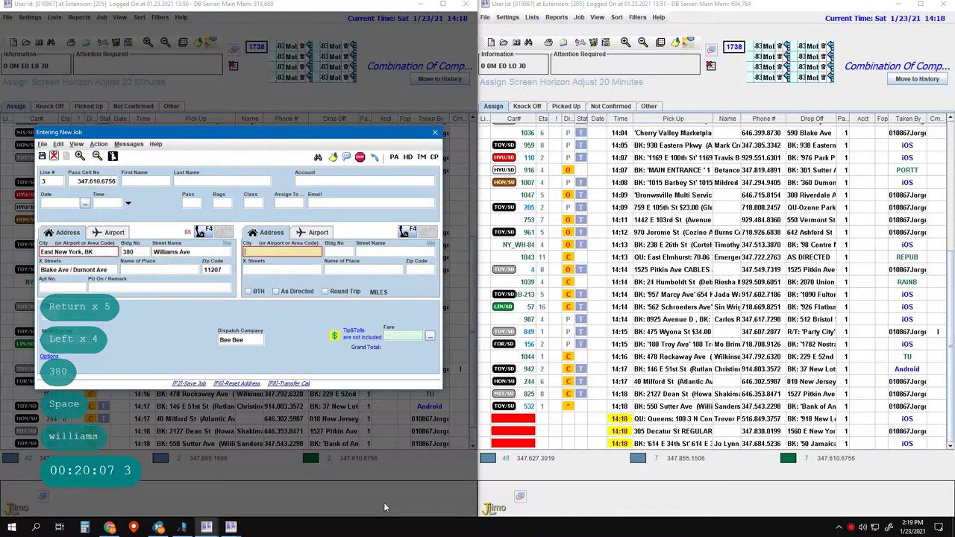
key(Left)
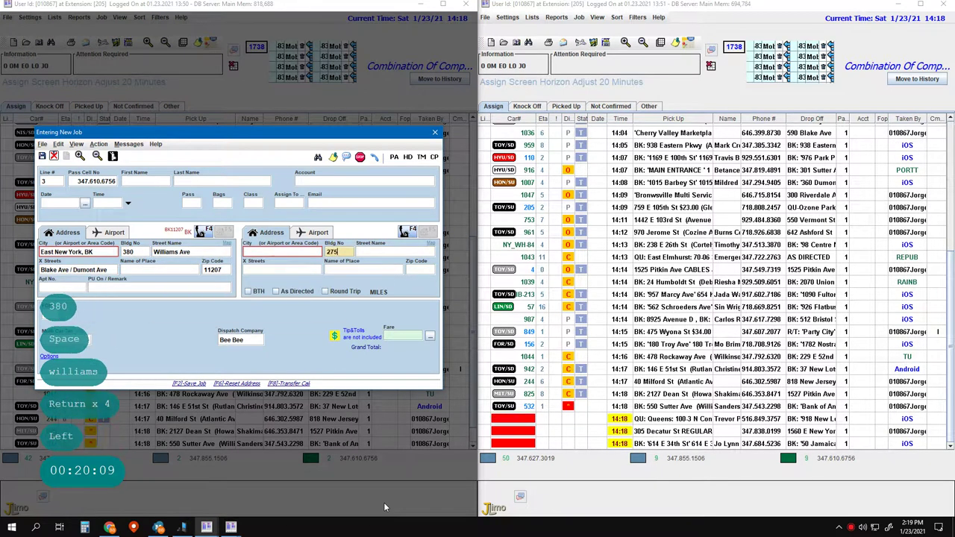
key(space)
key(Down)
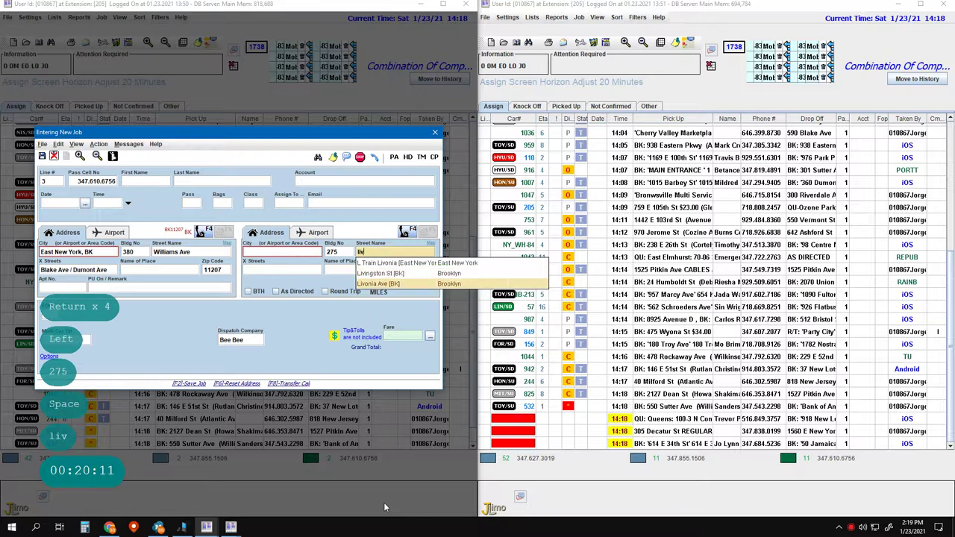
key(Return)
key(Return)
key(Return)
key(Return)
key(Return)
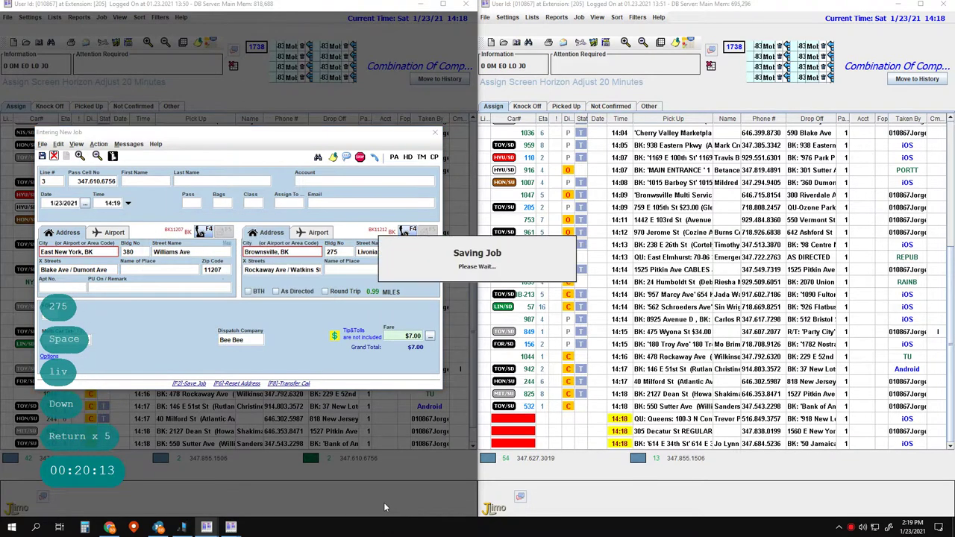
key(F2)
text(1)
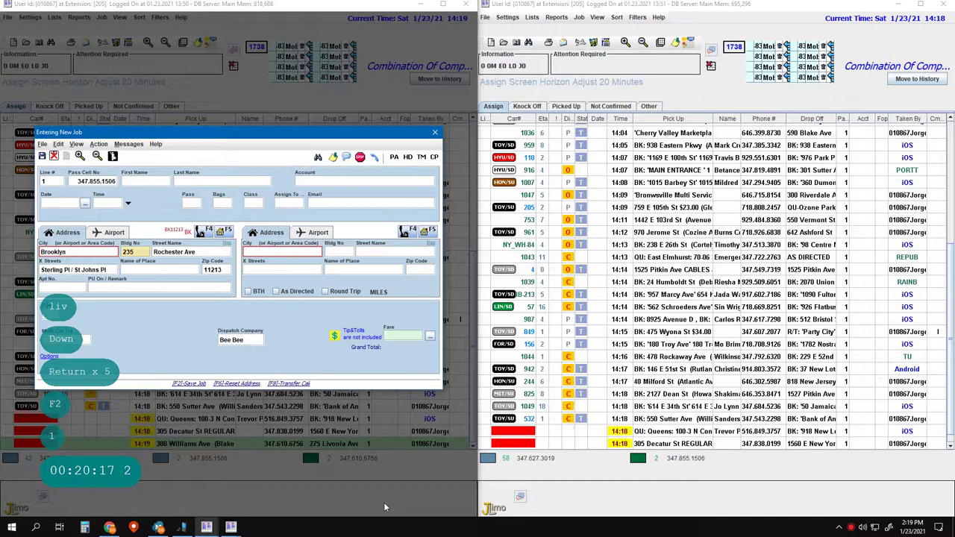
key(Return)
key(Return)
key(ctrl+Delete)
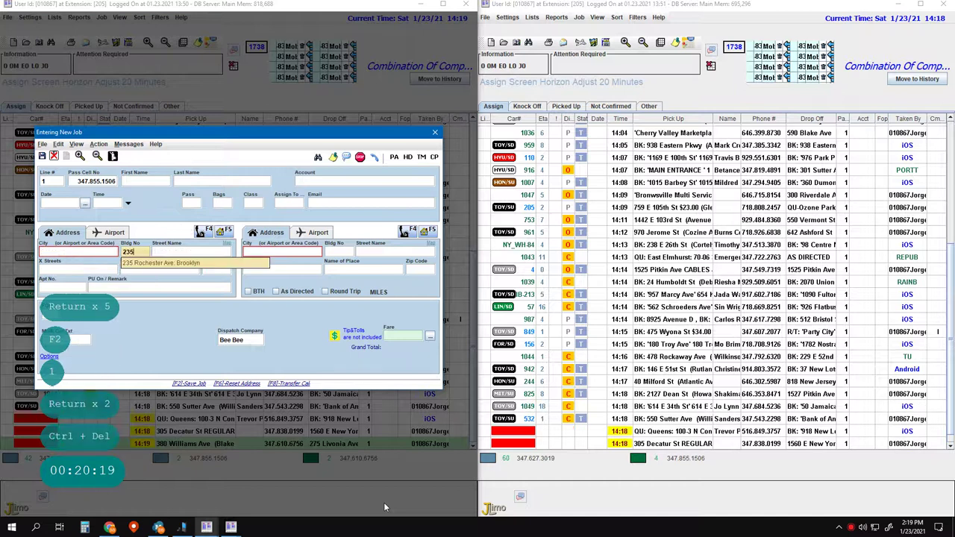
text(235)
key(Return)
key(Return)
key(Return)
key(Return)
key(Return)
key(Return)
key(Left)
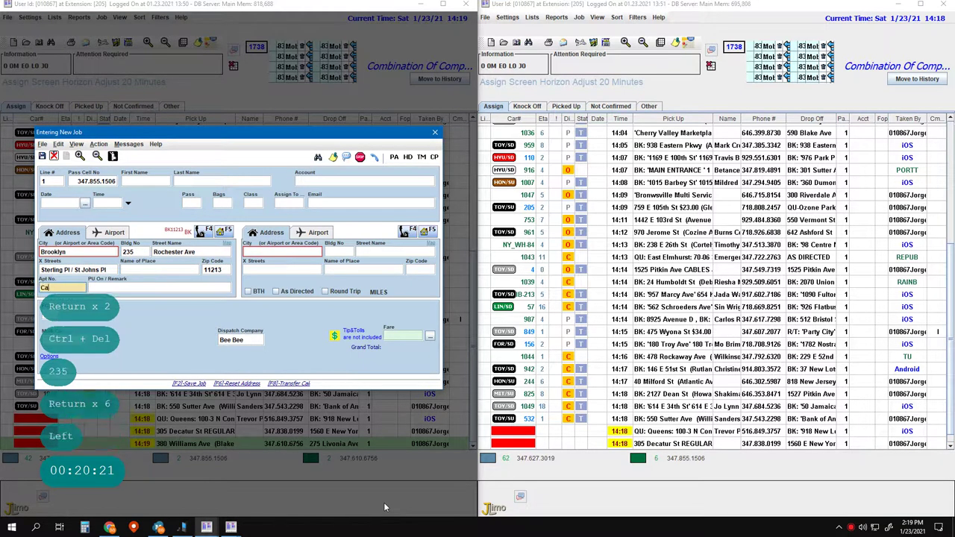
text(Call)
key(Return)
key(Return)
key(Return)
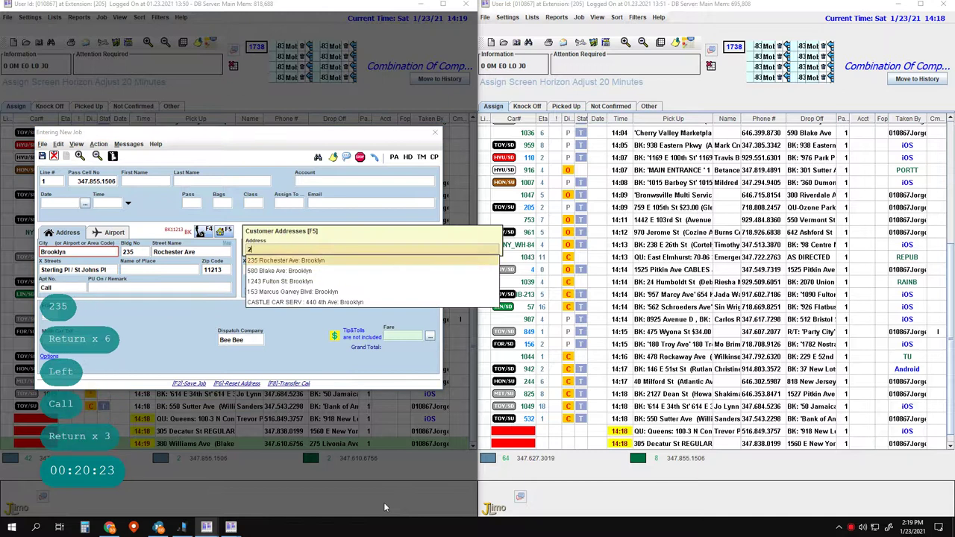
text(223)
key(Escape)
key(Return)
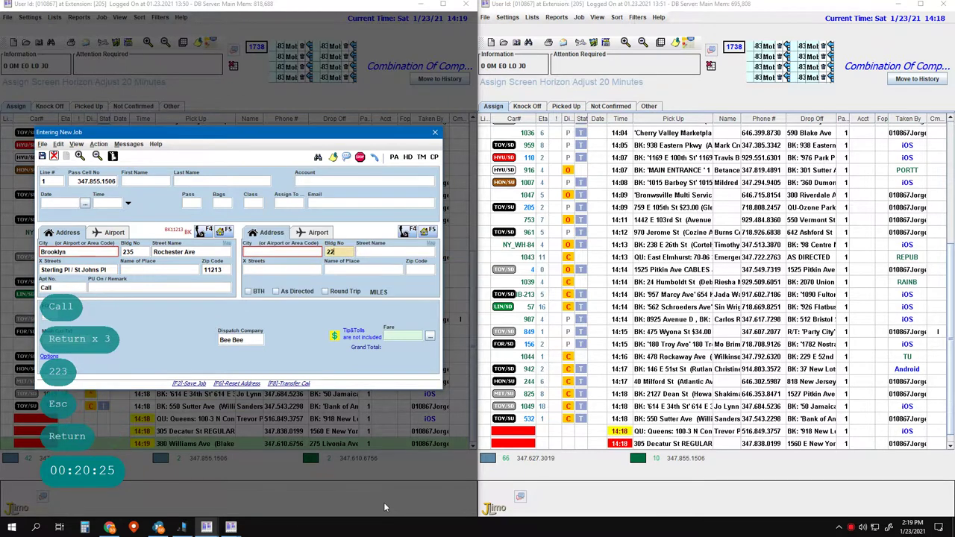
key(space)
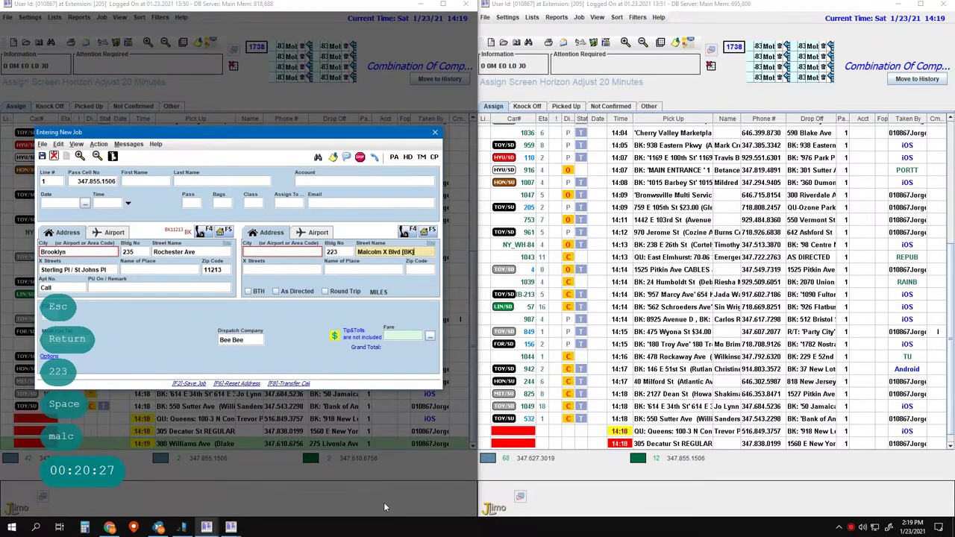
key(Return)
key(Return)
key(Return)
key(Return)
key(Return)
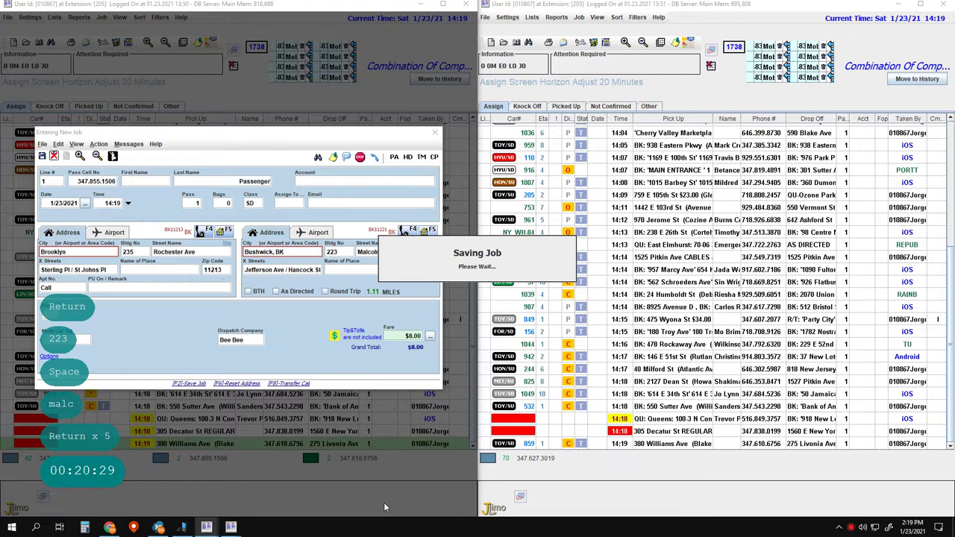
key(F2)
- Start the line 4 job with default date and time, and enter the passenger's phone number and pickup details
text(4)
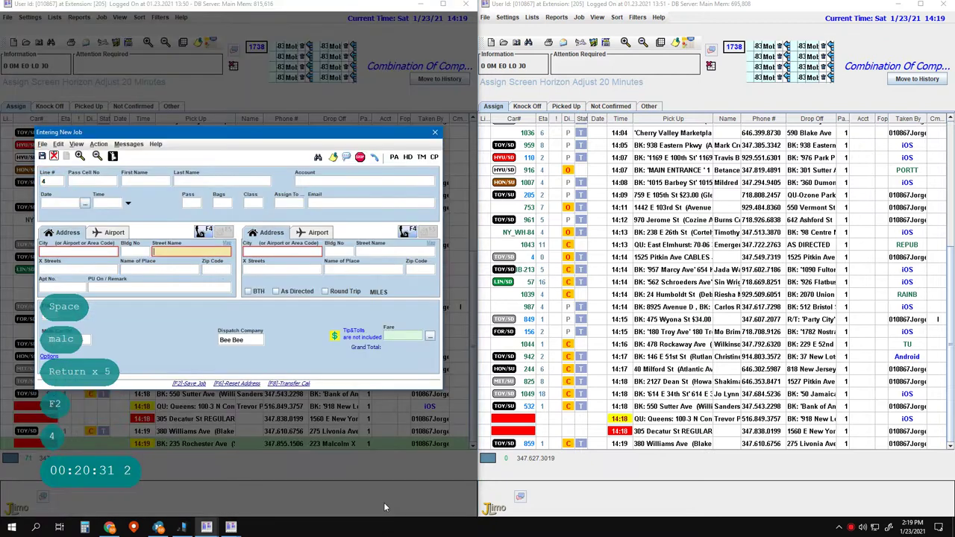
key(Return)
key(Return)
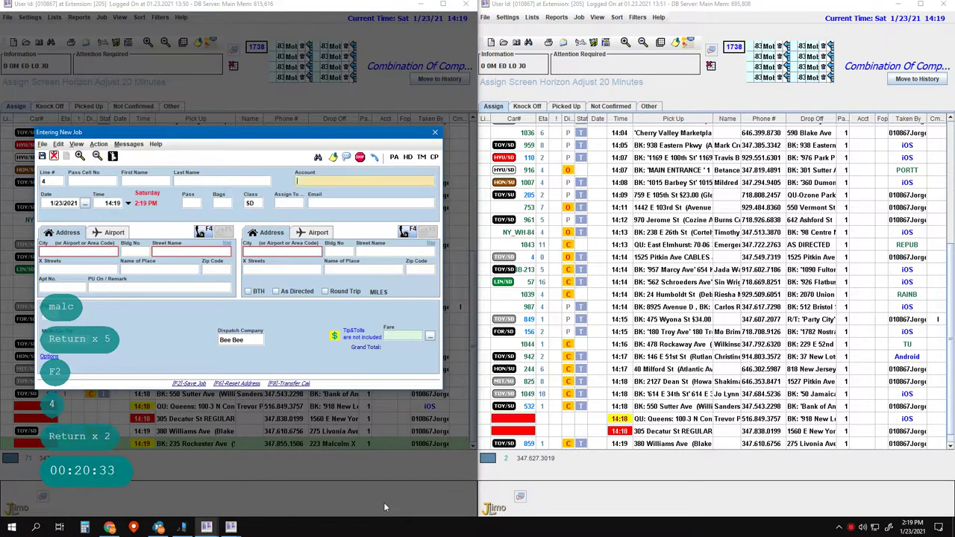
key(Left)
key(Left)
key(Left)
key(Left)
key(Left)
key(Left)
key(Left)
key(Left)
key(Left)
key(Left)
key(Left)
key(Left)
key(Left)
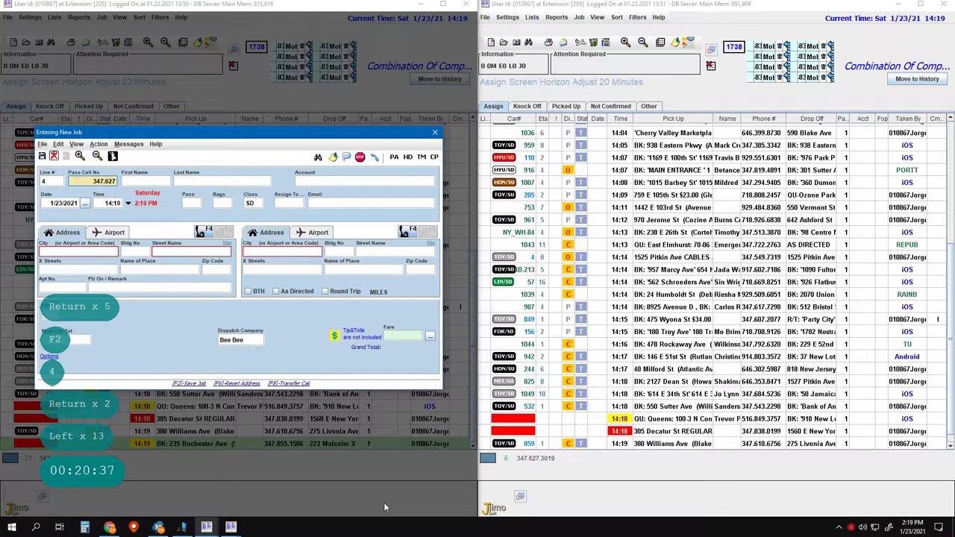
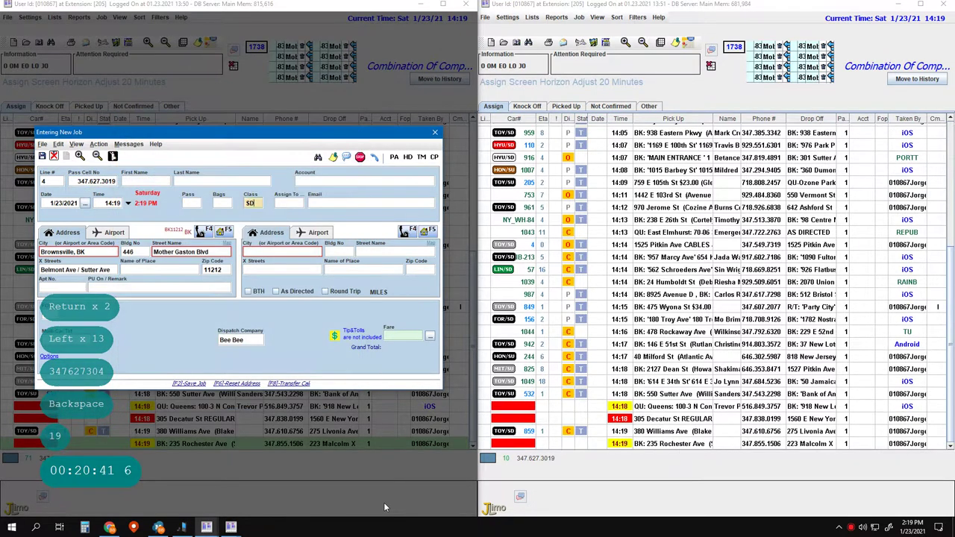
key(Return)
key(Return)
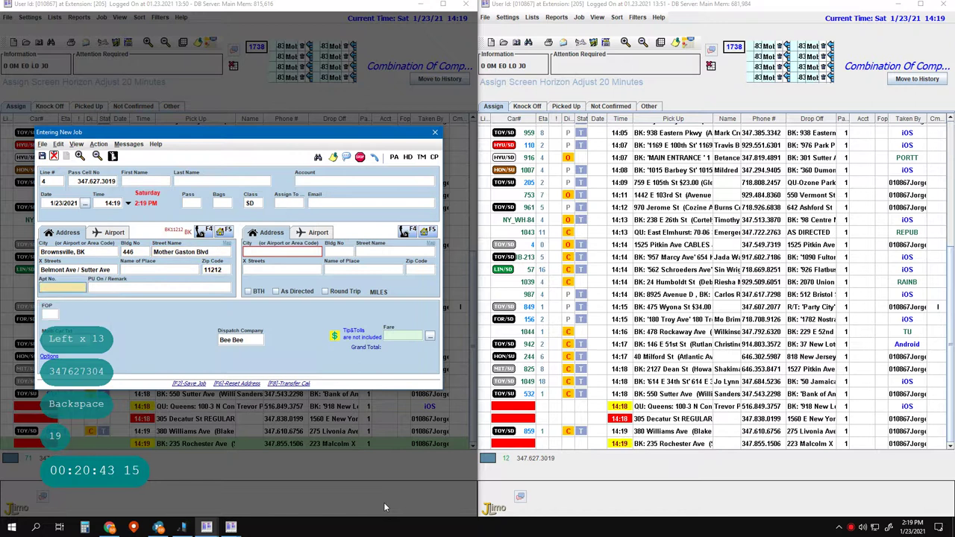
text(Call)
key(Return)
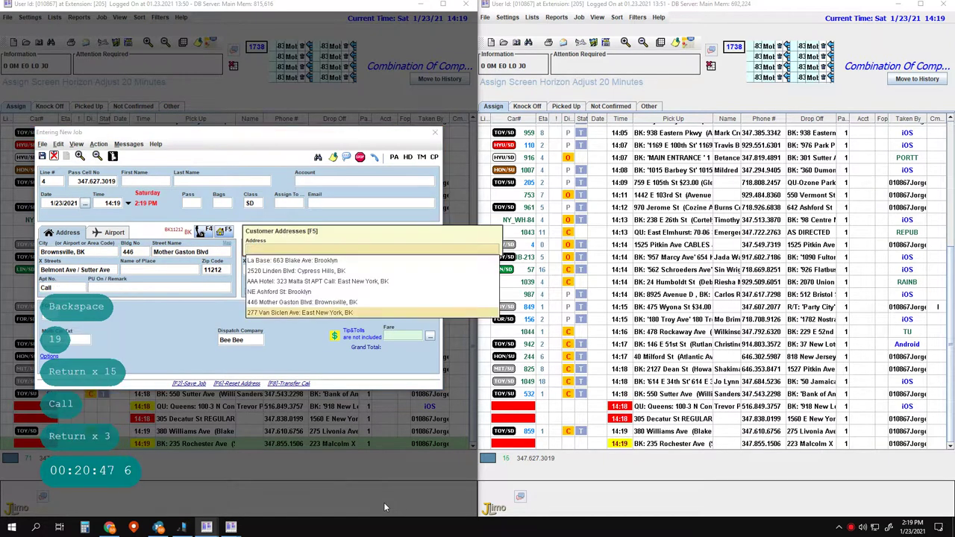
key(Escape)
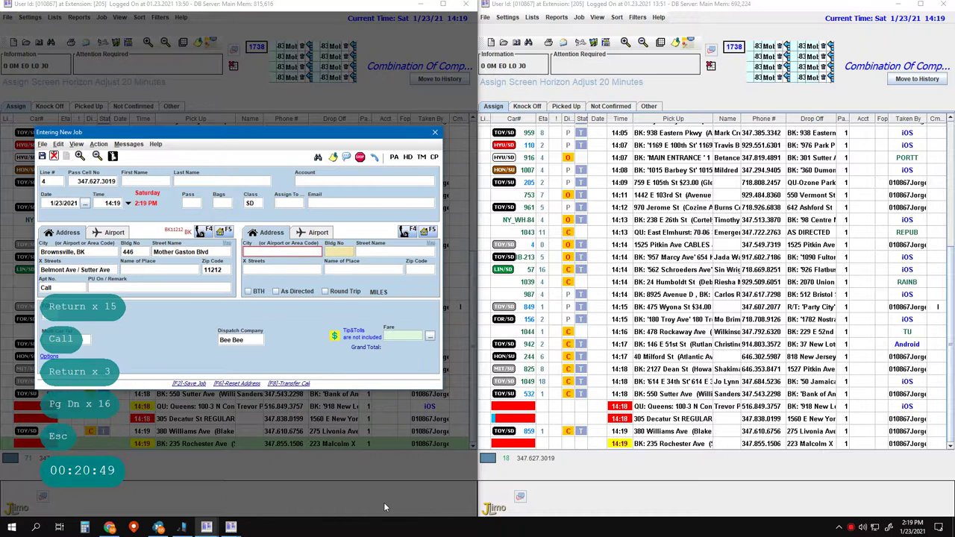
key(Return)
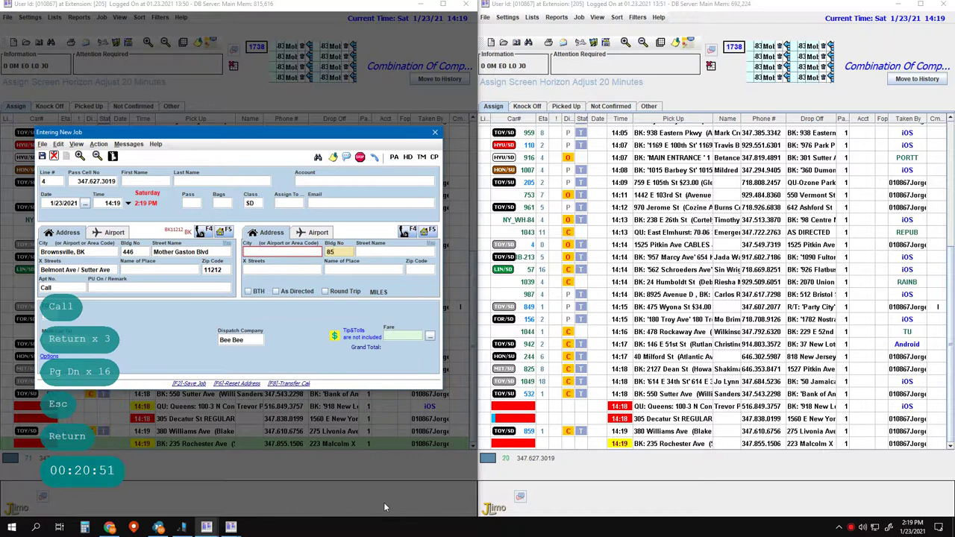
key(space)
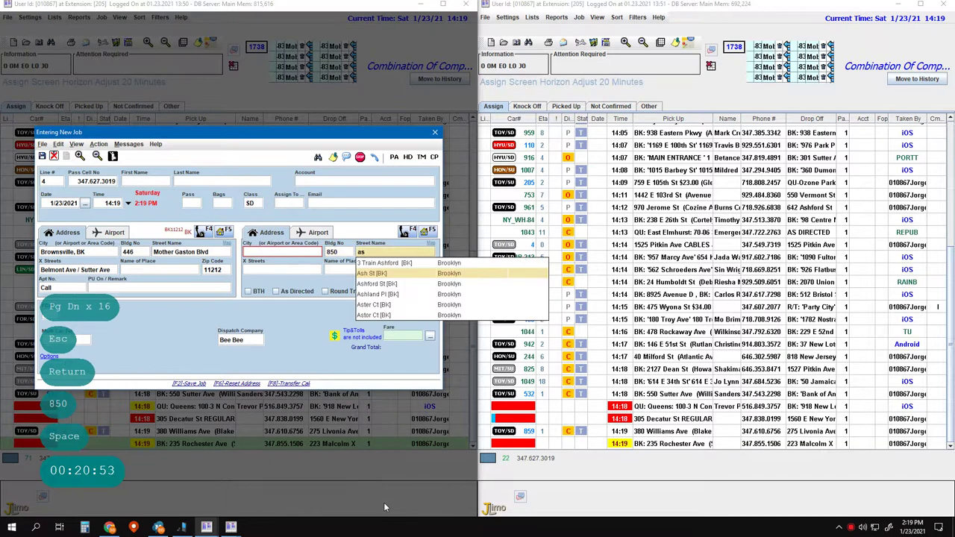
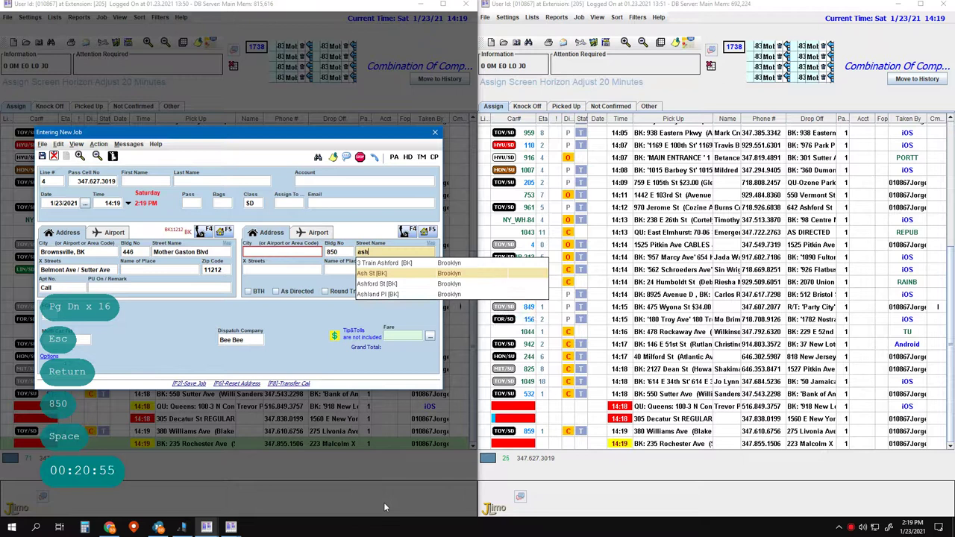
key(Down)
key(Return)
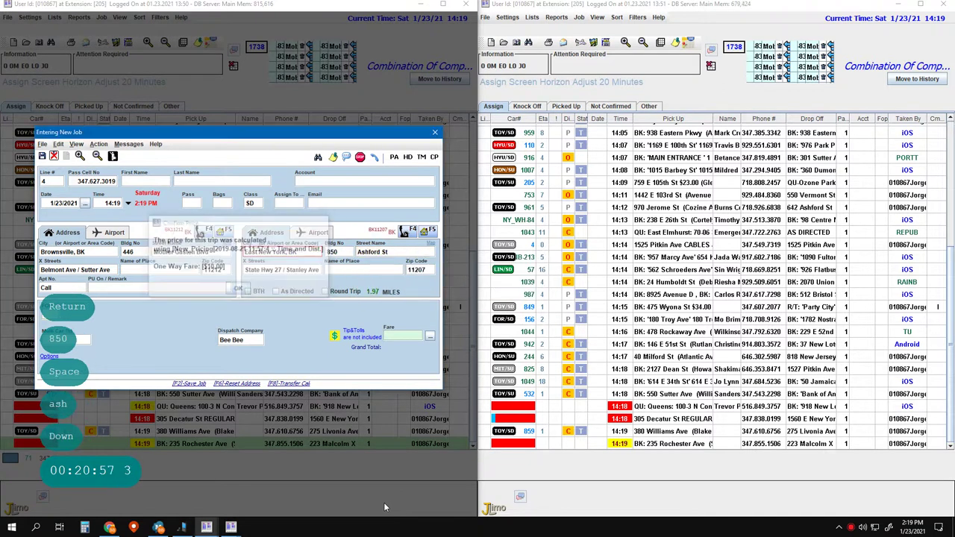
key(Return)
key(Return)
key(Return)
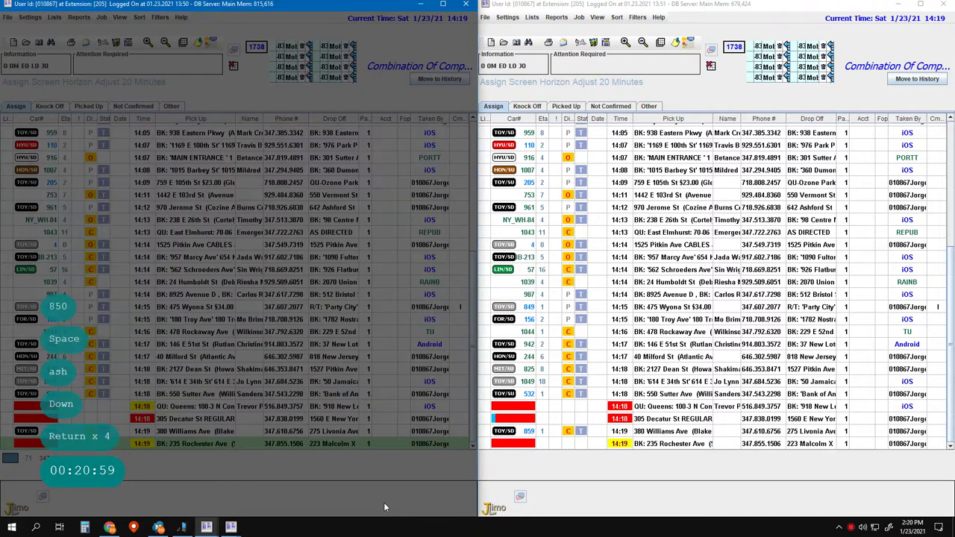
key(Escape)
key(Escape)
key(Escape)
key(Escape)
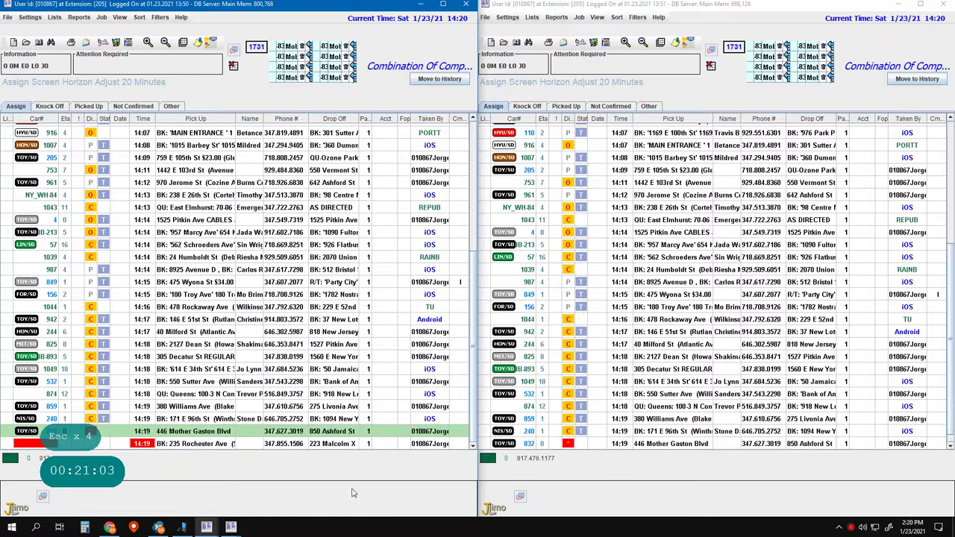
key(Pause)
key(1)
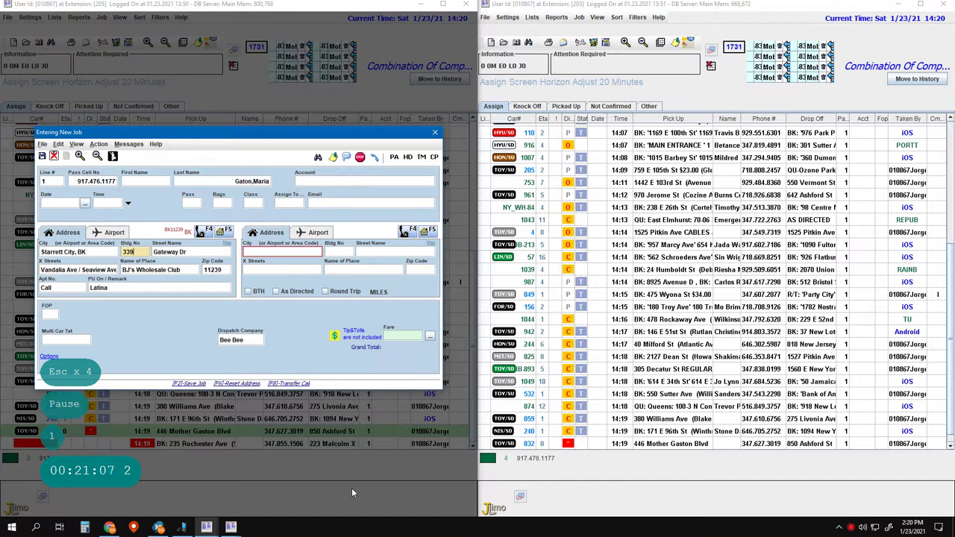
key(Return)
key(Return)
key(ctrl+Delete)
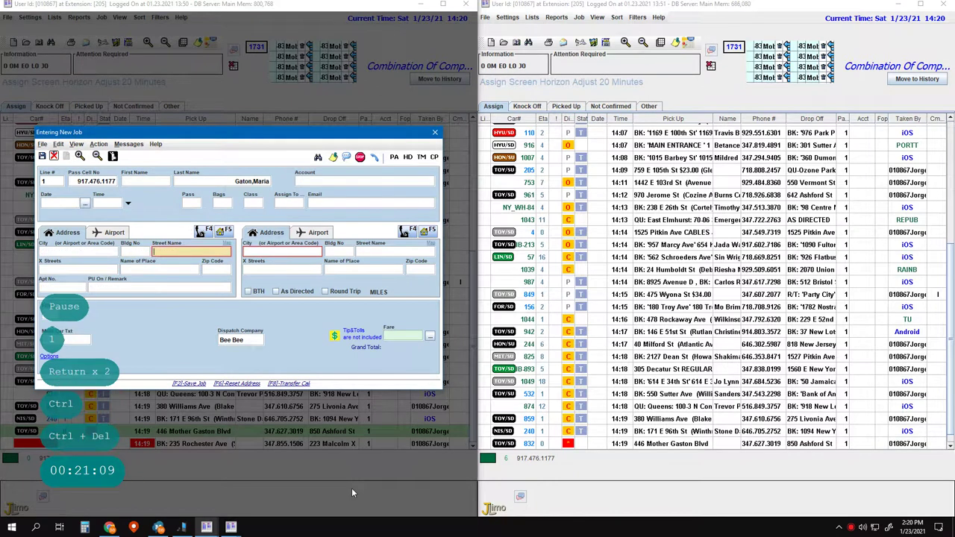
key(Return)
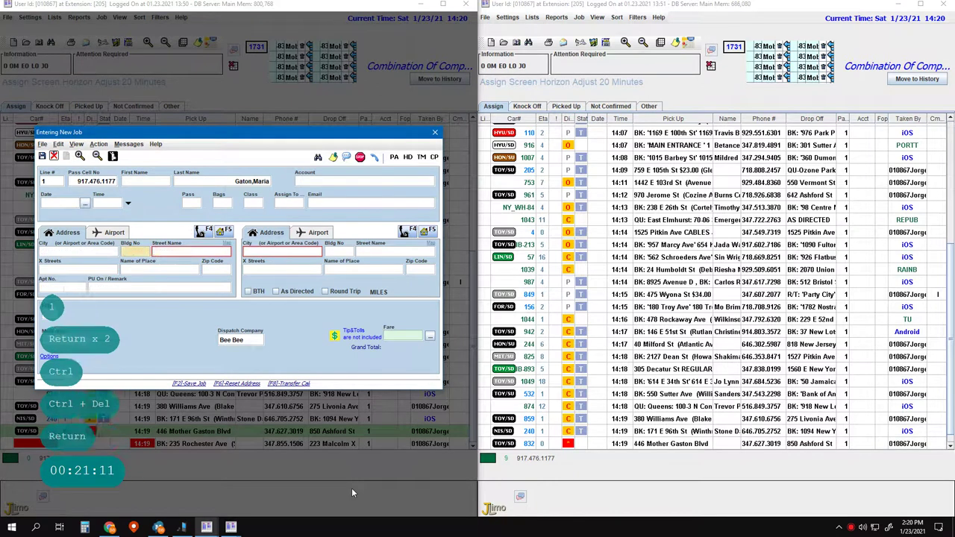
key(Left)
key(space)
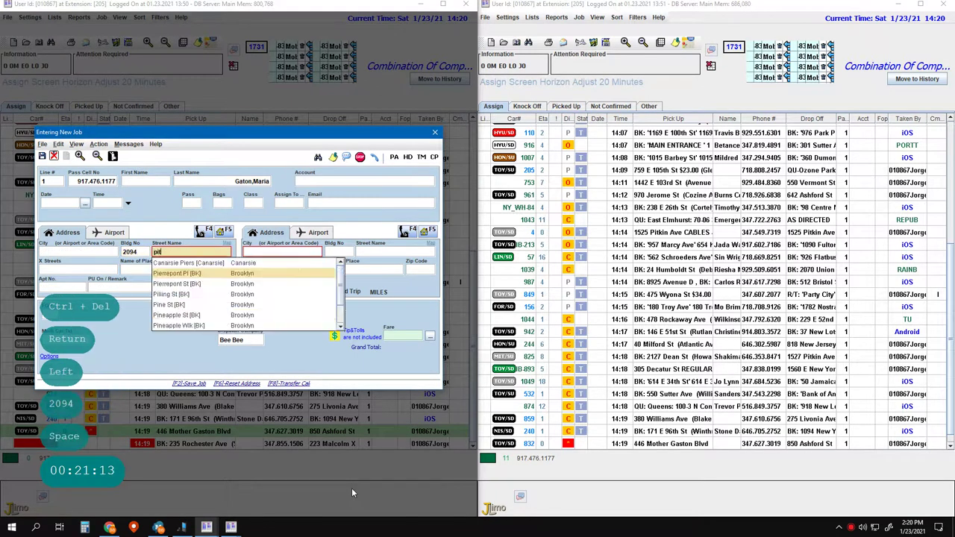
key(Return)
key(Left)
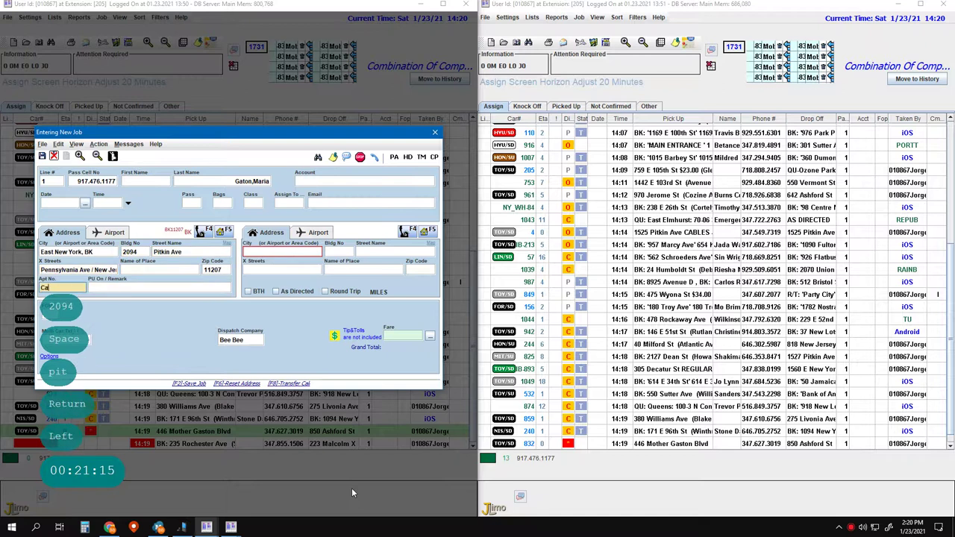
key(Return)
key(Return)
key(Return)
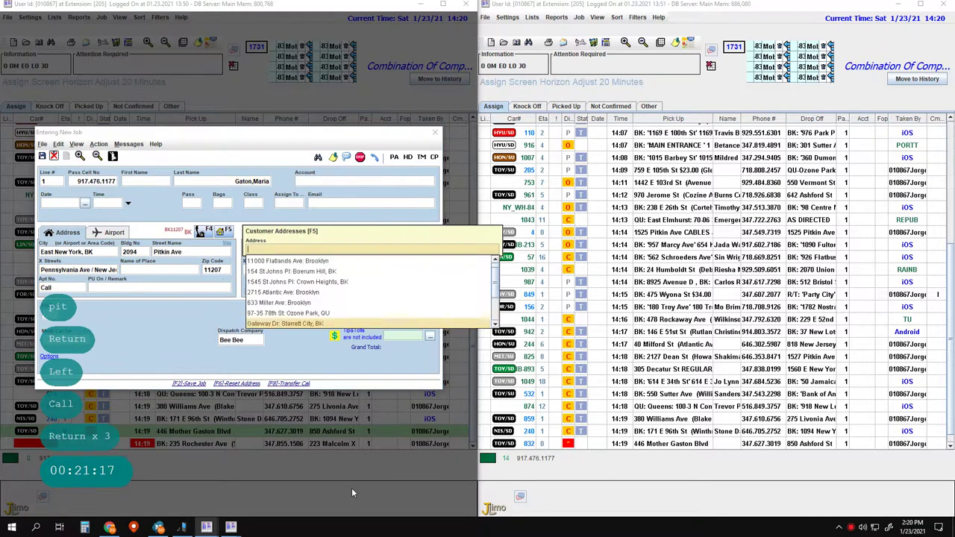
key(Page_Down)
key(Page_Down)
key(Page_Down)
key(Page_Down)
key(Page_Down)
key(Page_Down)
key(Page_Down)
key(Page_Down)
key(Page_Down)
key(Page_Down)
key(Page_Down)
key(Page_Down)
key(Page_Down)
key(Page_Down)
key(Page_Down)
key(Page_Down)
key(Page_Down)
key(Page_Down)
key(Page_Down)
key(Page_Down)
key(Up)
key(Up)
key(Return)
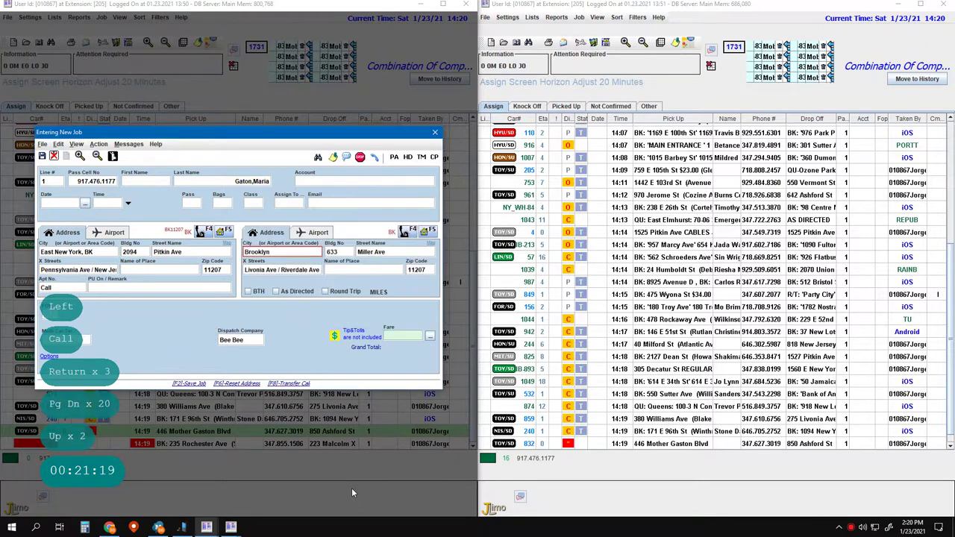
click(223, 230)
key(Return)
key(Return)
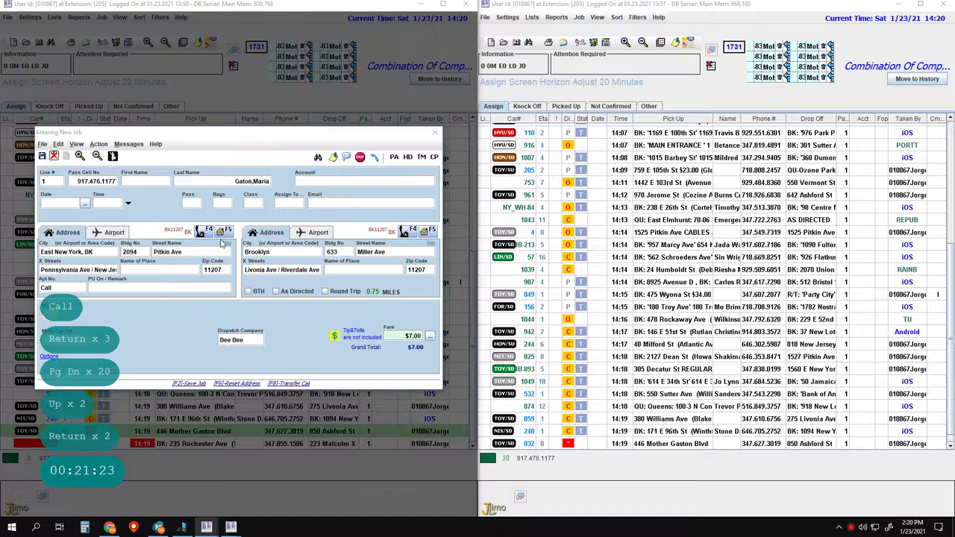
click(221, 232)
- Walk Street View along Pitkin Ave to the Gotham Health entrance and fix the GPS coordinates
scroll(228, 313, up, 1)
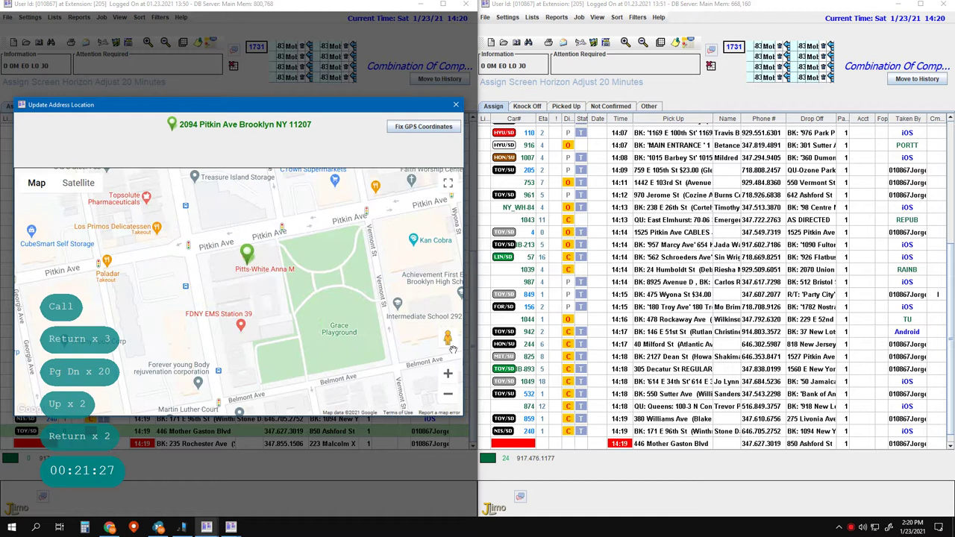
drag(448, 340, 204, 249)
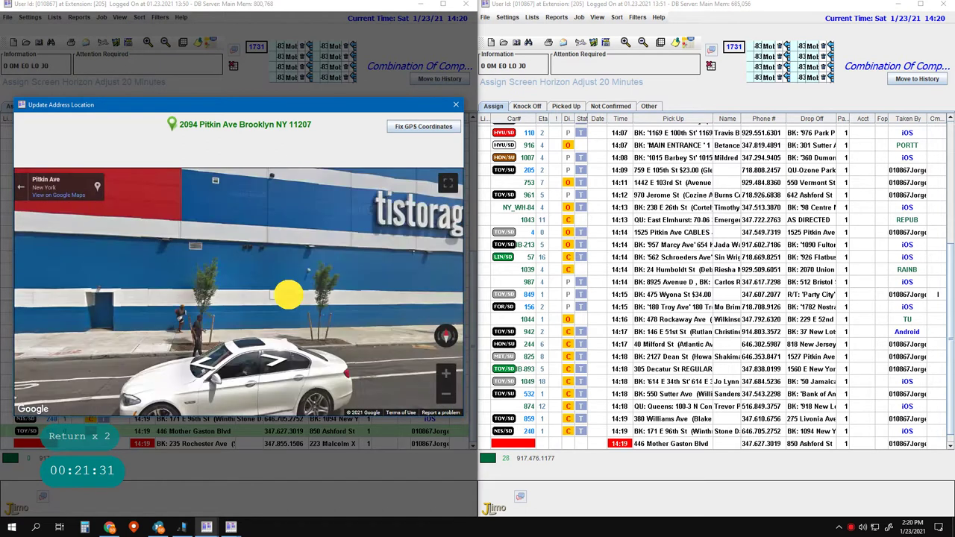
drag(289, 295, 313, 361)
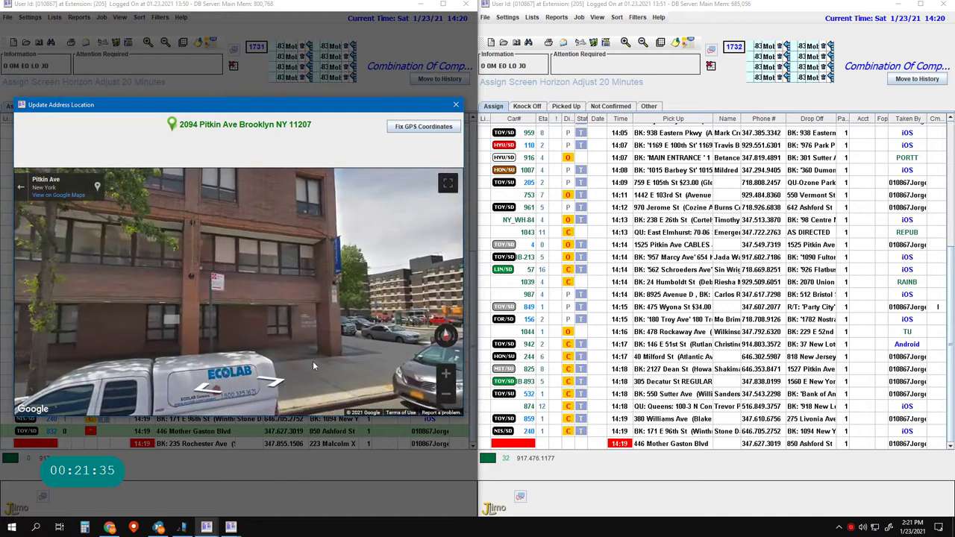
click(304, 330)
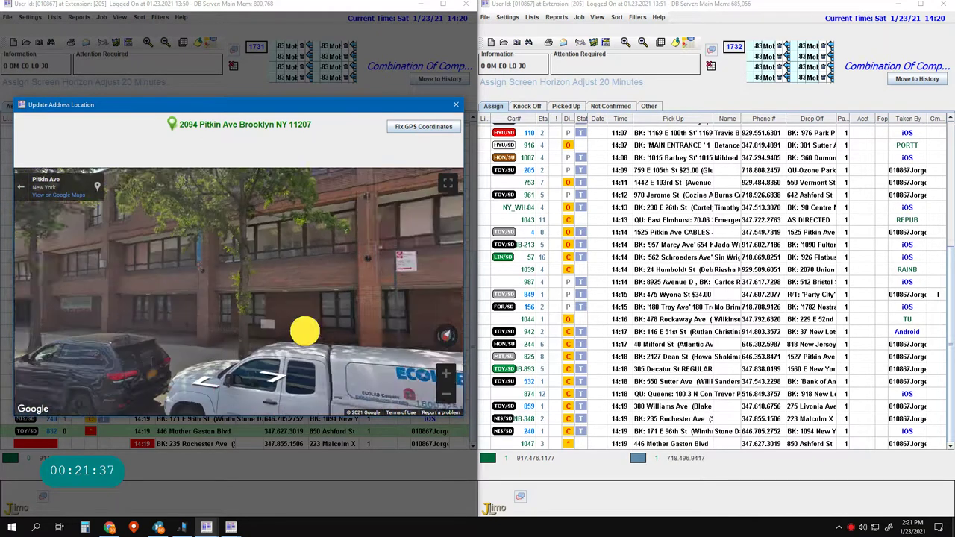
click(263, 340)
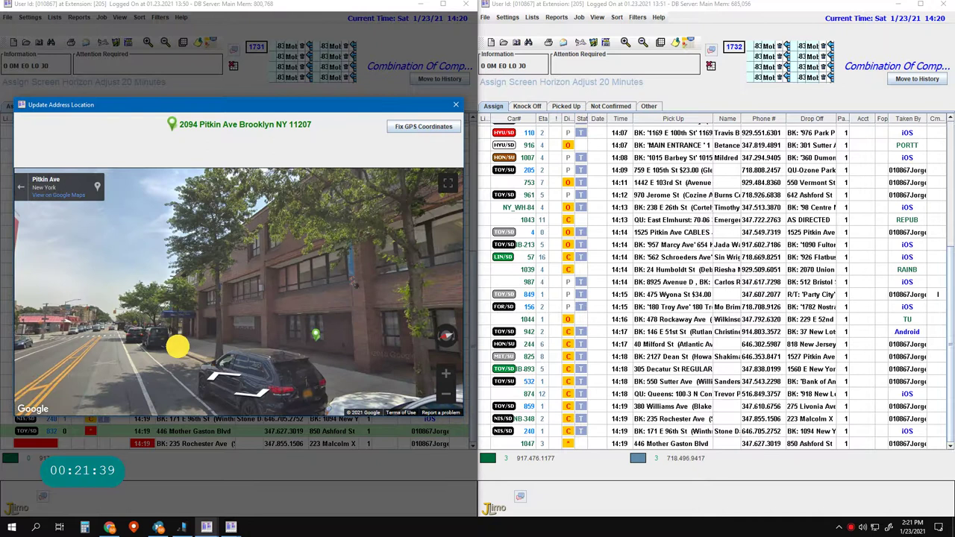
click(251, 362)
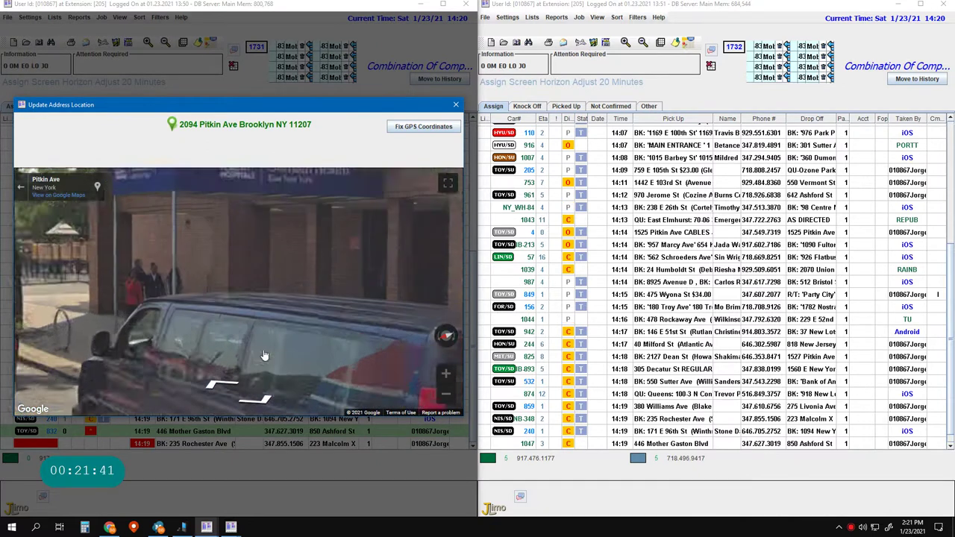
click(235, 396)
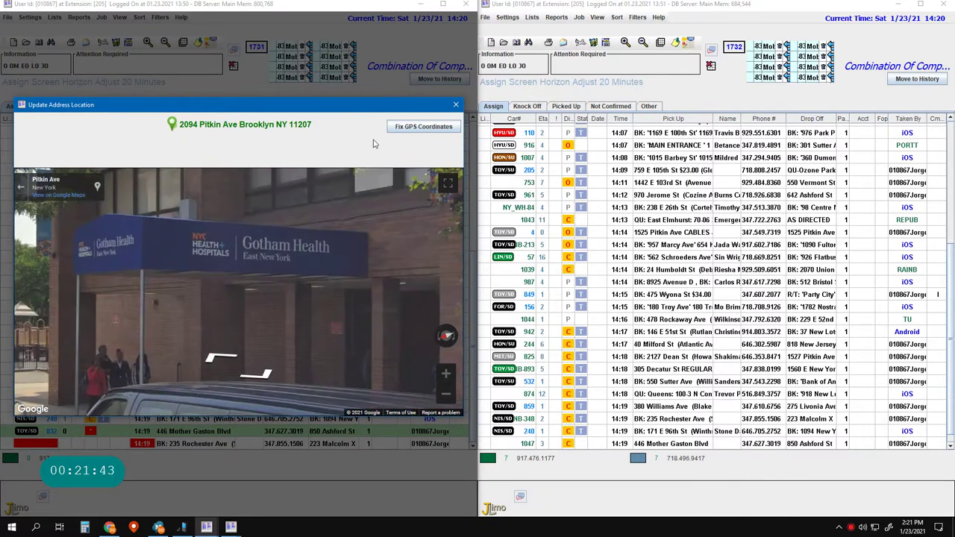
click(423, 127)
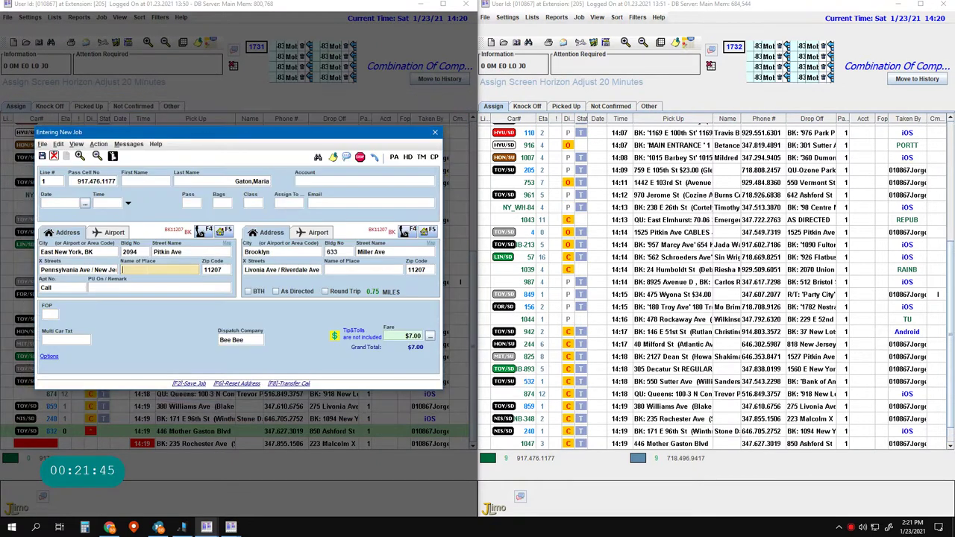
- Name the pickup place 'Gotham Health' and save that job
text(Gotham )
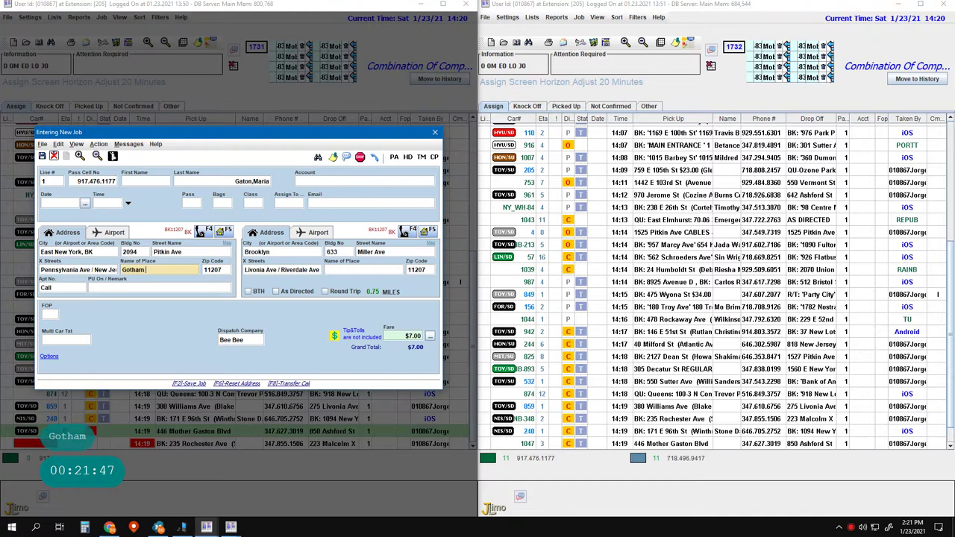
text(Health)
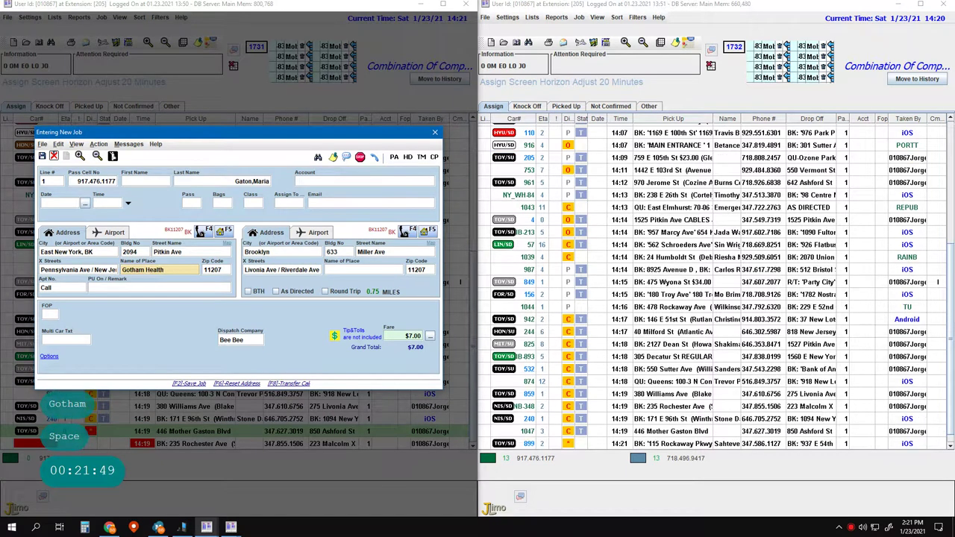
key(Tab)
key(Tab)
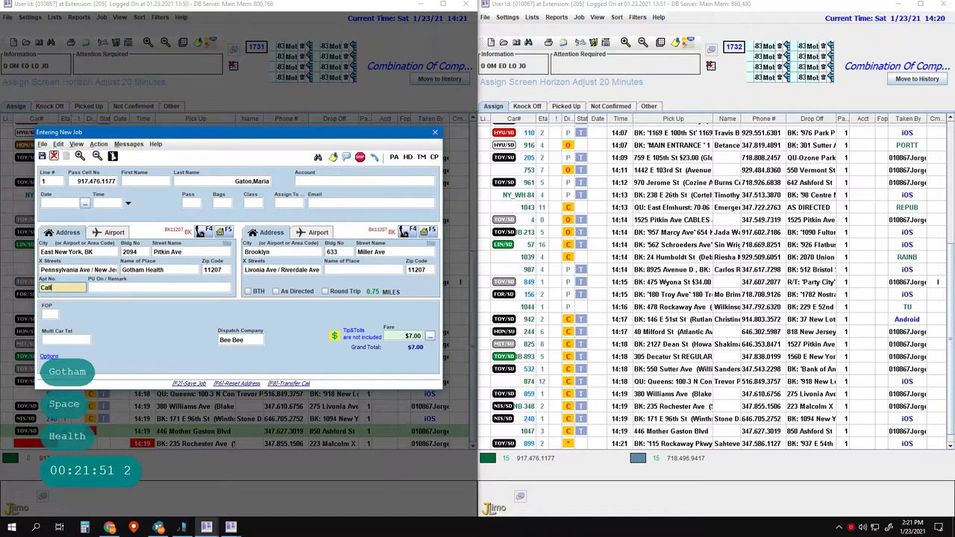
key(Return)
key(Return)
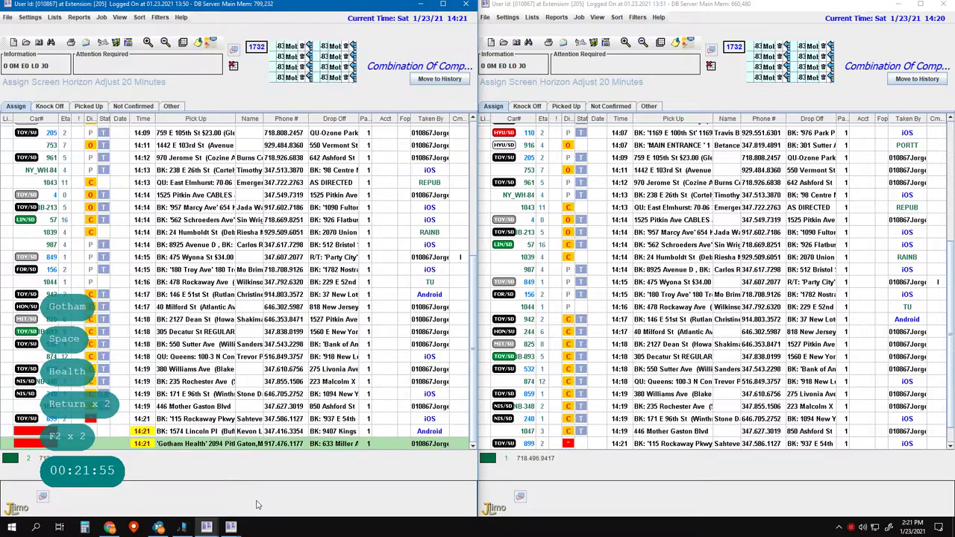
key(F2)
key(F2)
text(2)
key(Tab)
key(Tab)
key(Tab)
key(Tab)
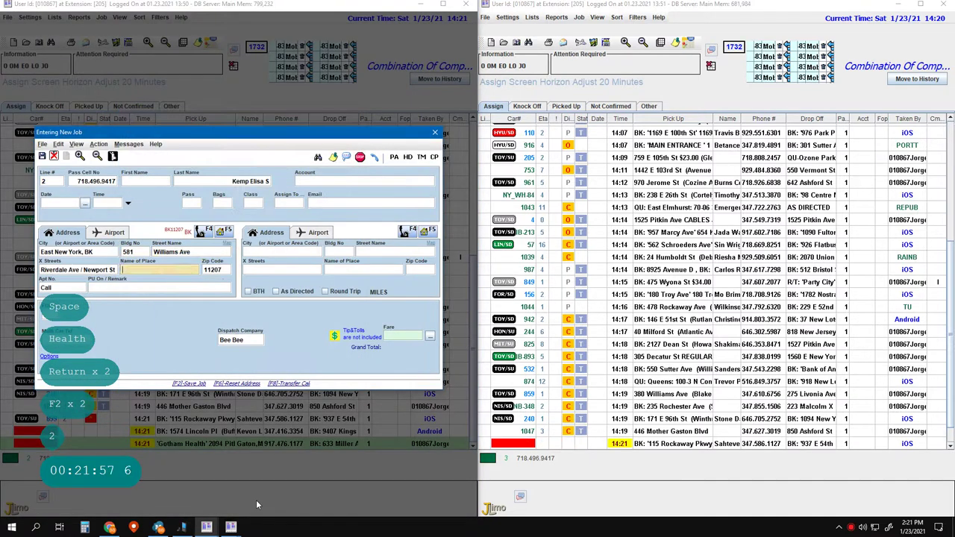
text(1177)
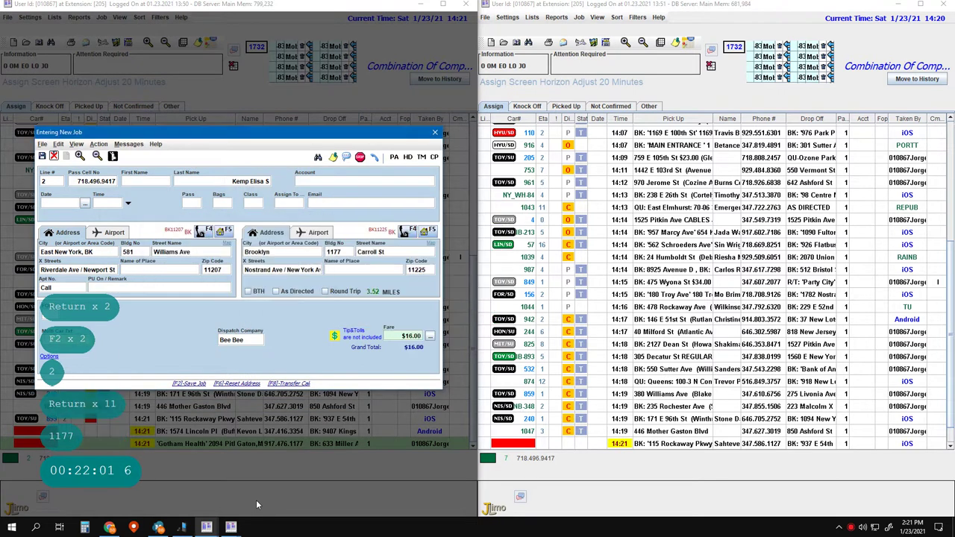
key(Return)
key(Return)
key(Return)
key(Return)
key(Return)
key(Return)
key(Return)
key(Return)
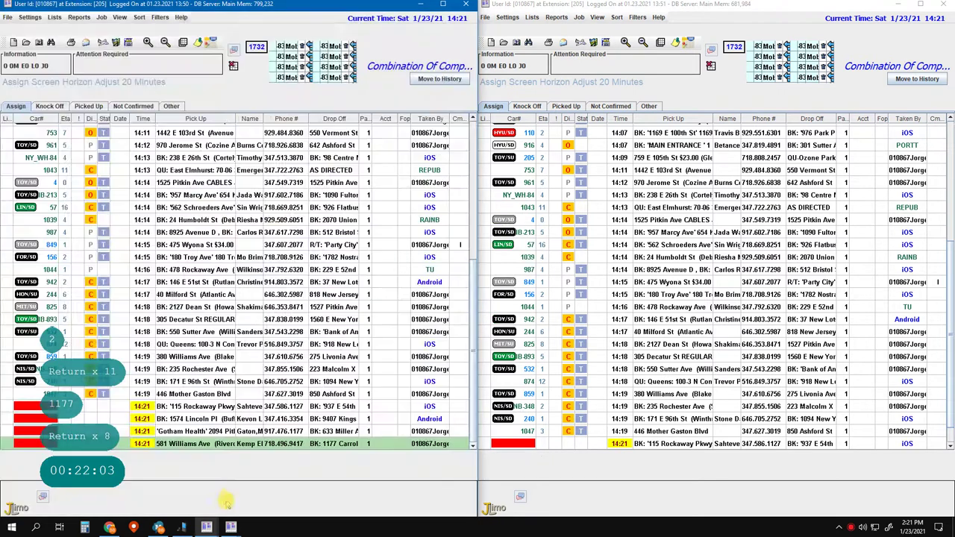
click(217, 445)
key(F2)
key(F2)
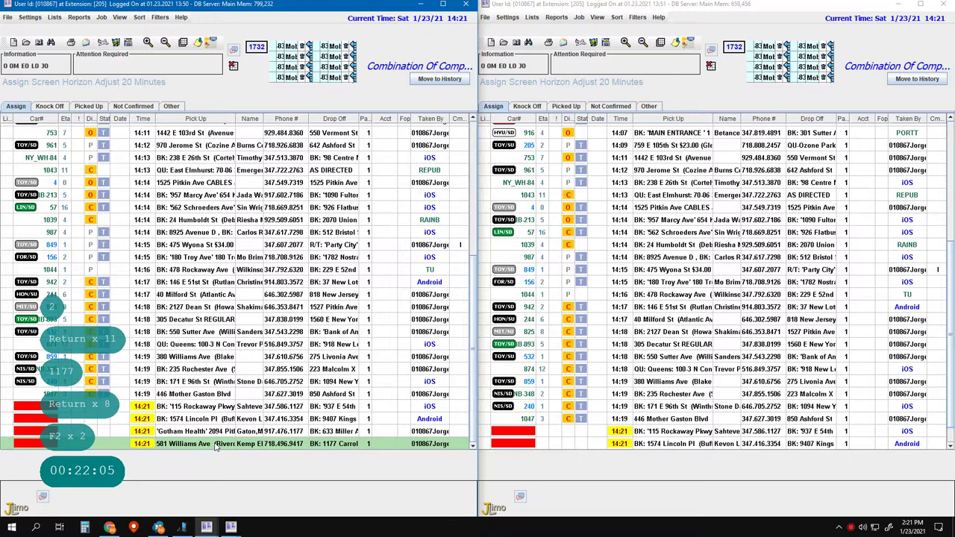
- Delete the NE Williams Ave, NE Utica Ave and NE E 105th St saved addresses
key(e)
click(132, 126)
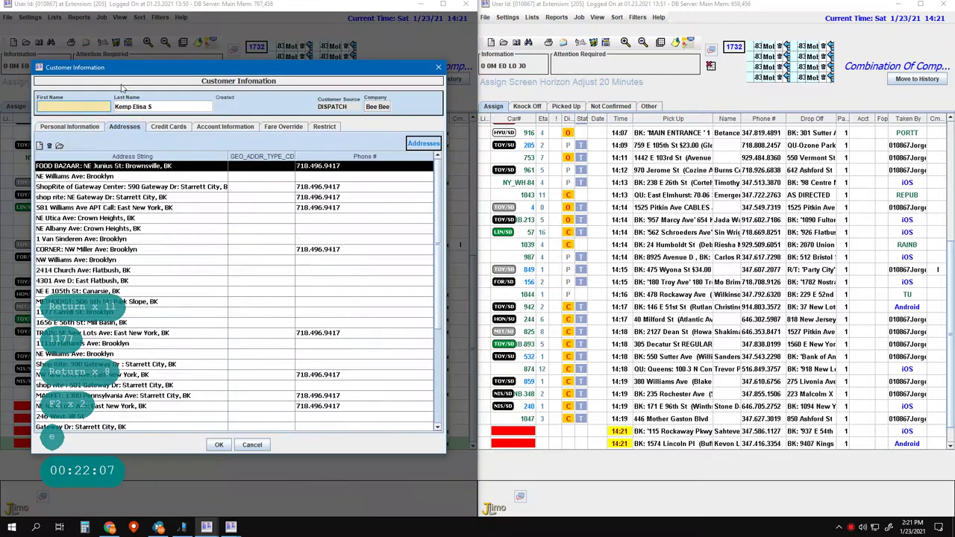
click(54, 177)
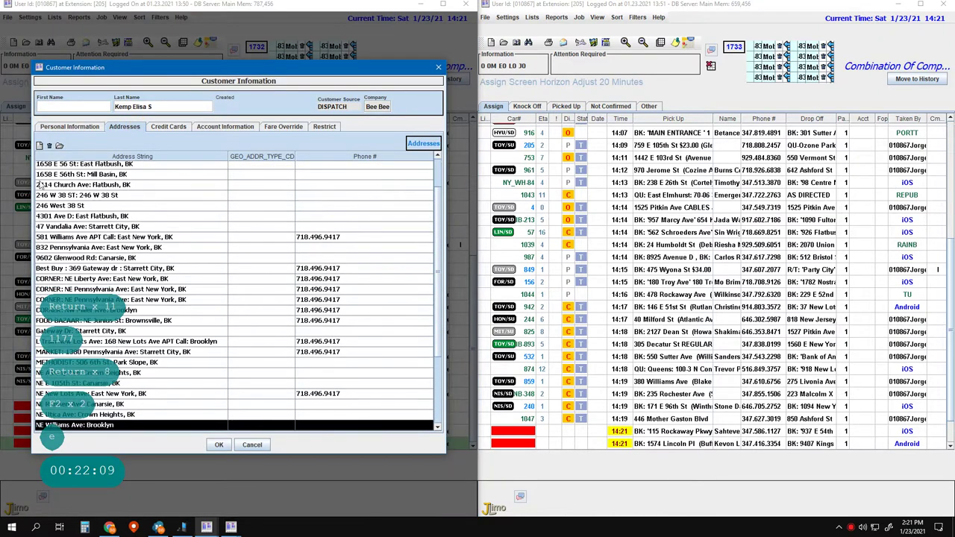
click(49, 145)
click(224, 276)
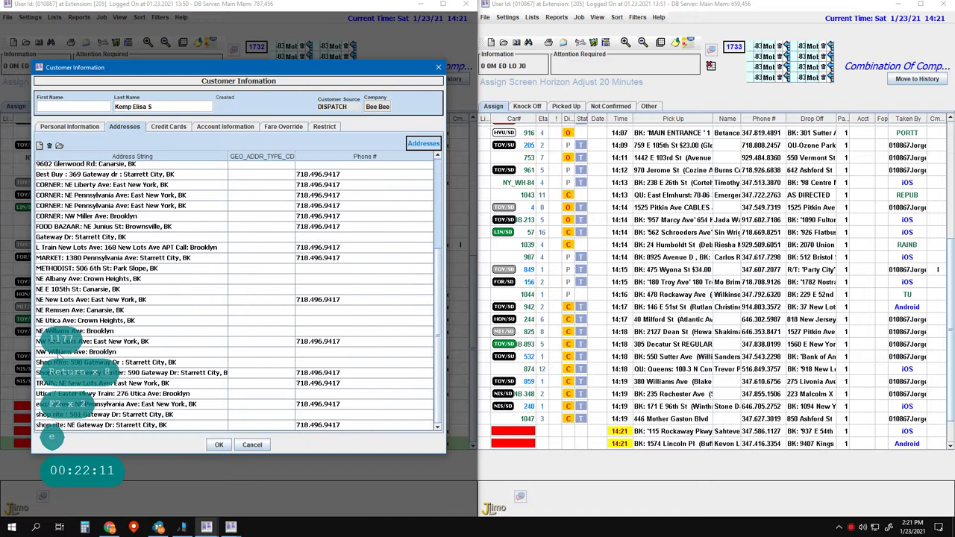
click(64, 320)
click(50, 145)
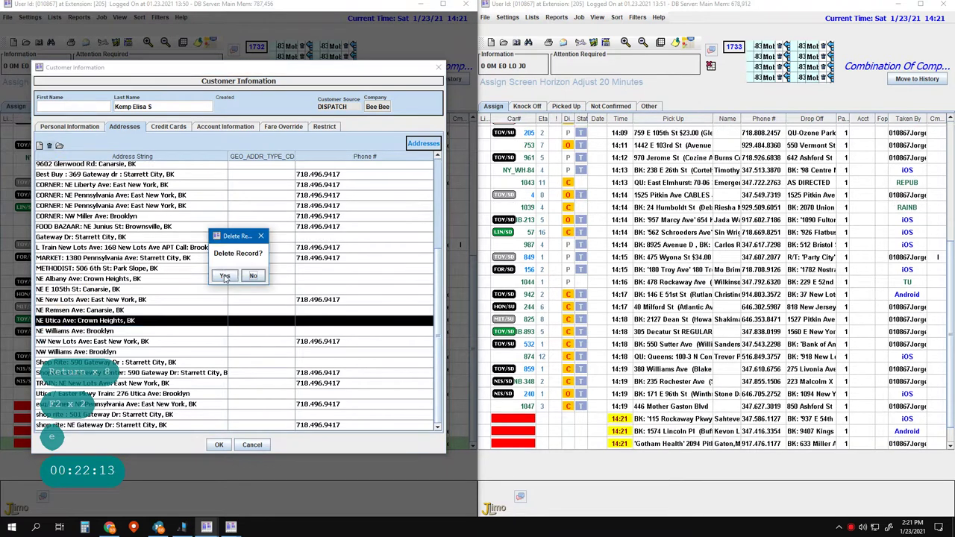
click(223, 276)
click(63, 300)
click(49, 145)
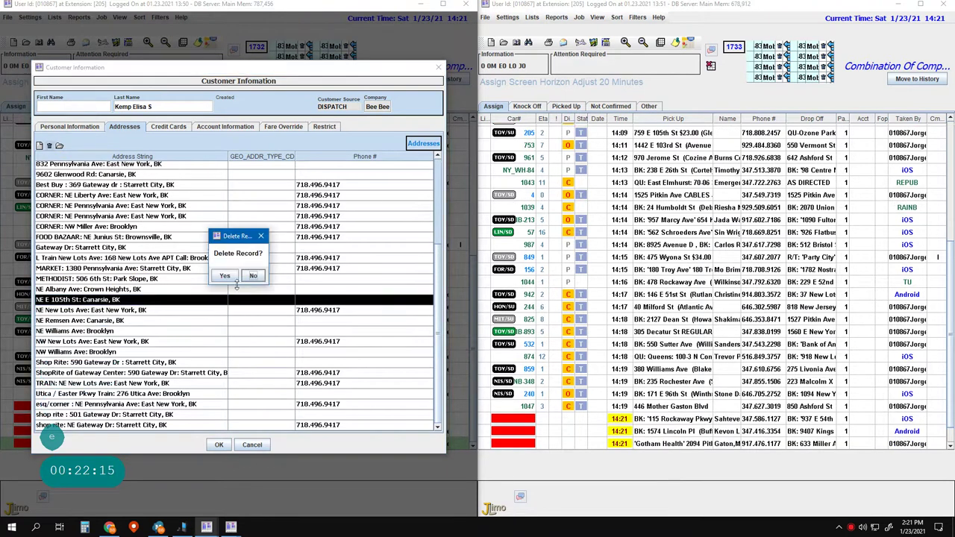
click(226, 276)
- Delete the MARKET 1380 Pennsylvania Ave, METHODIST, NE Albany and NE New Lots Ave addresses
click(136, 270)
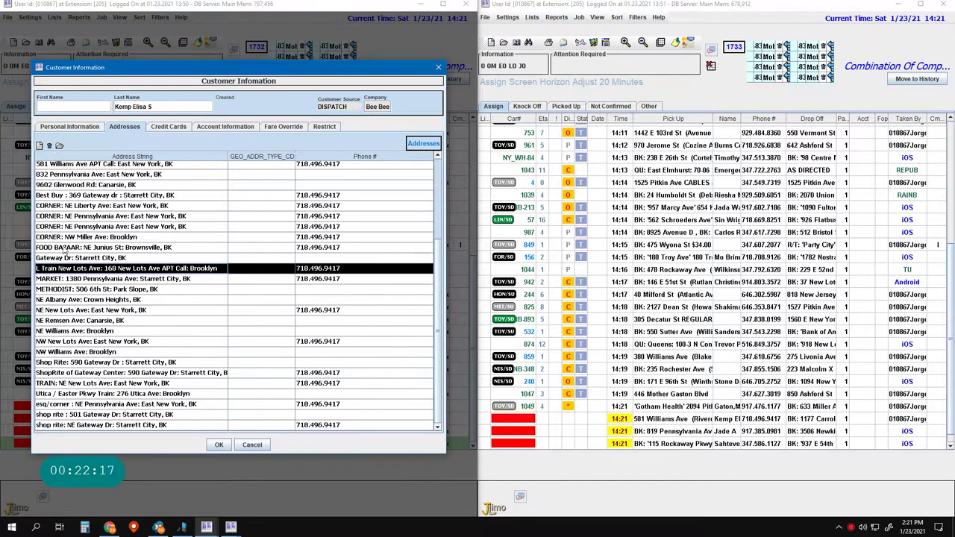
click(63, 279)
click(50, 144)
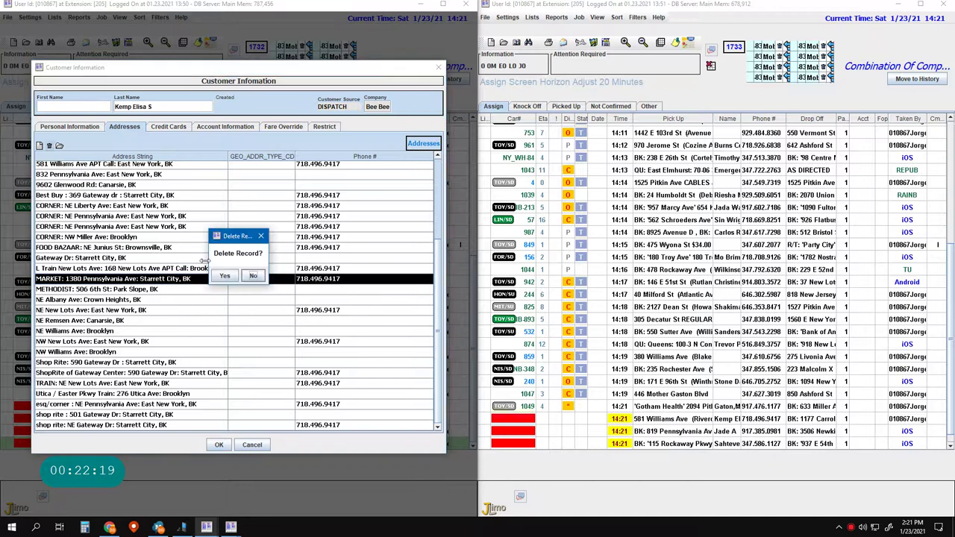
click(224, 276)
click(62, 289)
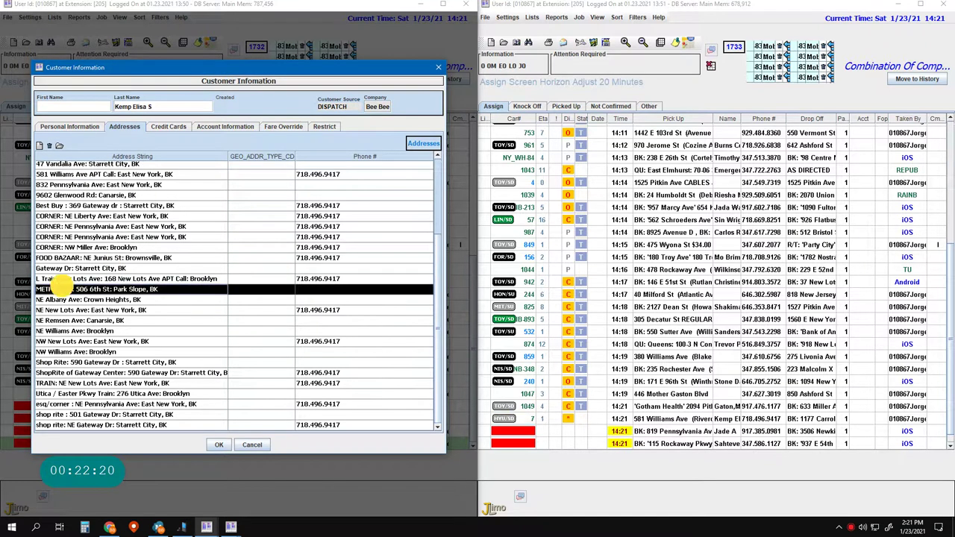
click(49, 144)
click(225, 275)
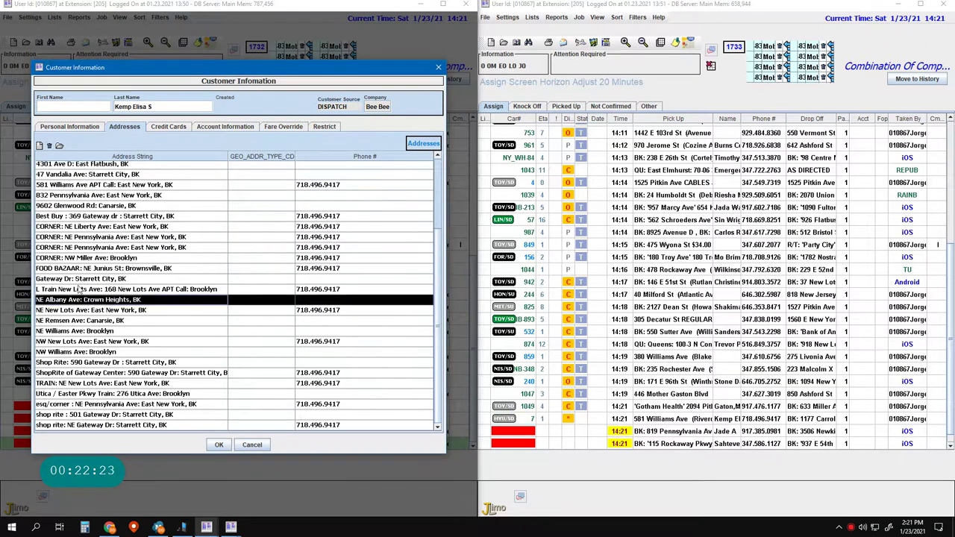
click(49, 145)
click(224, 275)
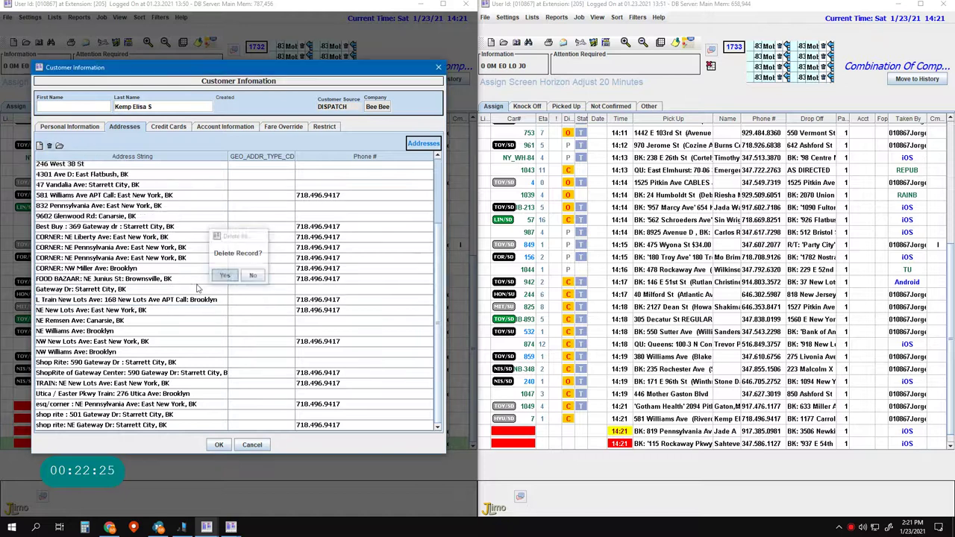
click(47, 312)
click(50, 144)
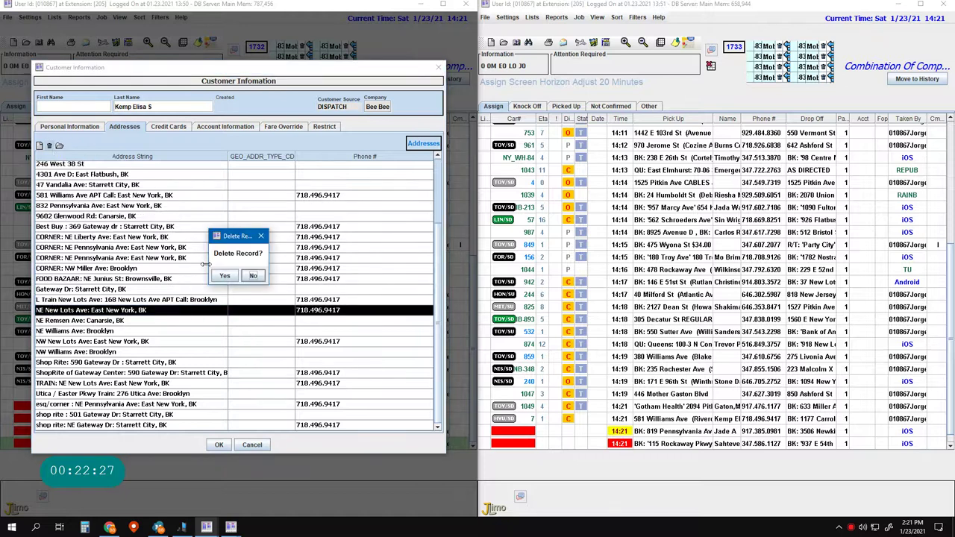
click(223, 275)
- Delete the NE Remsen Ave and NE Williams Ave: Brooklyn addresses, then start a new job
click(46, 321)
click(49, 145)
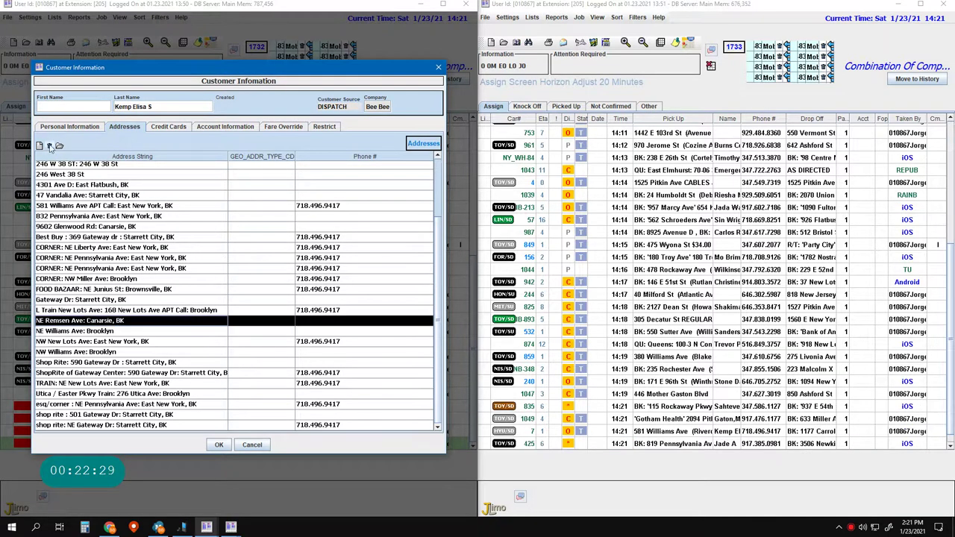
click(225, 275)
click(81, 332)
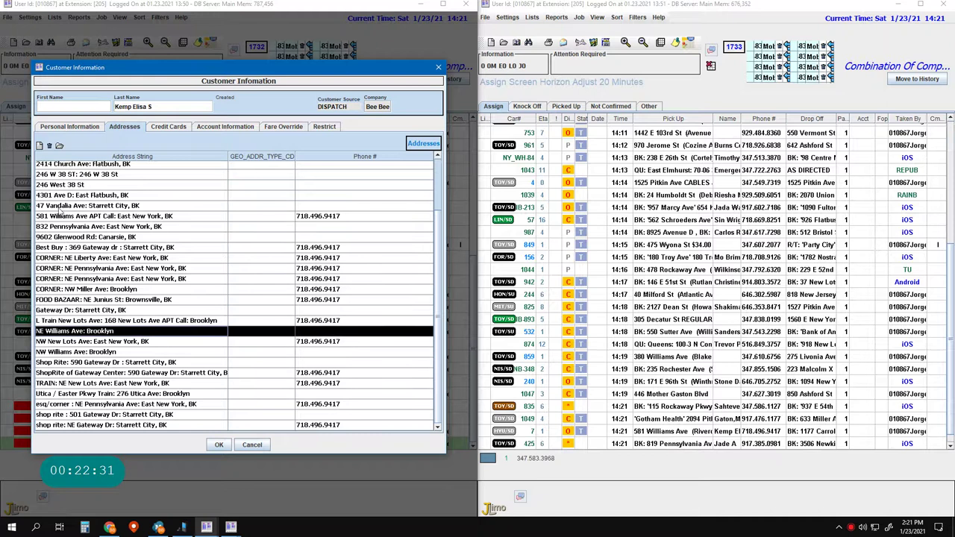
click(50, 145)
click(225, 276)
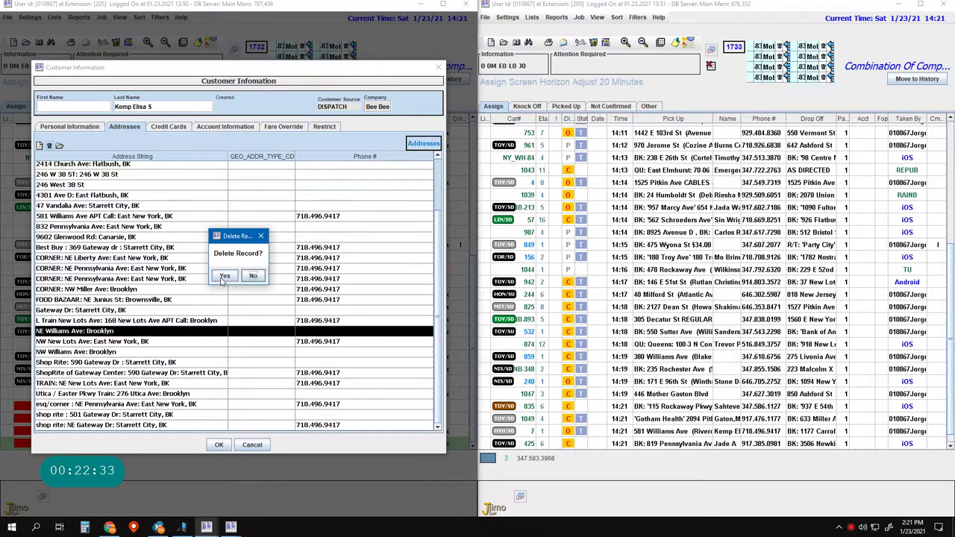
click(616, 489)
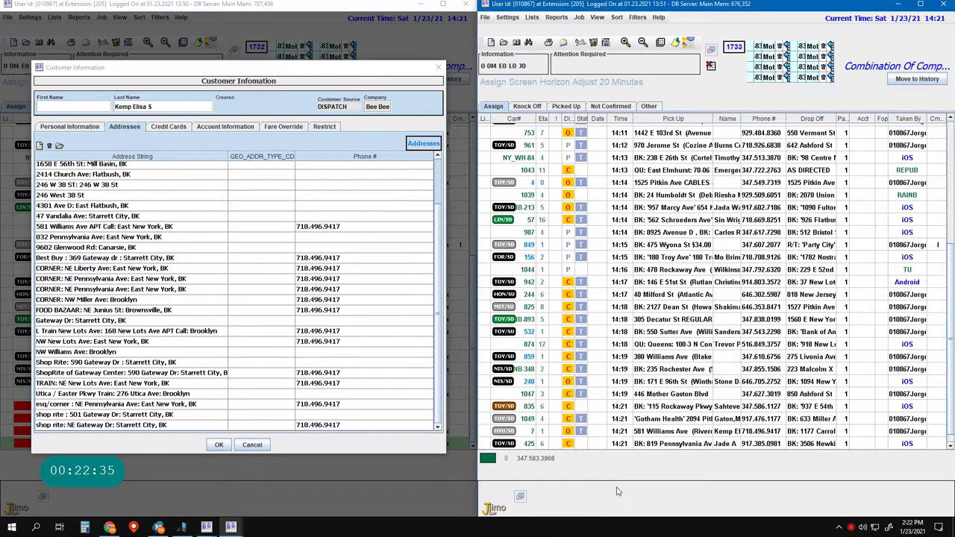
key(Insert)
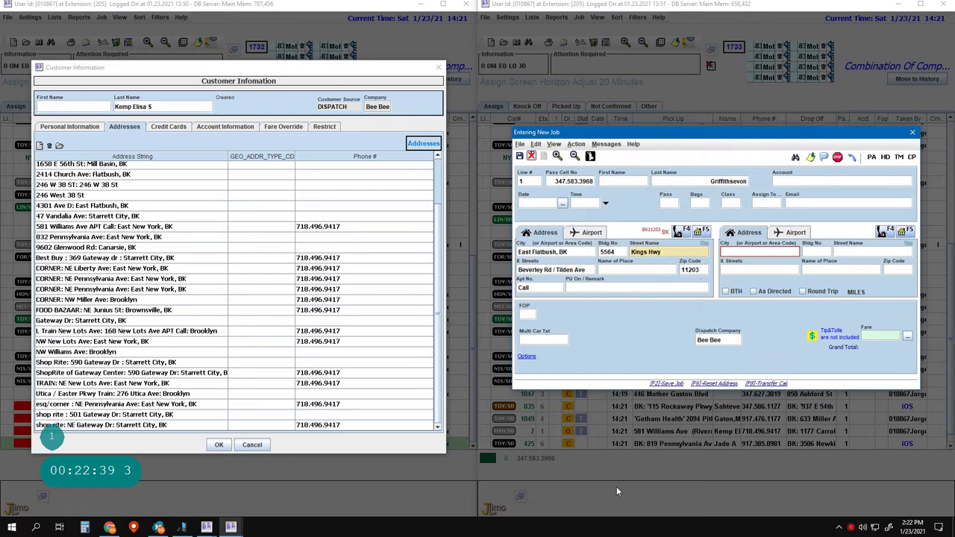
- Set the drop-off to Food Bazaar Supermarket, 417 Junius St, via 'food bazaar 11212', and save
key(F5)
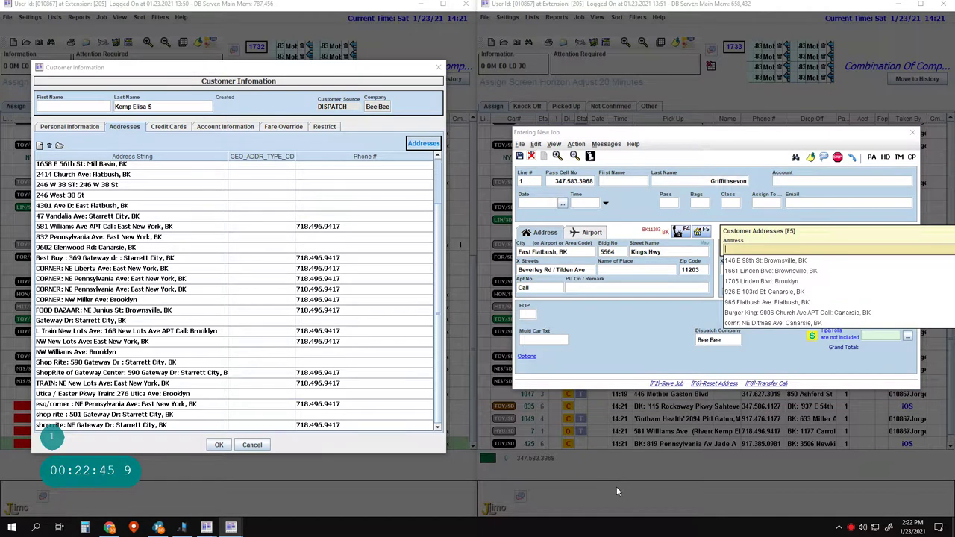
key(Escape)
key(Return)
key(Return)
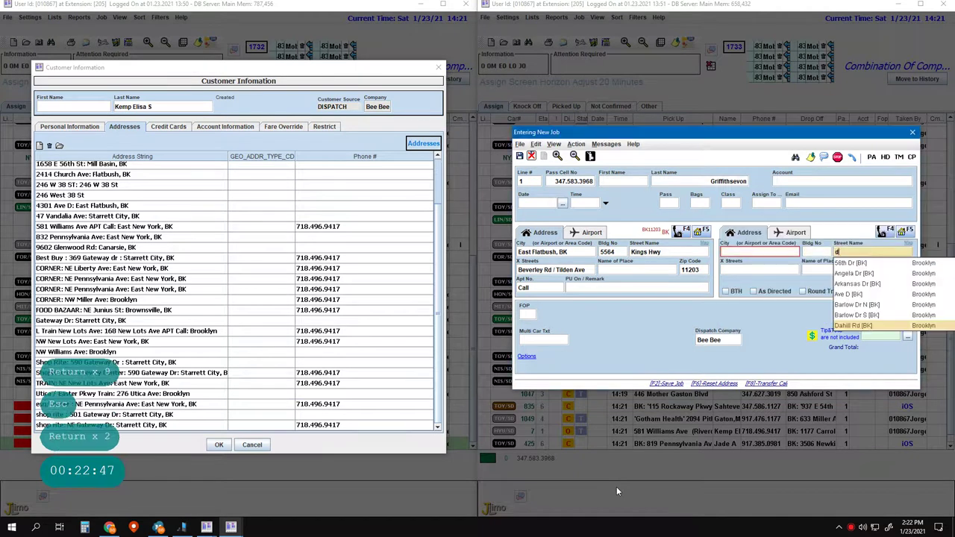
key(BackSpace)
text(food baz)
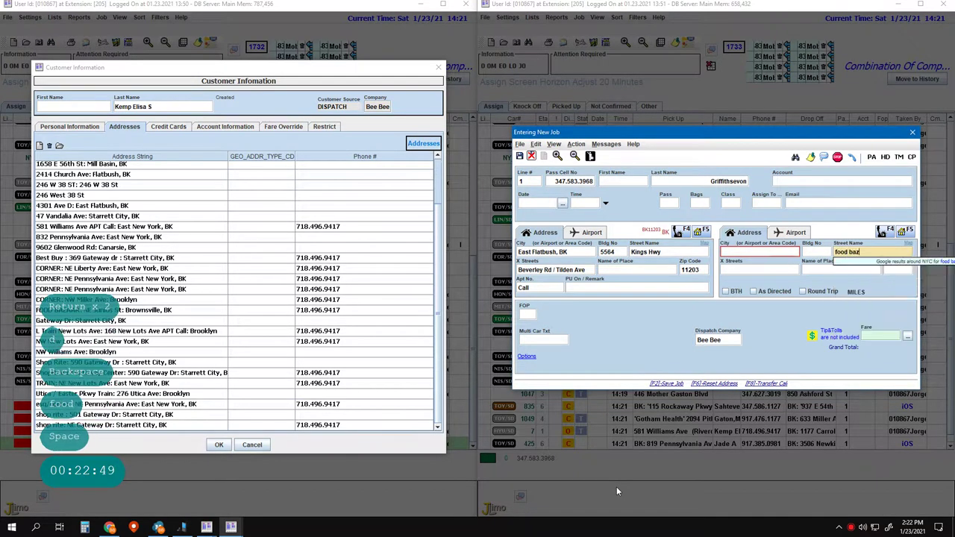
text(aar)
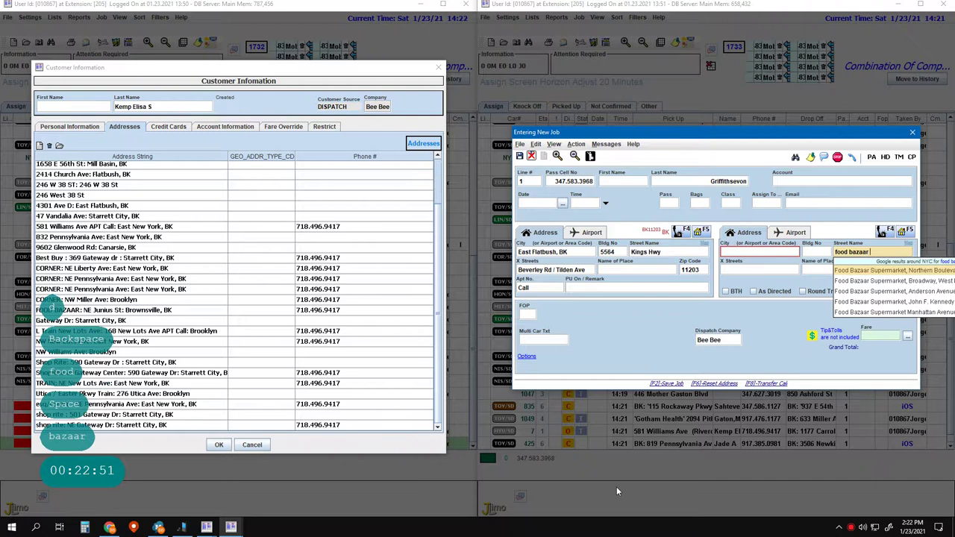
text( 11212)
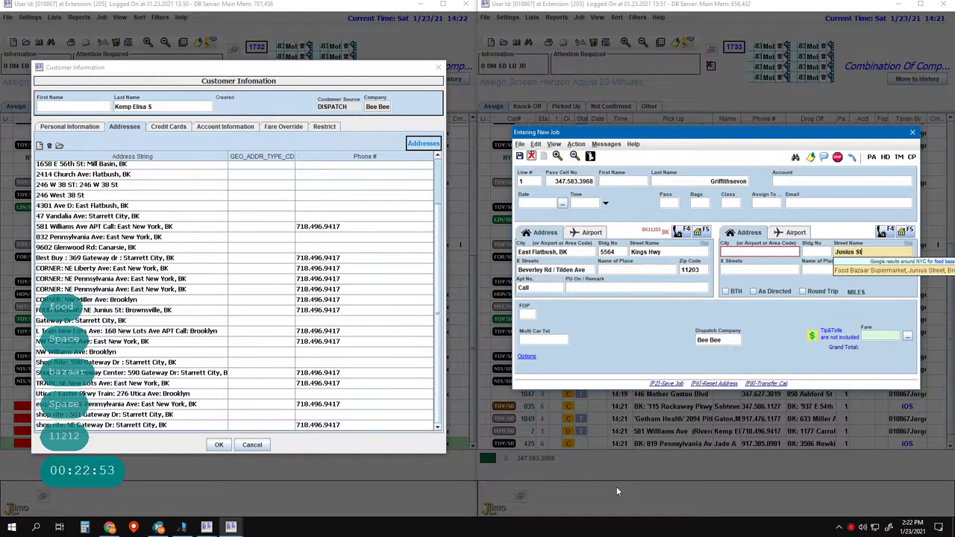
key(Return)
key(Return)
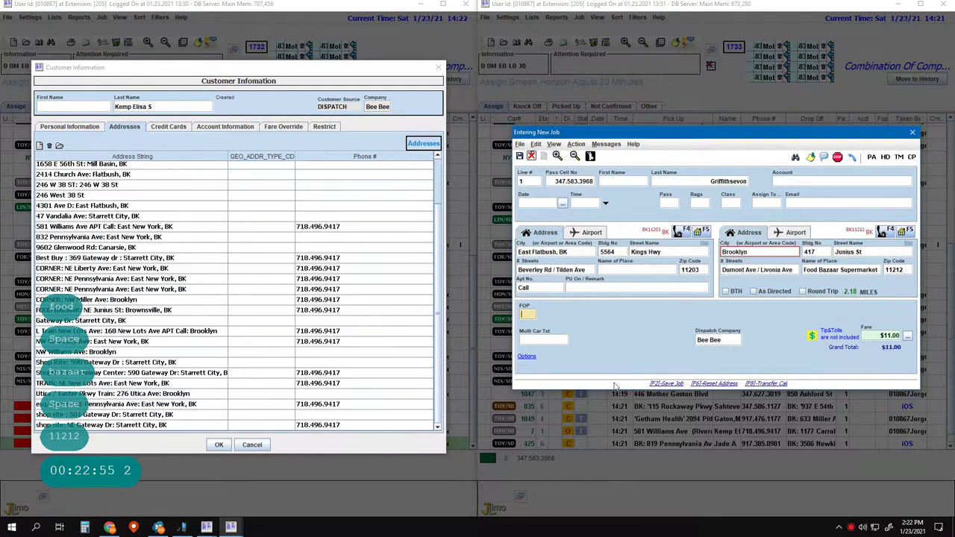
click(625, 337)
key(Return)
key(Return)
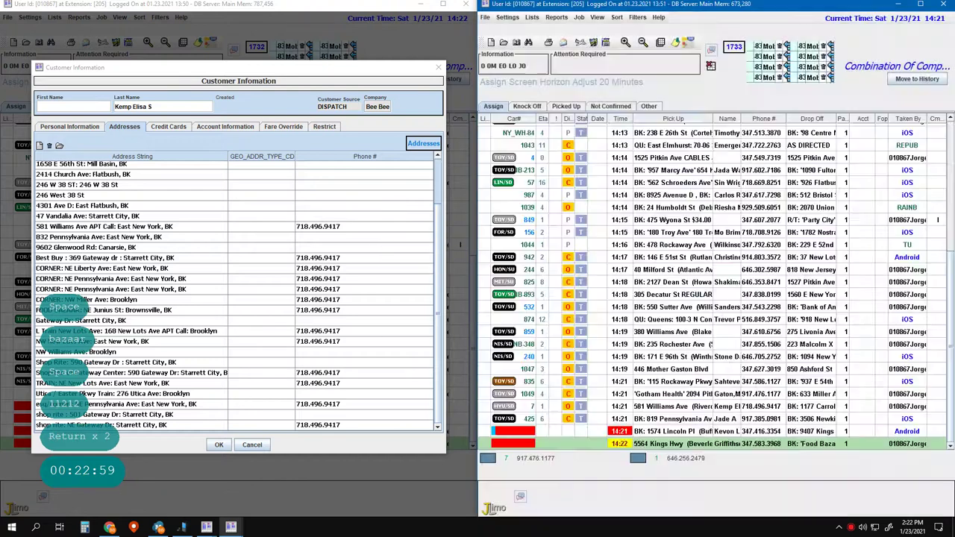
- Remove the NW New Lots, TRAIN NE New Lots, Utica / Easter Pkwy Train and esq/corner addresses, then start a line 2 job
click(136, 341)
click(49, 144)
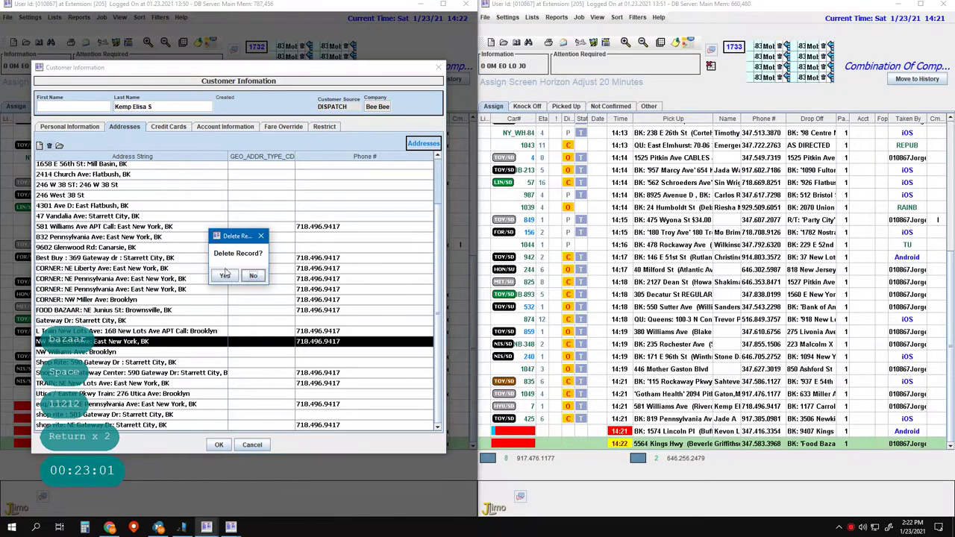
click(221, 275)
click(71, 384)
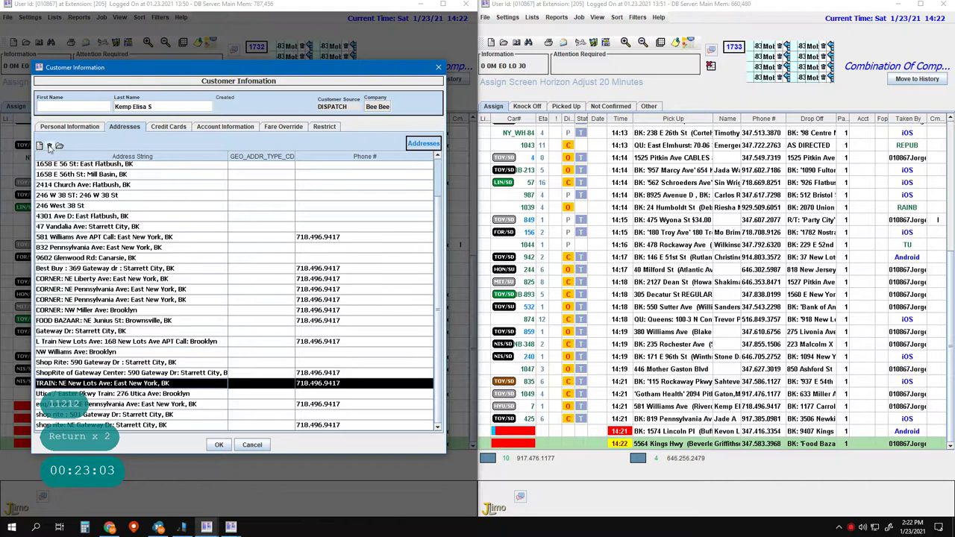
click(50, 145)
click(221, 276)
click(65, 395)
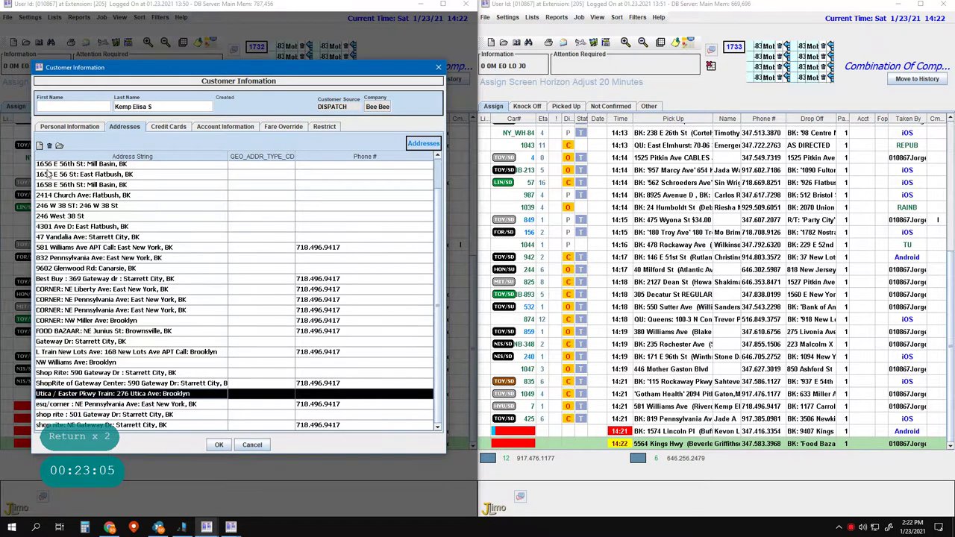
click(50, 145)
click(221, 275)
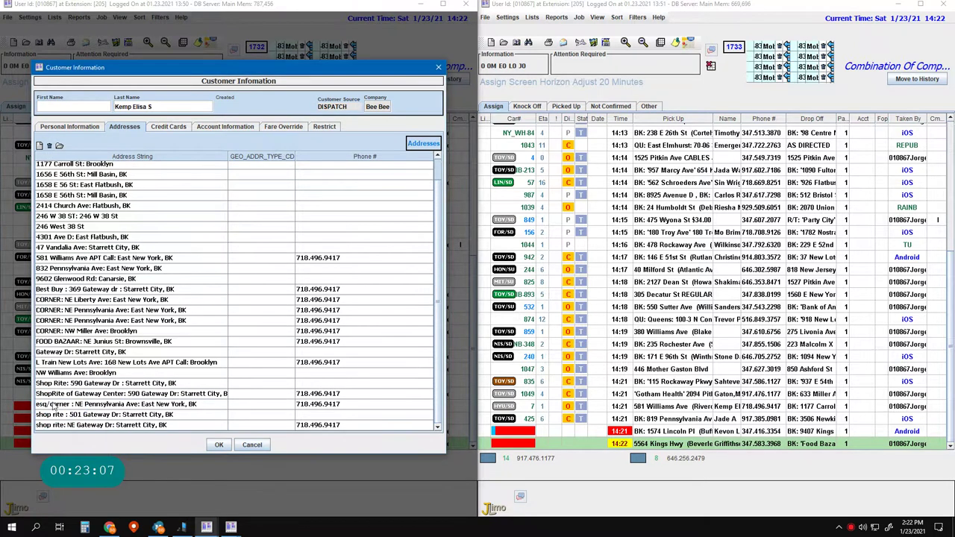
click(50, 144)
click(221, 276)
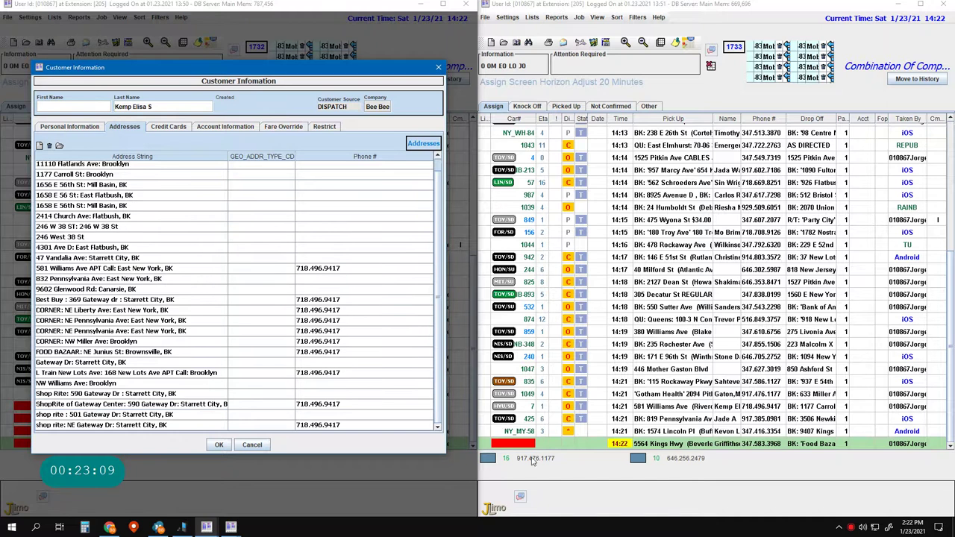
click(578, 478)
key(2)
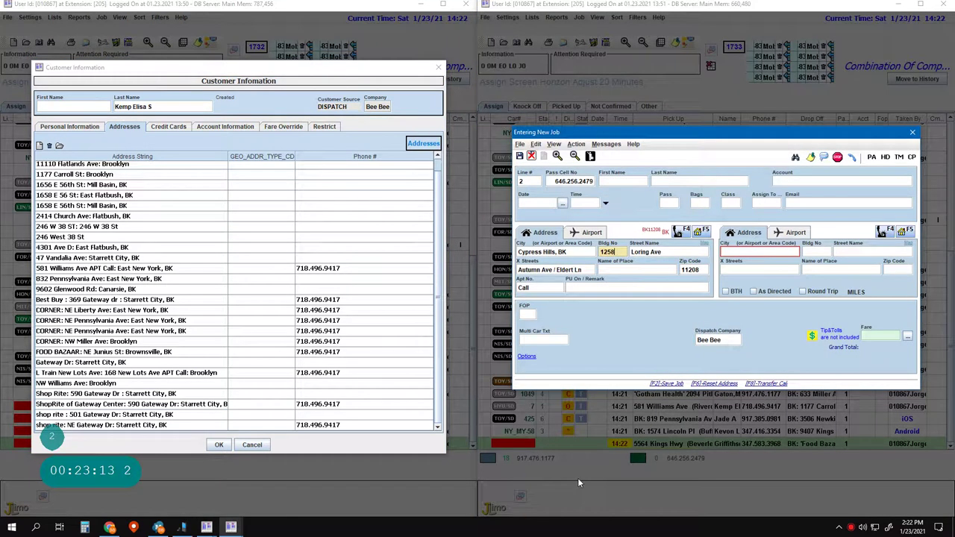
key(Tab)
key(Tab)
key(Tab)
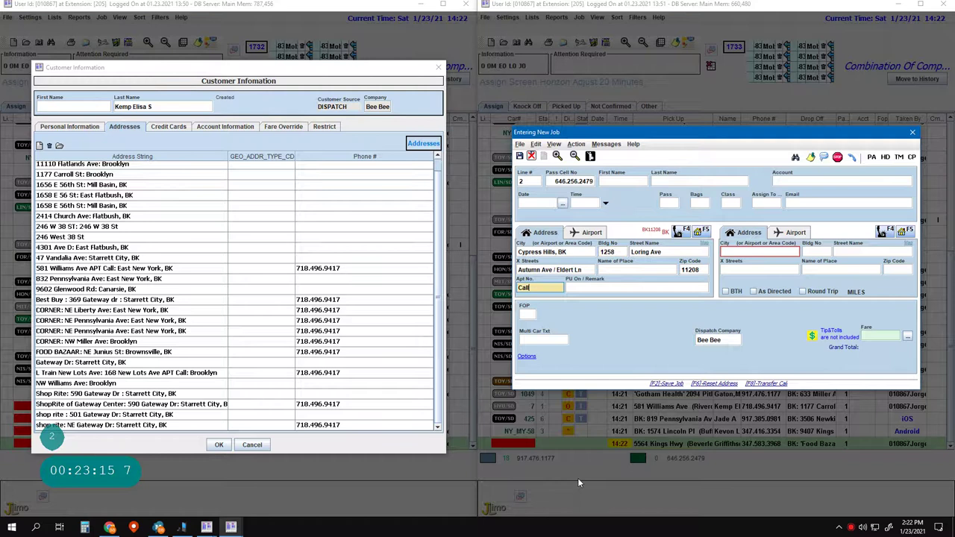
key(Return)
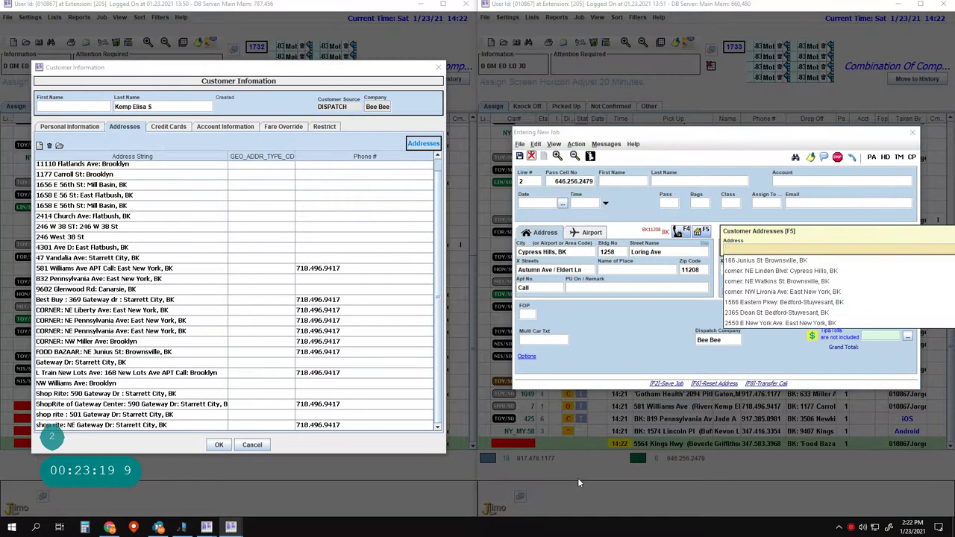
key(Return)
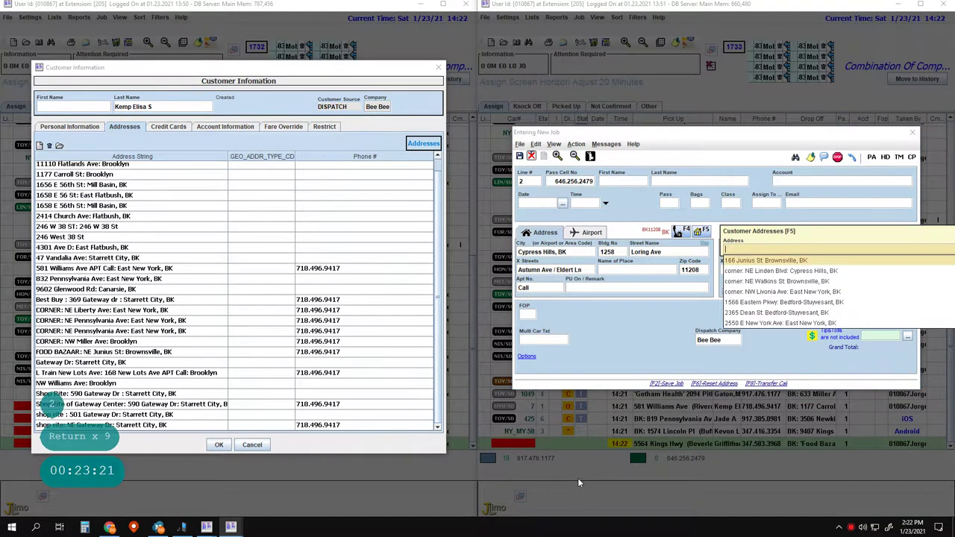
key(Escape)
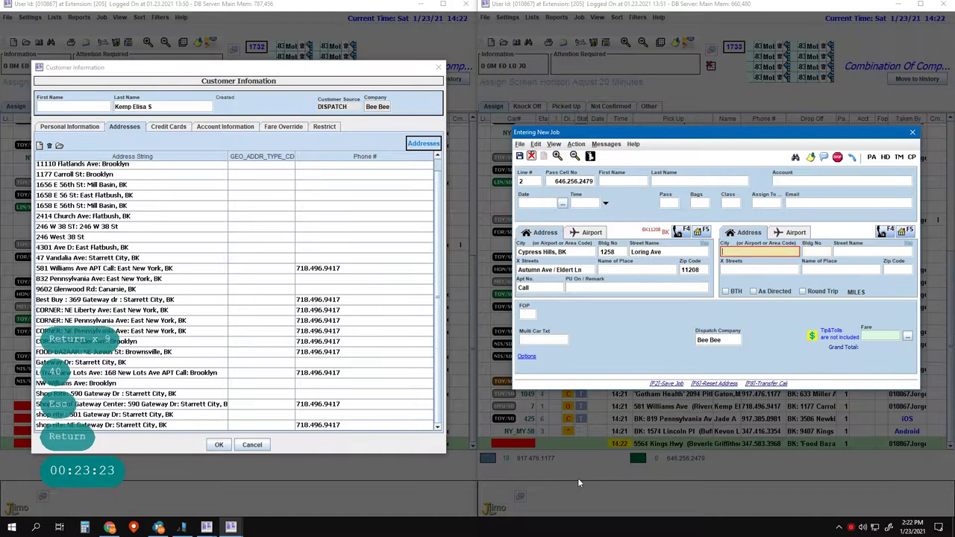
key(Left)
text(nyc)
key(Return)
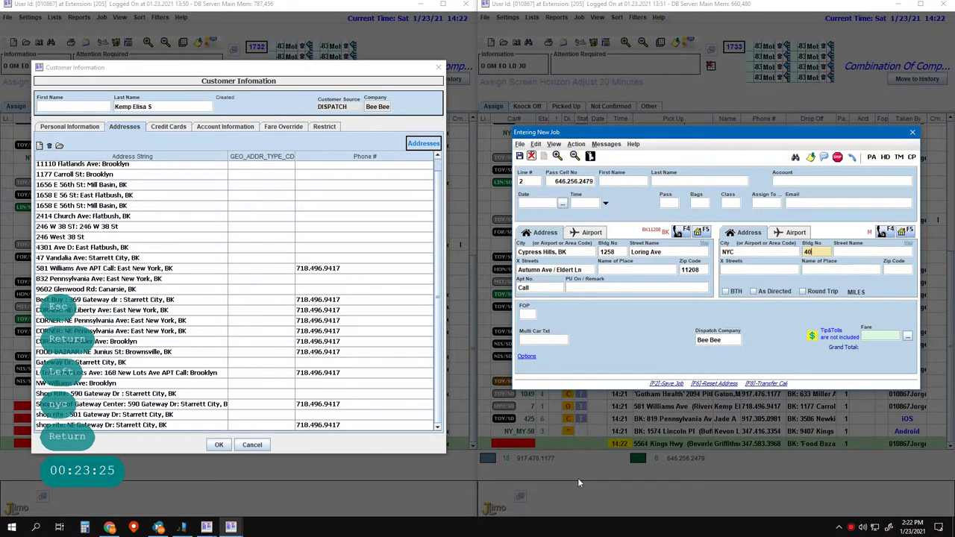
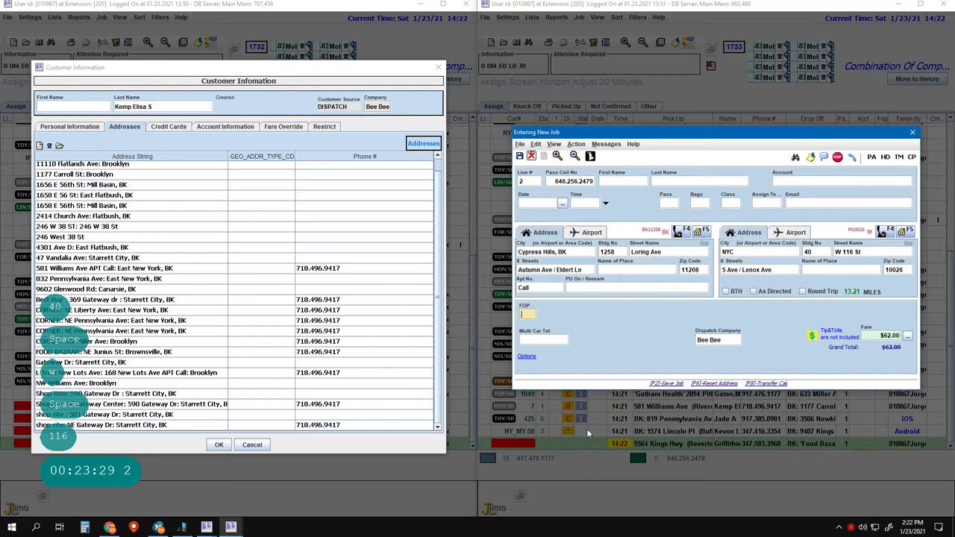
- Insert the $62.00 fare into the pickup remark and shift the job window left
click(618, 287)
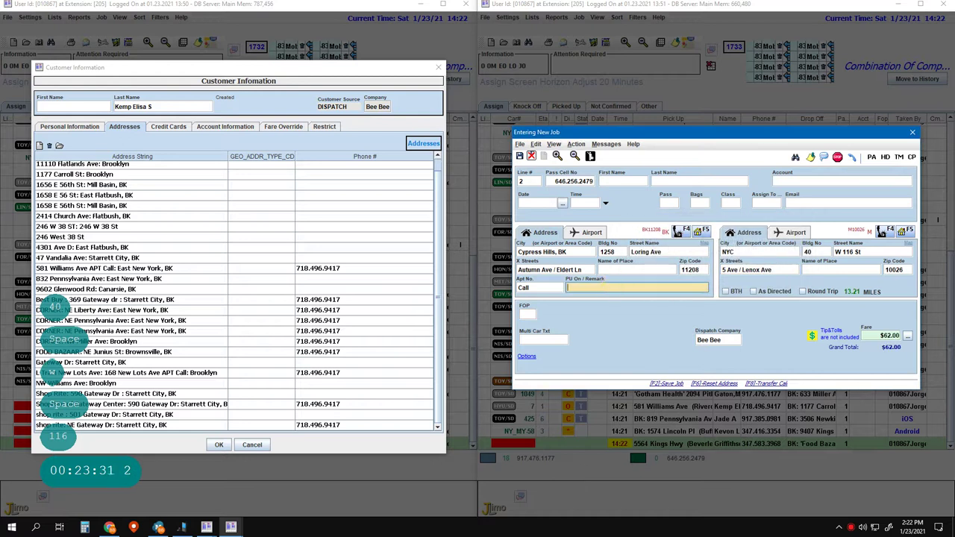
key(Return)
key(Return)
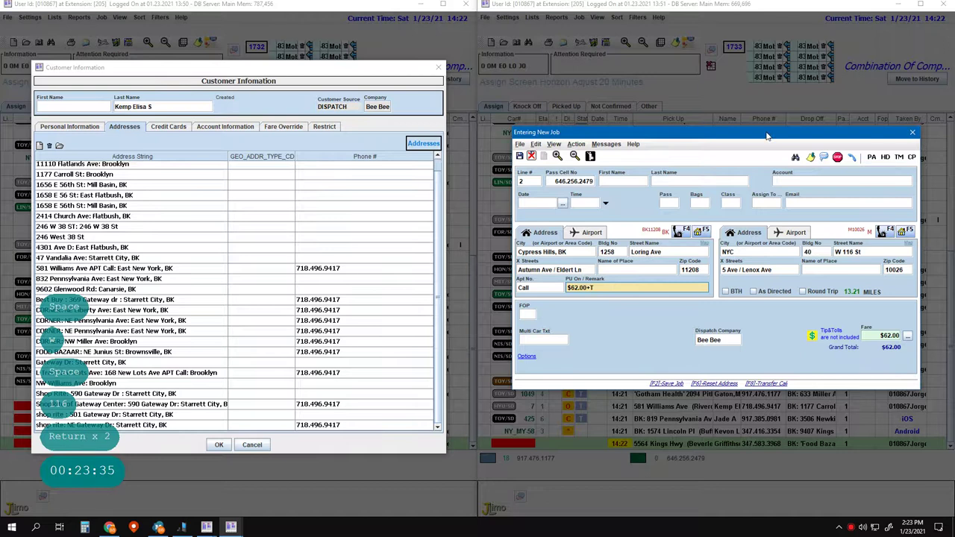
drag(671, 132, 473, 126)
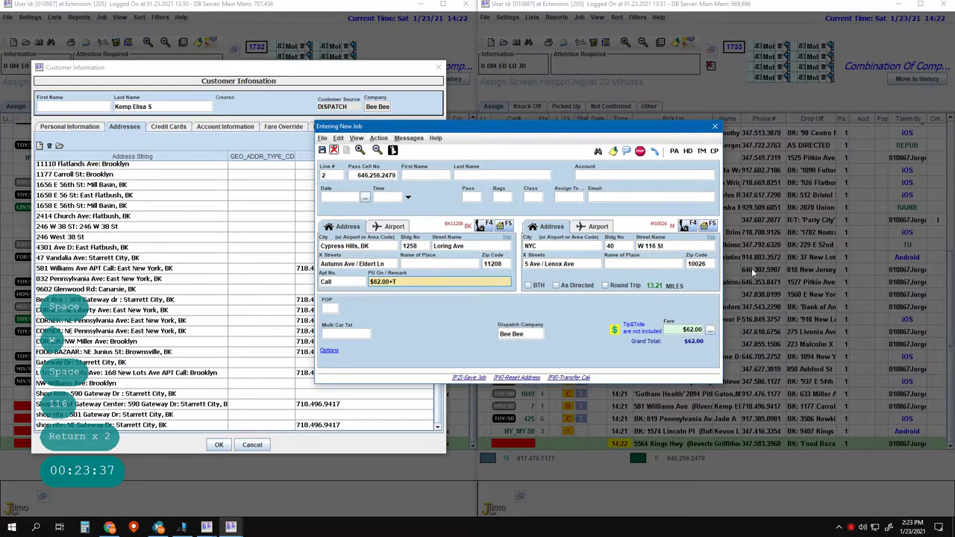
- Add $10.00 tolls, update the remark to 'HE has $70.00 +Toll', and save the Loring Ave job
click(709, 329)
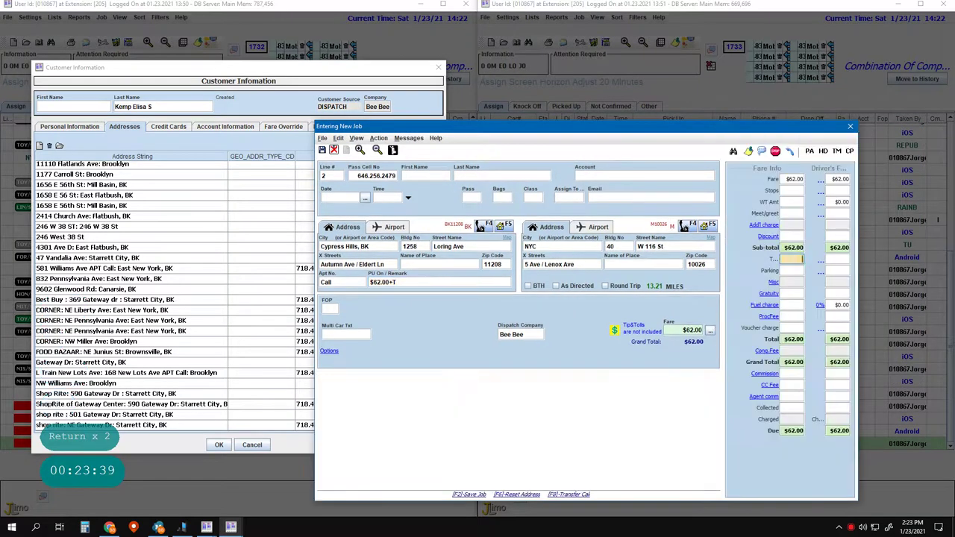
text(10)
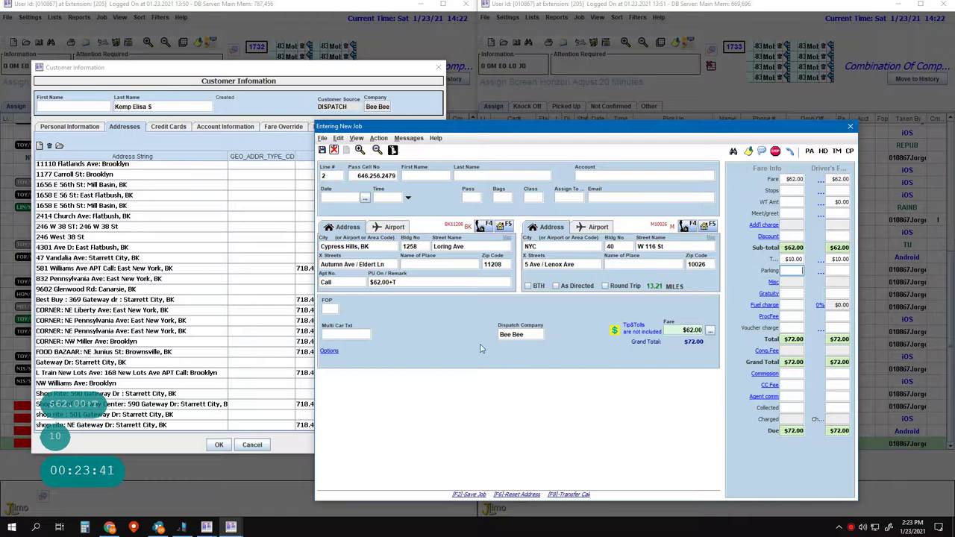
click(432, 281)
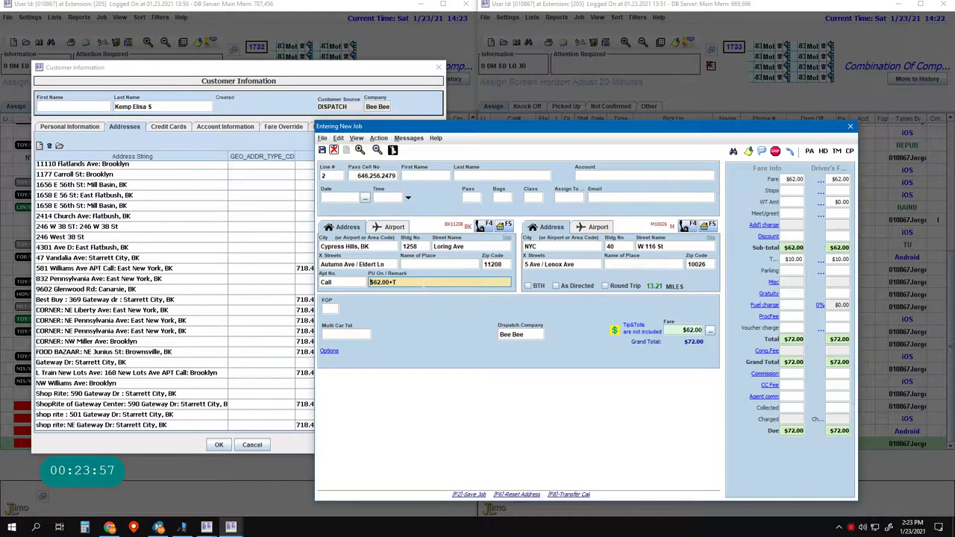
key(Home)
text(HE has )
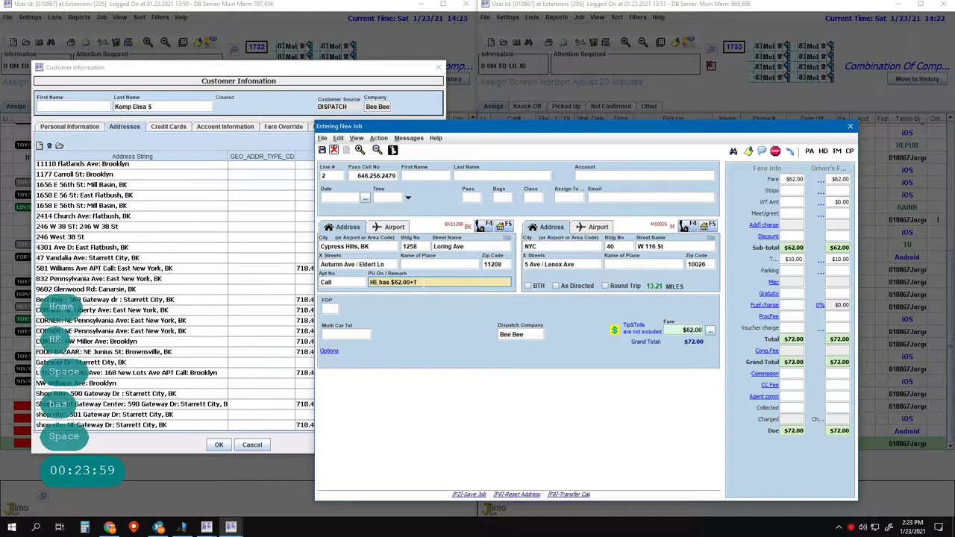
text($70.00 +)
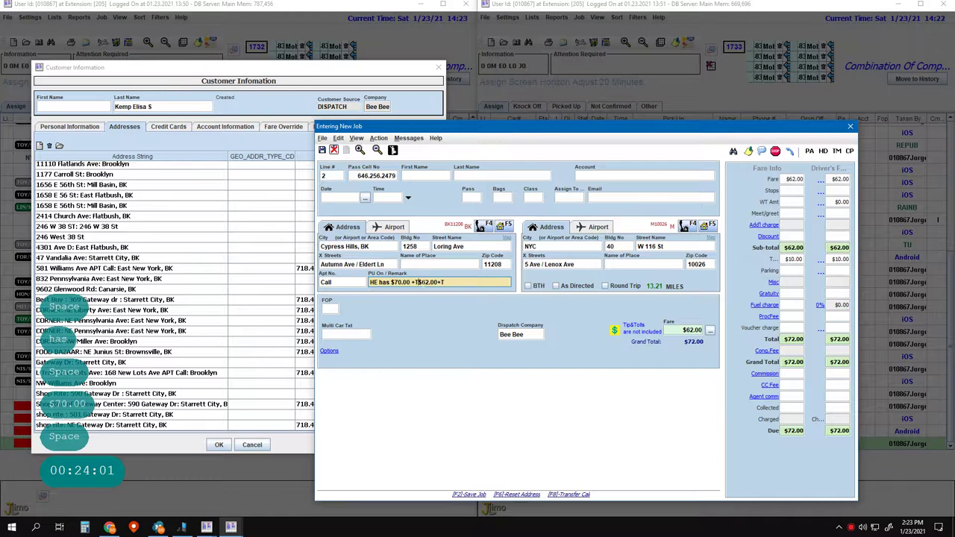
key(shift+End)
text(T)
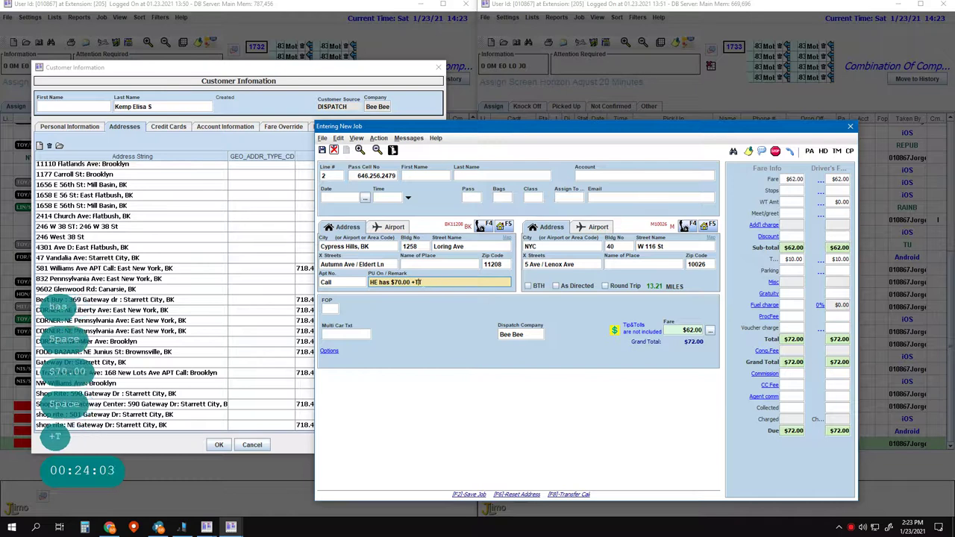
key(Delete)
key(Delete)
key(Delete)
key(Delete)
key(Delete)
key(Delete)
key(Delete)
key(Delete)
key(Delete)
key(Delete)
key(Delete)
key(Delete)
key(Delete)
key(Delete)
key(Delete)
key(Delete)
text(oll)
key(Return)
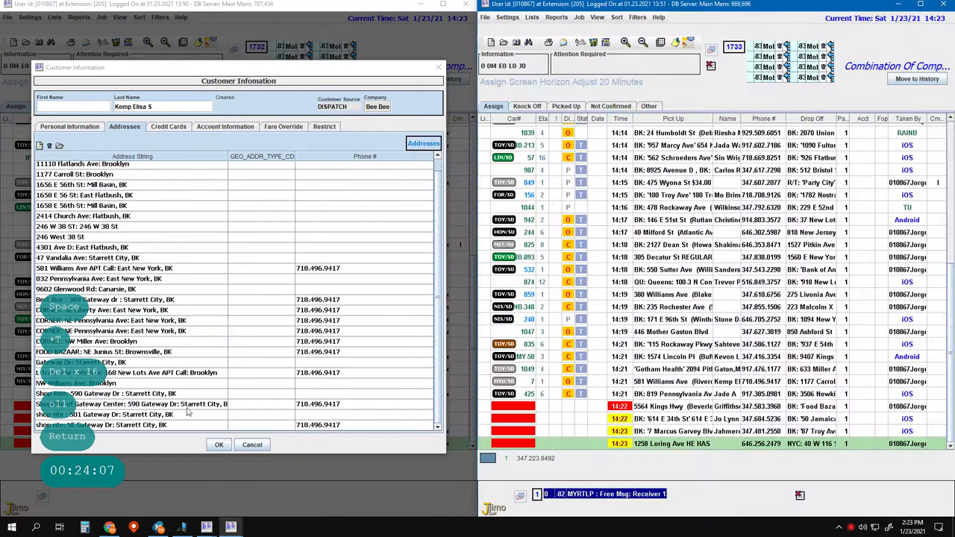
- Start a new line 1 job entry and move to the pickup building number
key(F2)
key(F2)
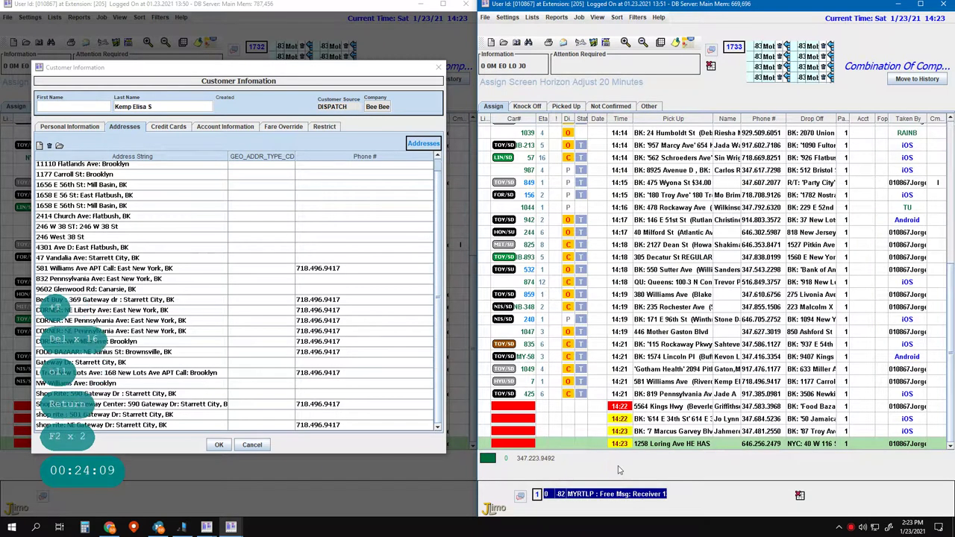
text(1)
key(Return)
key(Return)
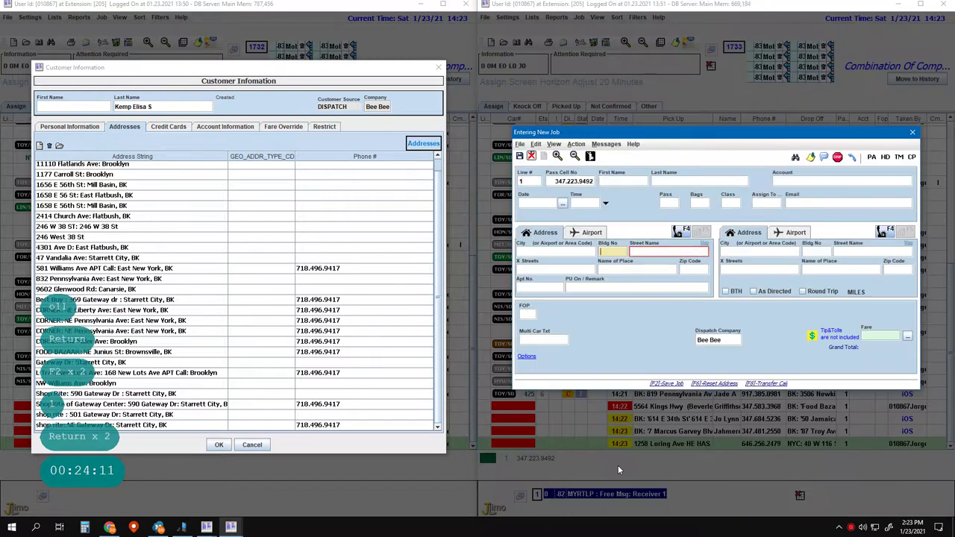
text(7)
key(Left)
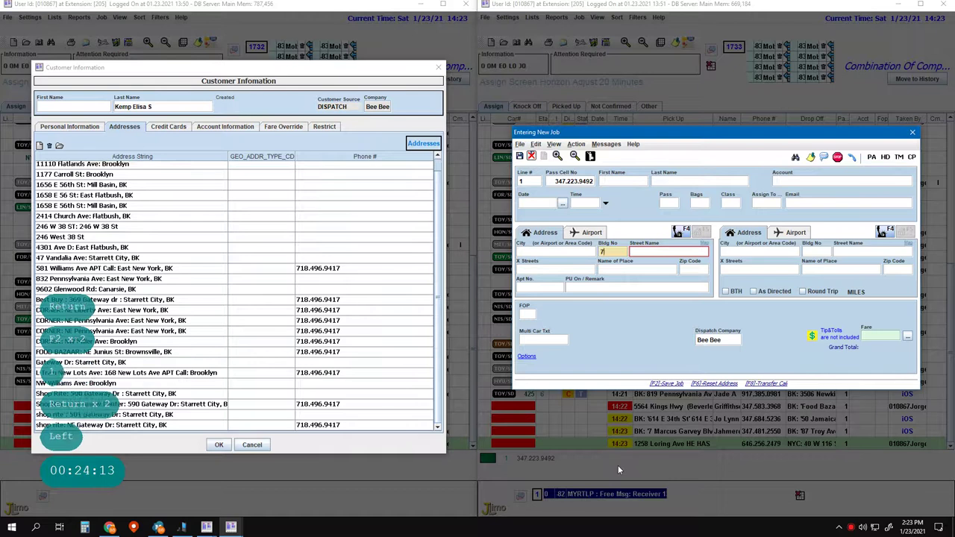
text(linco)
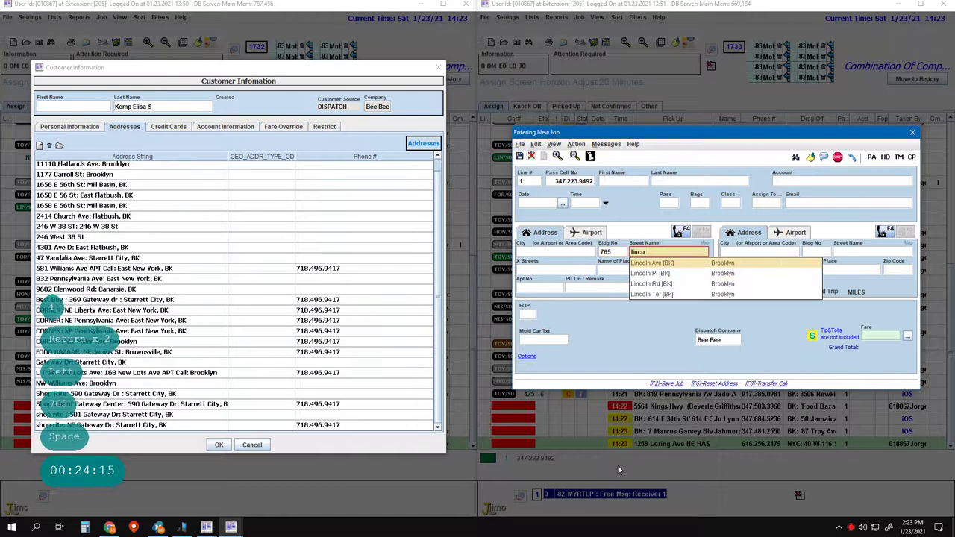
text(l)
key(Return)
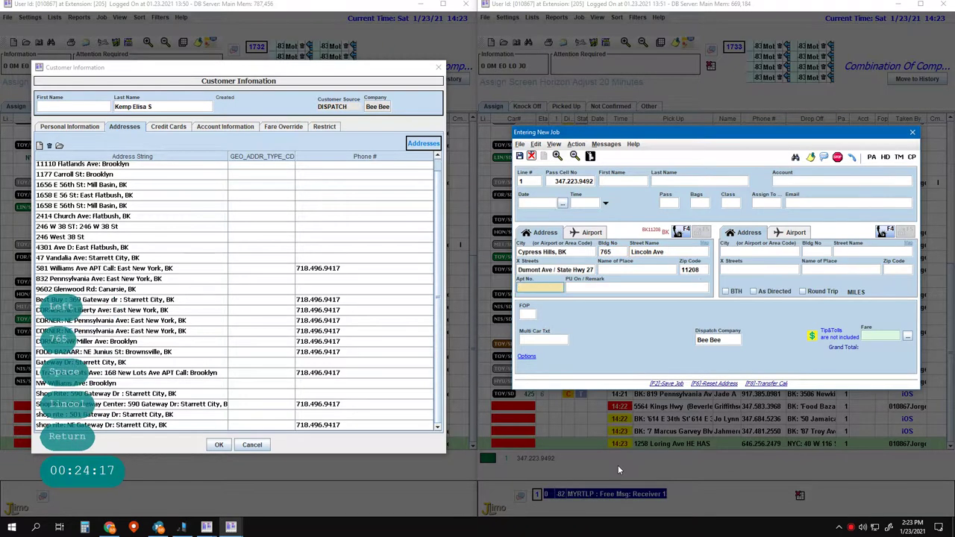
key(Left)
text(Call)
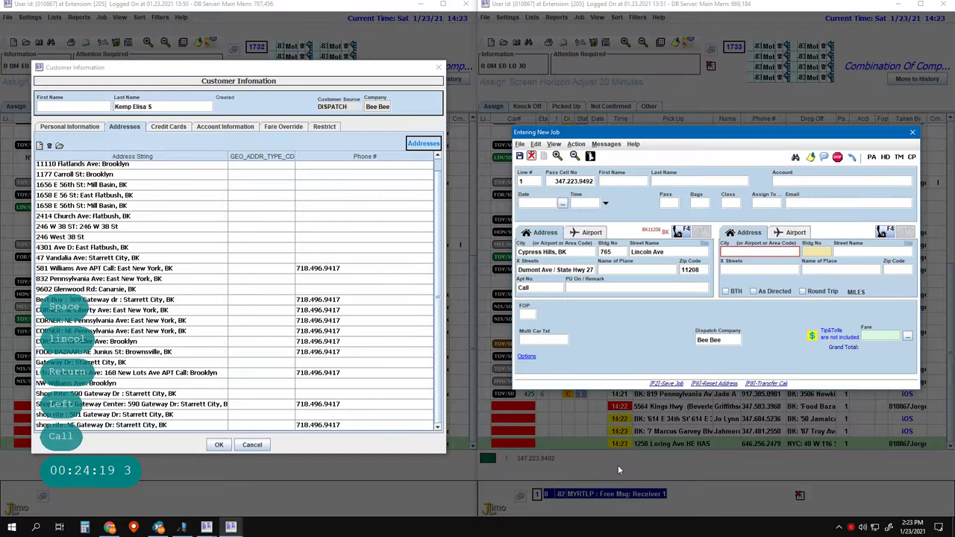
text(150)
key(space)
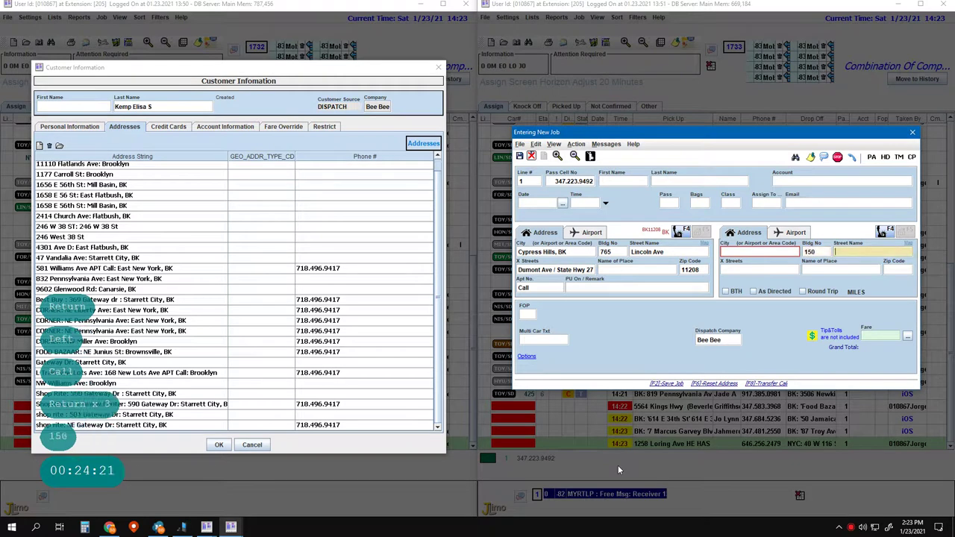
text(c resc)
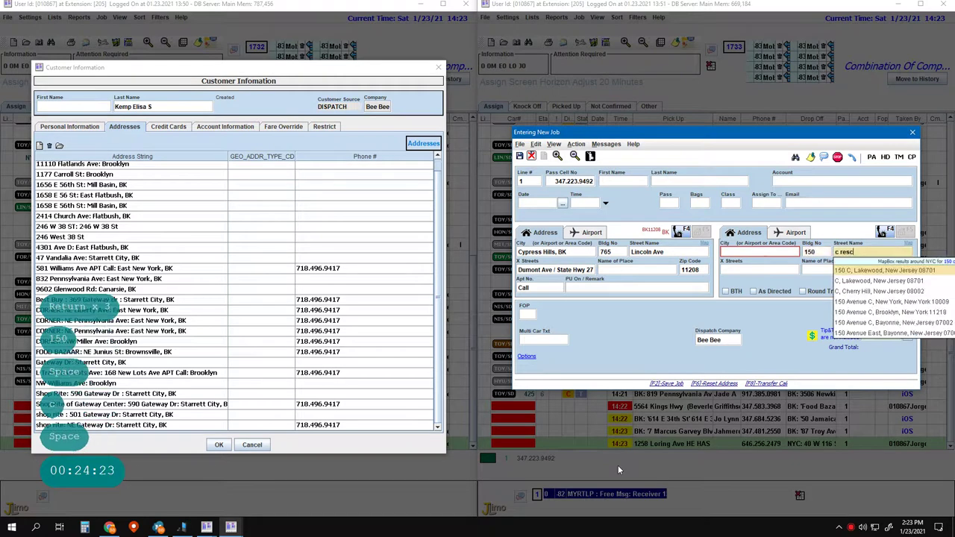
key(BackSpace)
key(BackSpace)
key(BackSpace)
key(BackSpace)
key(BackSpace)
key(BackSpace)
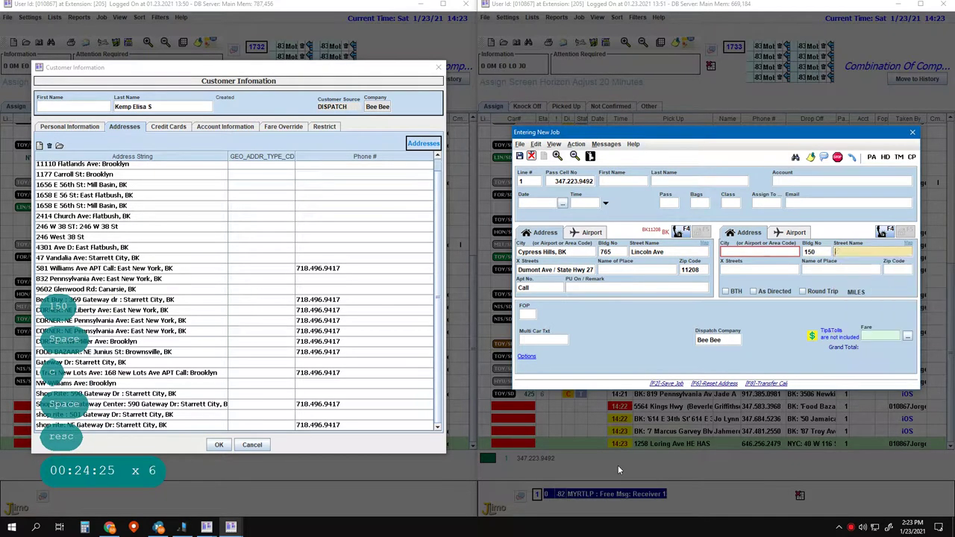
key(BackSpace)
key(Left)
key(BackSpace)
key(BackSpace)
key(BackSpace)
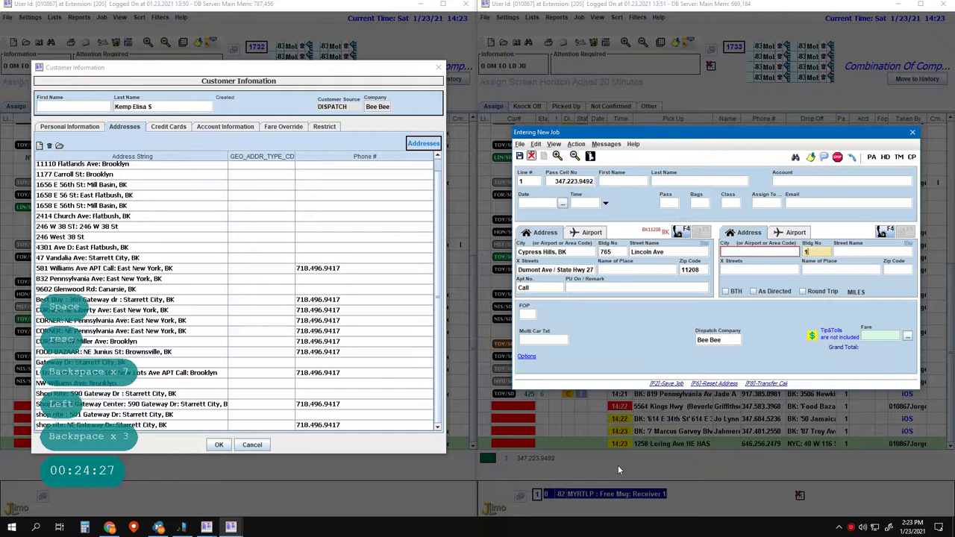
key(space)
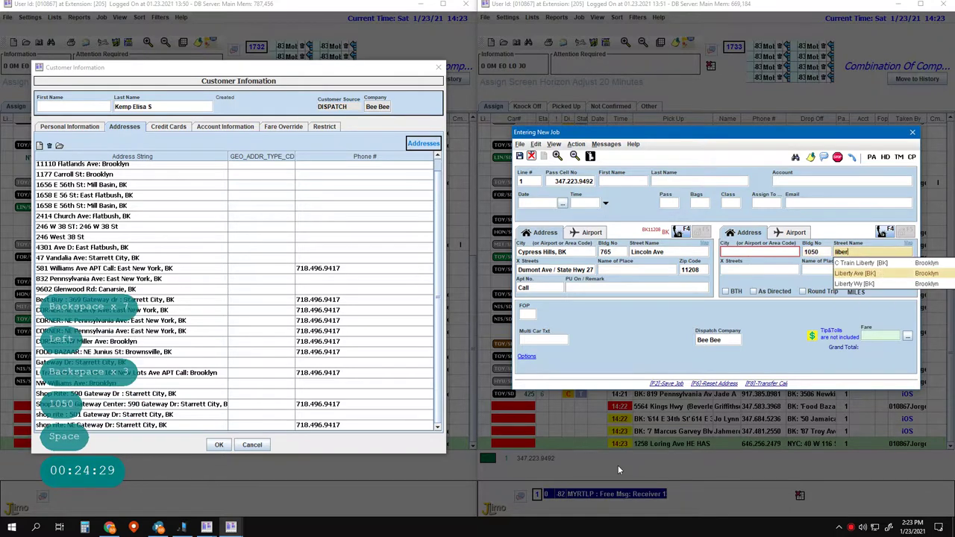
key(Return)
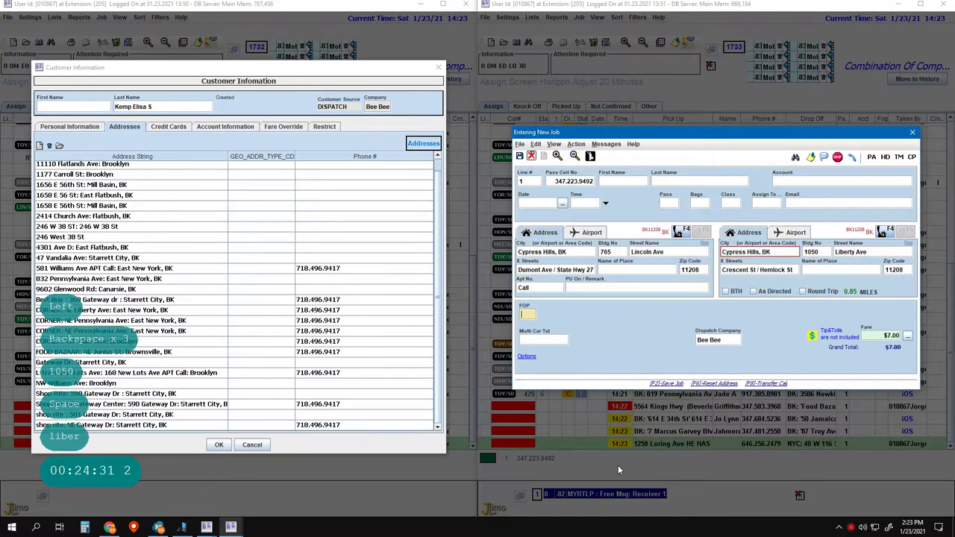
key(Return)
key(Return)
key(Return)
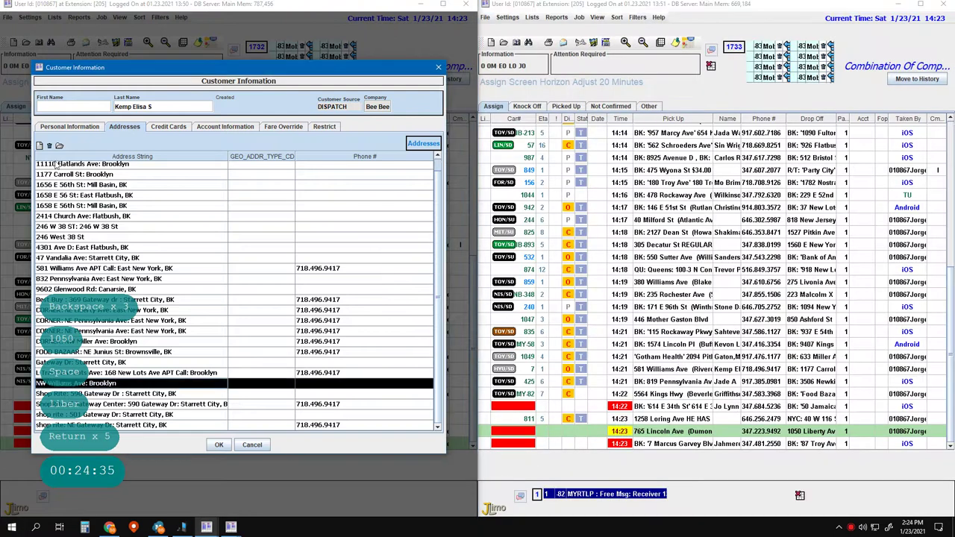
click(49, 144)
click(224, 276)
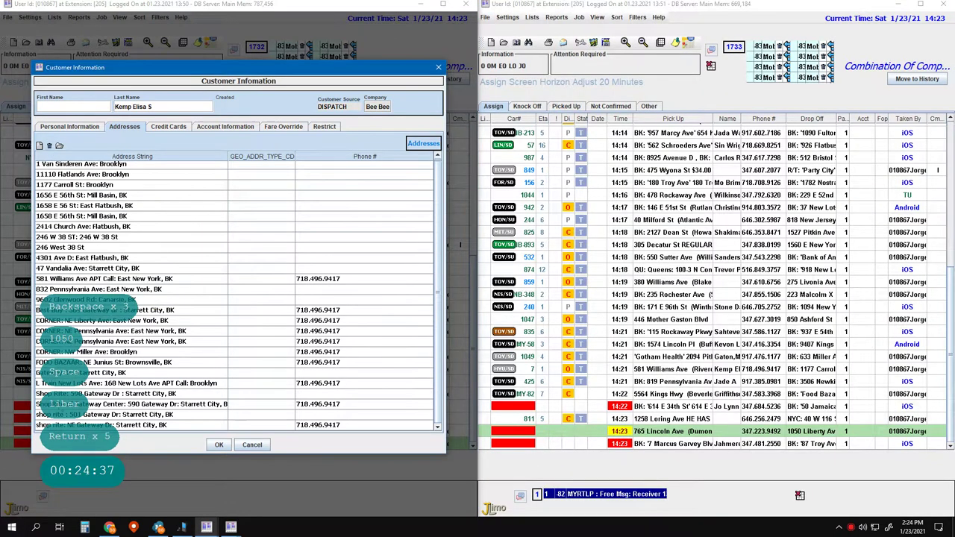
click(75, 373)
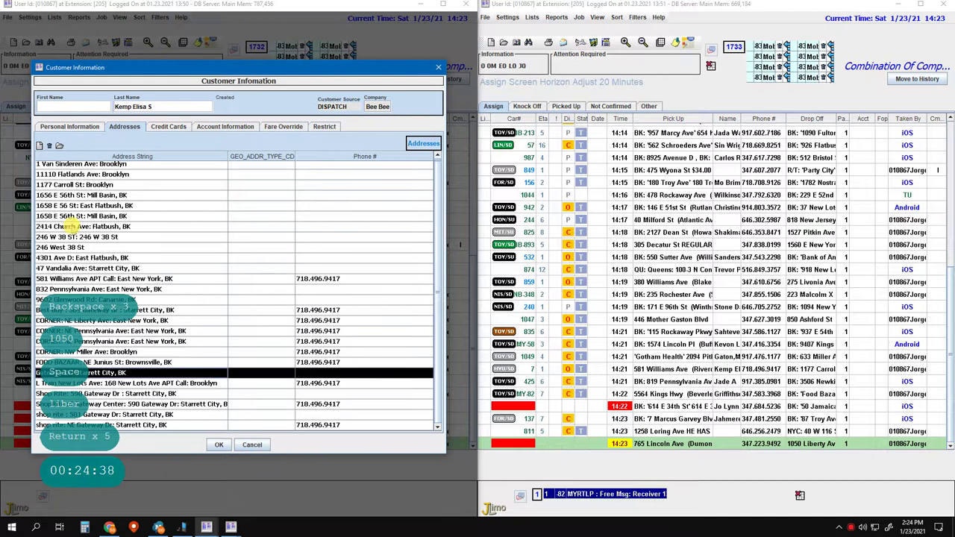
click(50, 144)
click(224, 275)
click(45, 166)
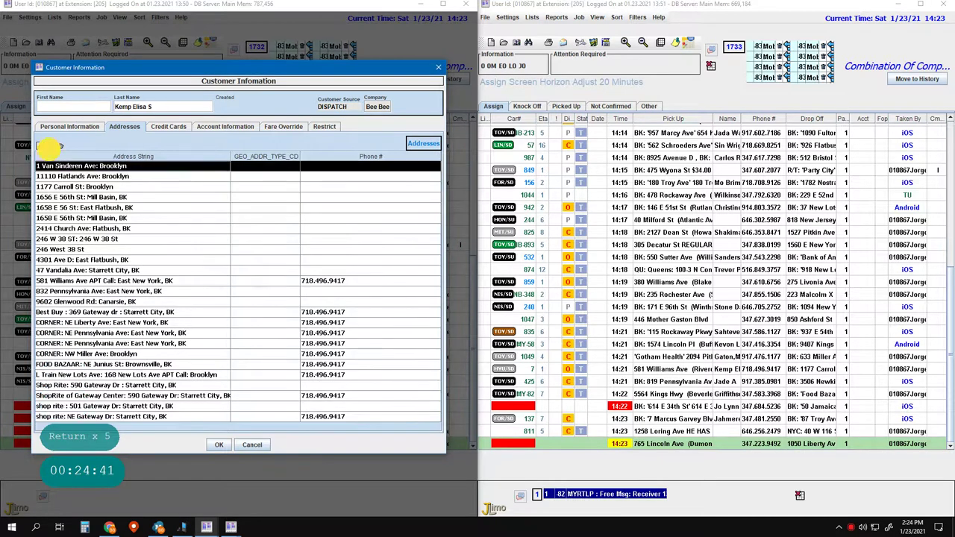
click(50, 145)
click(224, 275)
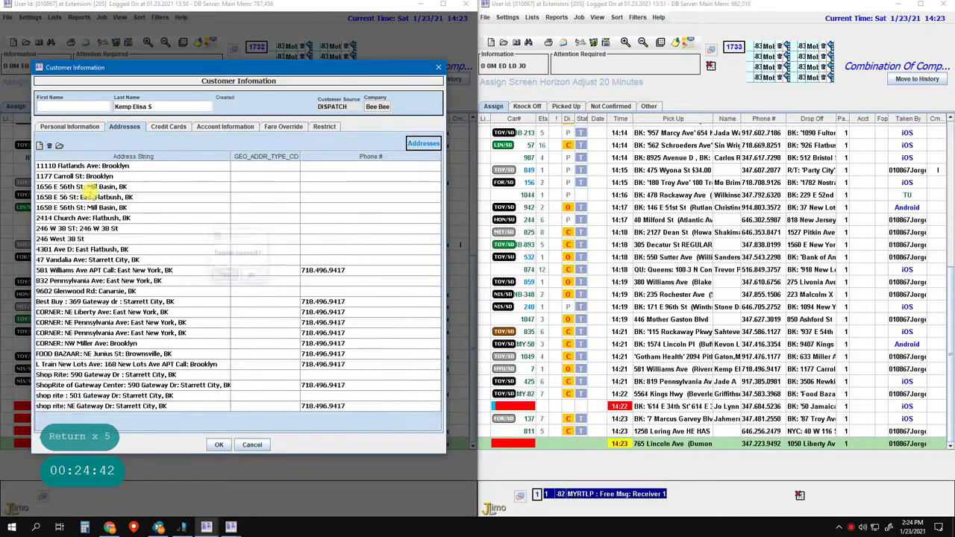
click(73, 229)
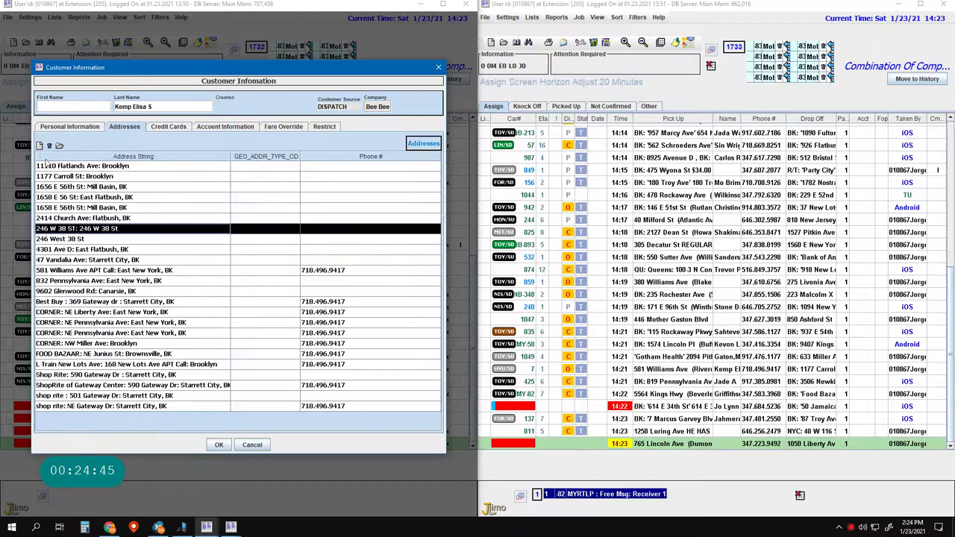
click(49, 144)
click(224, 275)
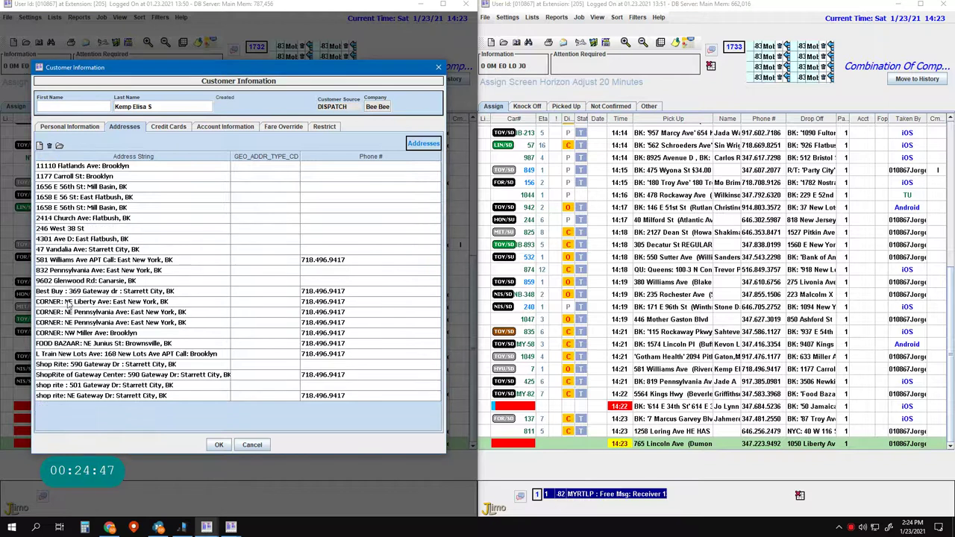
click(59, 333)
click(49, 144)
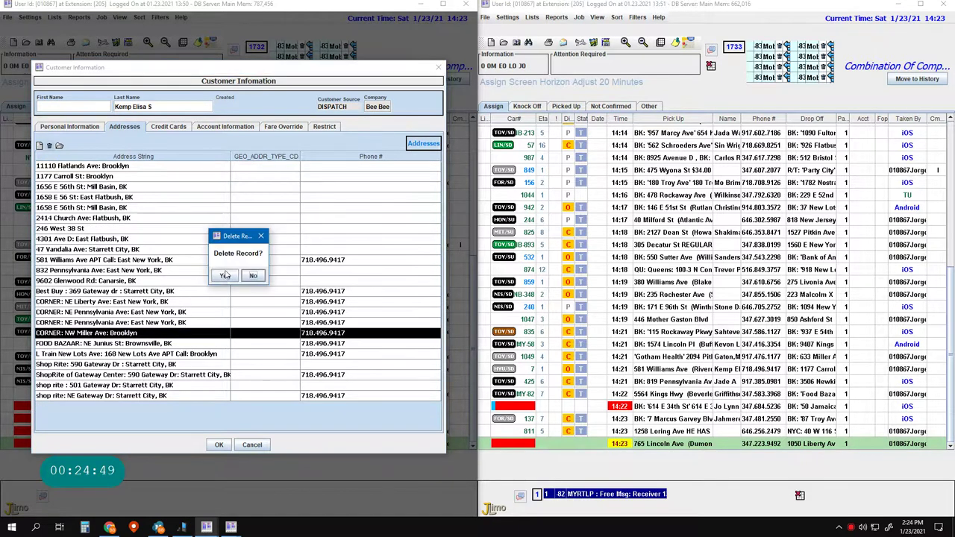
click(223, 275)
click(82, 311)
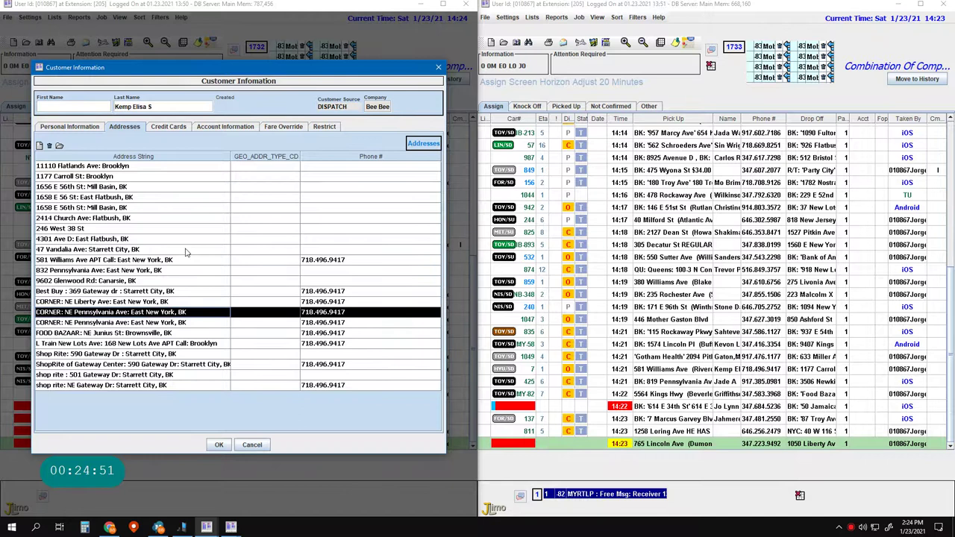
click(49, 145)
click(224, 275)
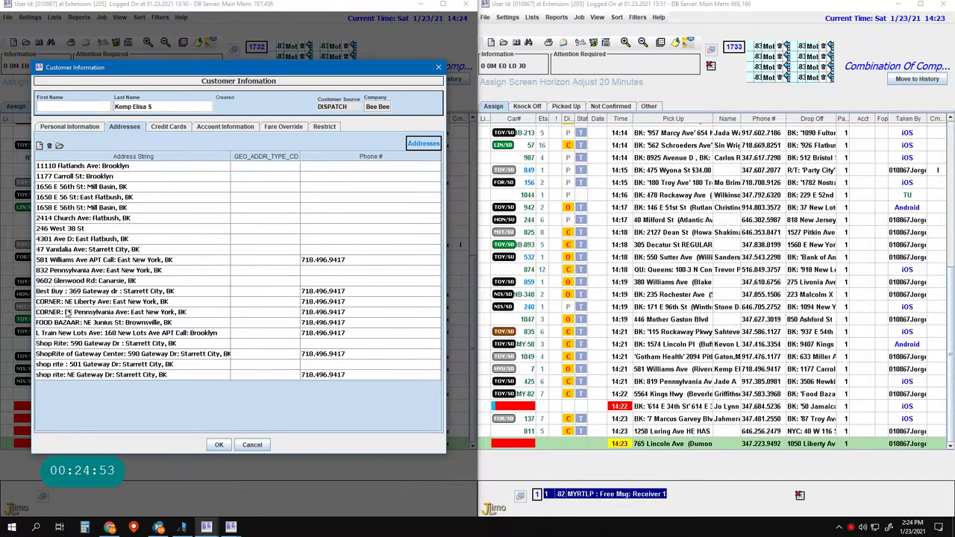
- Delete the NE Liberty Ave, second NE Pennsylvania Ave and FOOD BAZAAR addresses
click(82, 301)
click(49, 145)
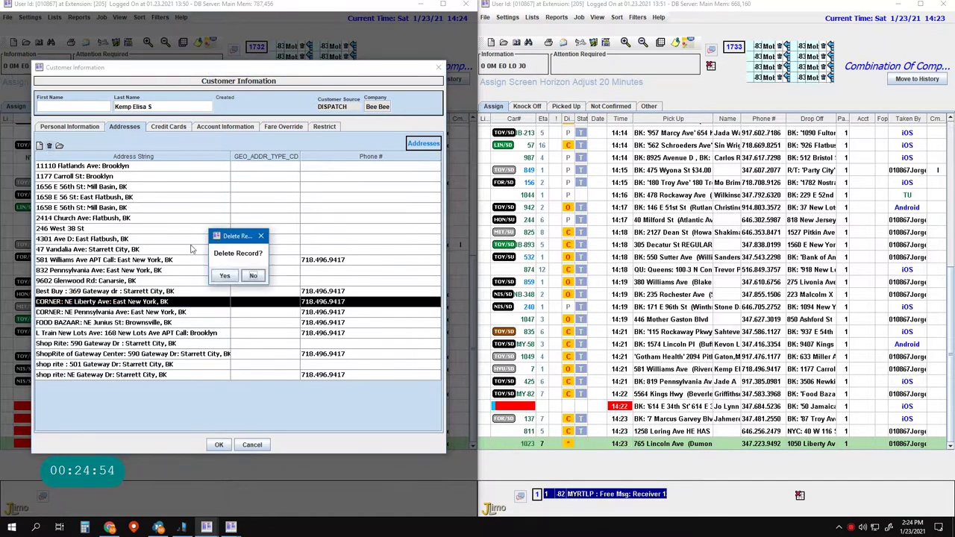
click(223, 275)
click(104, 303)
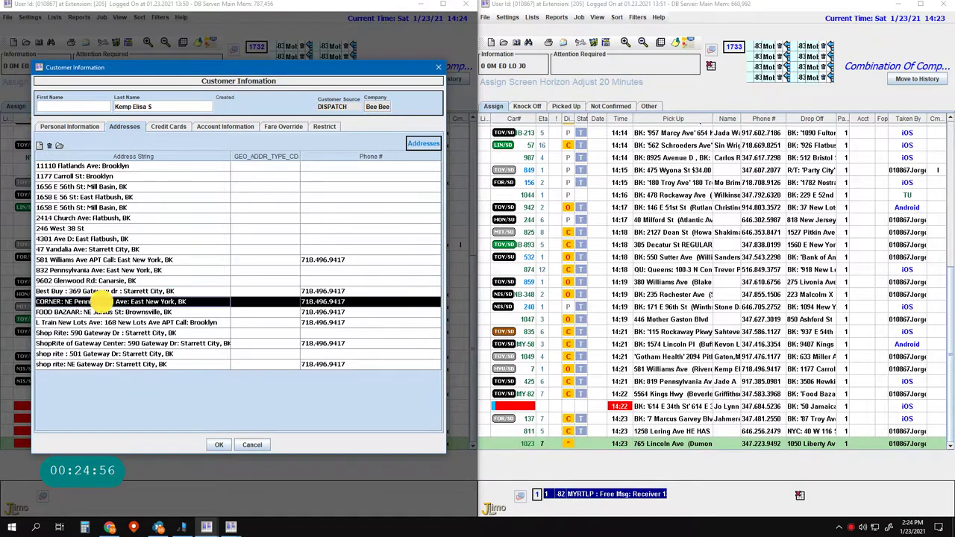
click(49, 144)
click(224, 275)
click(105, 301)
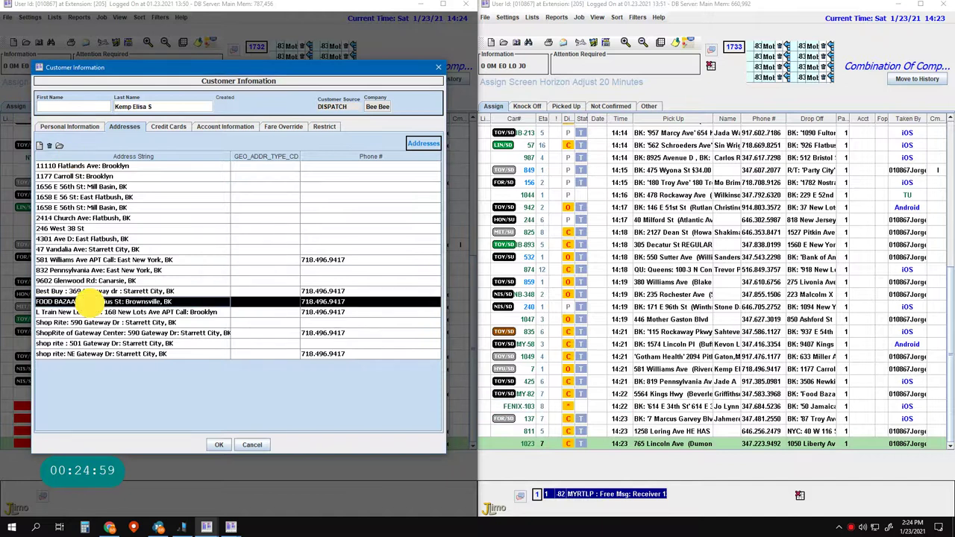
click(49, 145)
click(224, 275)
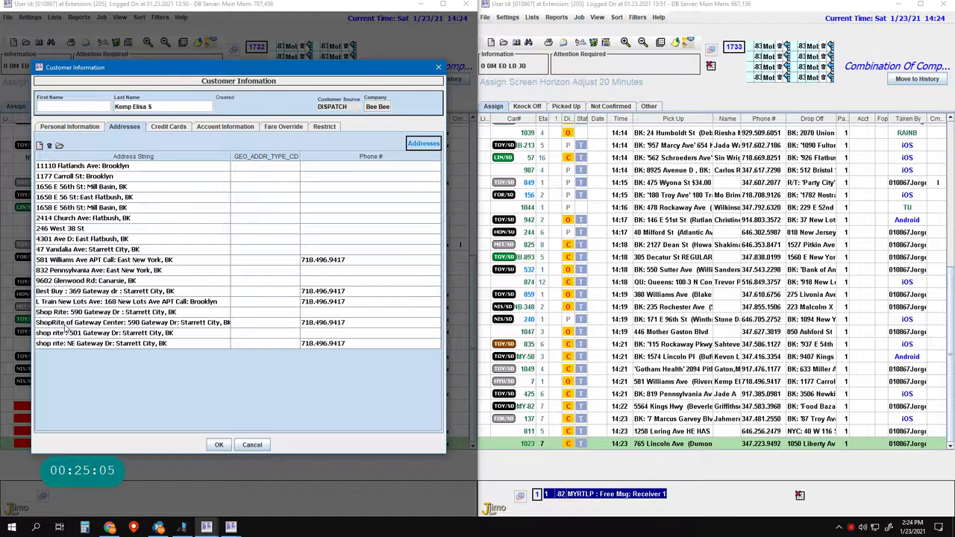
- Delete the shop rite 501, NE and 590 Gateway Dr addresses, then save the job with F2
click(69, 333)
click(49, 145)
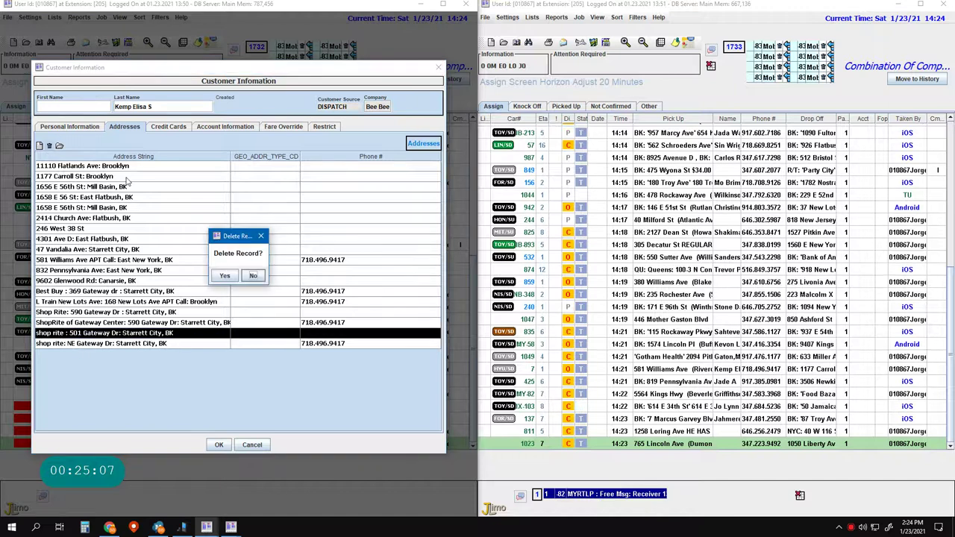
click(224, 275)
click(73, 334)
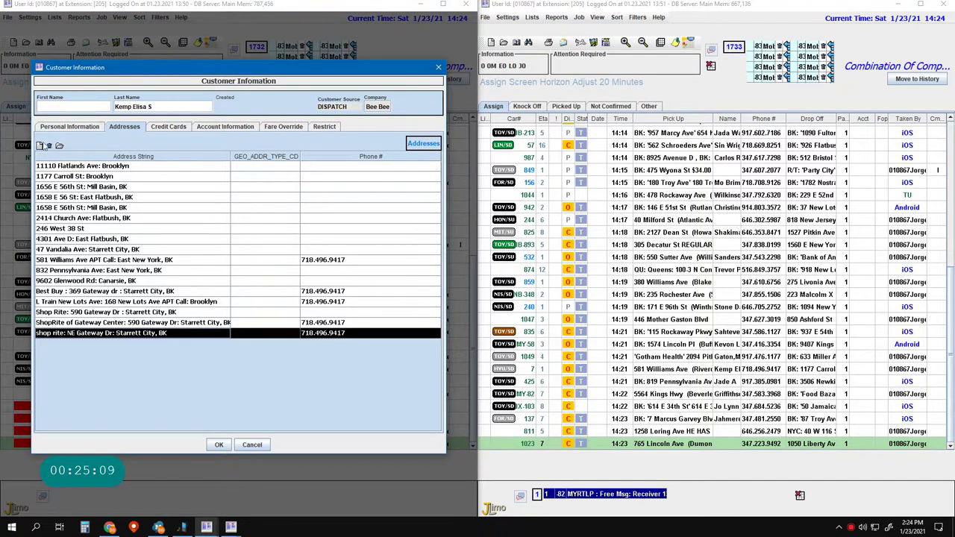
click(50, 145)
click(224, 275)
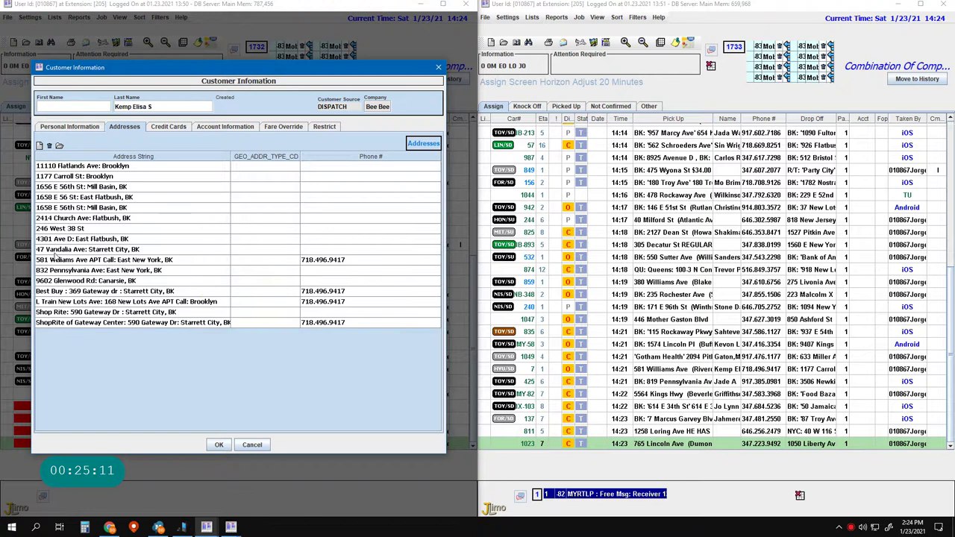
click(59, 312)
click(49, 145)
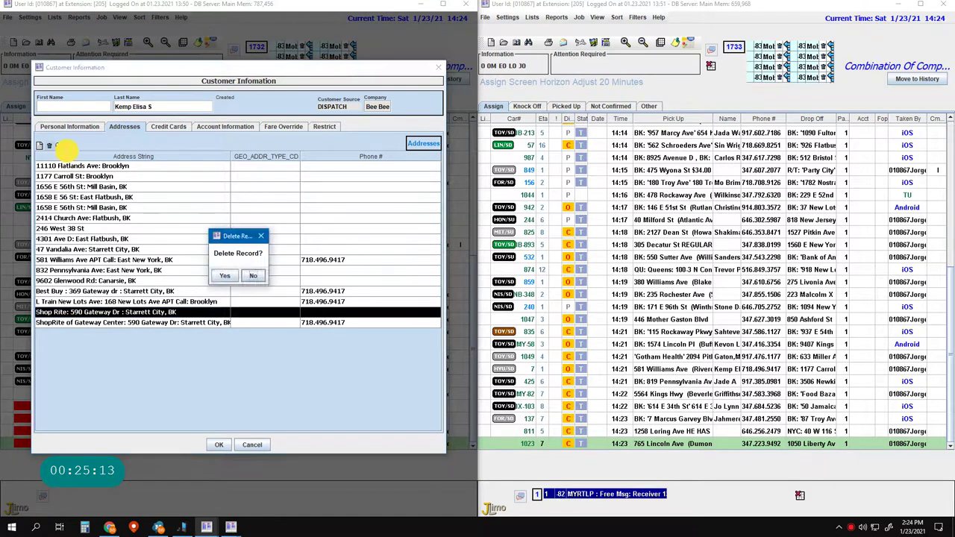
click(224, 275)
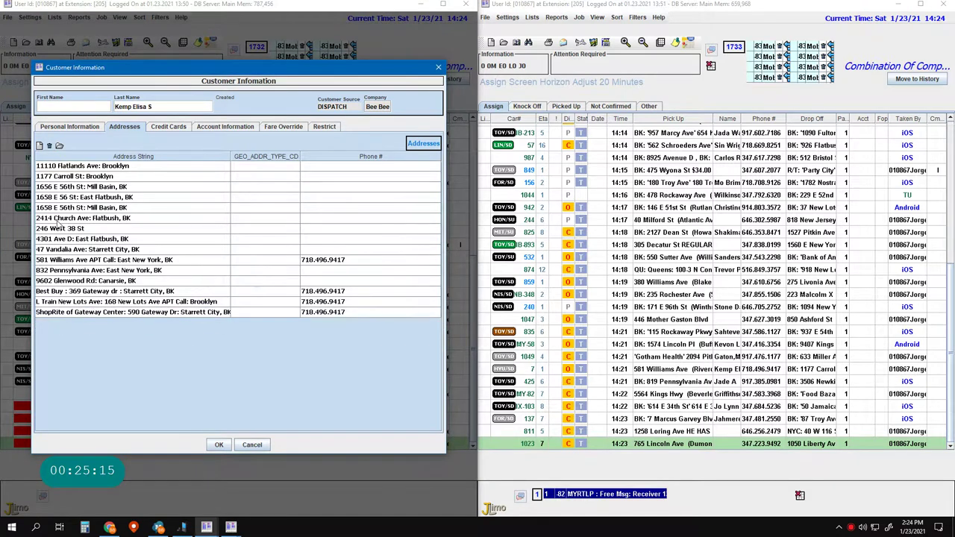
key(F2)
key(F2)
key(F2)
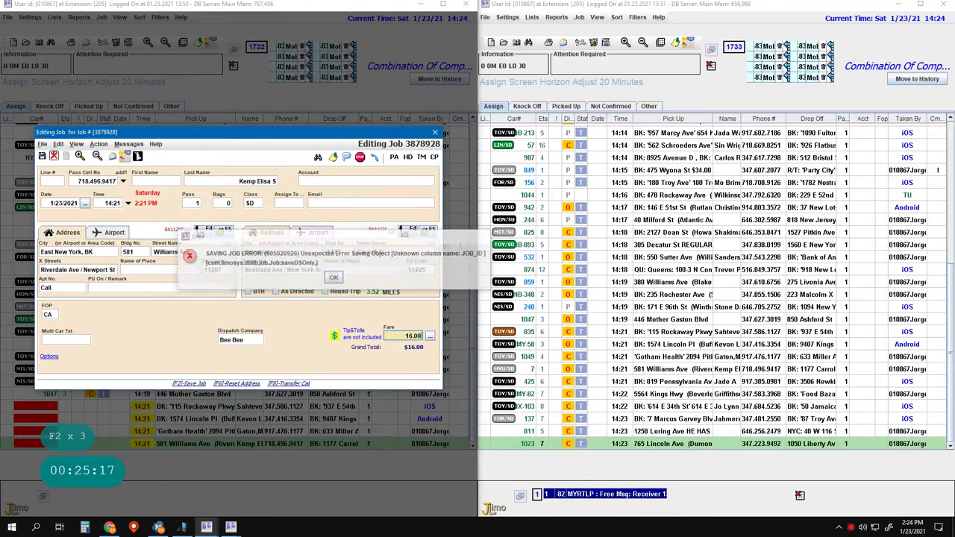
- Dismiss the save error and undo the reservation edit
key(Return)
click(224, 277)
click(220, 301)
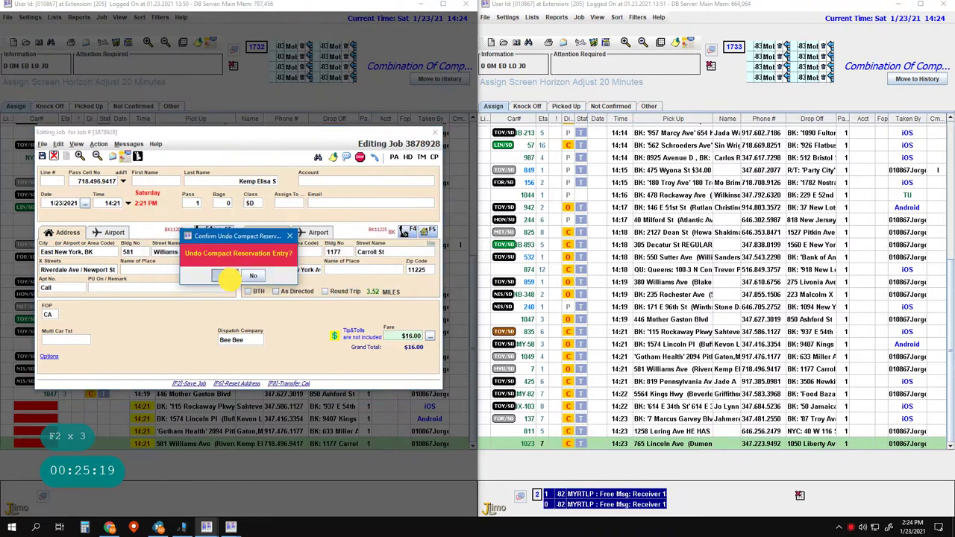
click(229, 278)
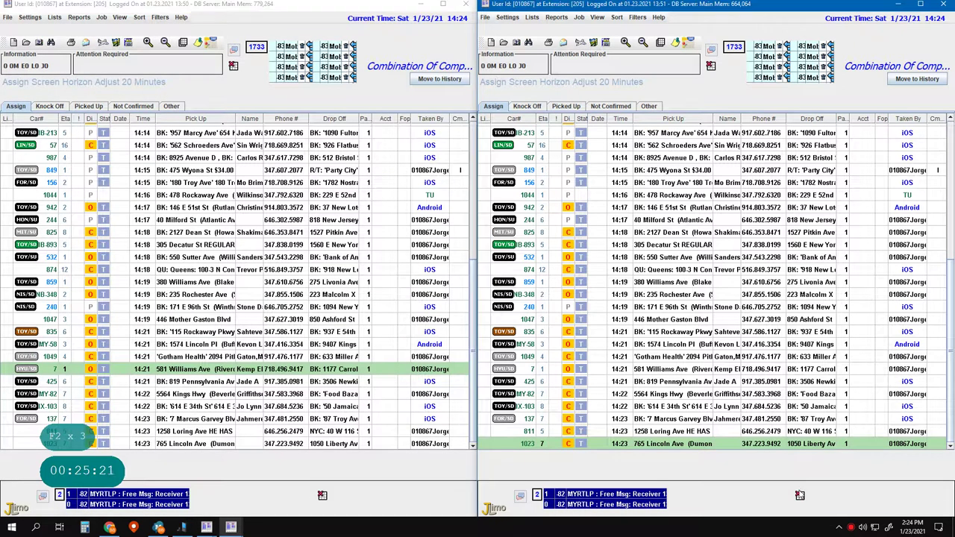
- Search the dispatch jobs by pickup address for s305
click(799, 495)
key(F9)
key(Down)
key(Down)
key(Return)
text(s305)
key(Return)
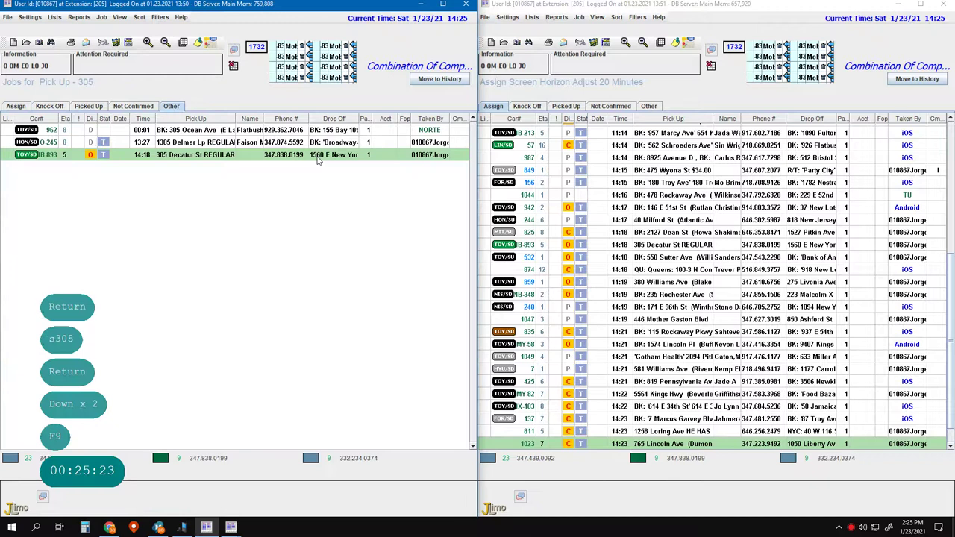
- Beep car 893 the one-driver message 'coming', then close the options and return to Assign
key(Pause)
key(alt+b)
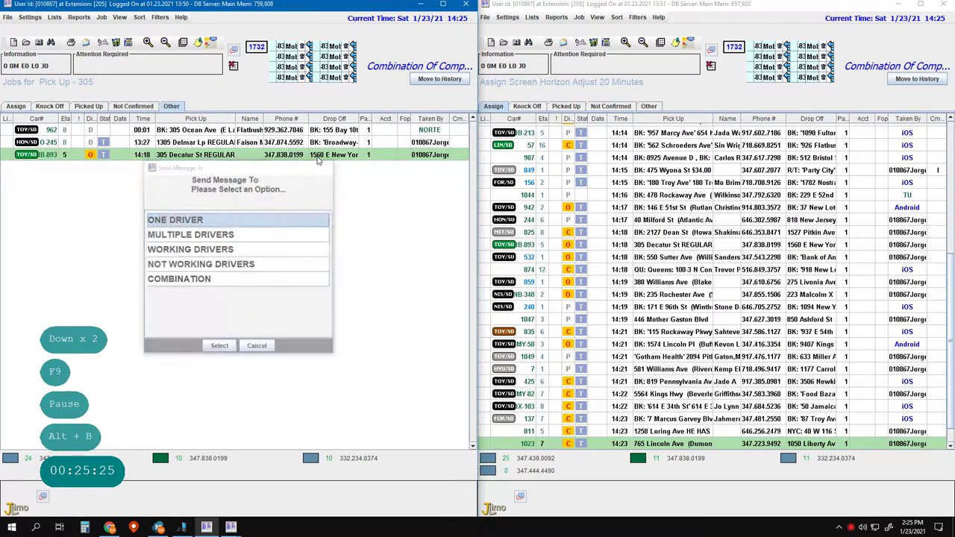
key(Return)
text(coming)
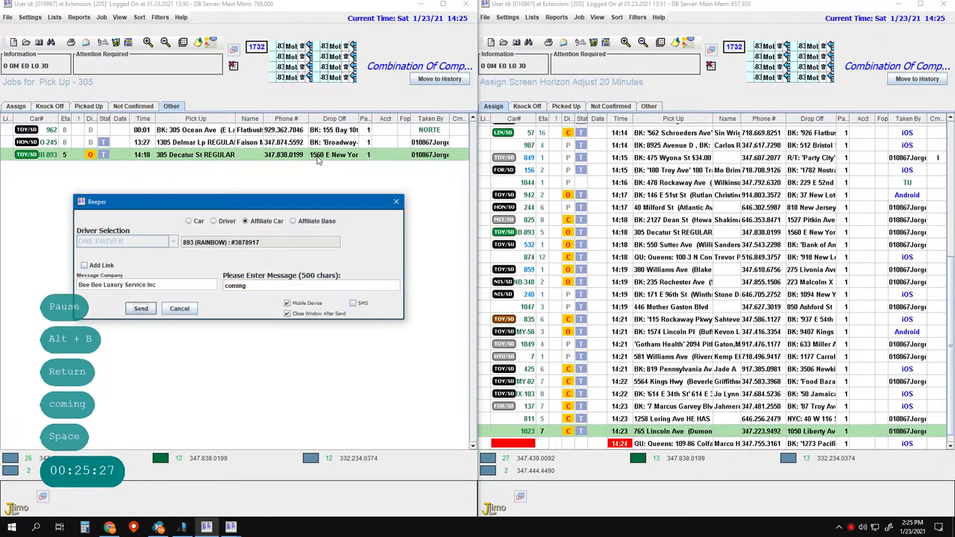
key(Return)
key(Return)
key(Return)
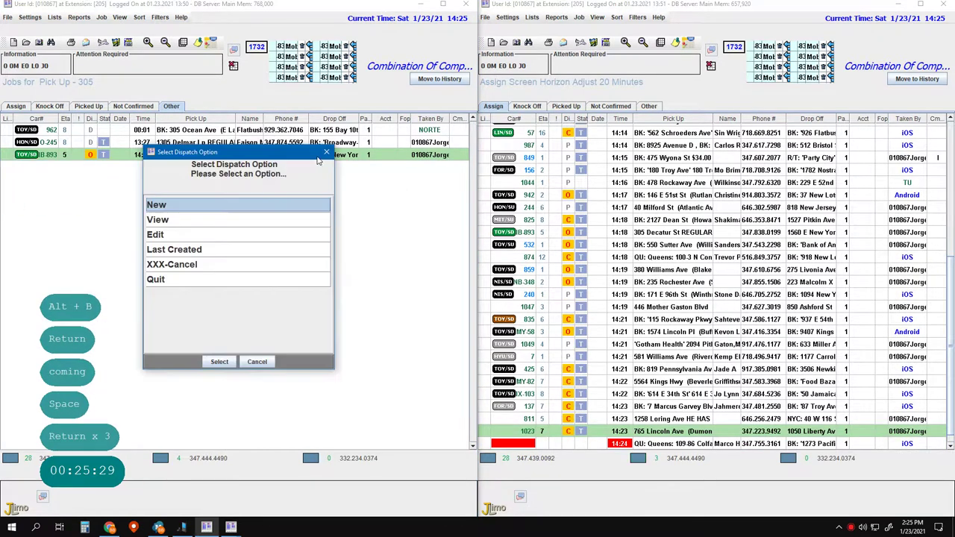
click(186, 379)
click(261, 377)
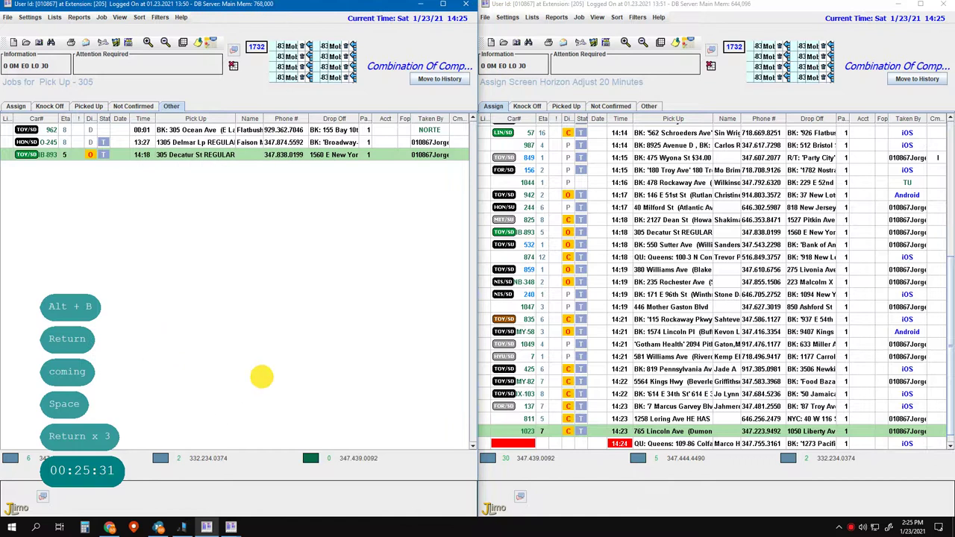
key(Escape)
key(Escape)
key(Escape)
- Start a new job on line 2, then quit it
text(a1)
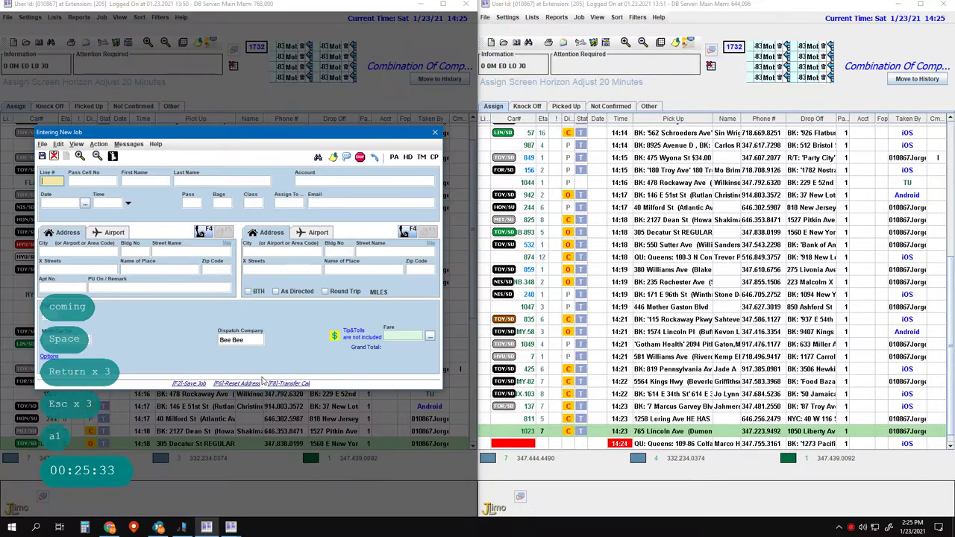
key(BackSpace)
text(2)
key(Return)
key(Return)
key(Return)
key(Escape)
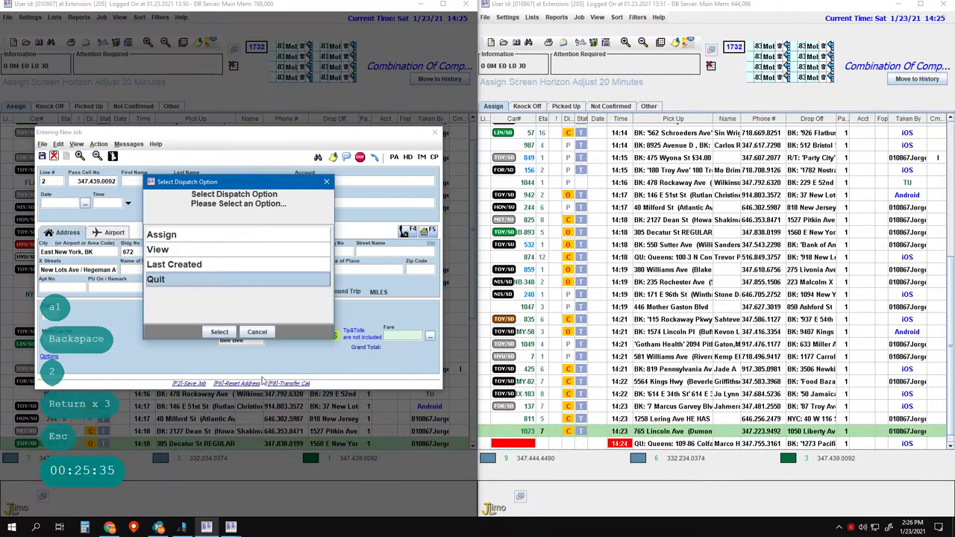
key(Down)
key(Down)
key(Down)
key(Return)
key(alt+d)
text(916)
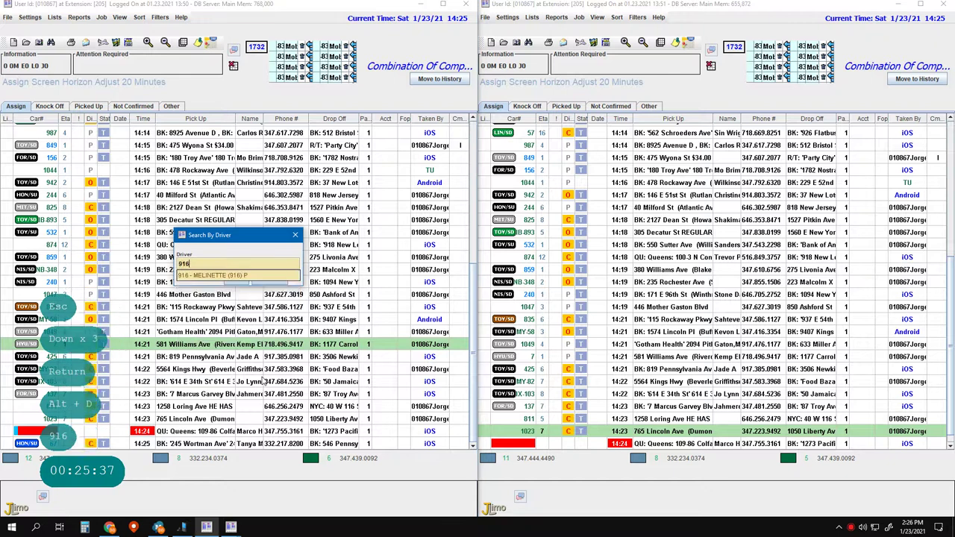
key(Return)
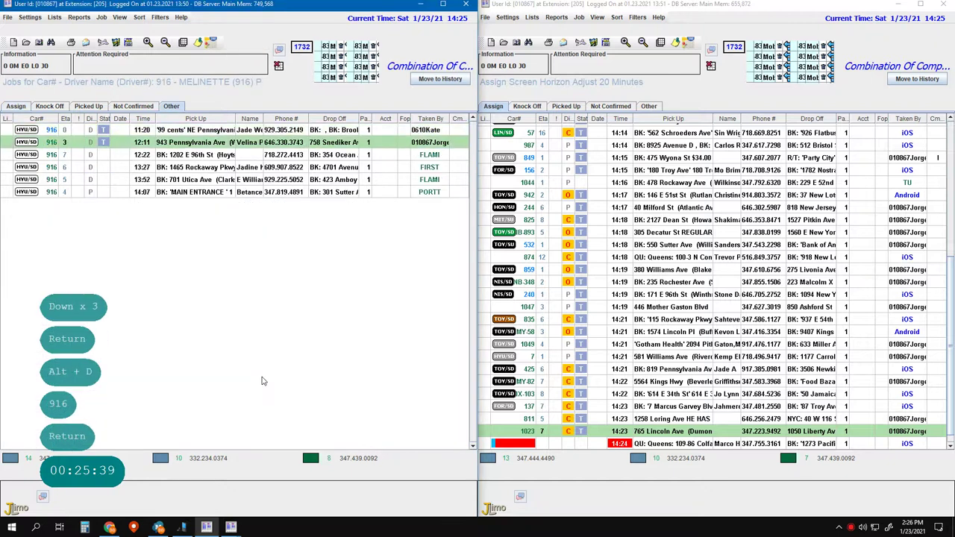
key(Down)
key(Down)
key(Down)
key(Down)
key(Down)
key(Down)
key(Down)
key(Down)
key(Down)
key(alt+s)
key(Down)
key(Down)
key(Down)
key(Down)
key(Down)
key(Down)
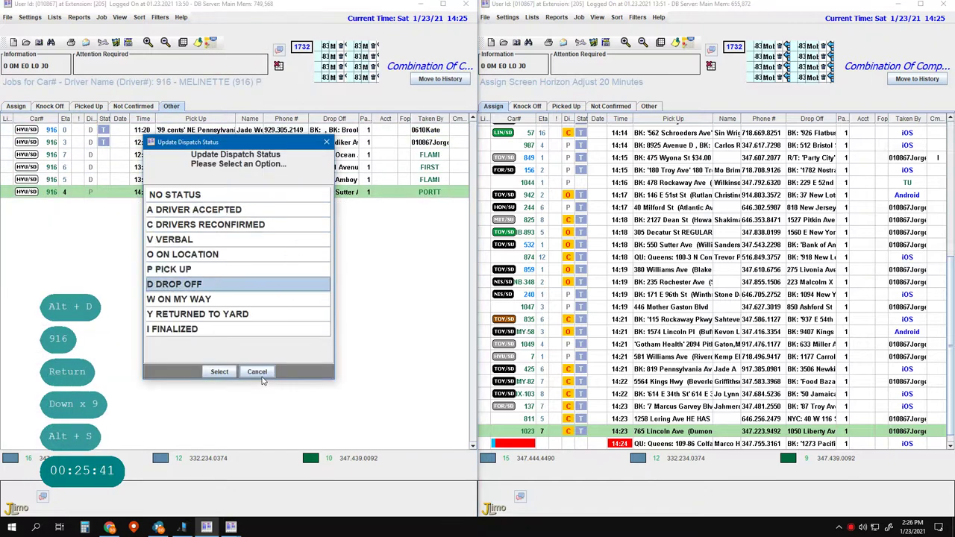
key(Return)
key(Return)
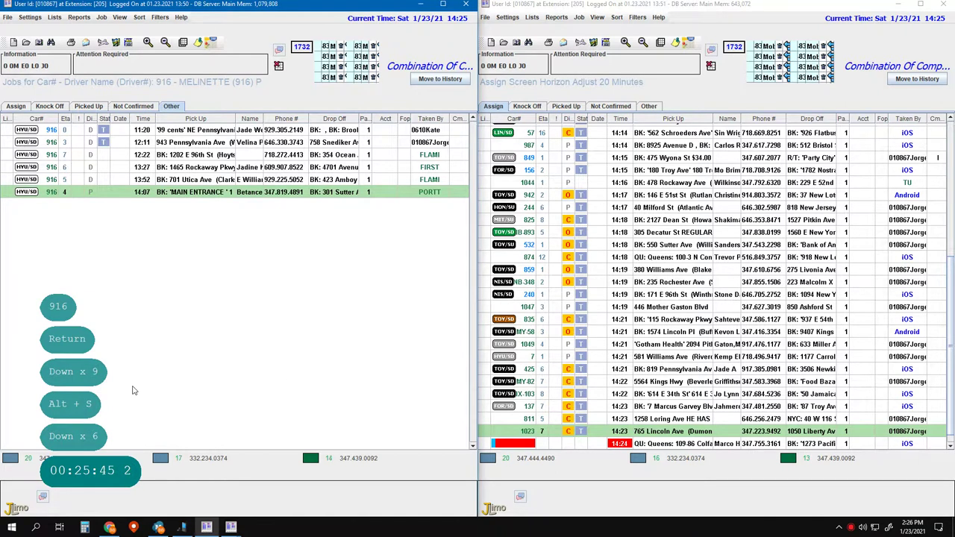
- Open a new line 3 job form and move to the street name field
key(a)
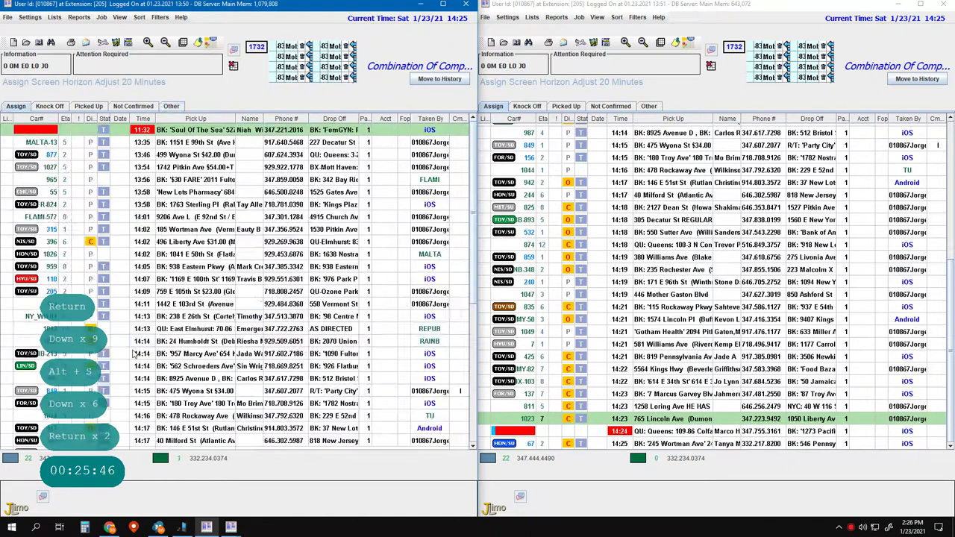
key(3)
key(Return)
key(Return)
key(Return)
key(Return)
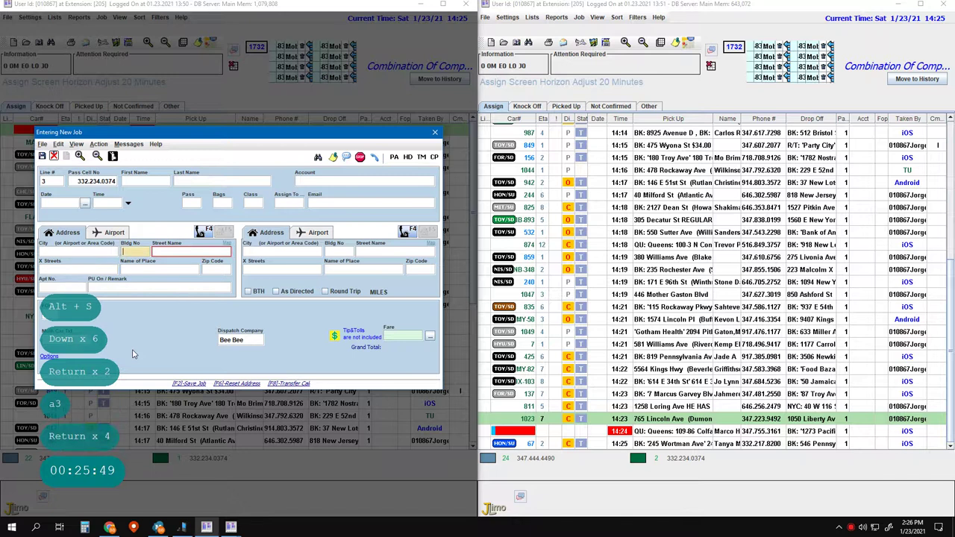
key(Left)
key(Left)
key(Left)
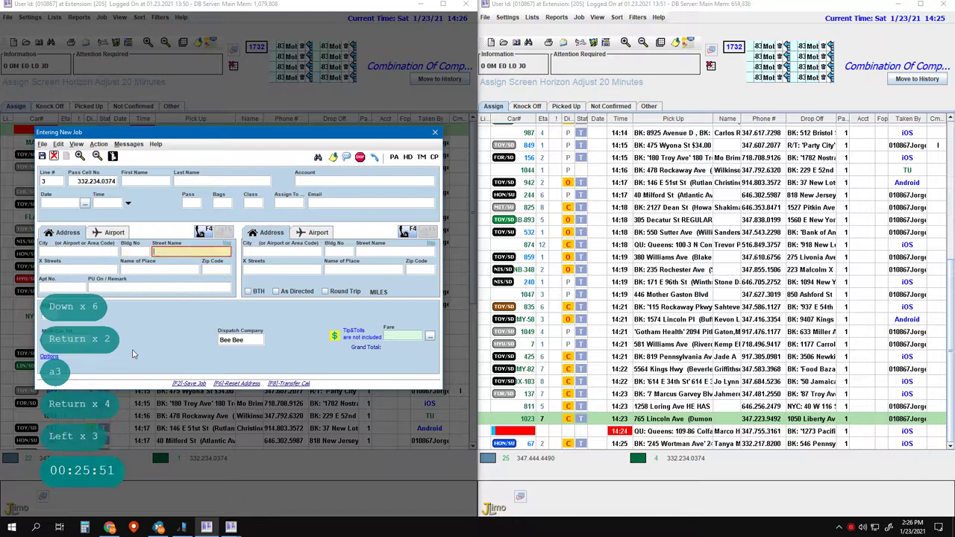
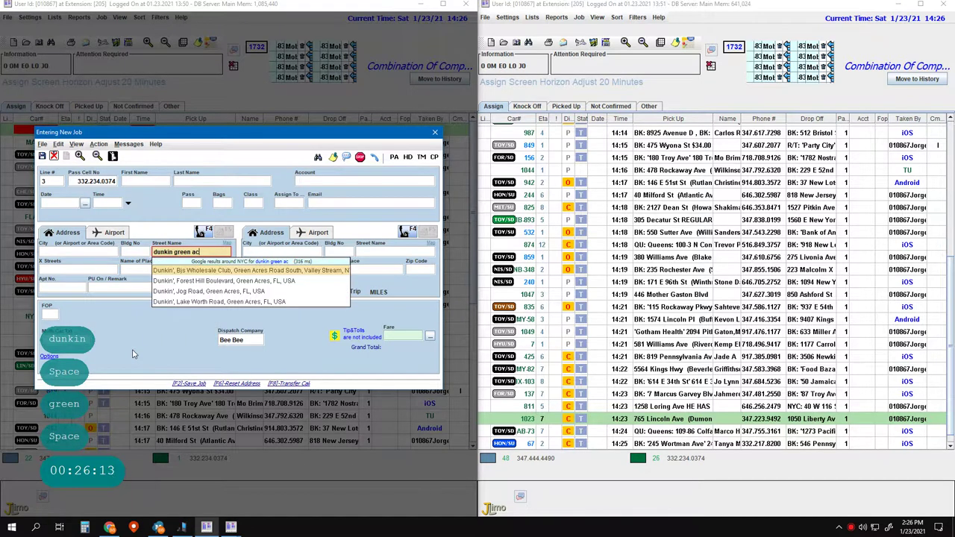
- Set the pickup to Dunkin' at 125 Green Acres Rd S, Valley Stream 11581
key(Return)
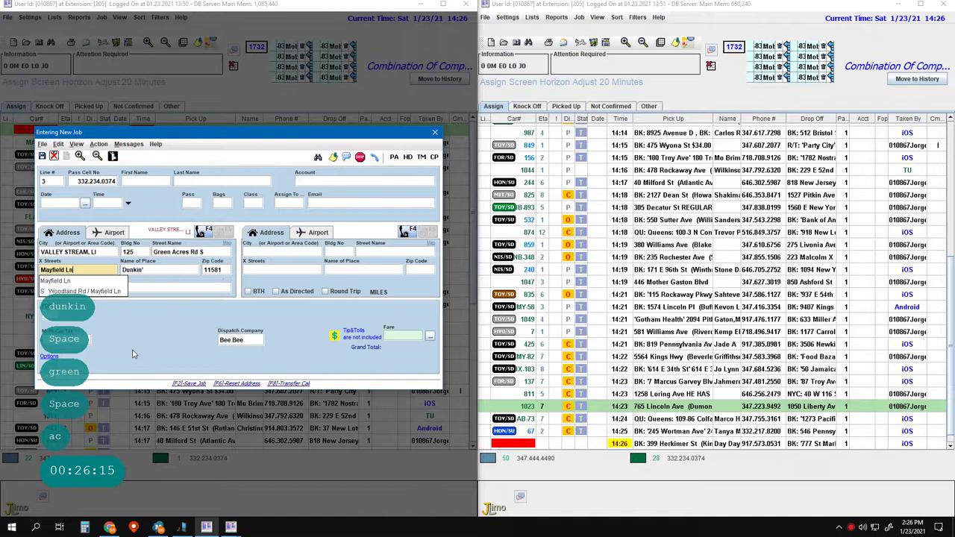
key(Tab)
key(Tab)
key(Tab)
key(Tab)
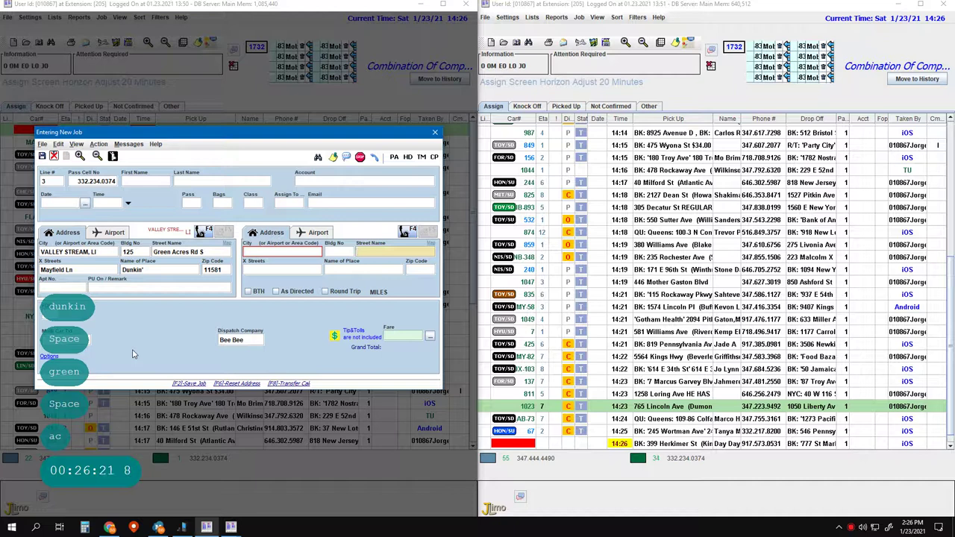
key(Return)
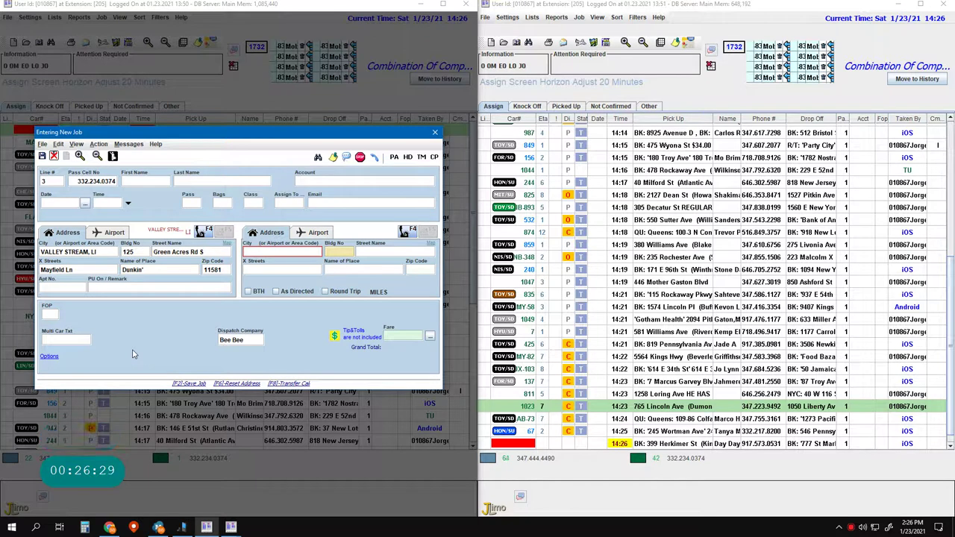
key(Left)
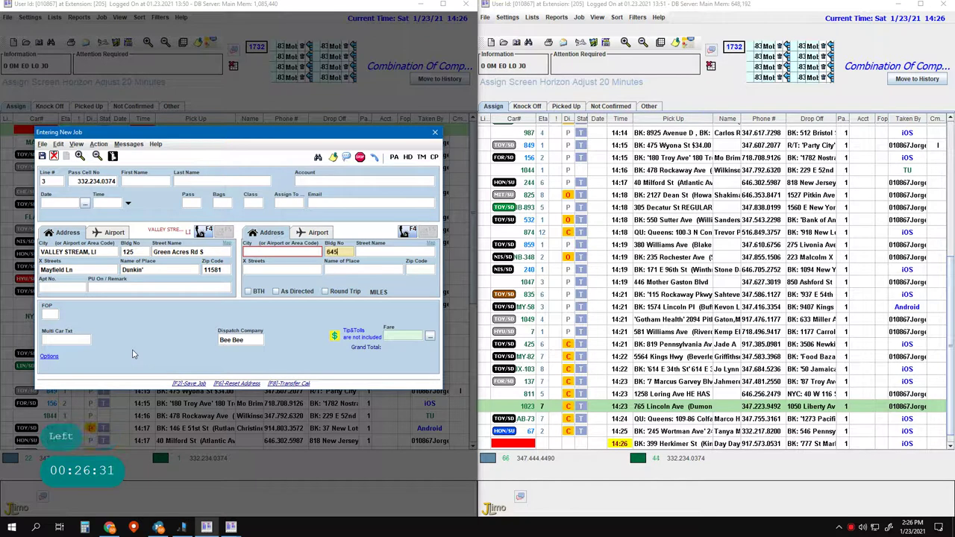
key(BackSpace)
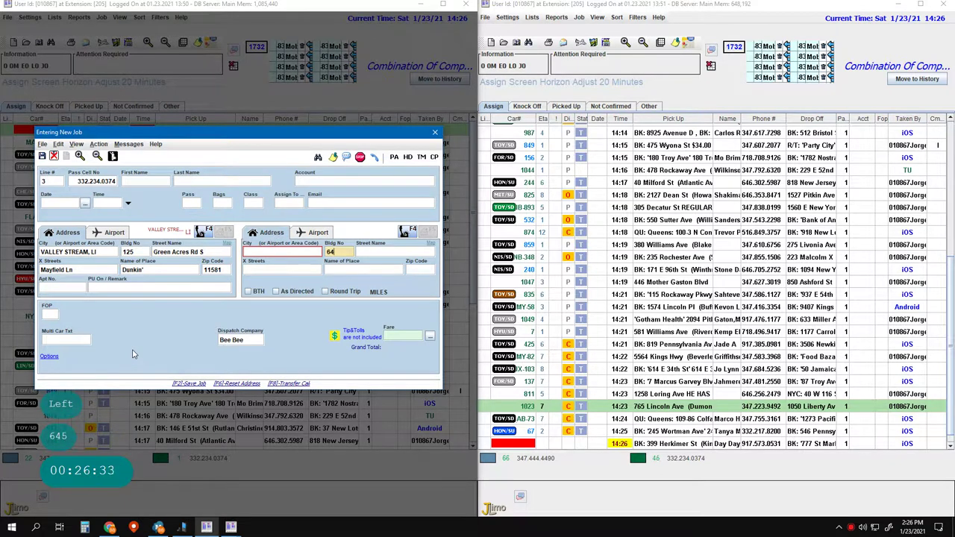
key(BackSpace)
key(BackSpace)
key(BackSpace)
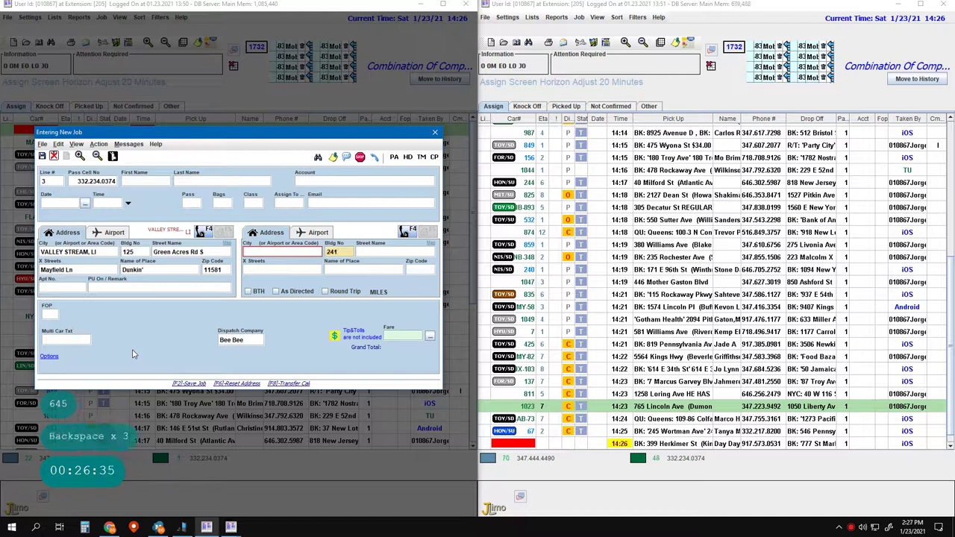
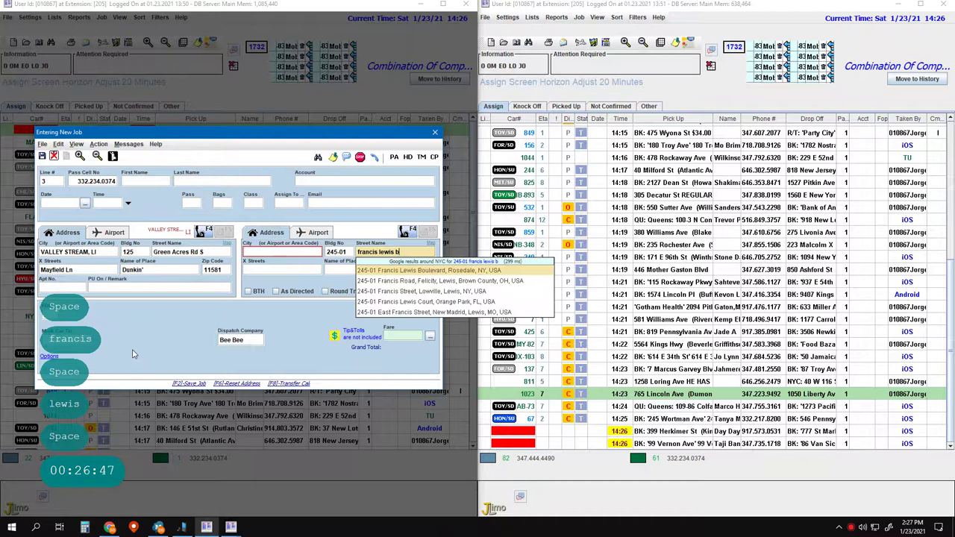
- Set drop-off Francis Lewis Blvd, reverse the route, add Call and remark $12.00, then save
key(Return)
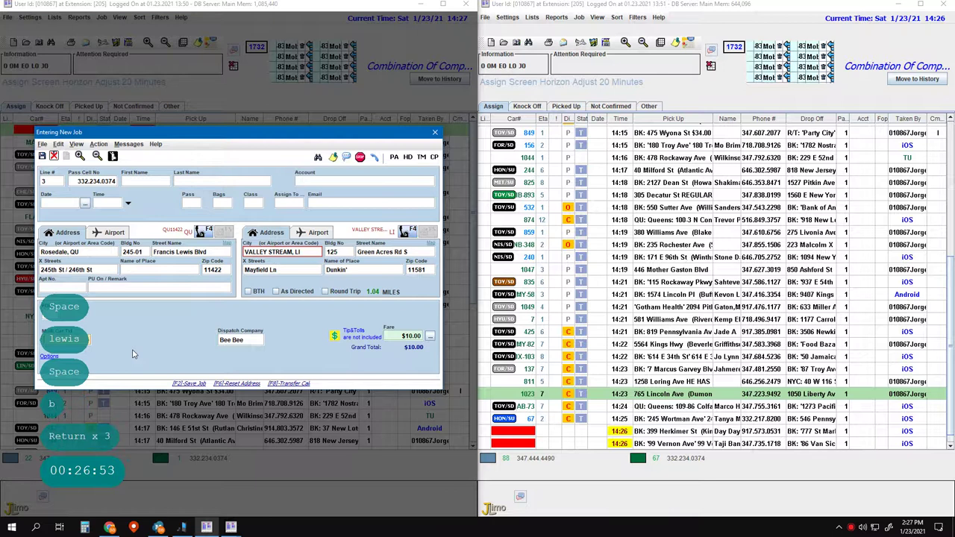
key(ctrl+r)
key(Return)
key(Return)
key(Return)
key(Return)
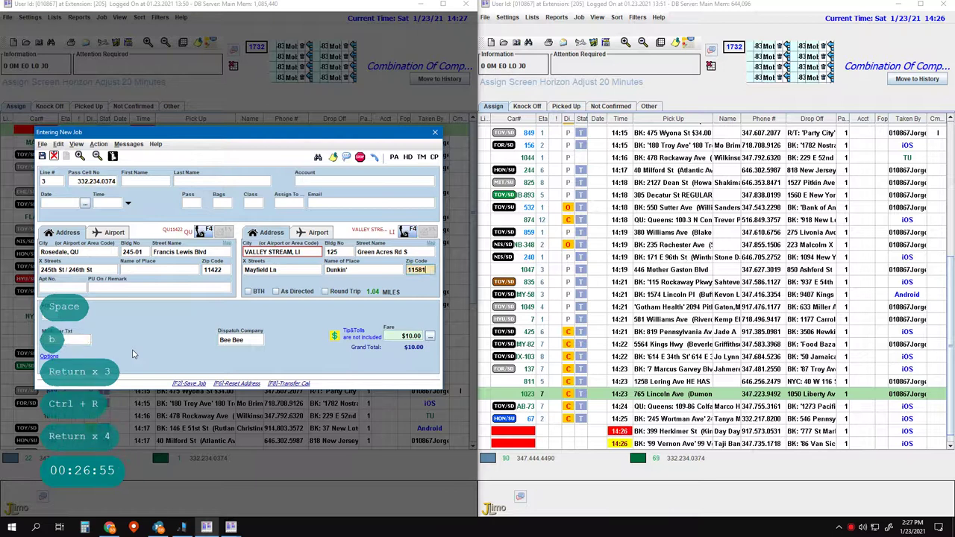
key(Left)
key(Left)
key(Left)
key(Left)
key(Left)
key(Left)
key(Left)
key(Left)
key(Left)
key(Left)
key(Left)
key(Left)
key(Left)
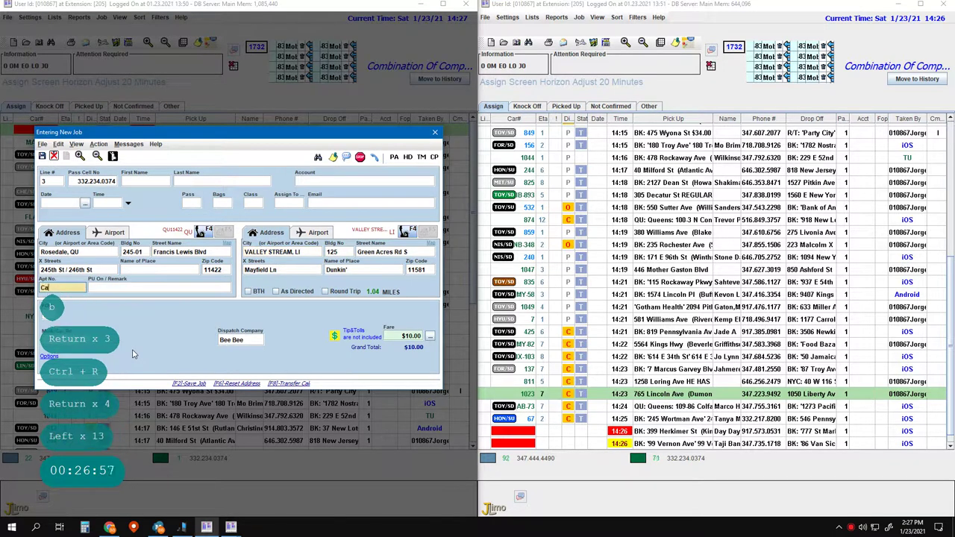
text(Call)
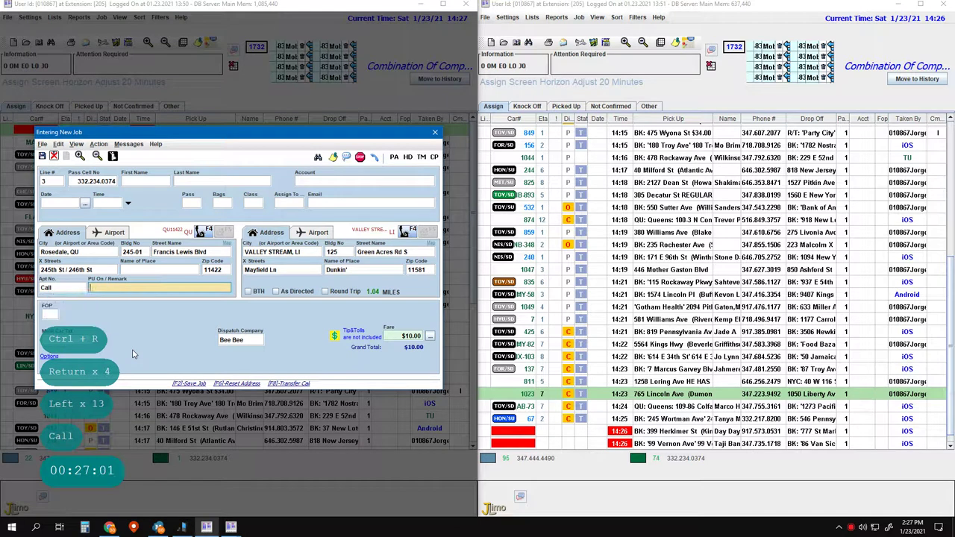
key(Return)
text($12.00)
key(F2)
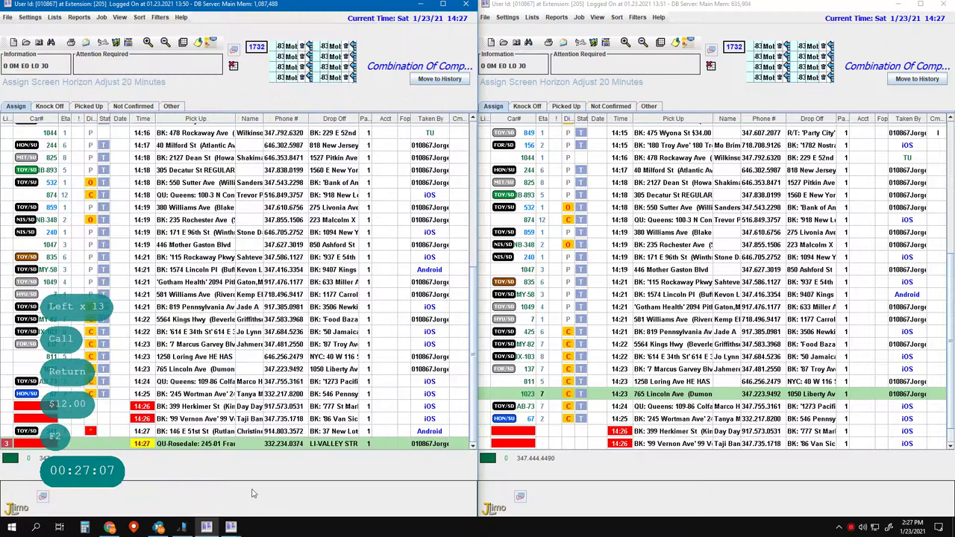
- Begin a line 4 job, then change the Rosedale job's fare to 12, keeping $12.00
key(4)
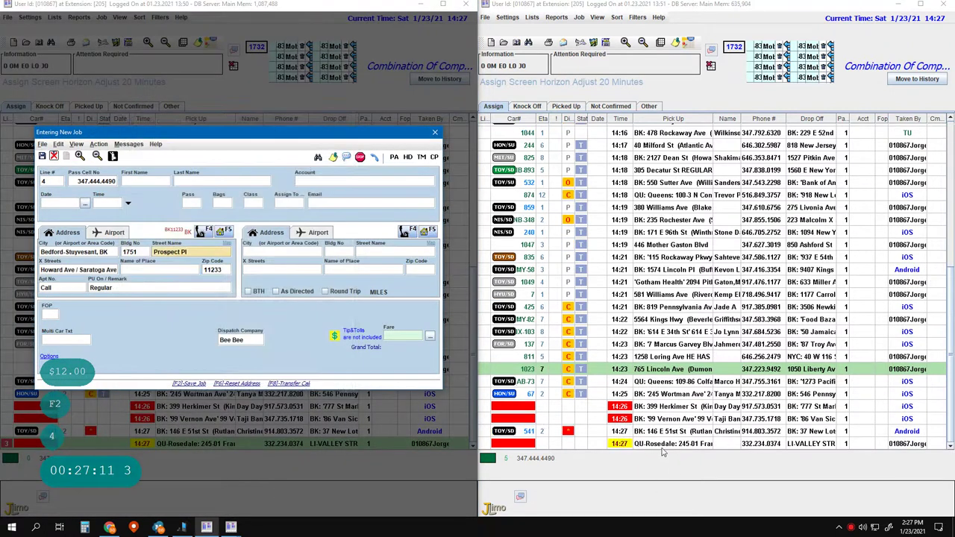
click(672, 443)
key(Return)
key(Return)
key(Return)
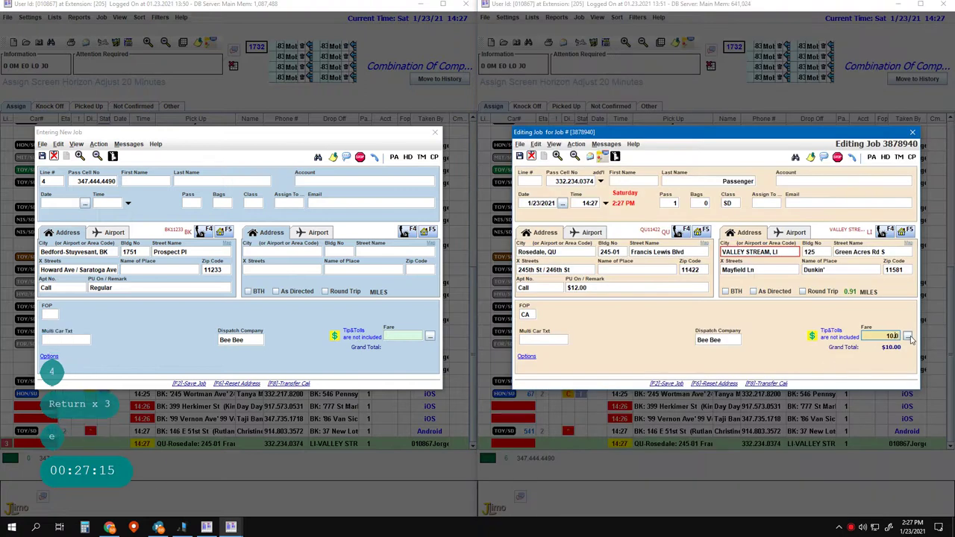
text(0)
key(BackSpace)
key(BackSpace)
key(BackSpace)
key(BackSpace)
key(BackSpace)
key(BackSpace)
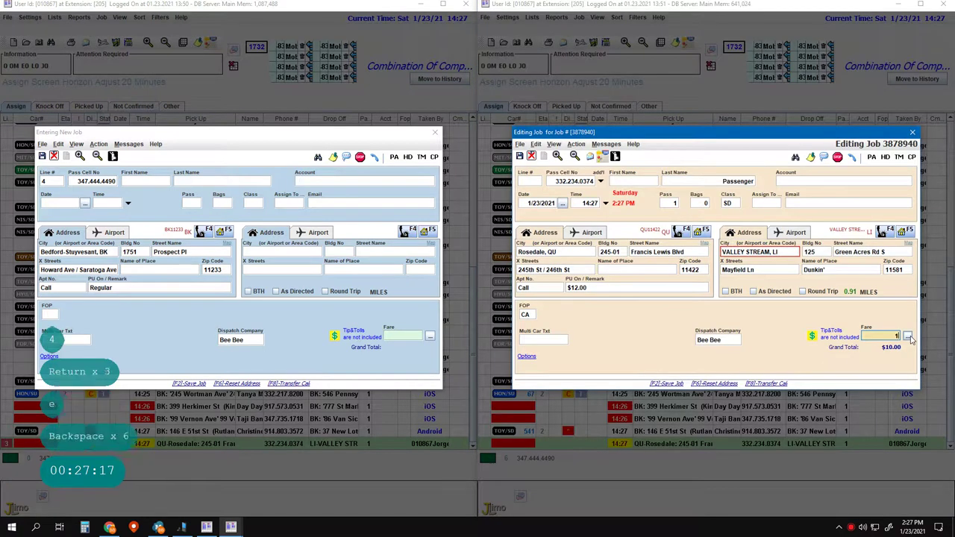
text(12)
key(Return)
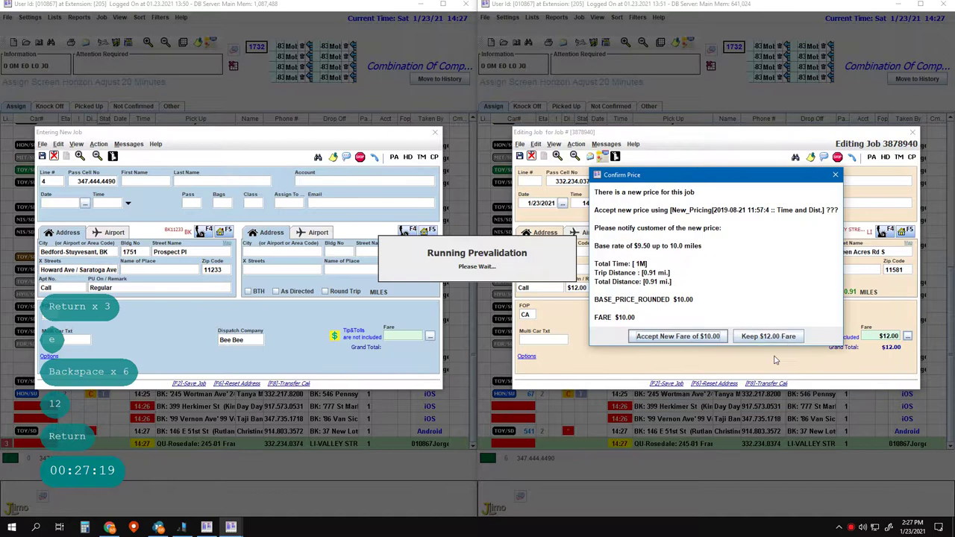
click(780, 337)
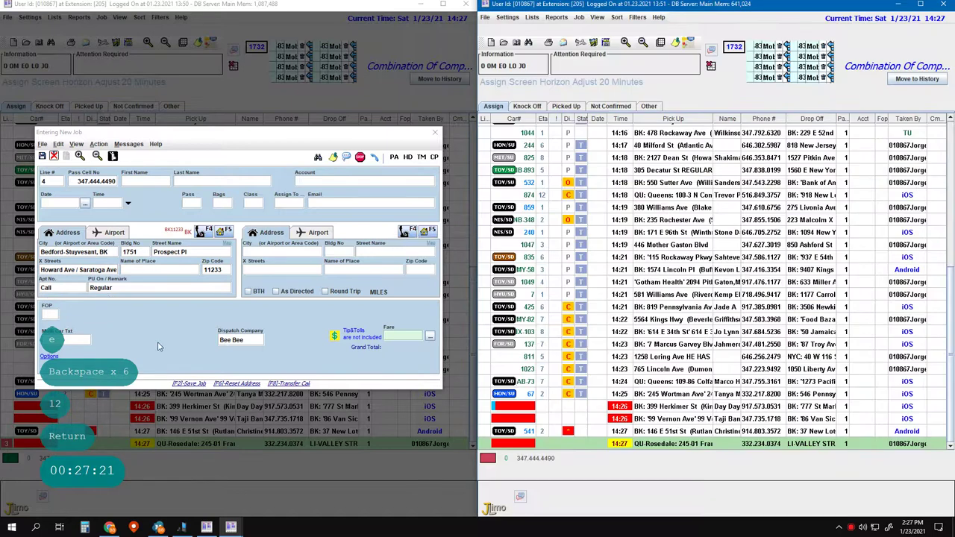
- Return to the new line 4 job and bring up the customer's saved addresses
click(156, 344)
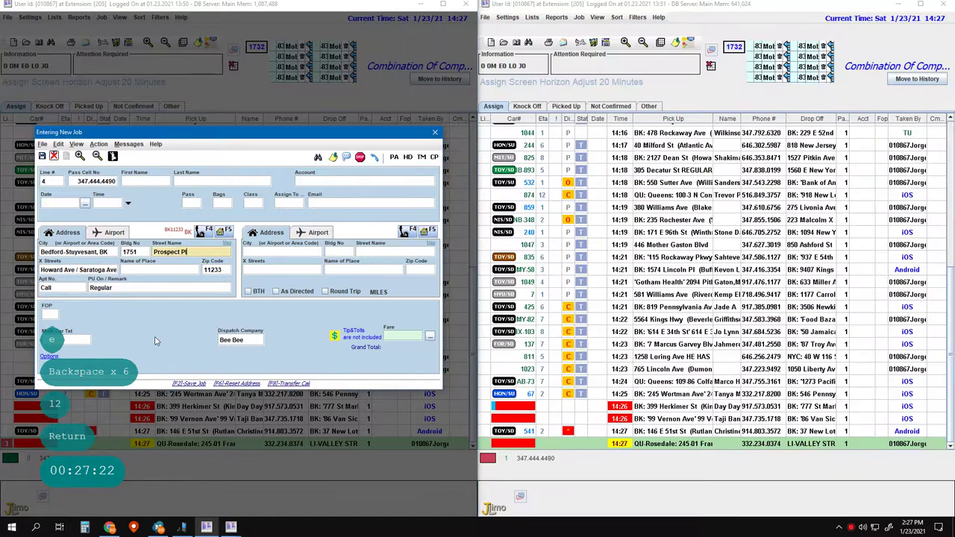
click(168, 335)
key(F2)
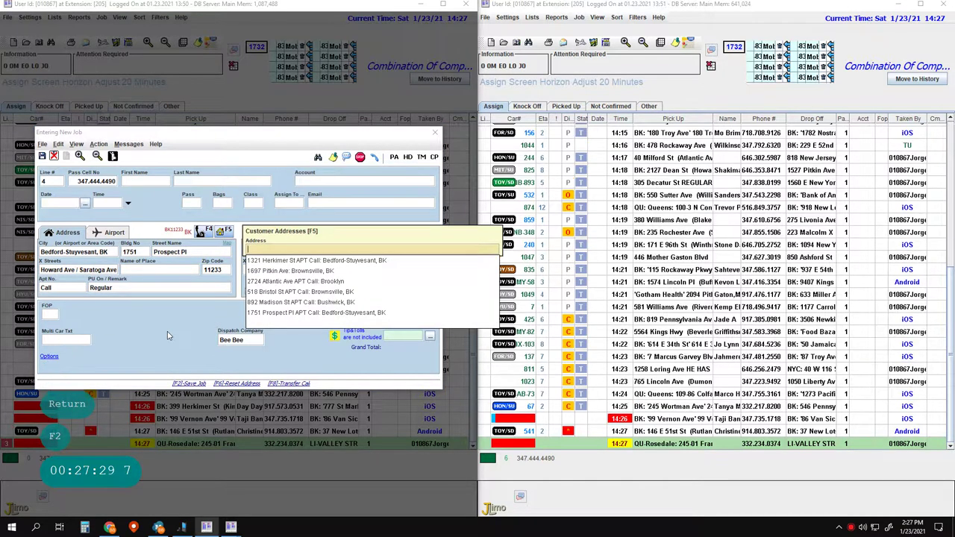
key(Return)
key(Return)
key(Return)
key(Return)
key(Return)
key(Return)
key(Return)
text(140)
key(Escape)
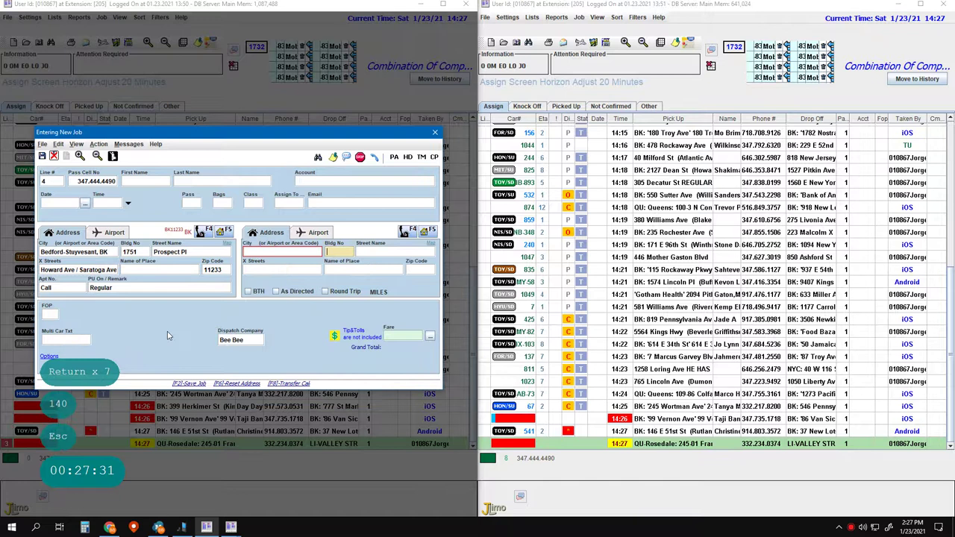
key(Return)
key(space)
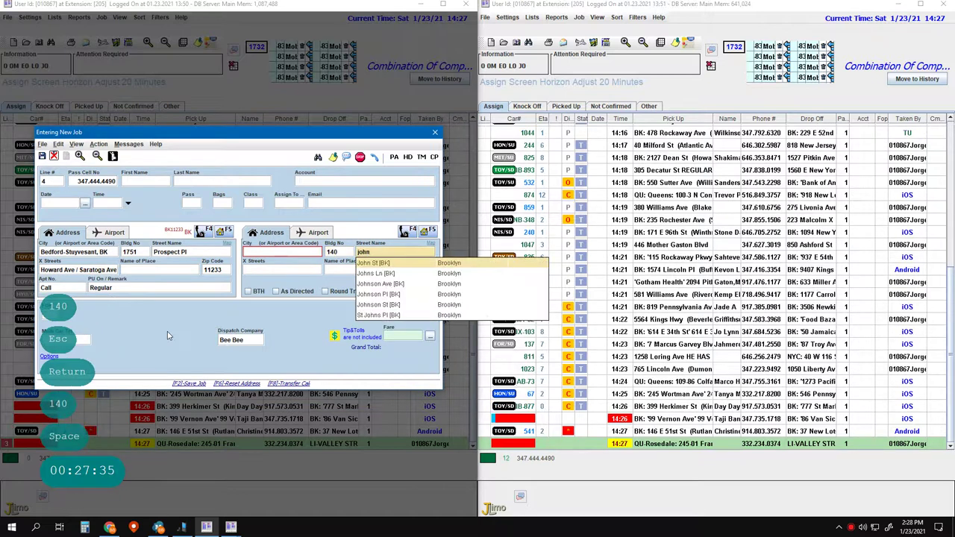
key(Down)
key(Down)
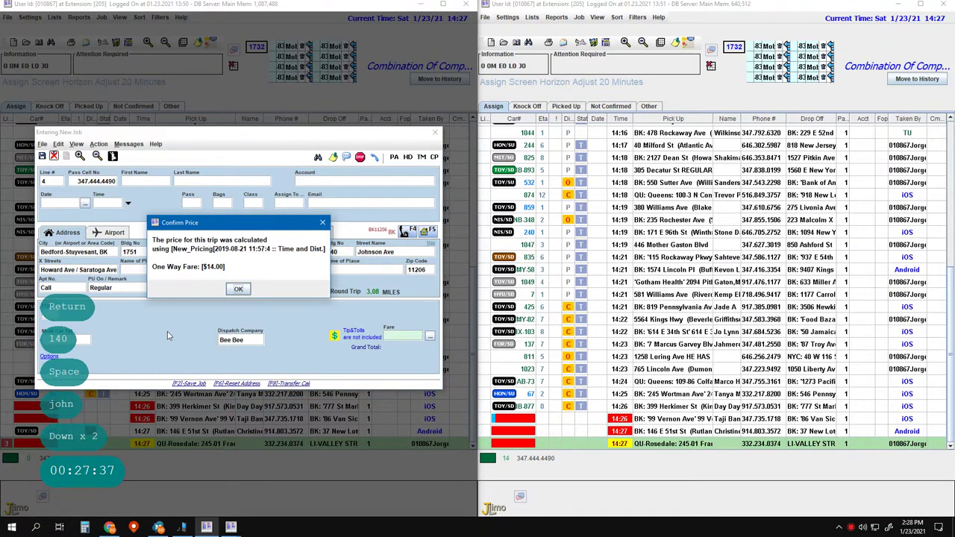
key(Return)
key(Return)
key(Return)
key(Return)
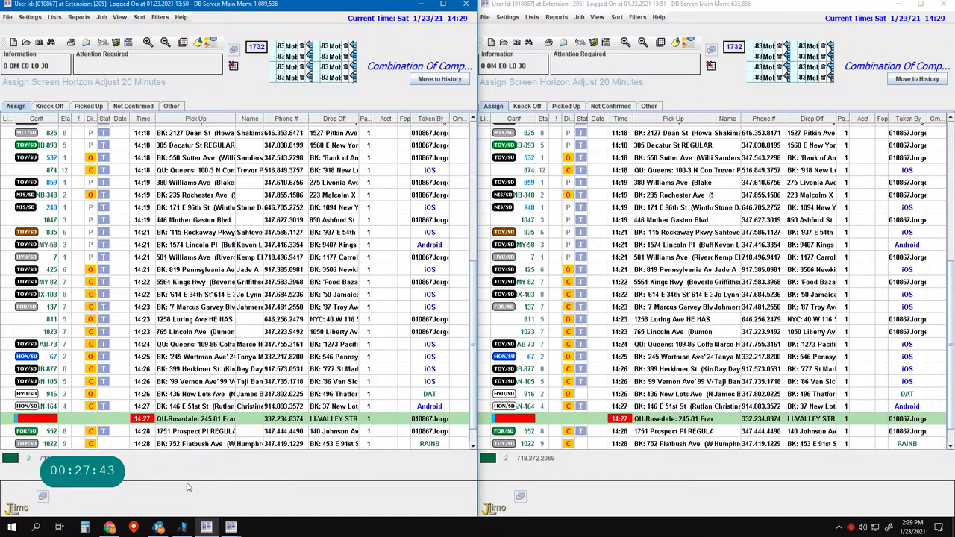
key(Pause)
key(1)
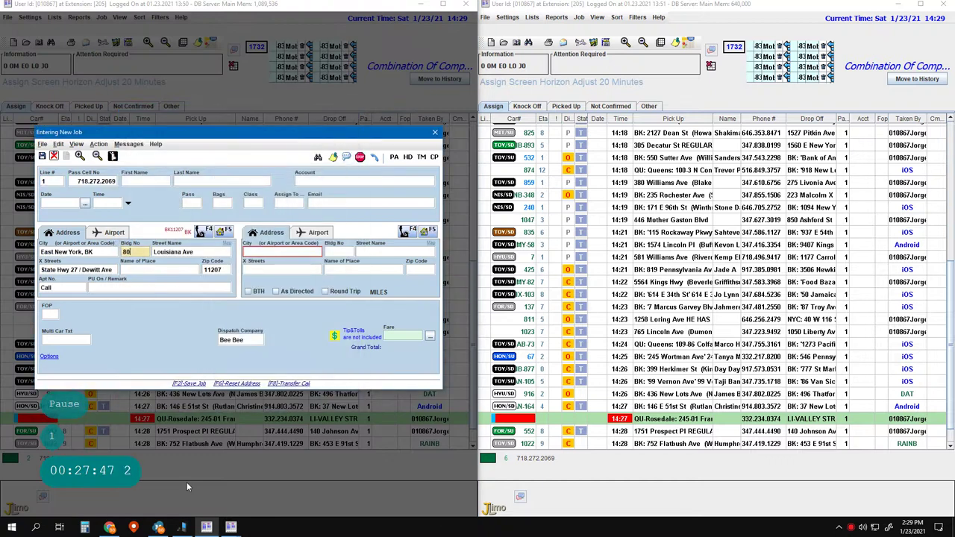
key(Tab)
key(Tab)
key(Tab)
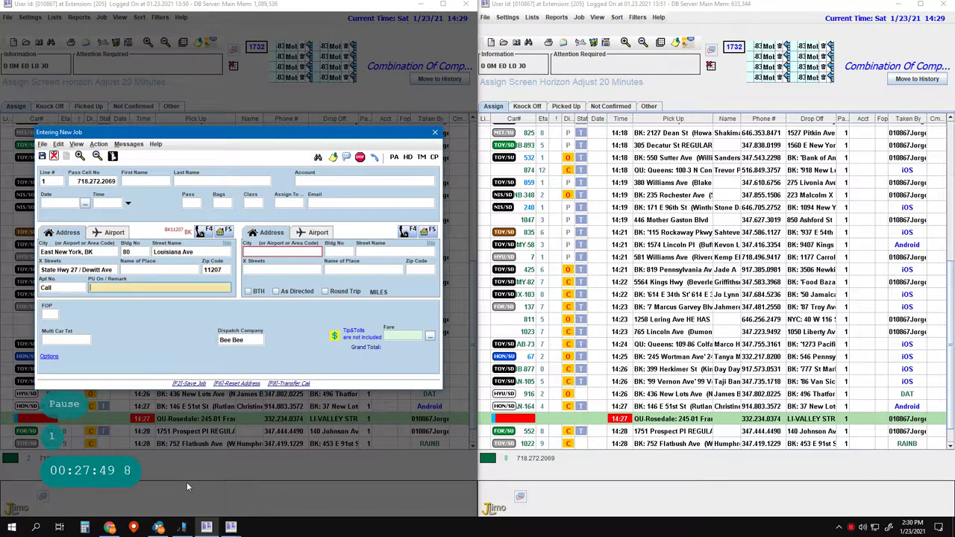
key(Tab)
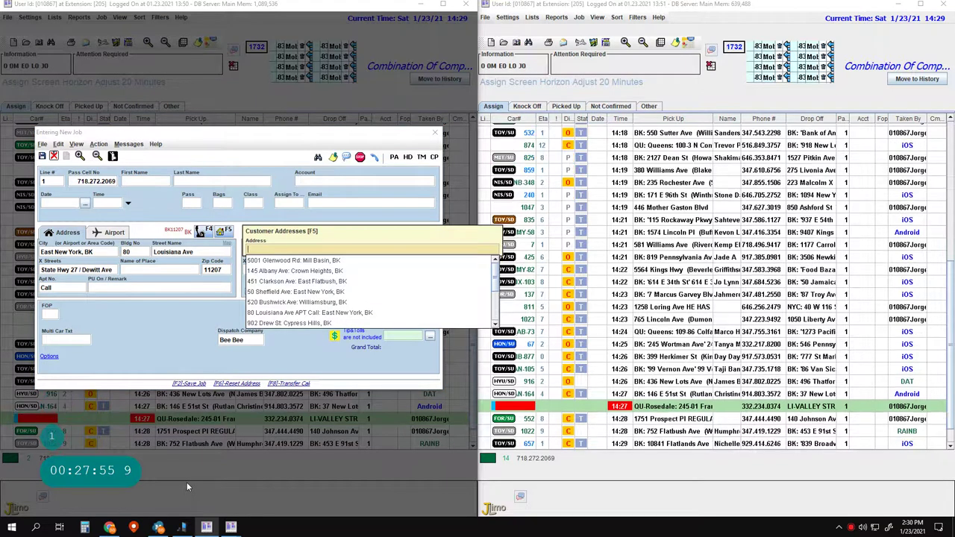
key(Escape)
key(Return)
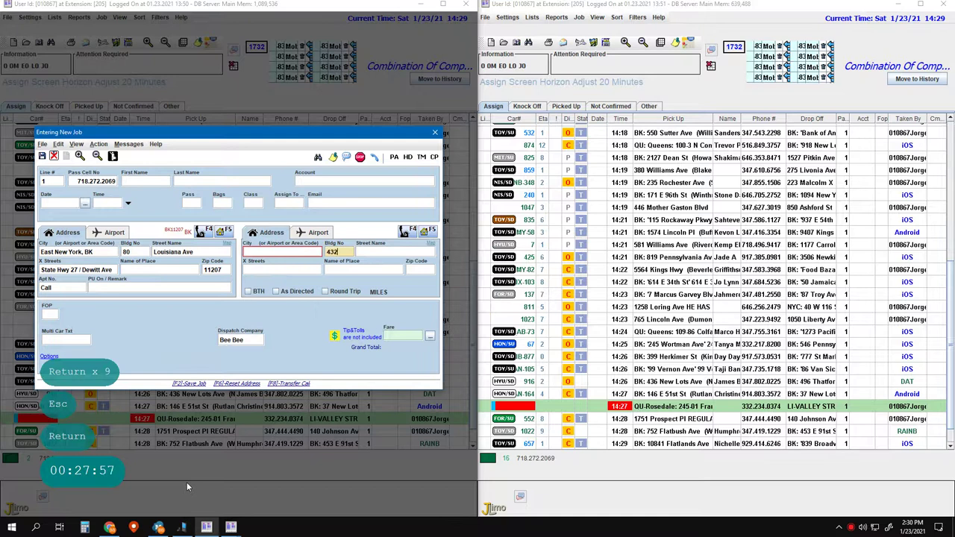
text(432)
key(BackSpace)
key(BackSpace)
key(BackSpace)
key(BackSpace)
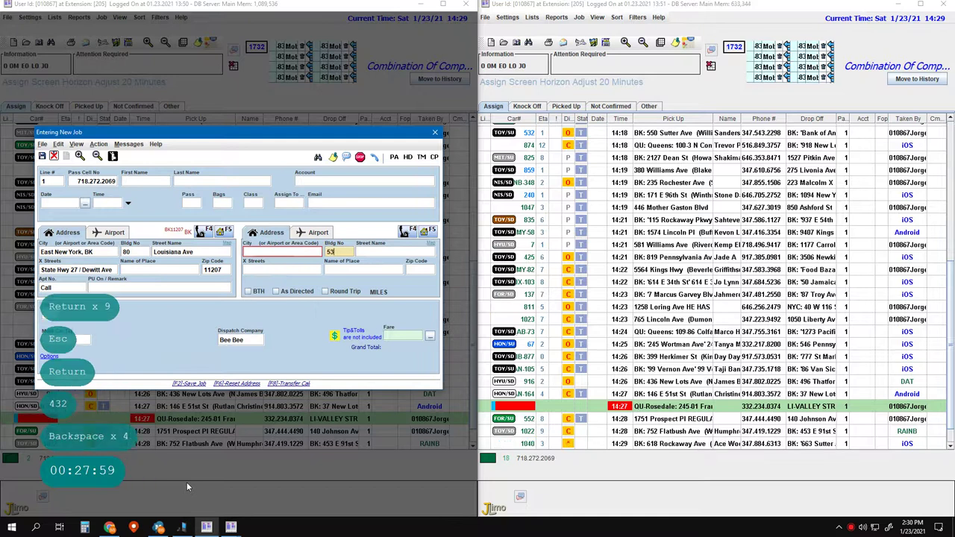
key(space)
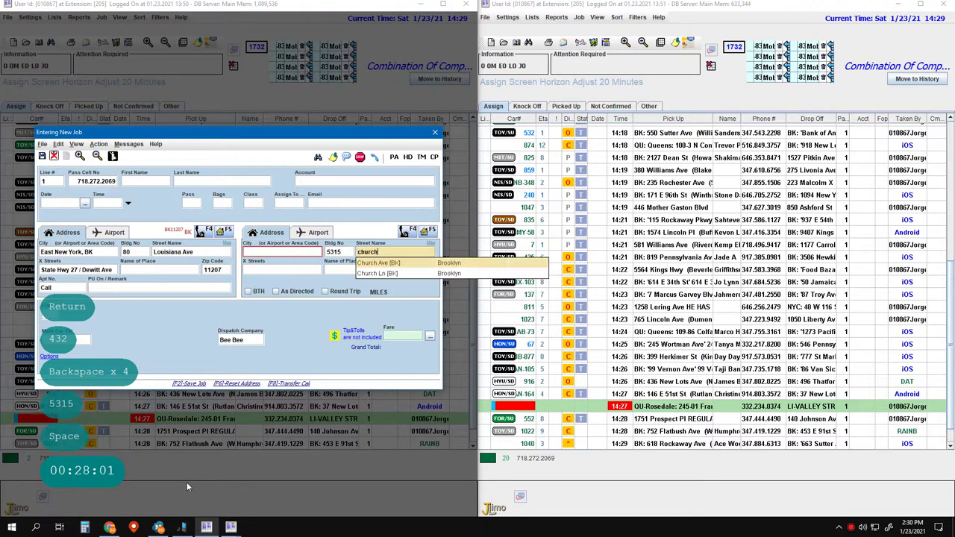
key(Return)
- Make it a round trip with remark $20.00 and submit it to the Assign list
key(Return)
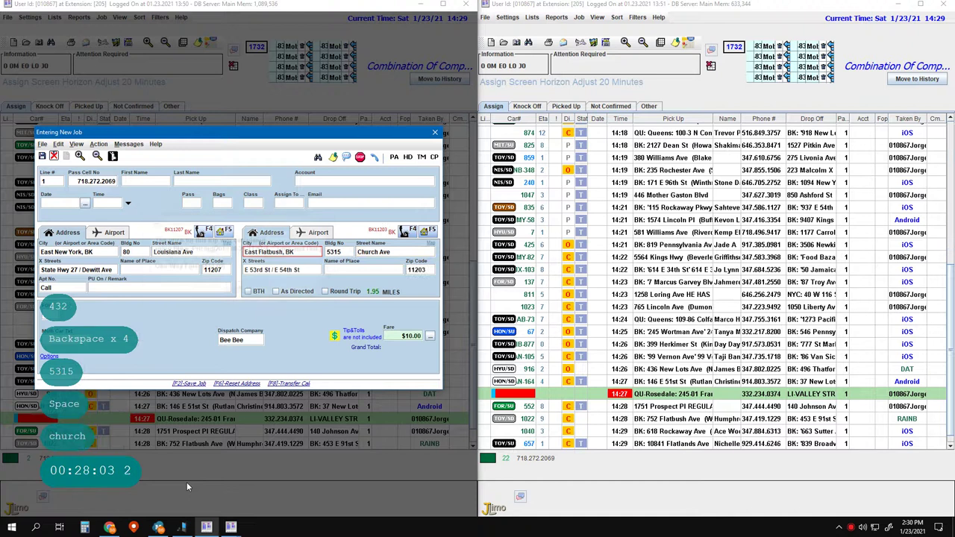
key(alt+r)
key(Return)
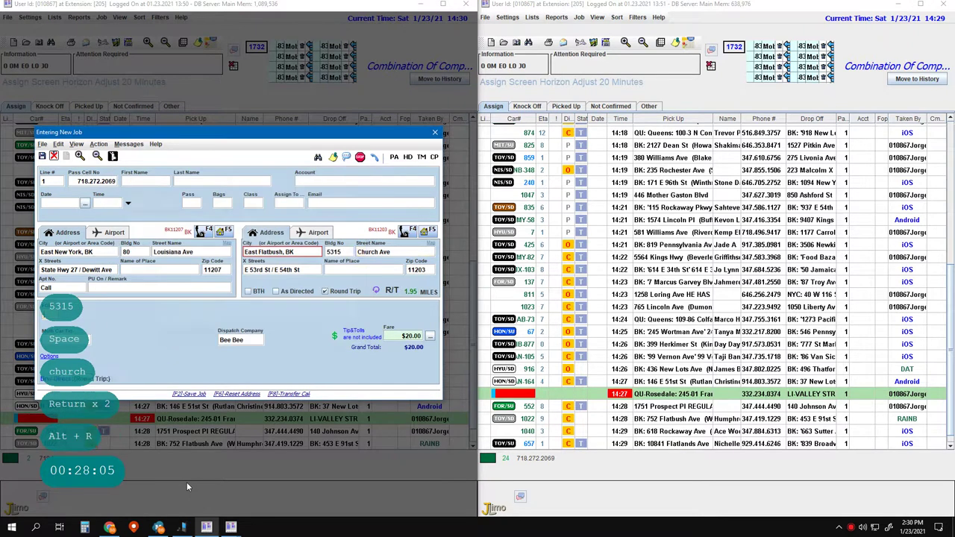
key(Left)
key(Left)
key(Left)
key(Left)
key(Left)
key(Left)
key(Left)
key(Left)
key(Left)
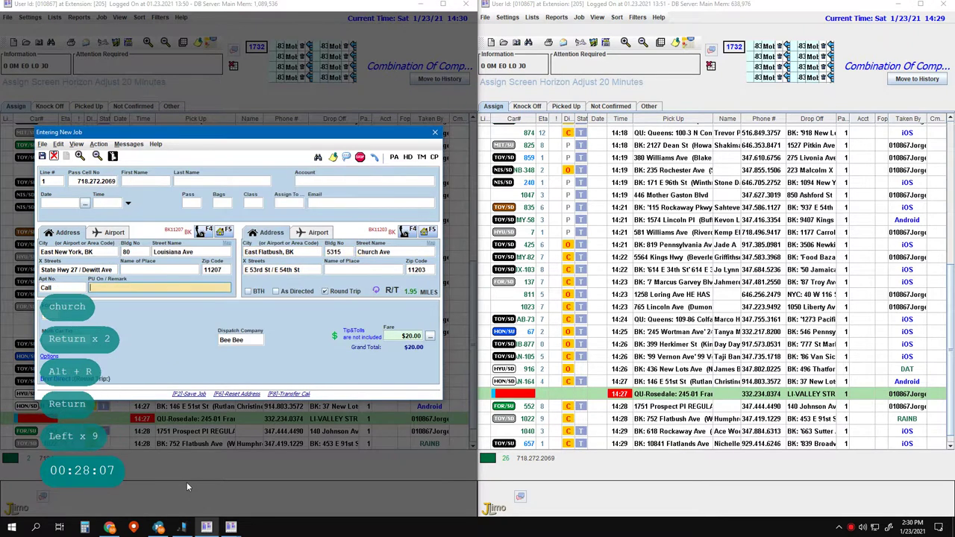
key(Right)
text($20.0)
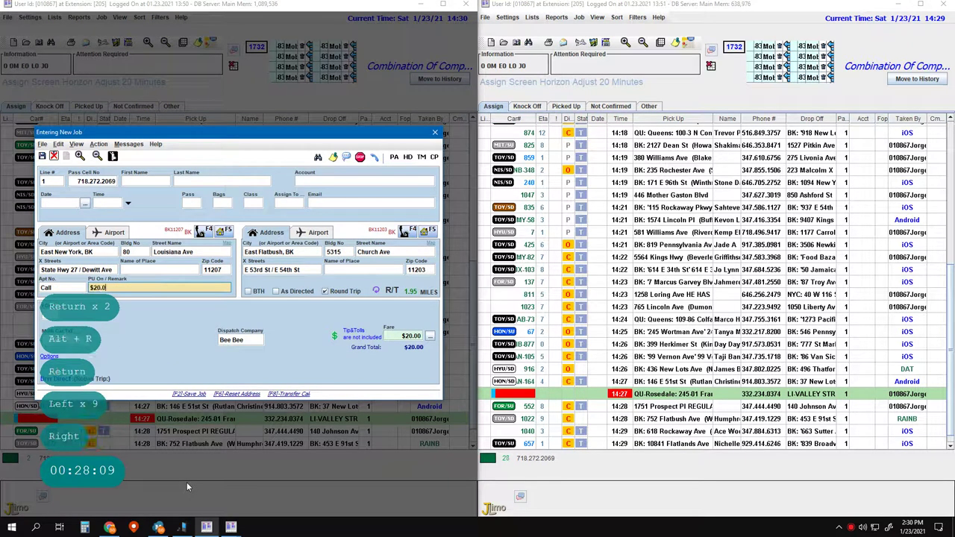
text(0)
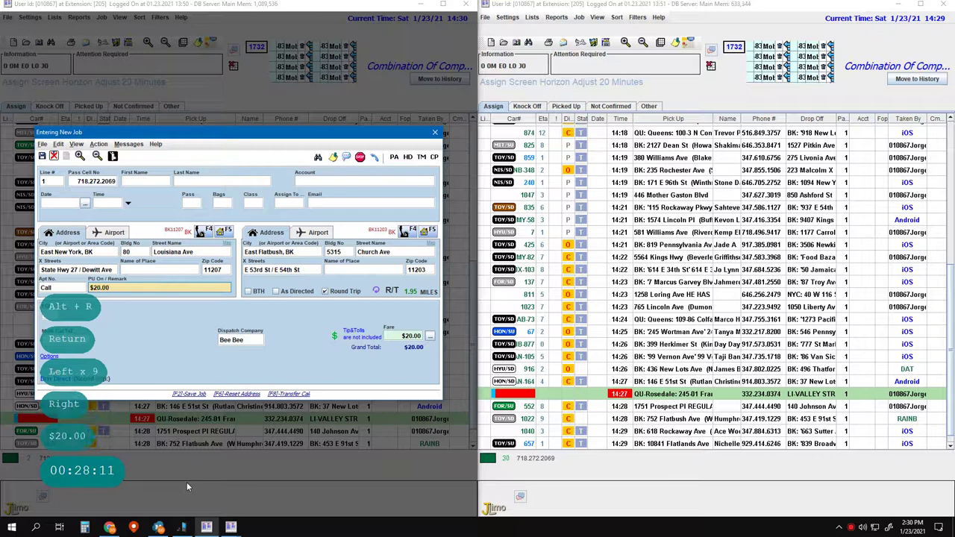
key(space)
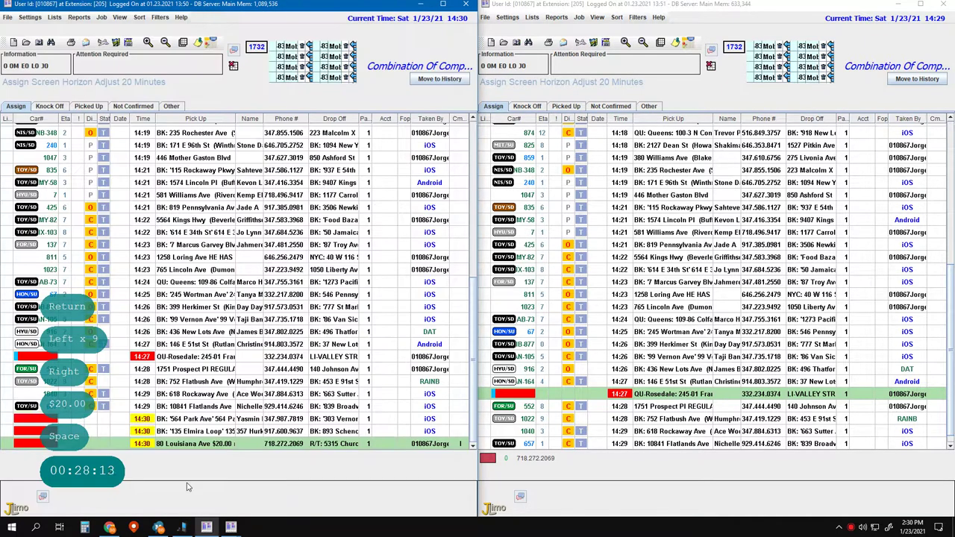
key(Page_Down)
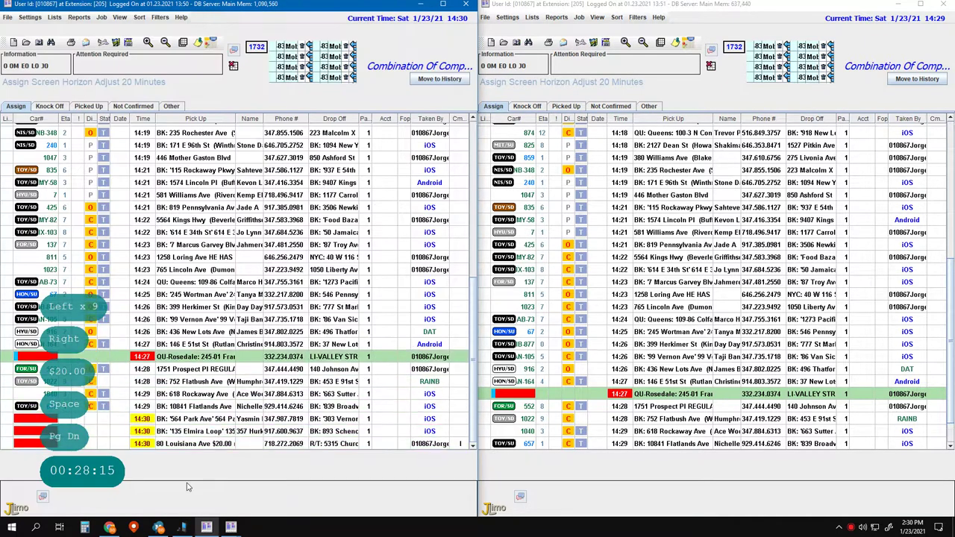
key(Down)
key(Down)
key(Down)
key(Down)
key(Down)
key(Down)
key(Down)
key(Down)
key(Down)
key(Down)
key(Down)
key(Down)
key(Down)
key(Down)
key(Down)
key(Down)
key(Down)
key(Down)
key(Up)
key(Up)
key(Down)
key(Down)
key(Down)
key(Down)
key(Down)
key(Down)
key(Down)
key(Down)
key(Down)
key(Down)
key(Up)
key(Down)
key(Down)
key(Down)
key(Down)
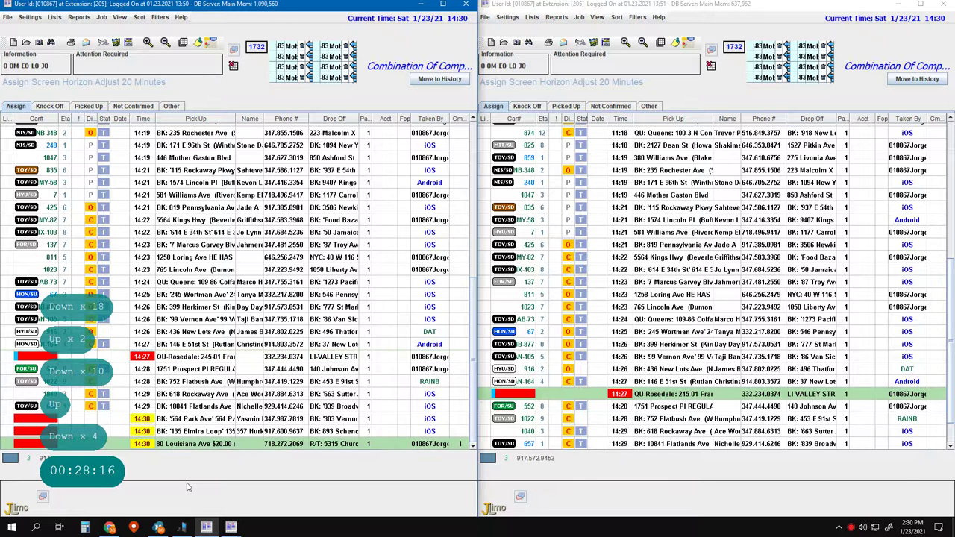
key(Pause)
key(1)
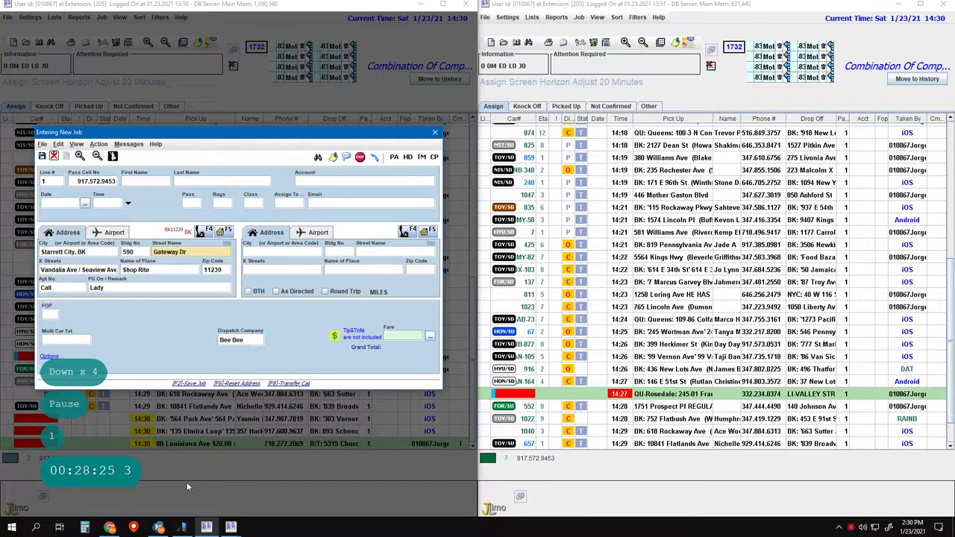
key(Down)
key(Down)
key(Down)
key(F5)
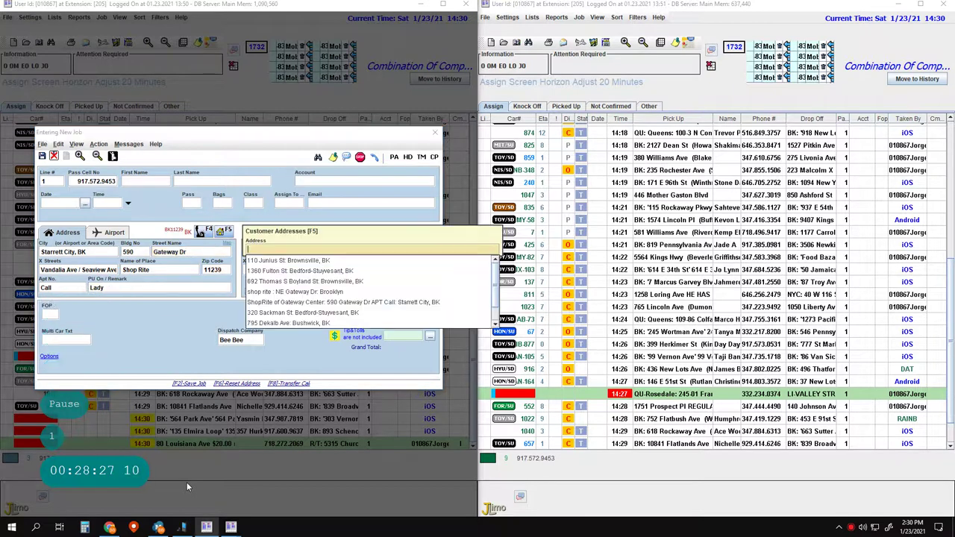
key(Return)
key(Return)
key(Return)
key(Return)
key(Return)
key(Return)
key(Return)
key(Return)
key(Return)
key(Return)
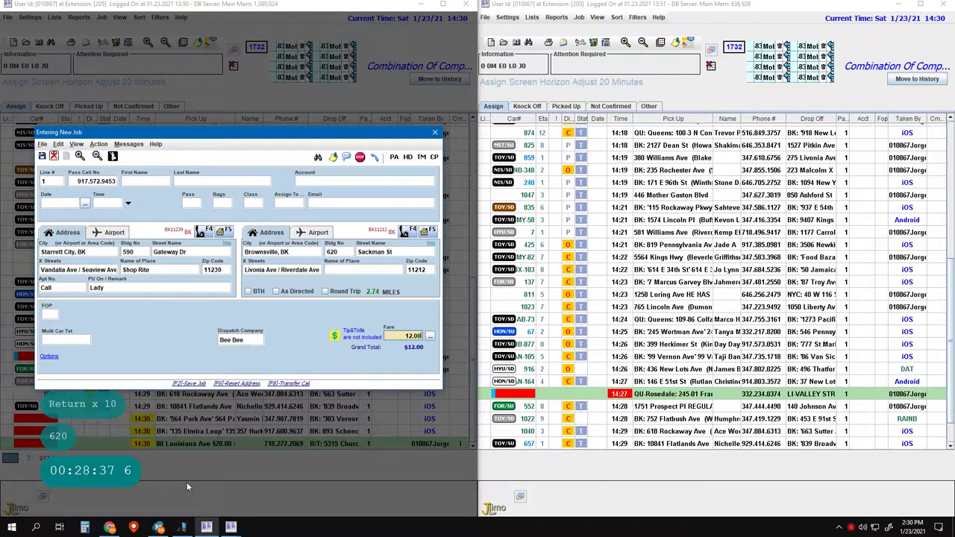
- Delete the customer's duplicate Brooklyn shop rite NE Gateway Dr address
key(Return)
key(Return)
key(Return)
key(Return)
key(Return)
key(Return)
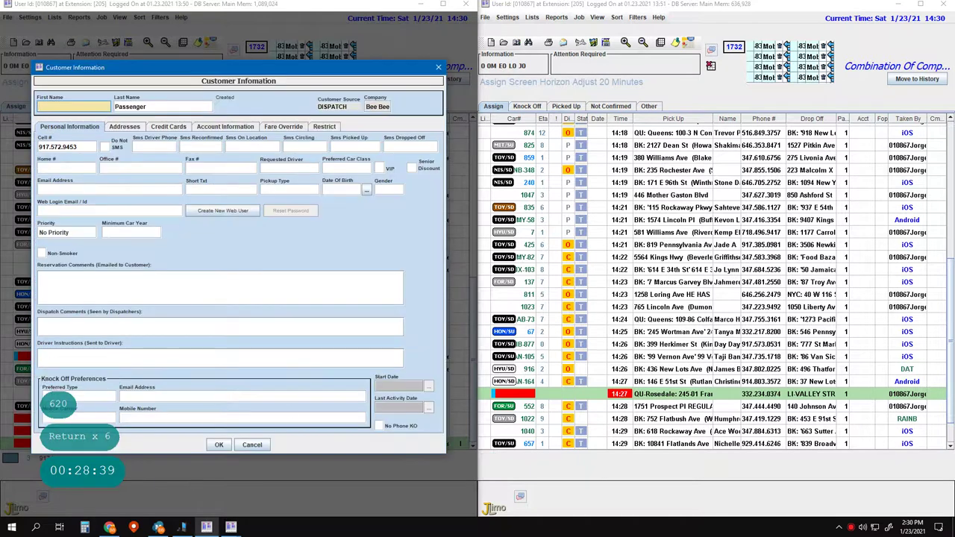
click(125, 127)
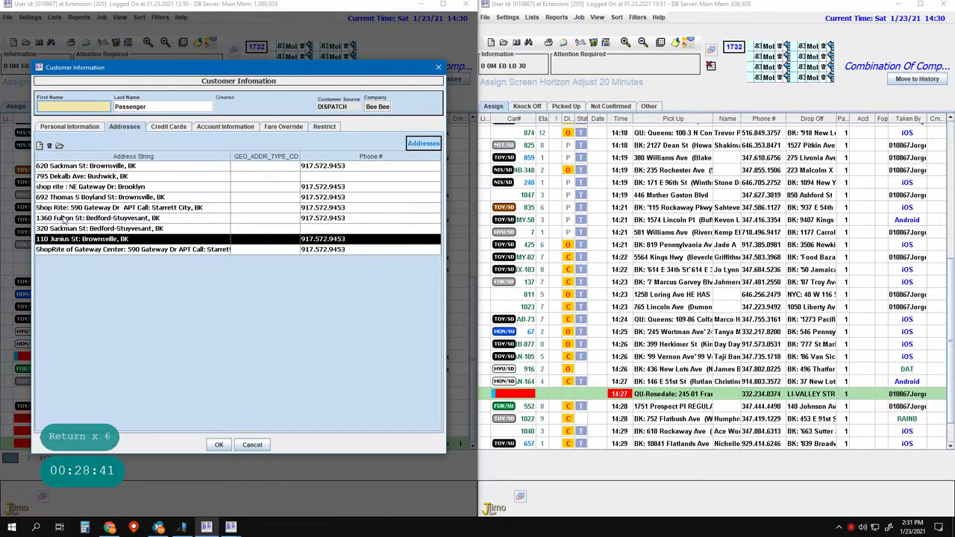
click(86, 183)
click(49, 146)
click(226, 275)
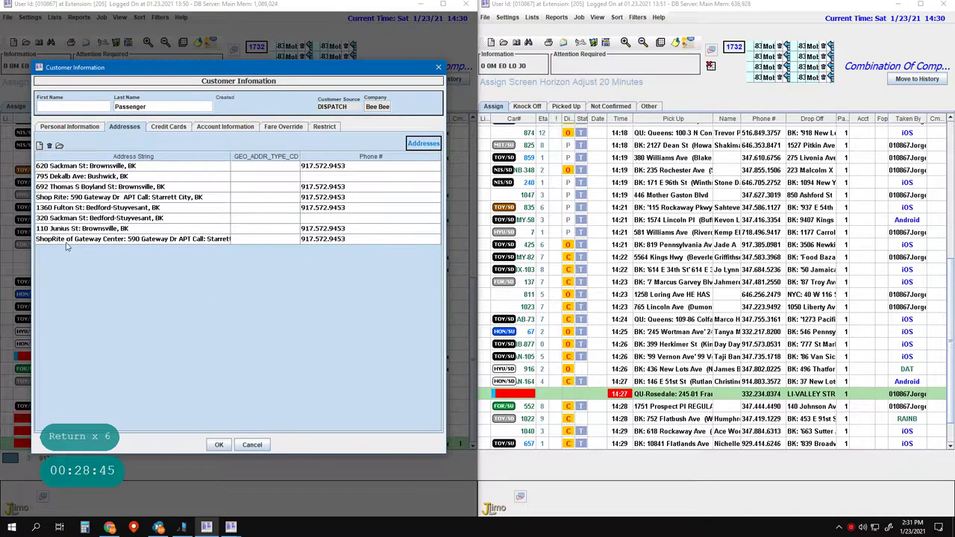
click(63, 198)
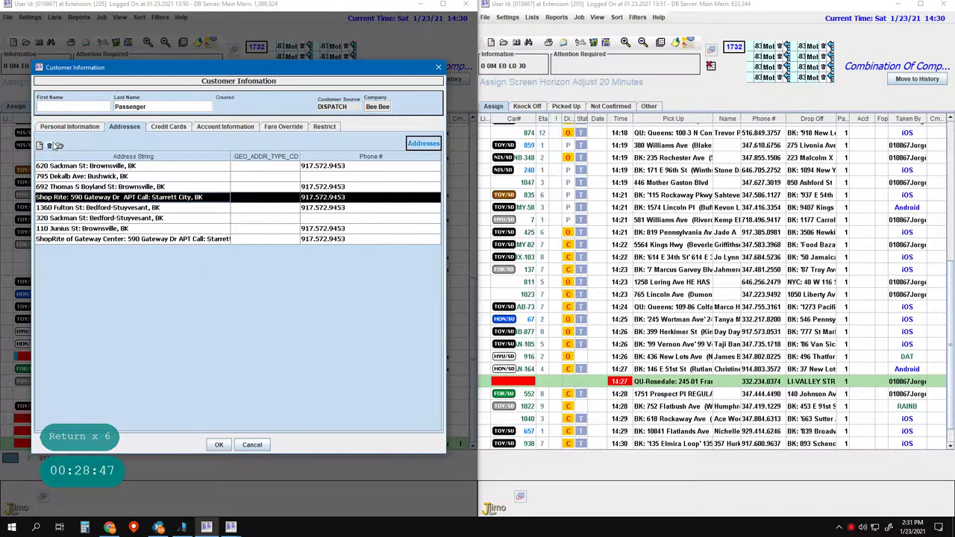
key(ctrl+c)
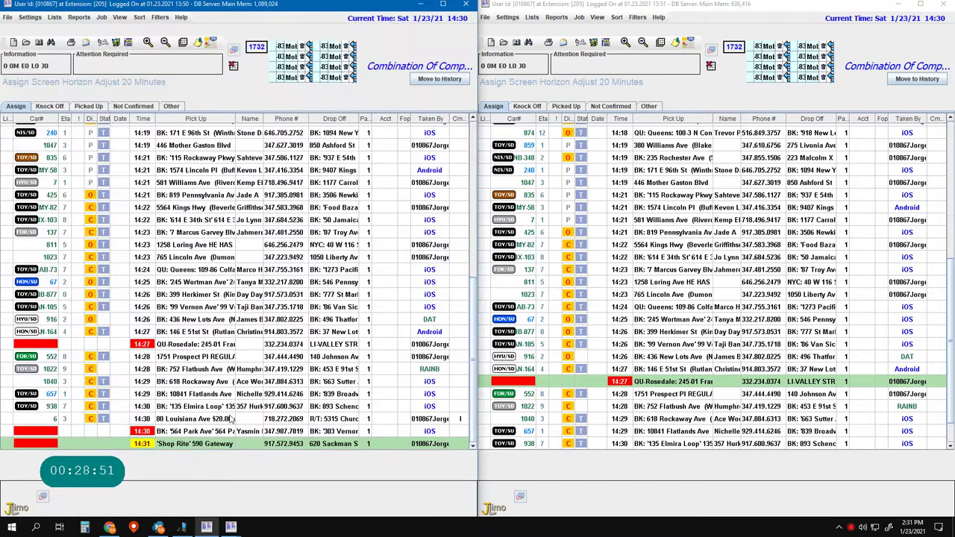
click(220, 421)
key(F2)
key(F2)
key(F2)
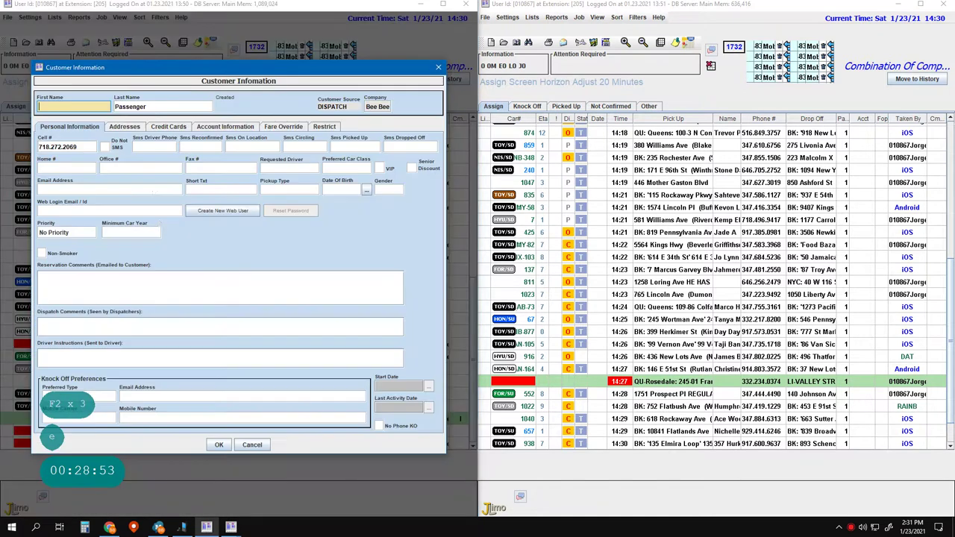
- Delete the customer's NE Remsen Ave, NE Fulton St, NE Ralph Ave and NE Sheffield Ave addresses
click(124, 127)
click(53, 177)
click(49, 145)
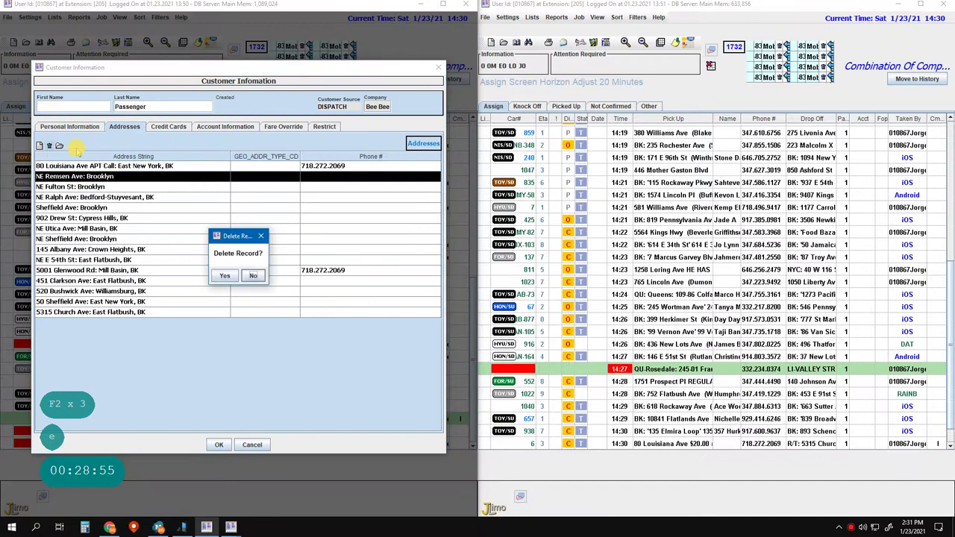
click(225, 275)
click(54, 177)
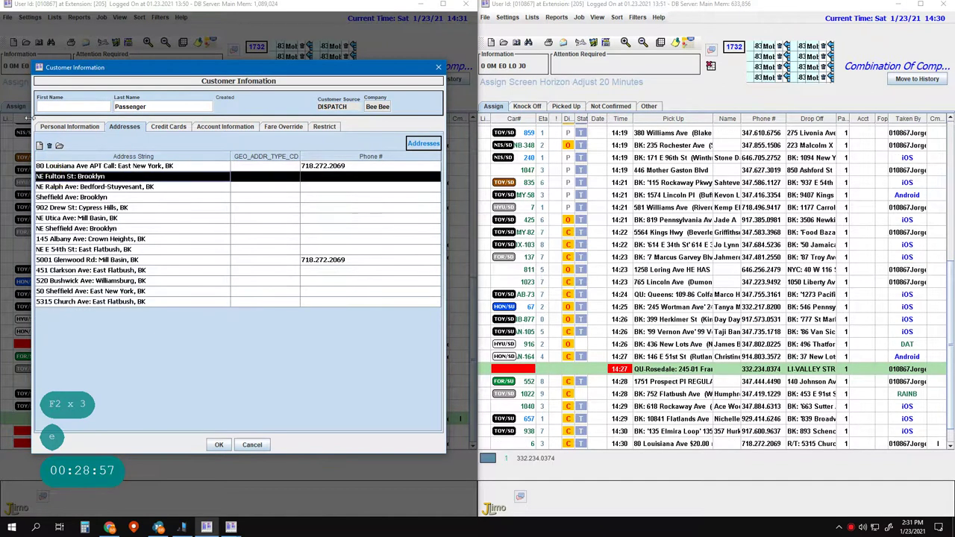
click(48, 145)
click(224, 275)
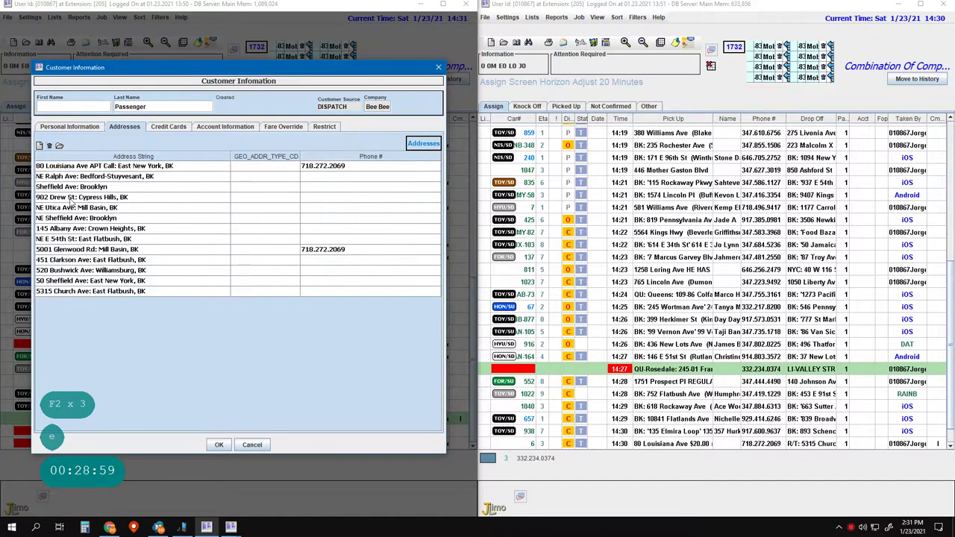
click(54, 177)
click(48, 146)
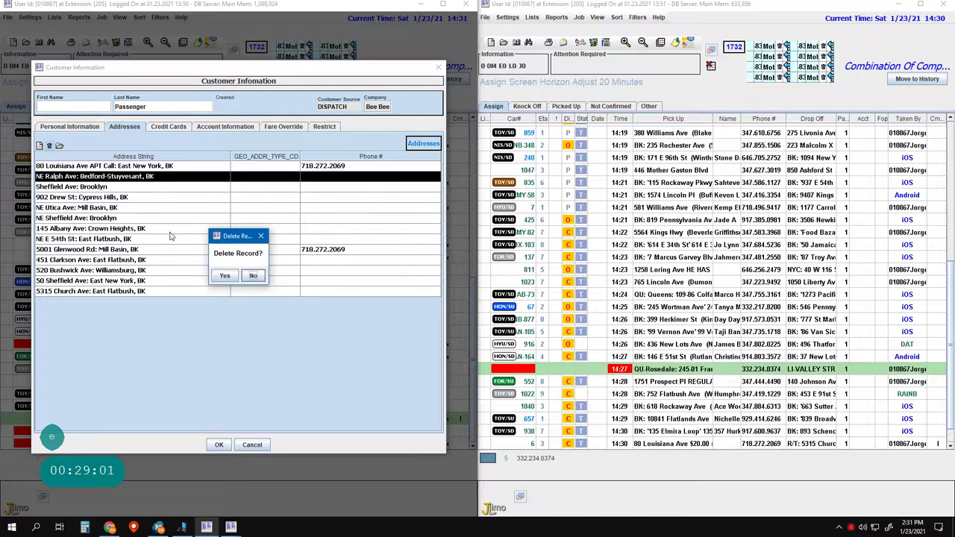
click(224, 275)
click(50, 209)
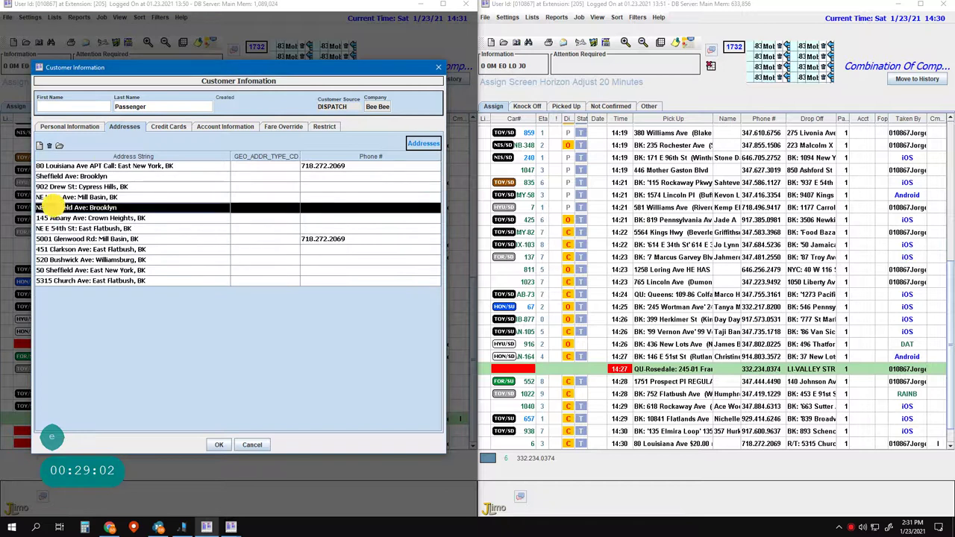
click(49, 146)
click(224, 276)
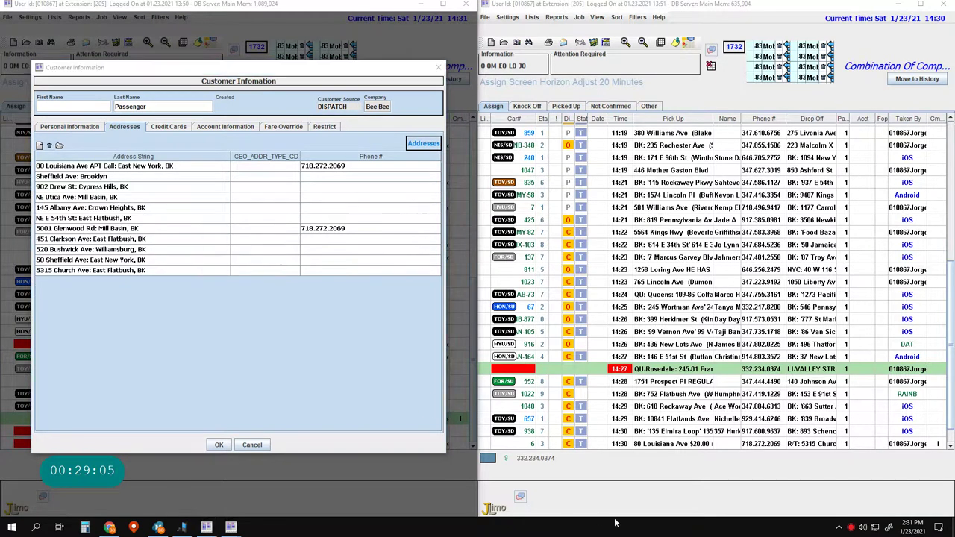
- Save the new Rosedale job to the job list
click(618, 512)
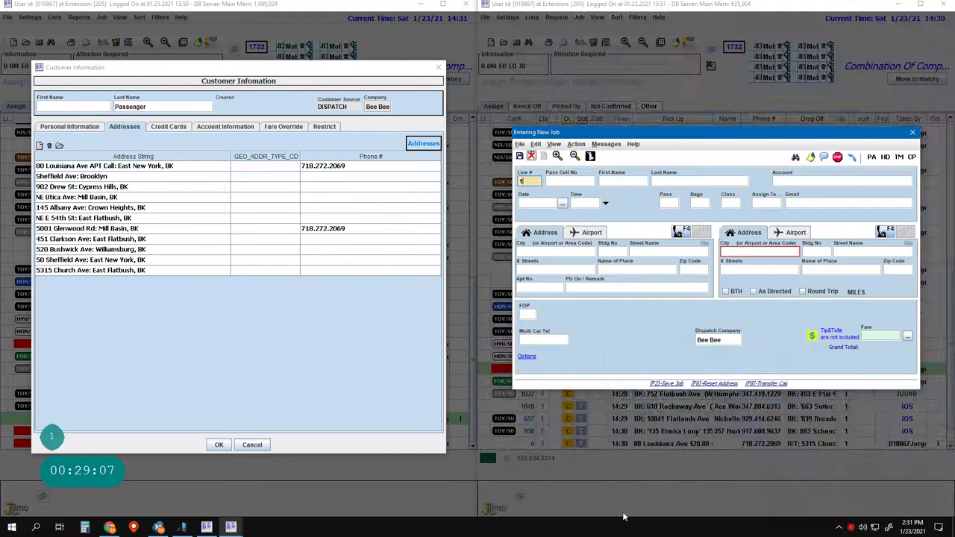
key(Return)
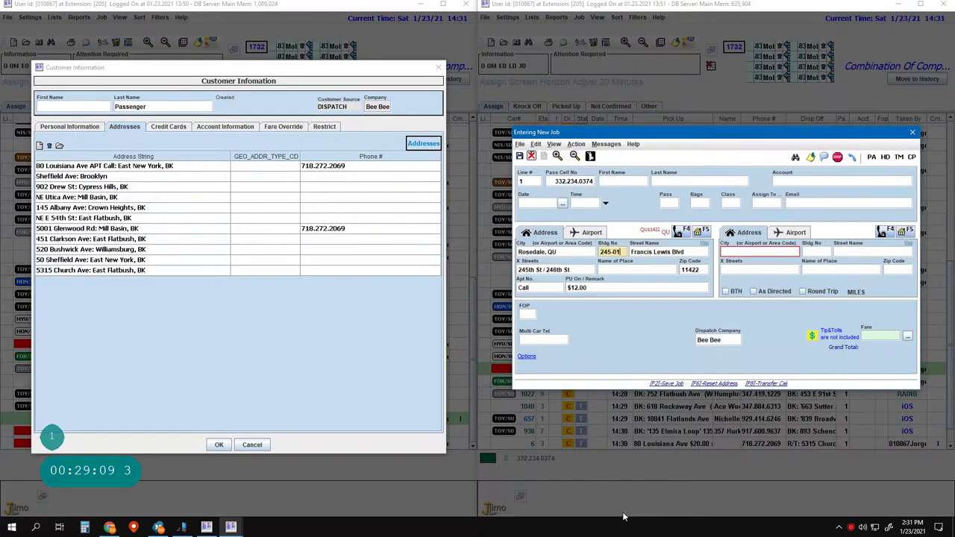
key(Return)
key(Return)
key(Escape)
key(Down)
key(Down)
key(Down)
key(Return)
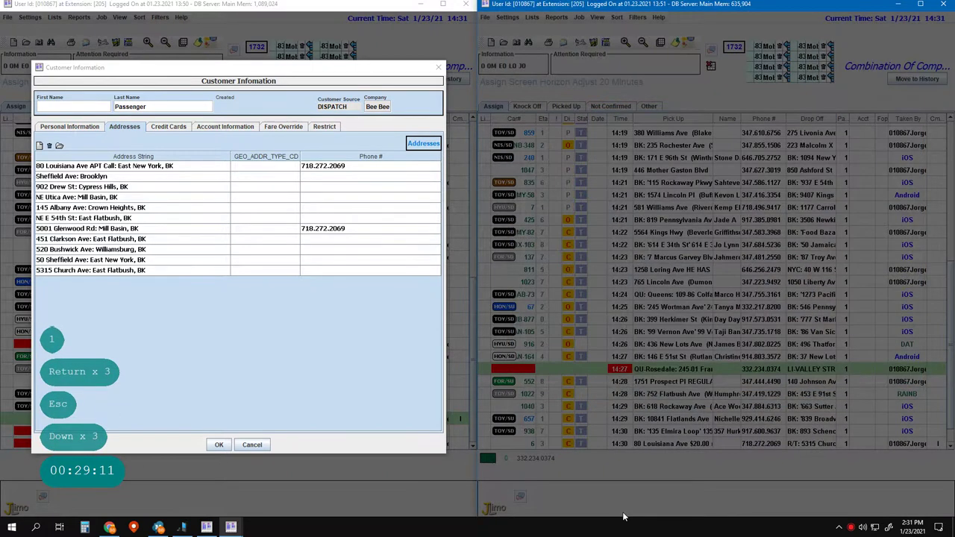
key(Return)
key(Up)
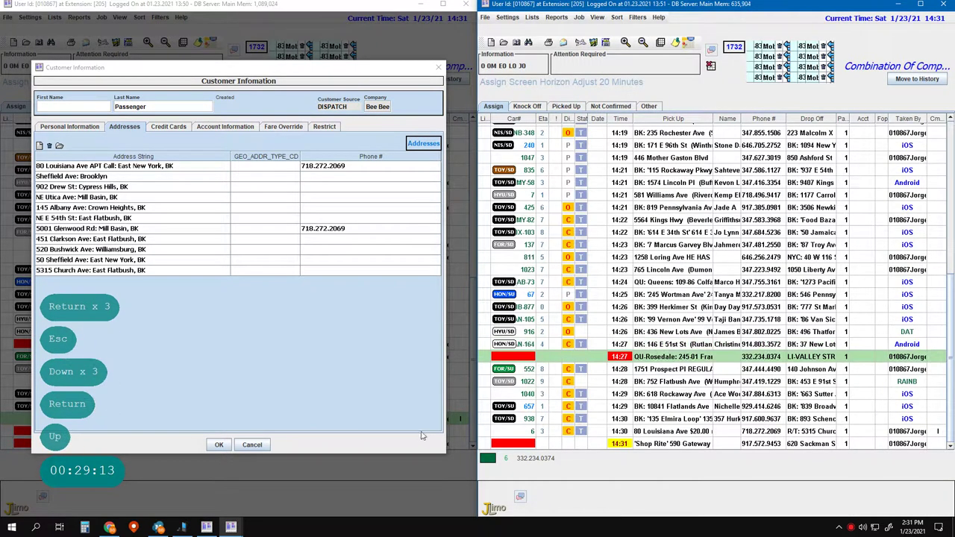
- Delete the NE Utica Ave and NE E 54th St addresses and close Customer Information
click(49, 197)
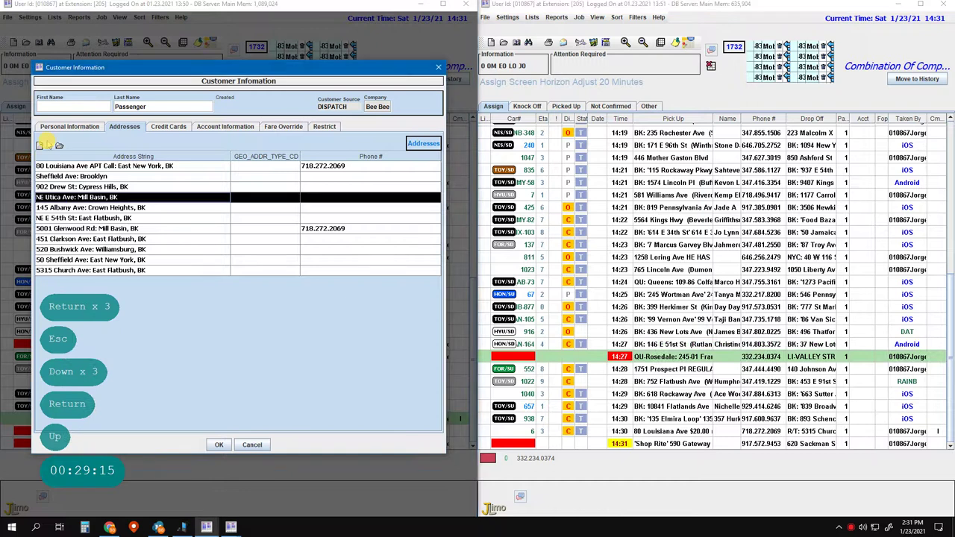
click(48, 144)
click(227, 276)
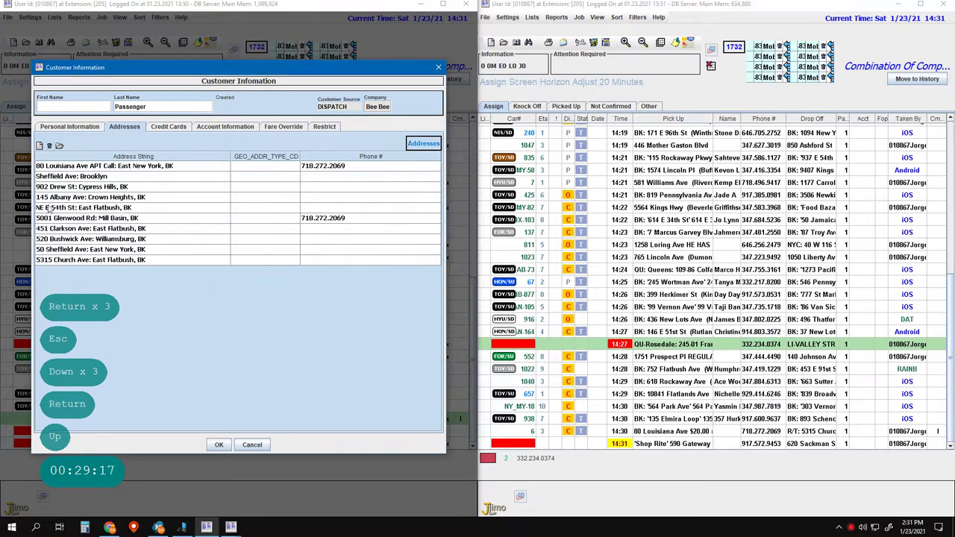
click(48, 207)
click(49, 145)
click(225, 275)
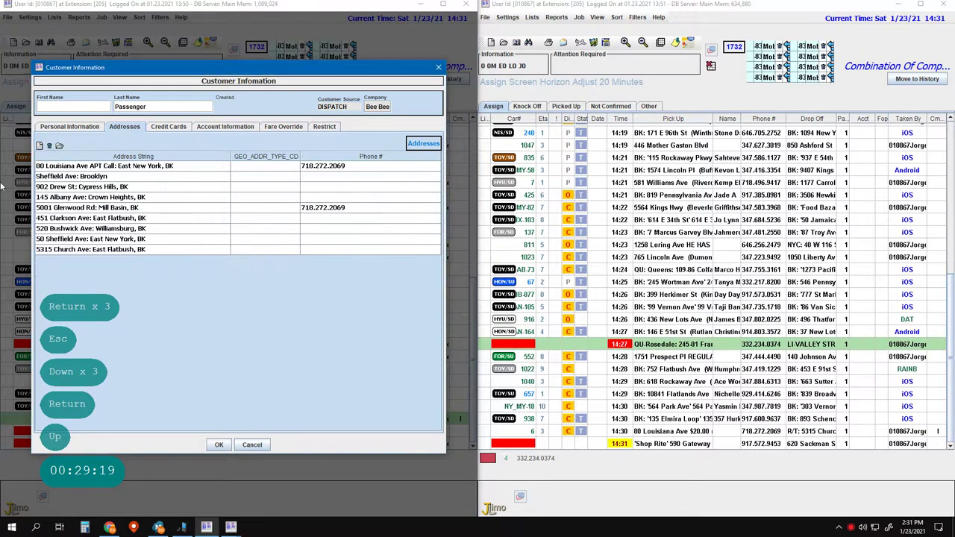
key(Down)
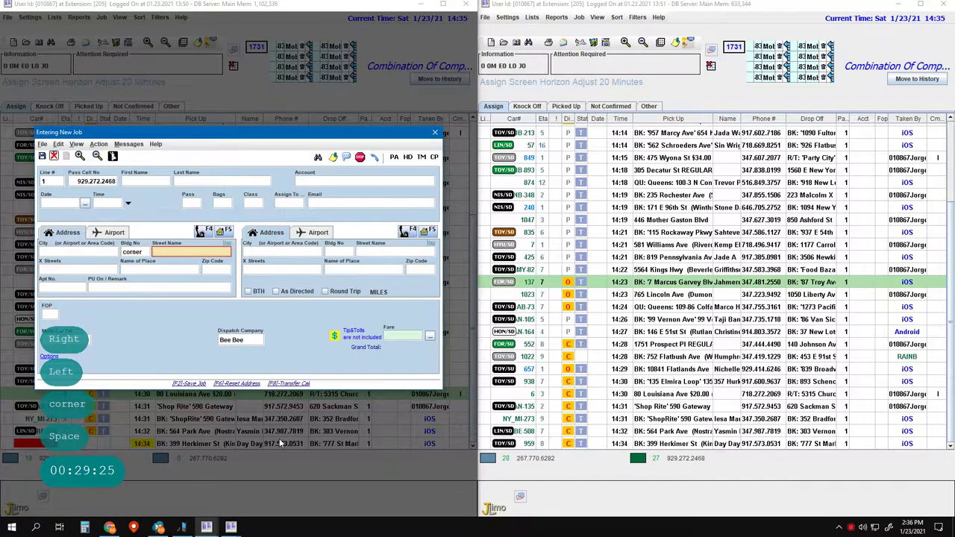
- Set the pickup to the corner of Park Pl and Kingston Ave, Crown Heights 11213
text(parl)
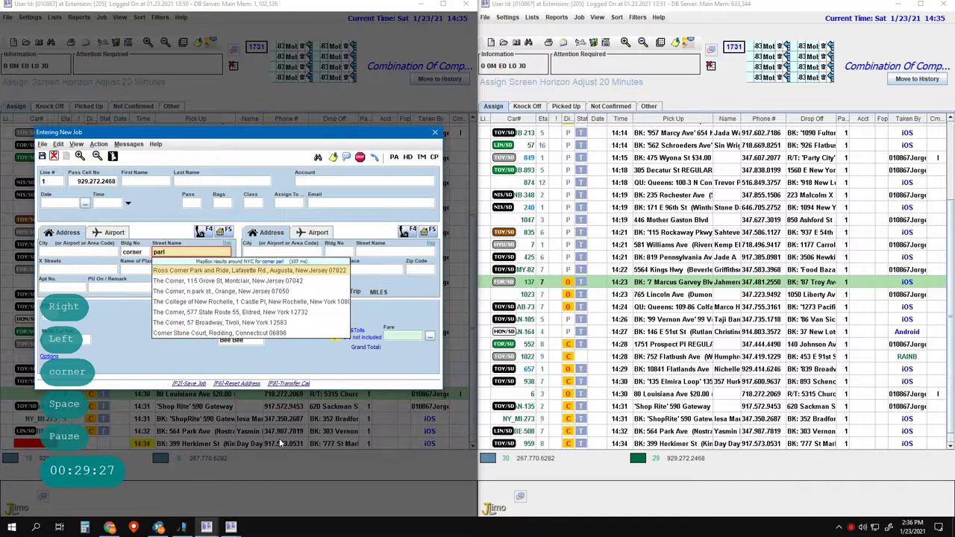
key(BackSpace)
text(k p)
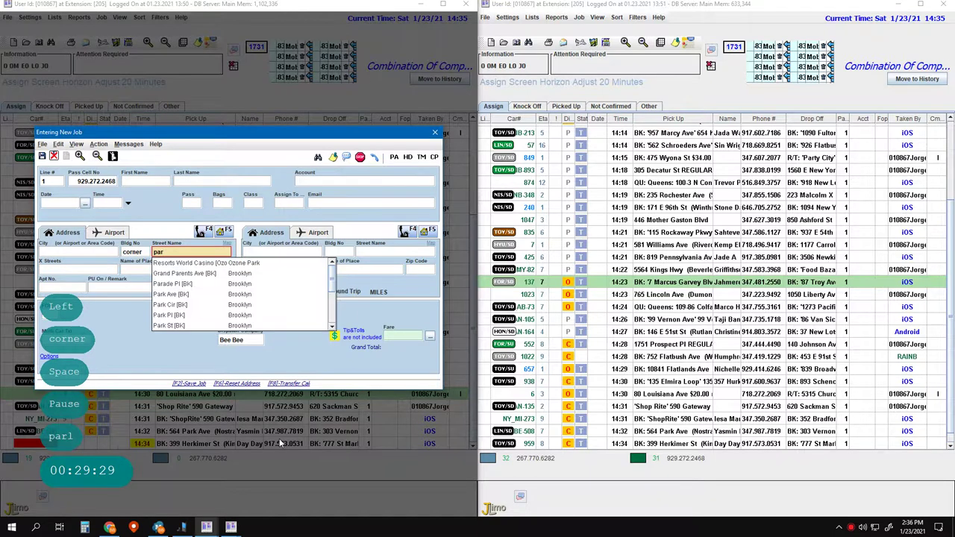
text(l)
key(Return)
text(king)
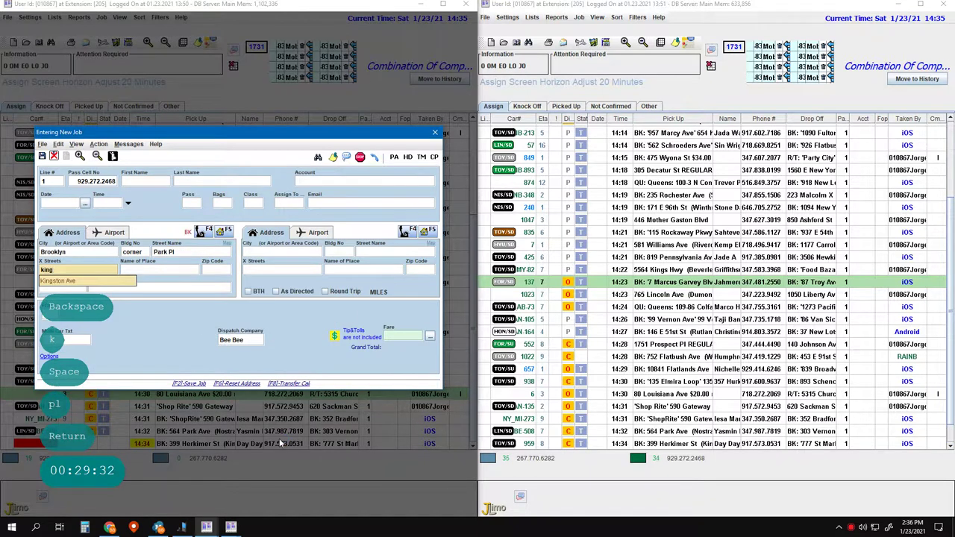
key(Return)
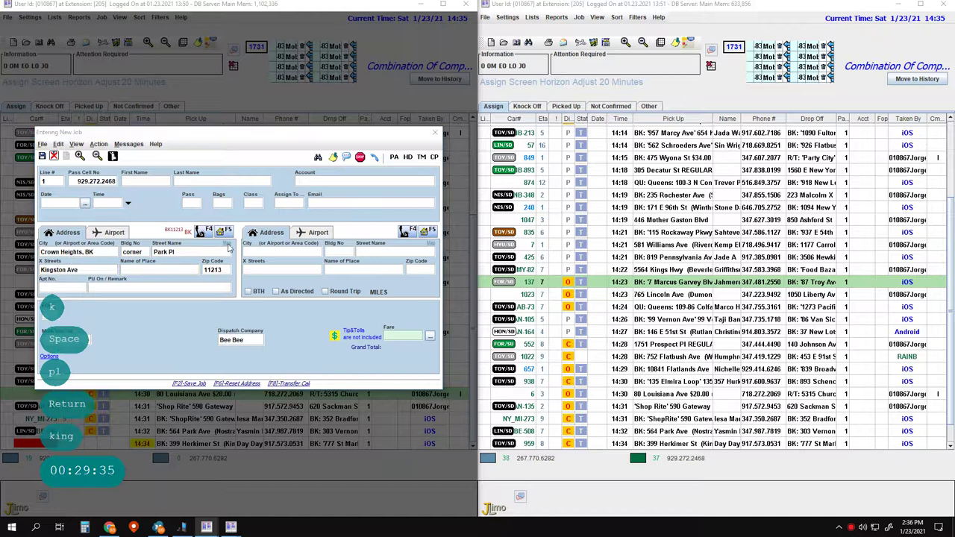
key(Return)
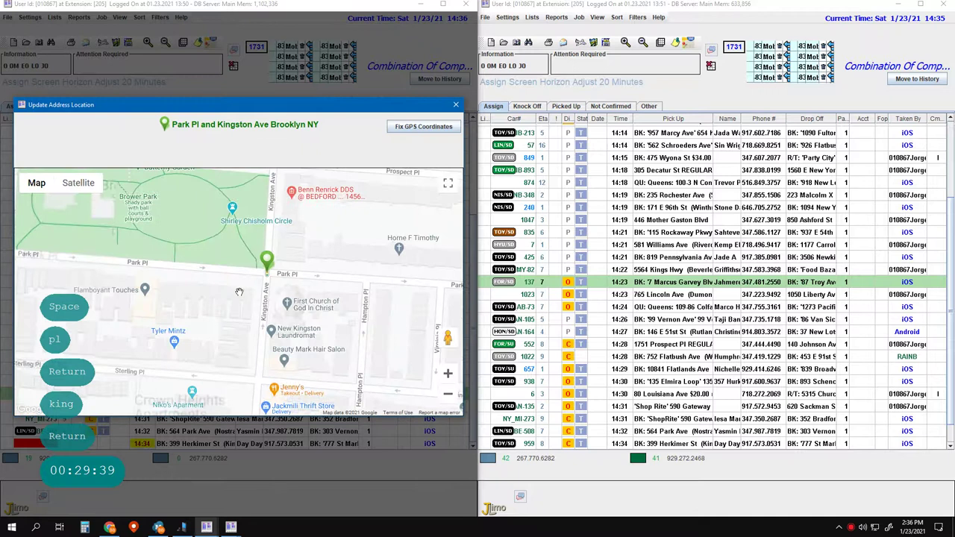
drag(447, 340, 228, 320)
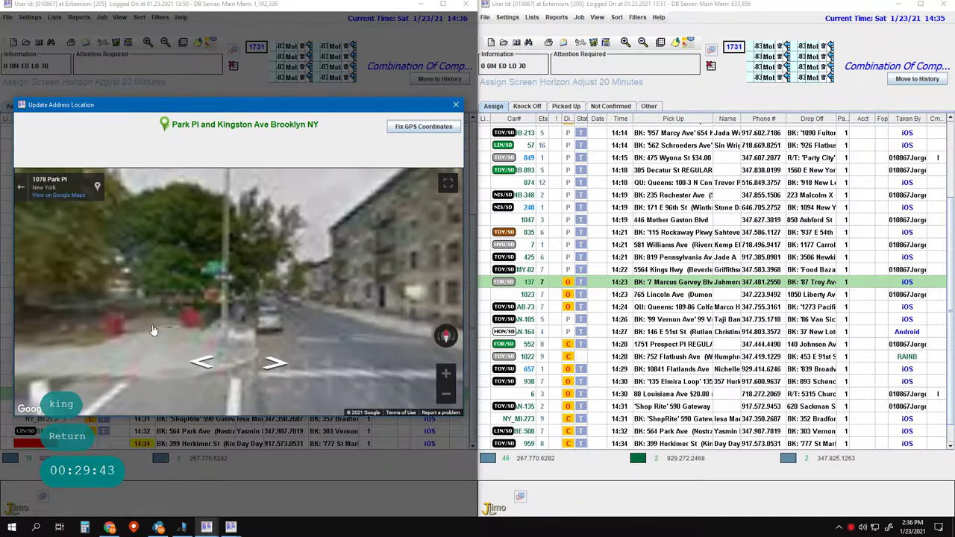
drag(295, 321, 231, 315)
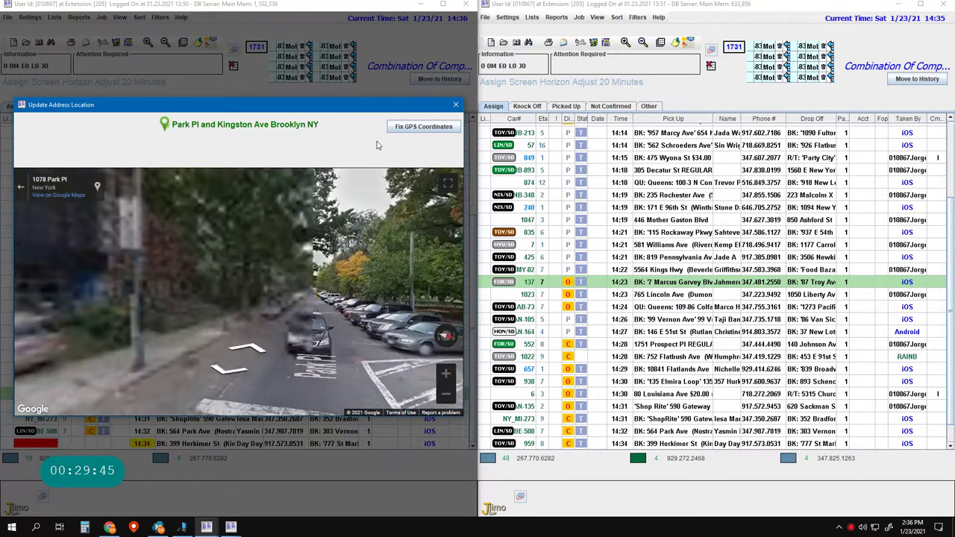
click(456, 104)
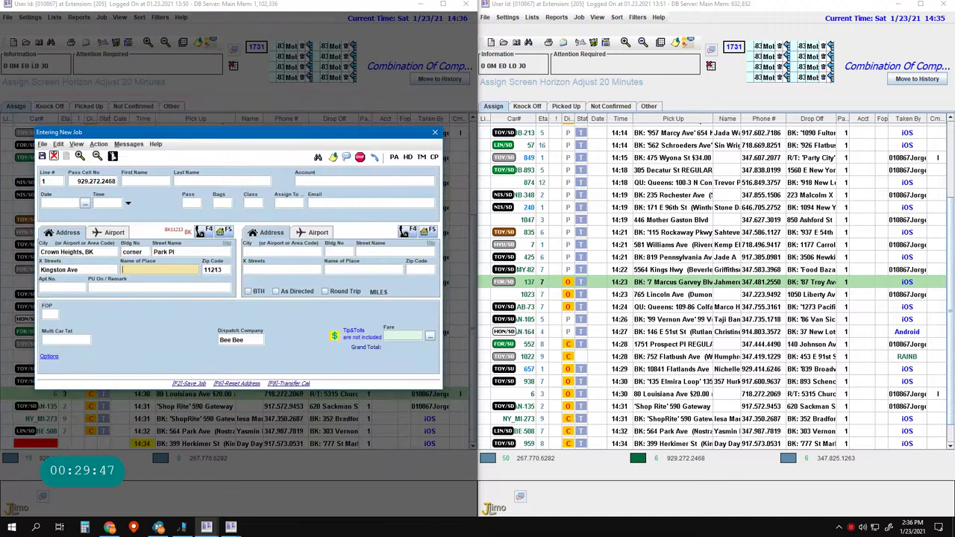
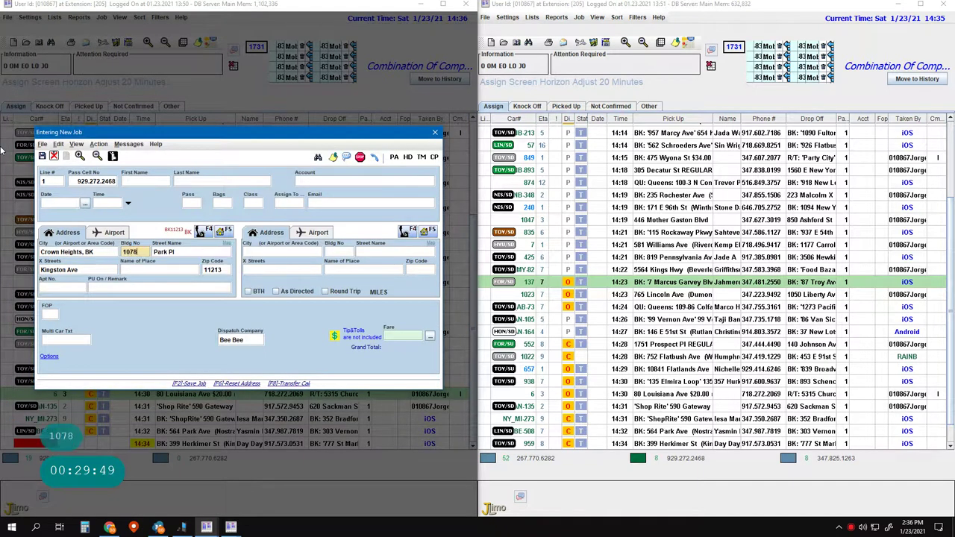
key(Tab)
key(Tab)
key(Tab)
key(Tab)
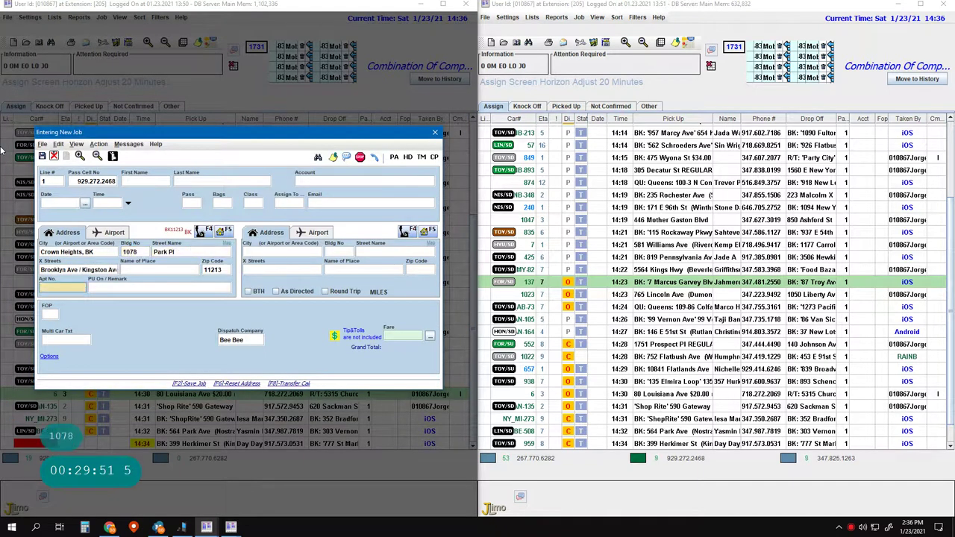
key(Left)
key(Left)
key(Left)
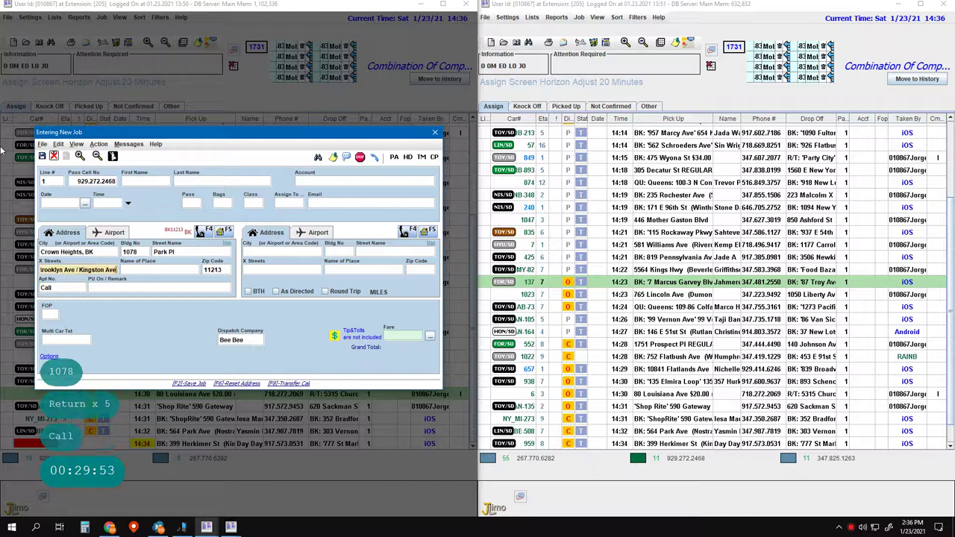
key(ctrl+Delete)
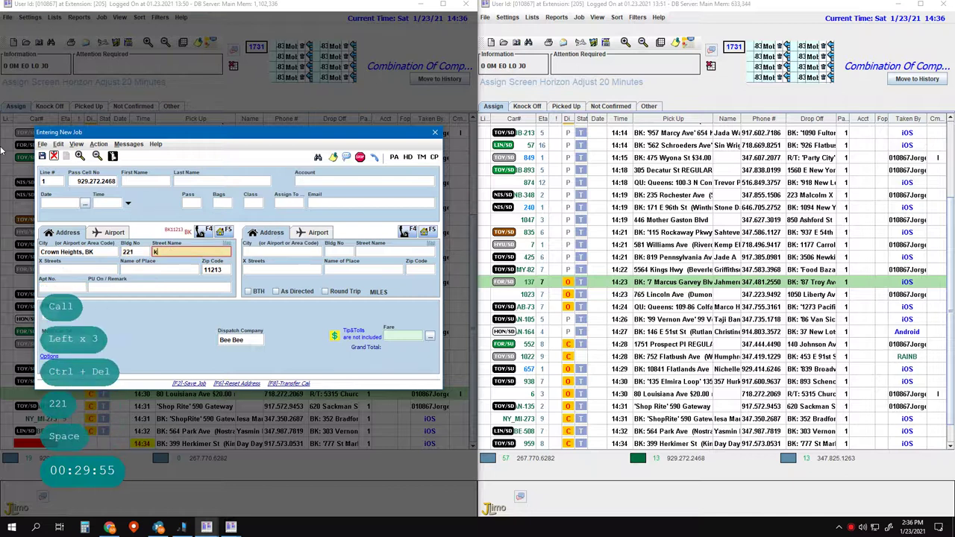
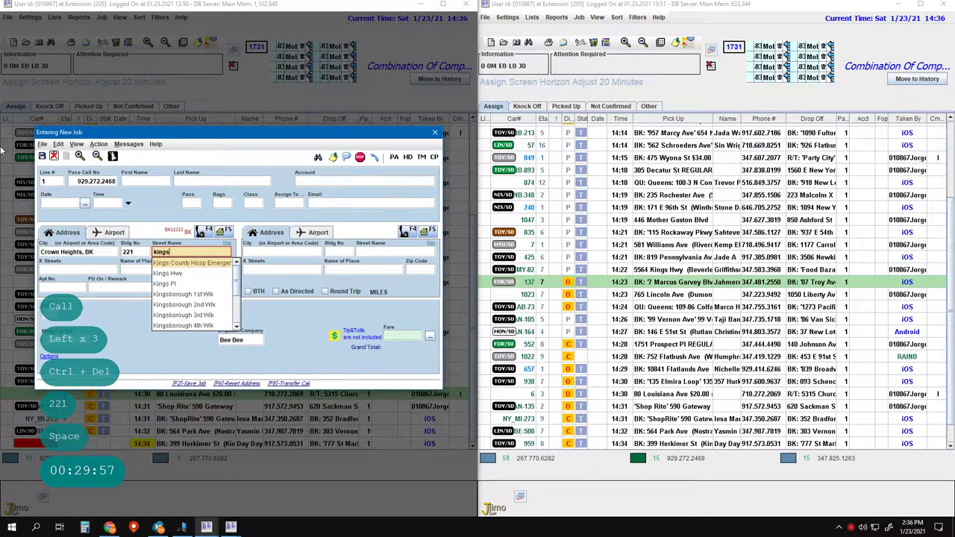
key(Return)
key(Left)
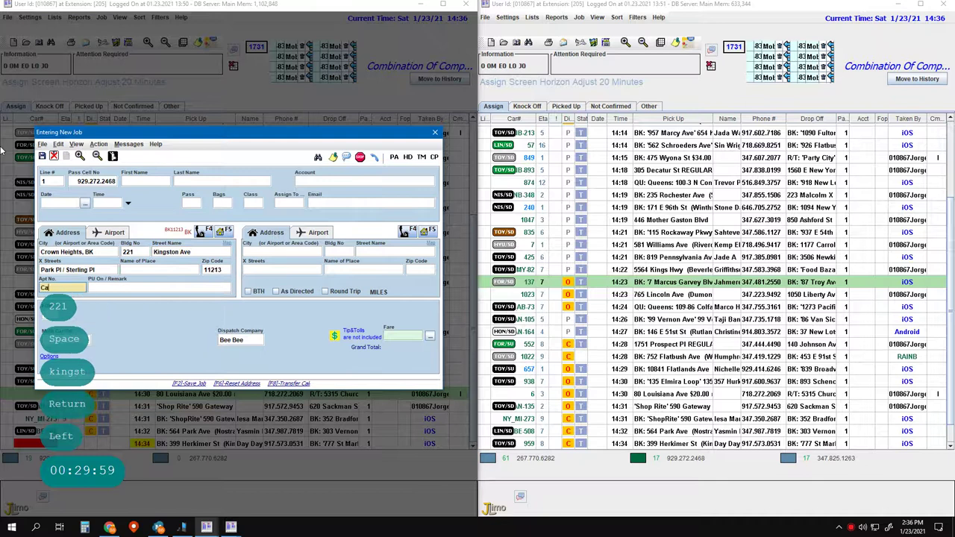
key(Return)
key(Return)
key(Return)
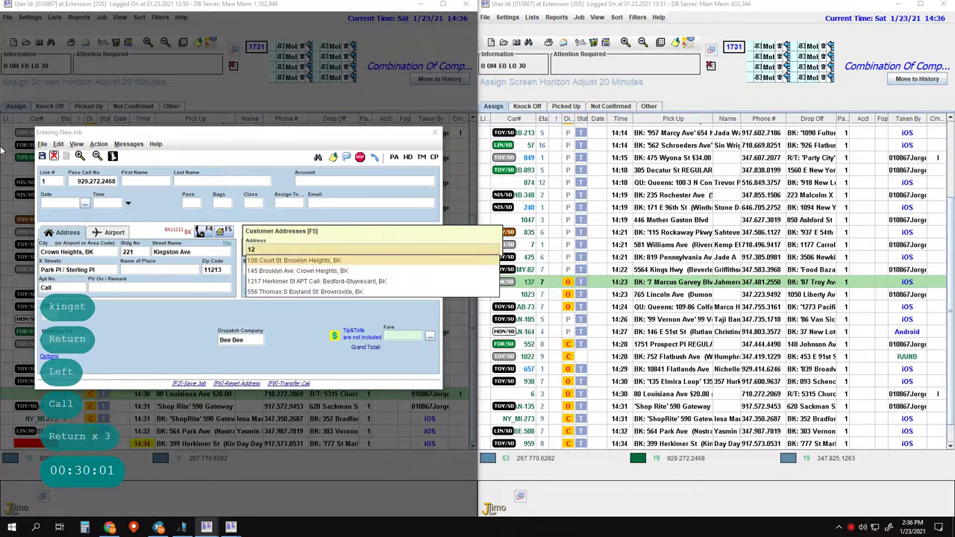
key(Down)
key(Down)
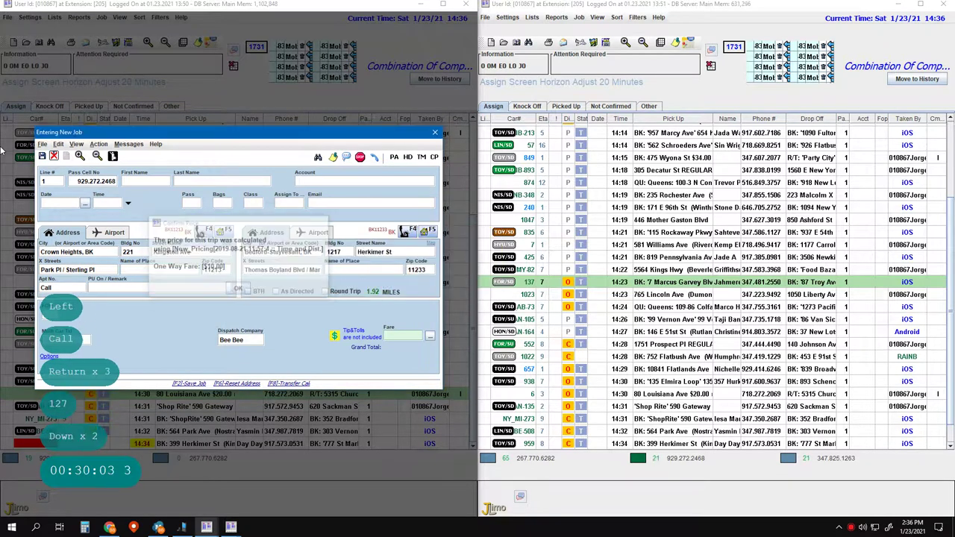
key(Return)
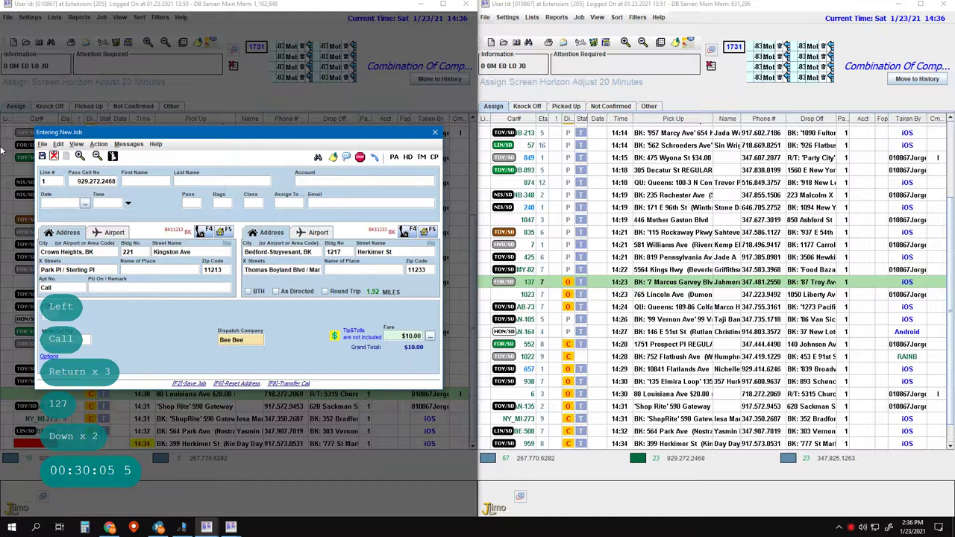
key(Return)
key(Return)
key(Return)
key(Return)
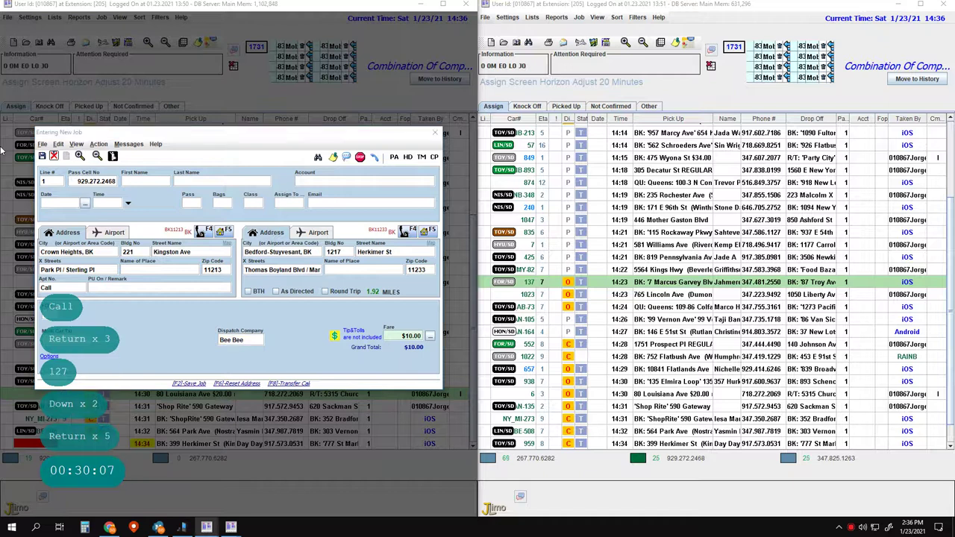
key(F2)
key(F2)
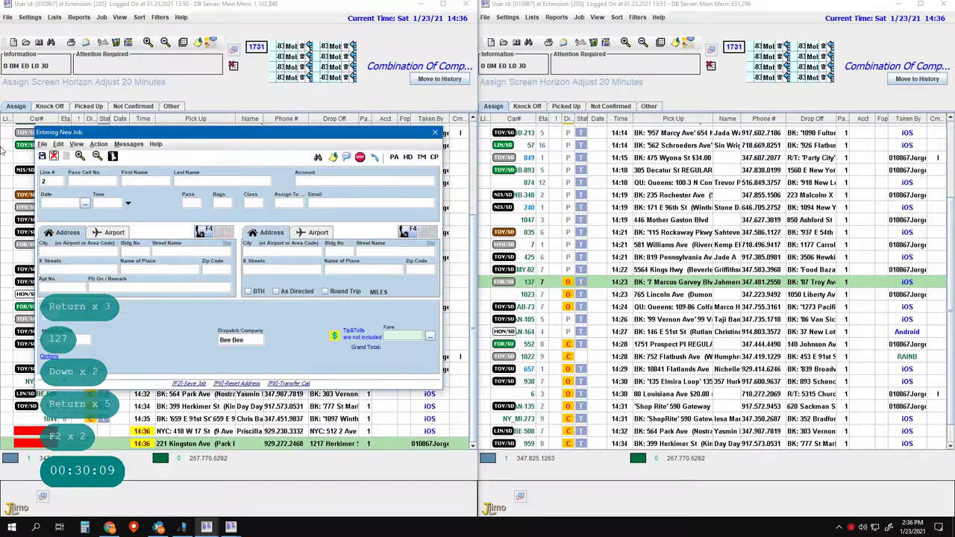
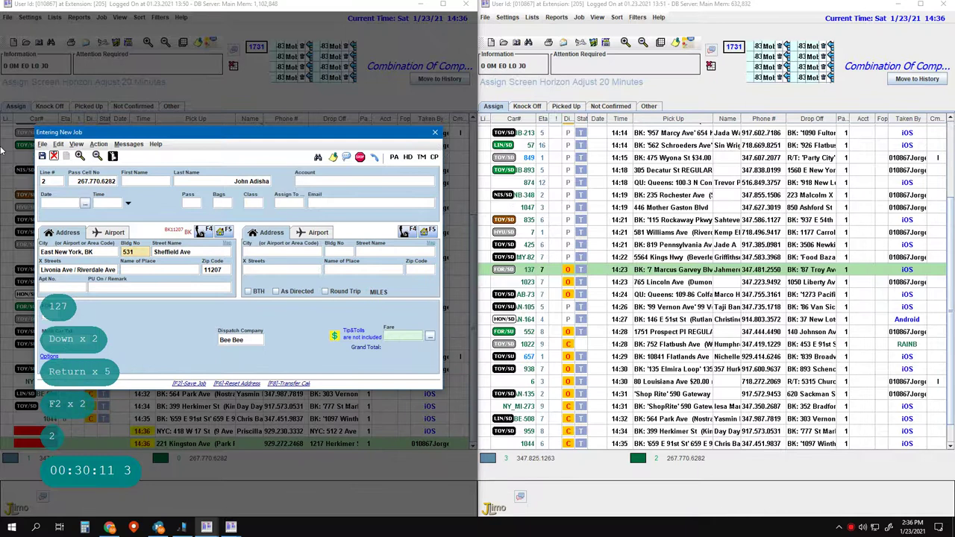
key(Return)
key(Return)
key(Return)
key(Return)
key(Return)
key(Return)
key(Return)
key(Return)
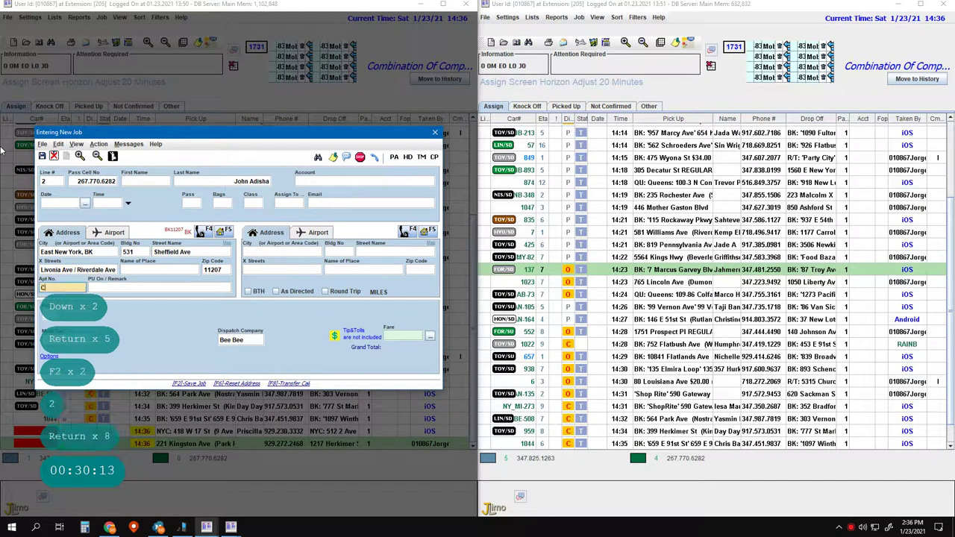
key(F5)
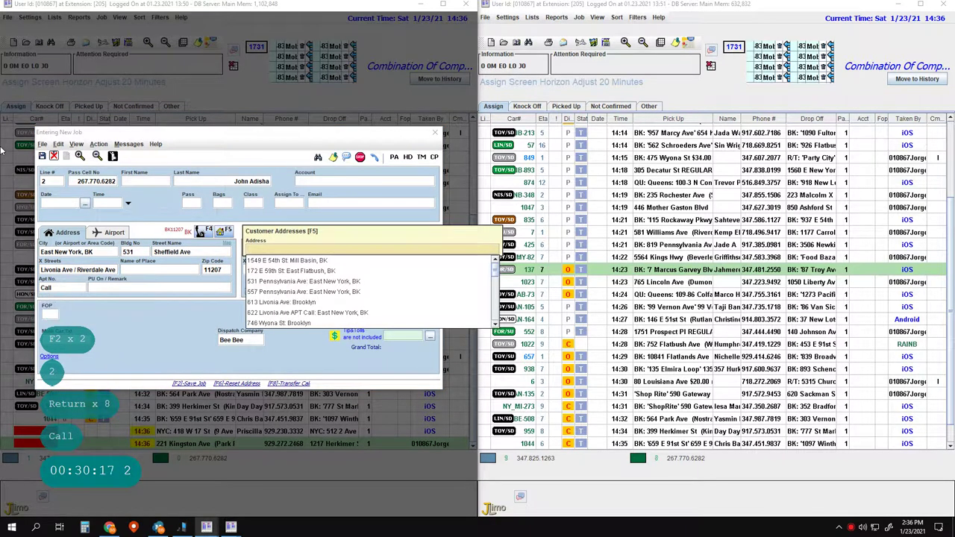
key(Return)
key(Return)
key(Escape)
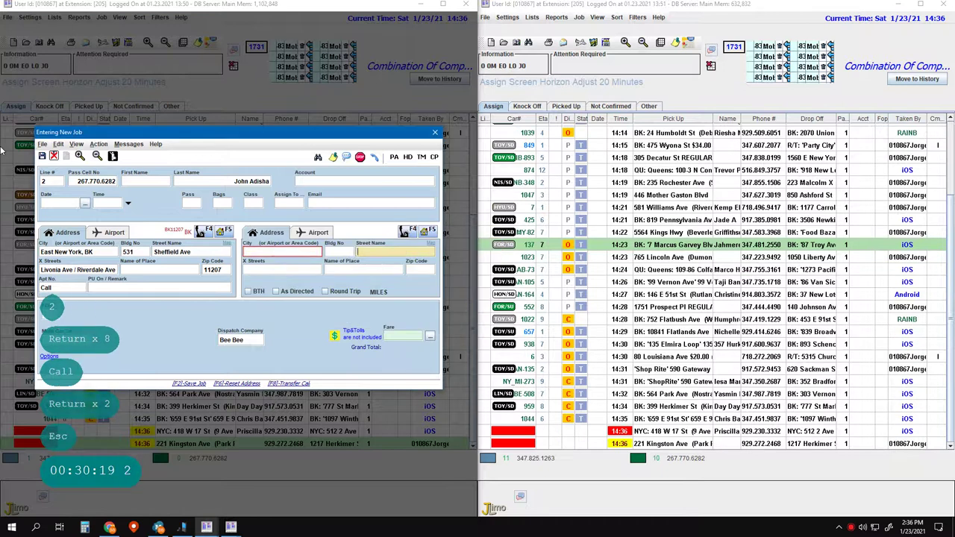
- Enter Food Bazaar 11207 as drop-off, save the $8.00 job, and start a new job for customer 3
key(Return)
key(Return)
text(food baz)
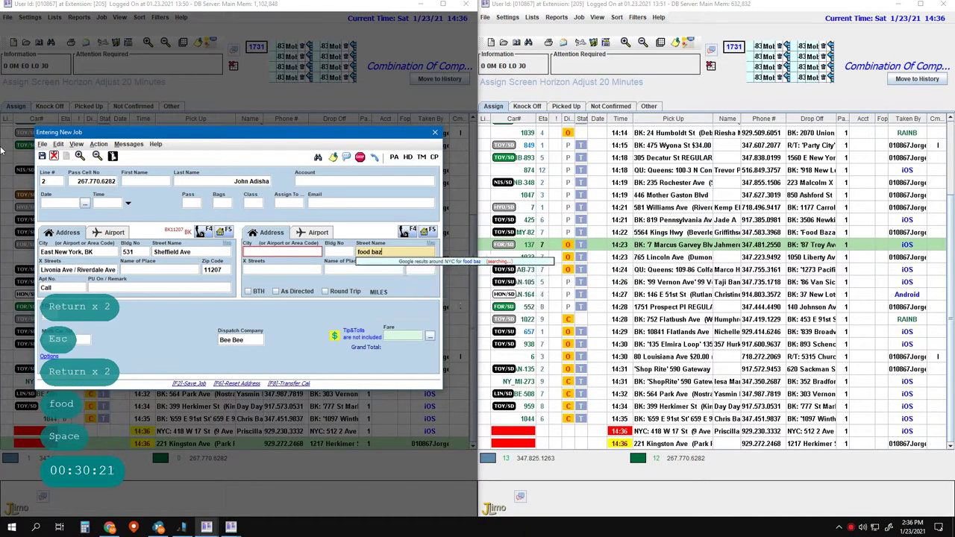
text(aar)
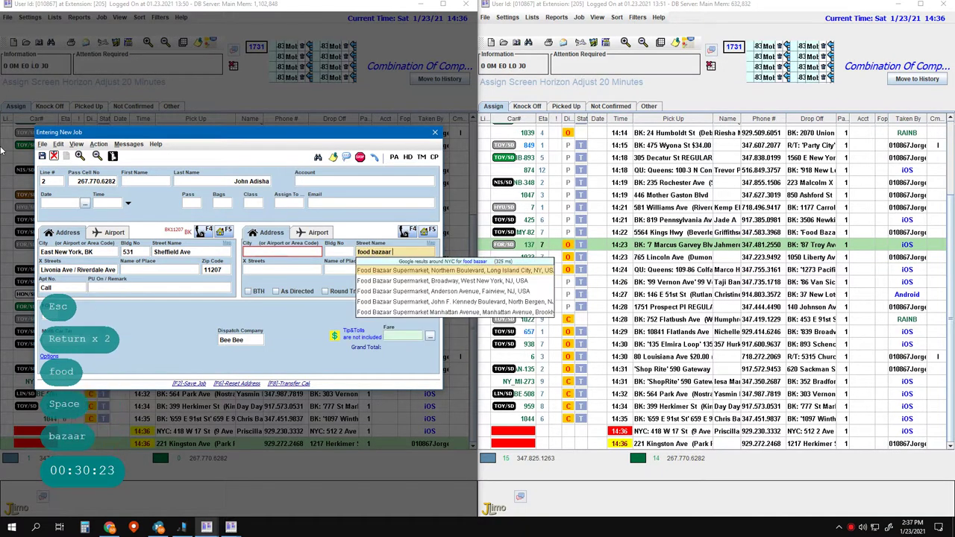
text( 11207)
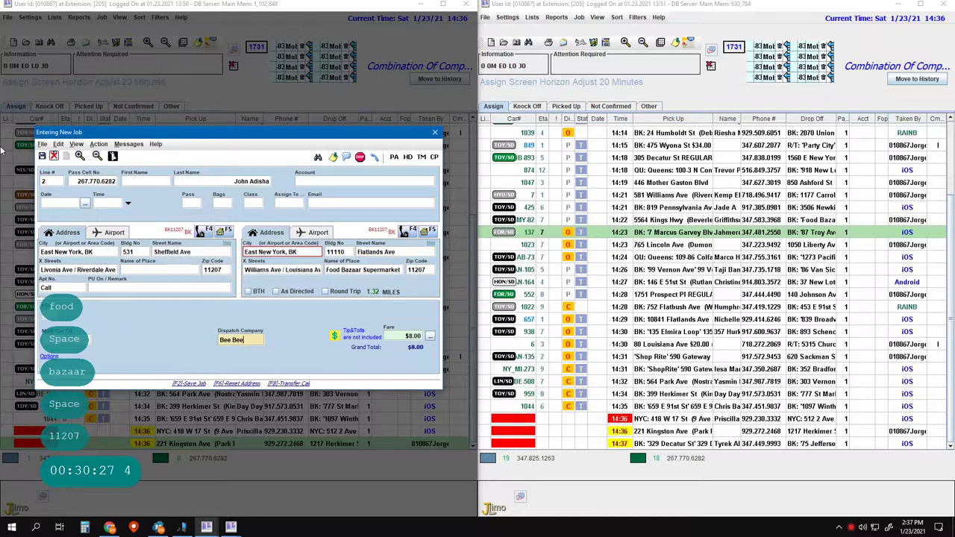
key(Return)
key(Return)
key(Return)
key(Return)
key(Return)
key(Return)
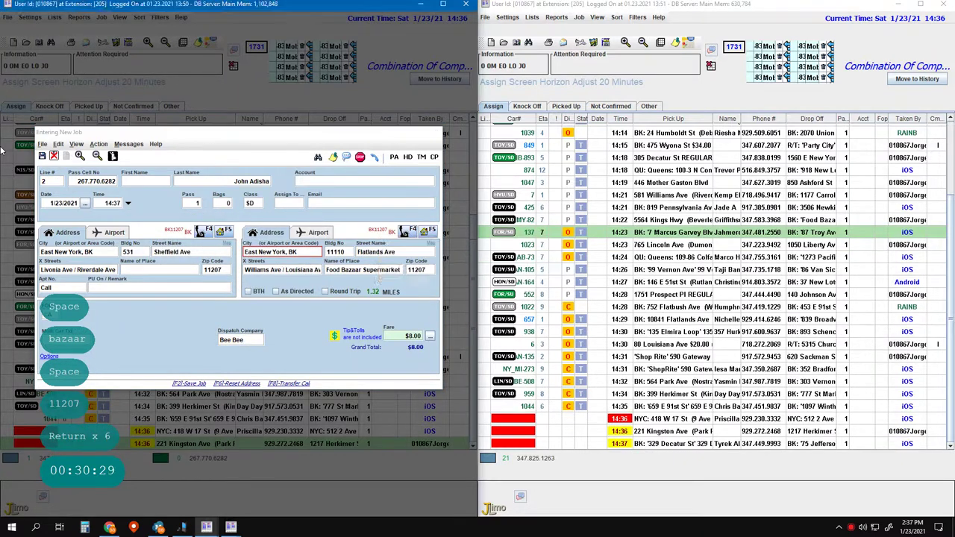
key(F2)
key(F2)
key(3)
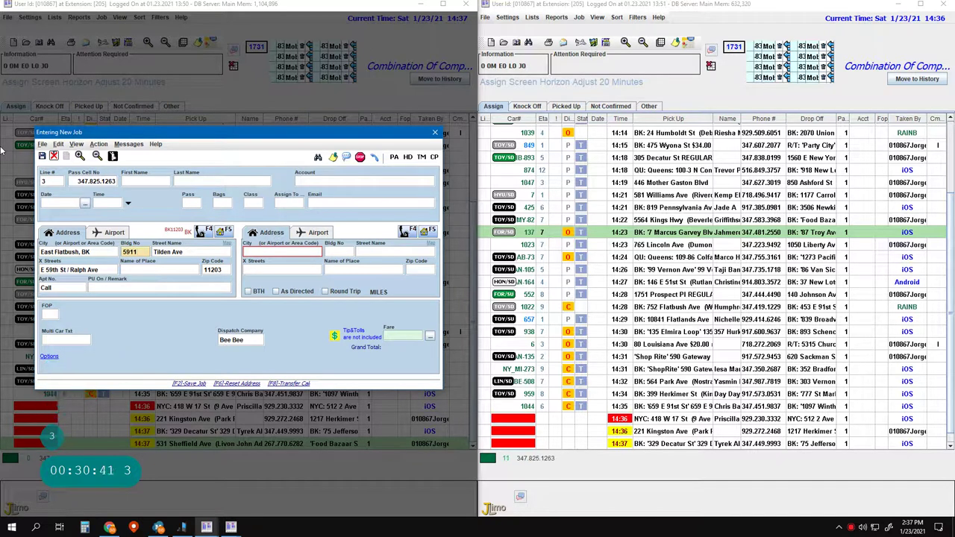
key(F5)
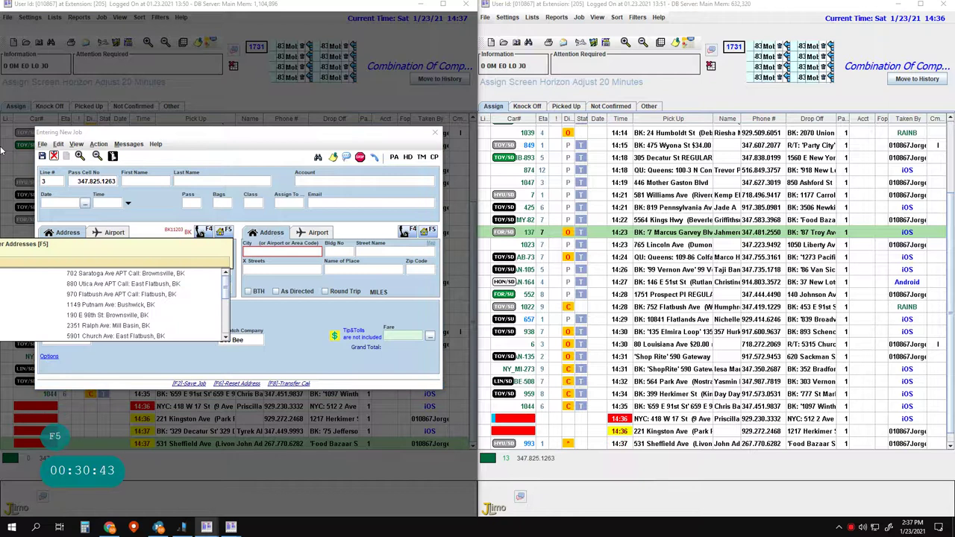
key(F6)
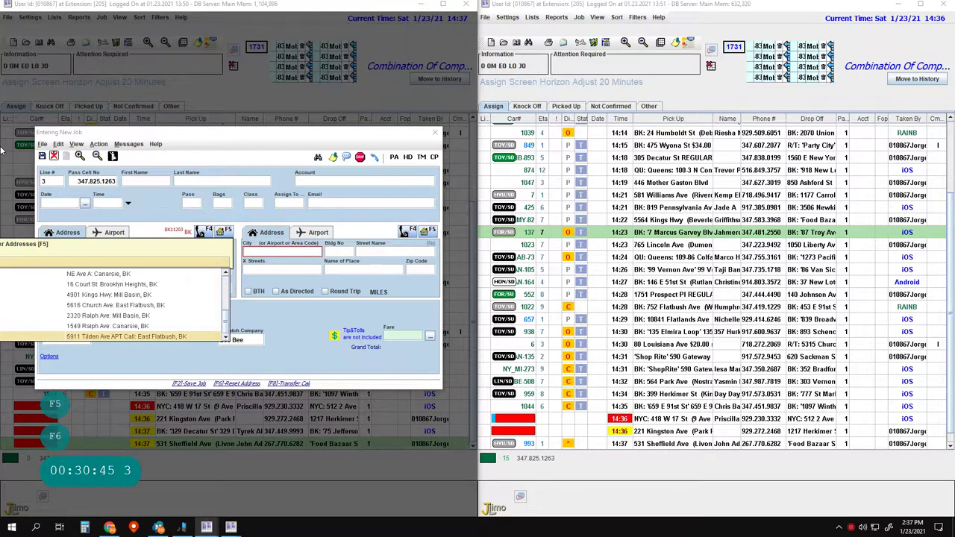
key(Pause)
key(Pause)
key(Up)
key(Up)
key(Up)
key(Up)
key(Up)
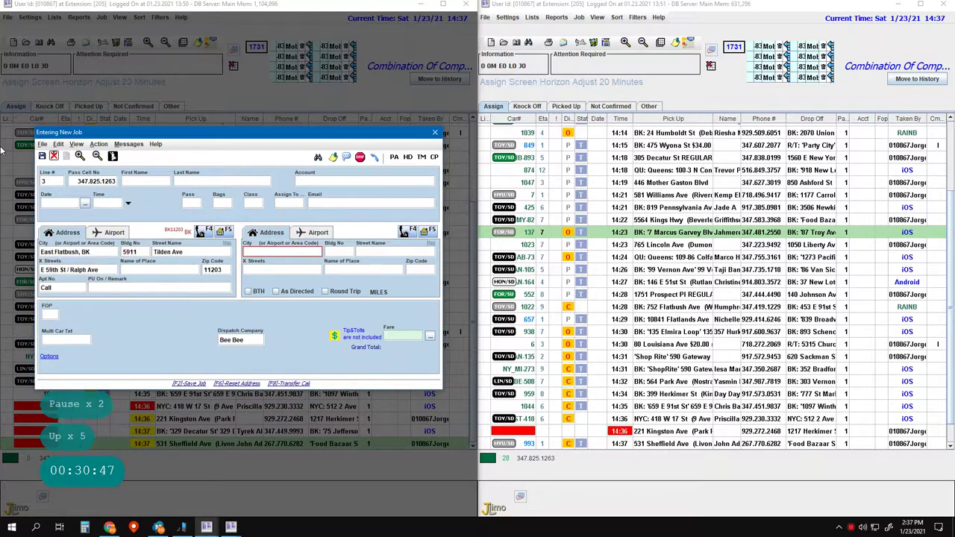
key(Return)
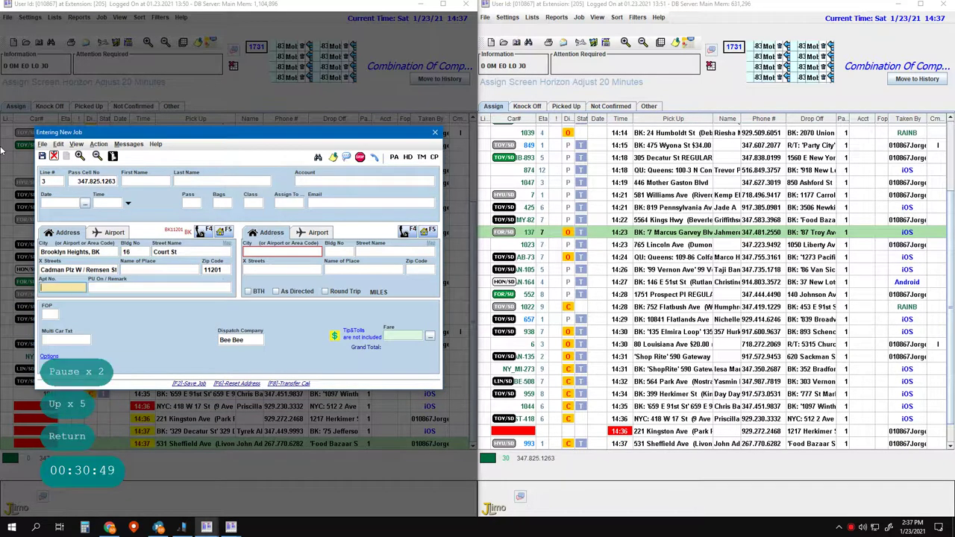
key(Left)
text(Call)
key(Tab)
key(Tab)
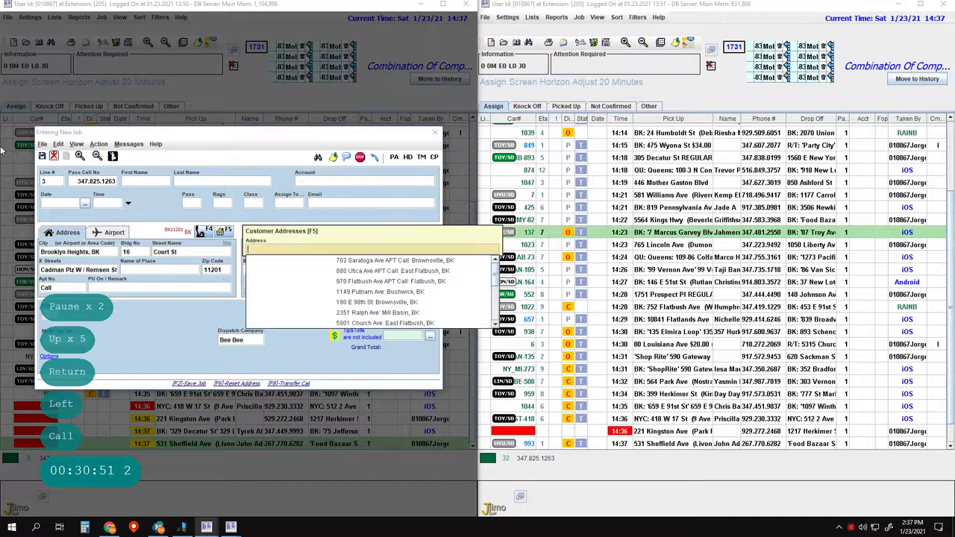
text(59)
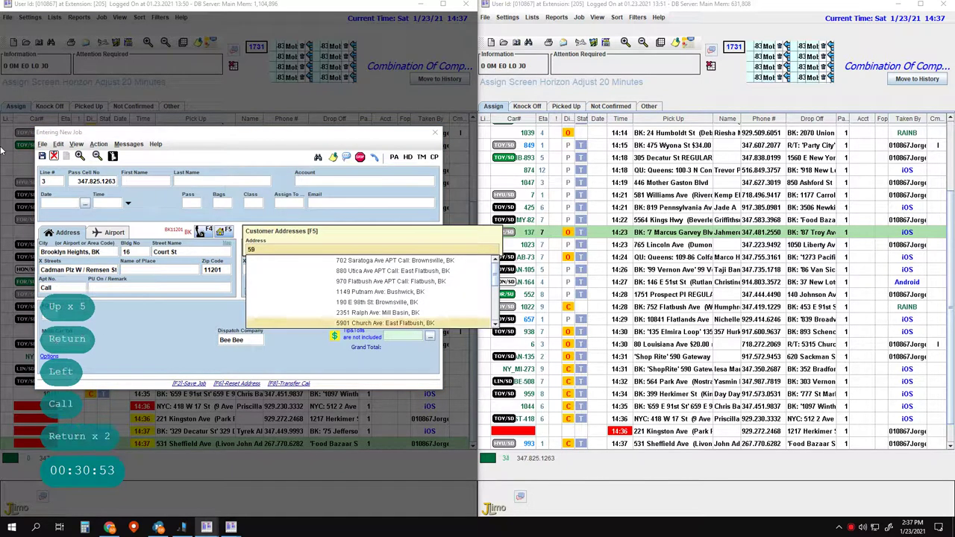
text(11)
key(Return)
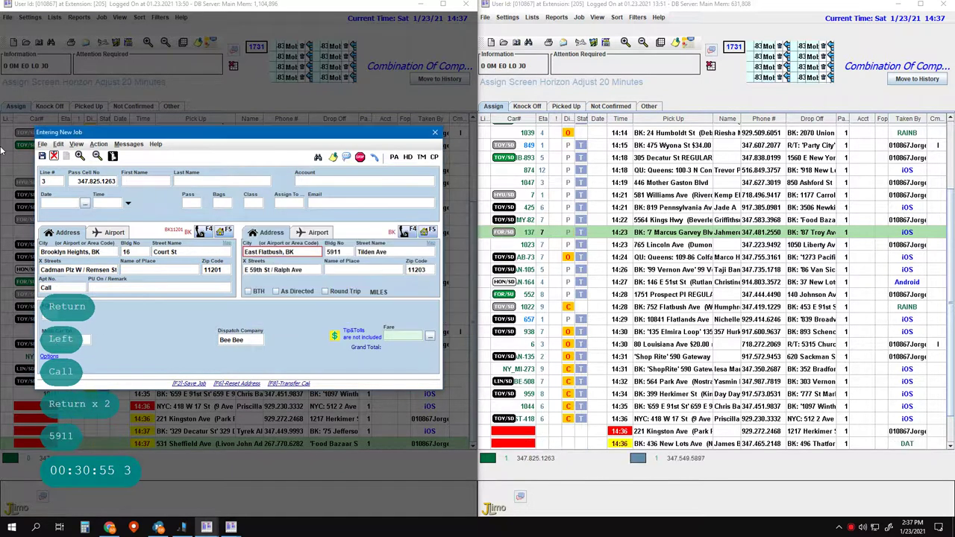
key(Return)
key(Return)
key(Return)
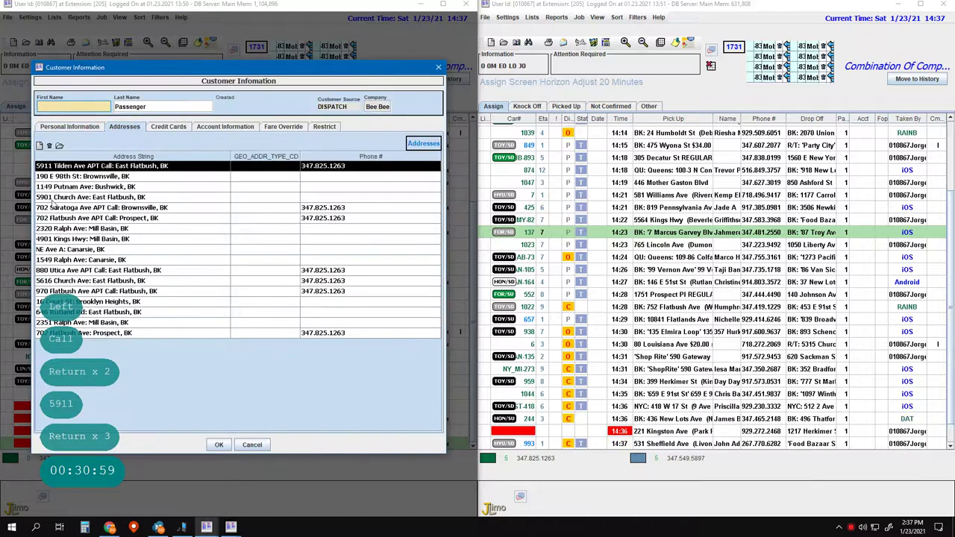
click(57, 250)
click(49, 146)
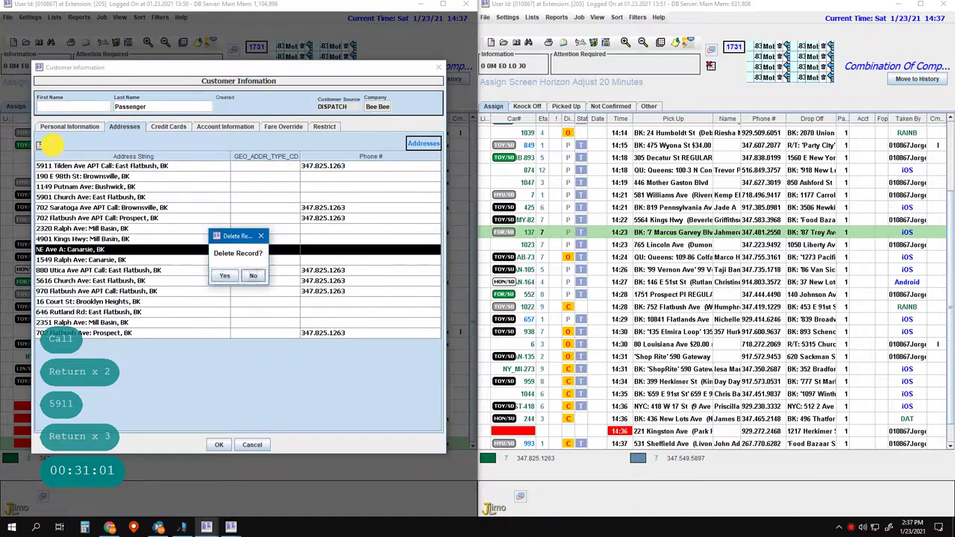
click(225, 274)
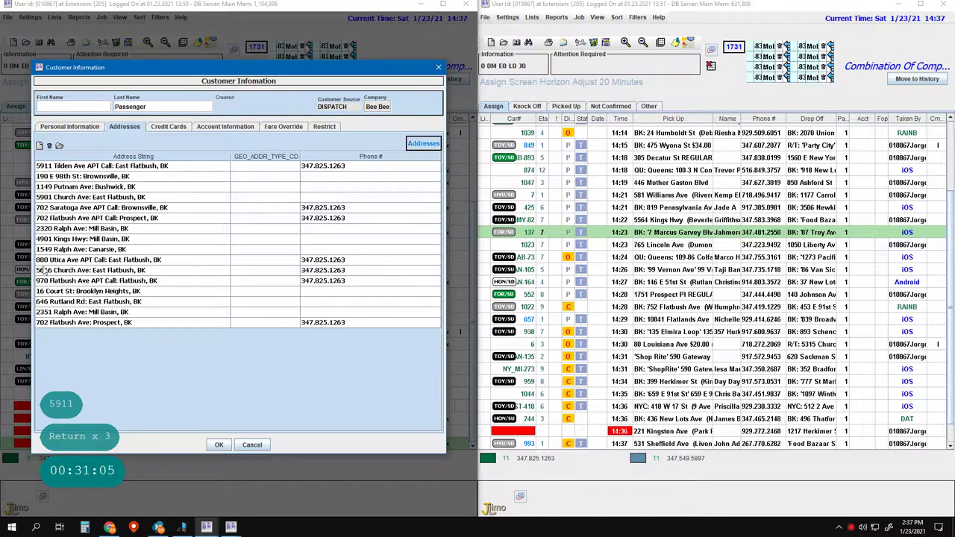
double_click(66, 291)
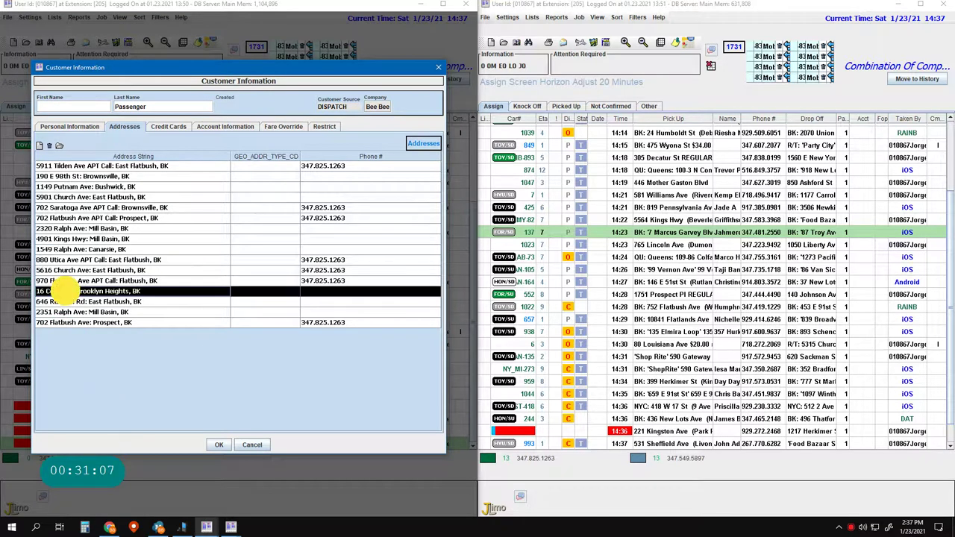
click(72, 237)
text(Call)
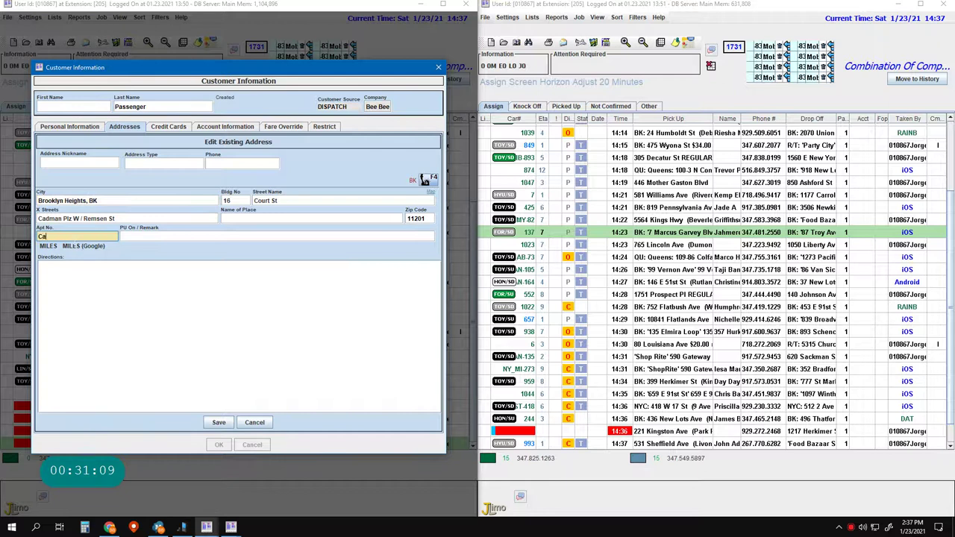
key(Tab)
text(Re)
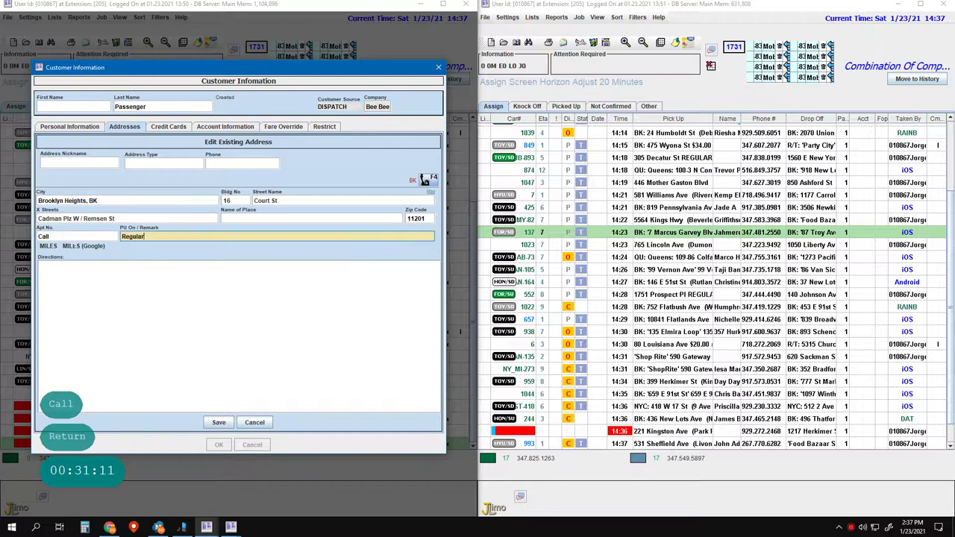
text(gular)
key(Return)
key(F2)
key(F2)
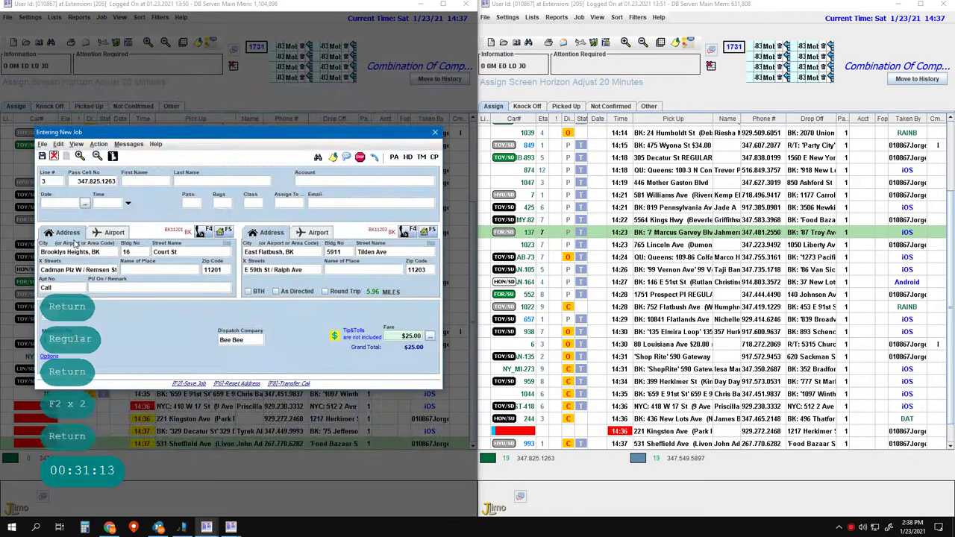
key(Return)
key(backslash)
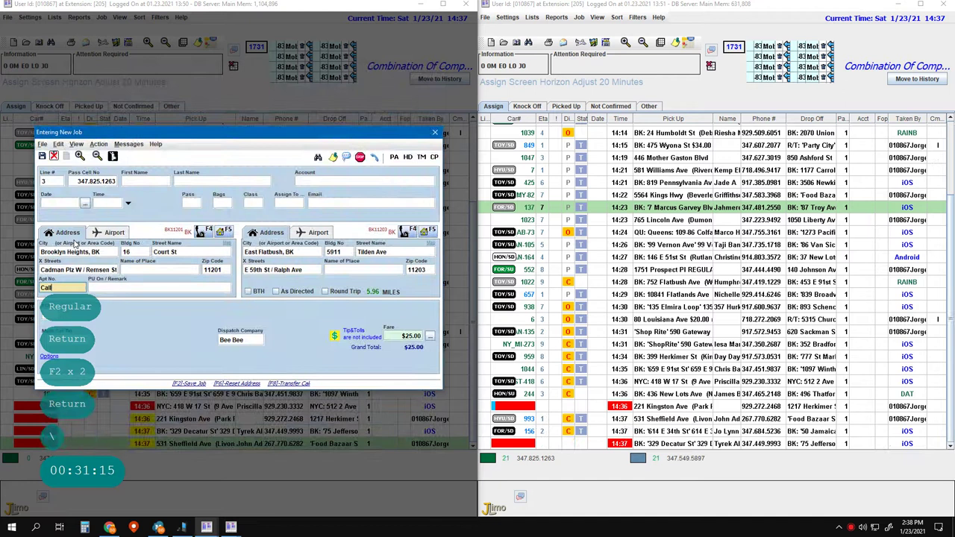
key(Left)
key(Left)
key(Left)
key(Left)
key(Left)
key(Left)
key(Left)
key(Left)
key(Left)
key(Right)
text(Regular)
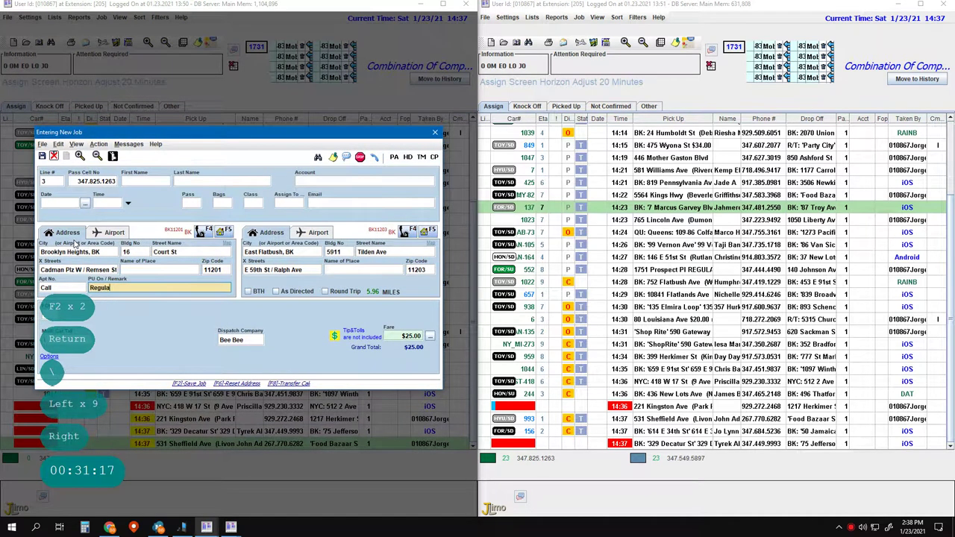
key(Return)
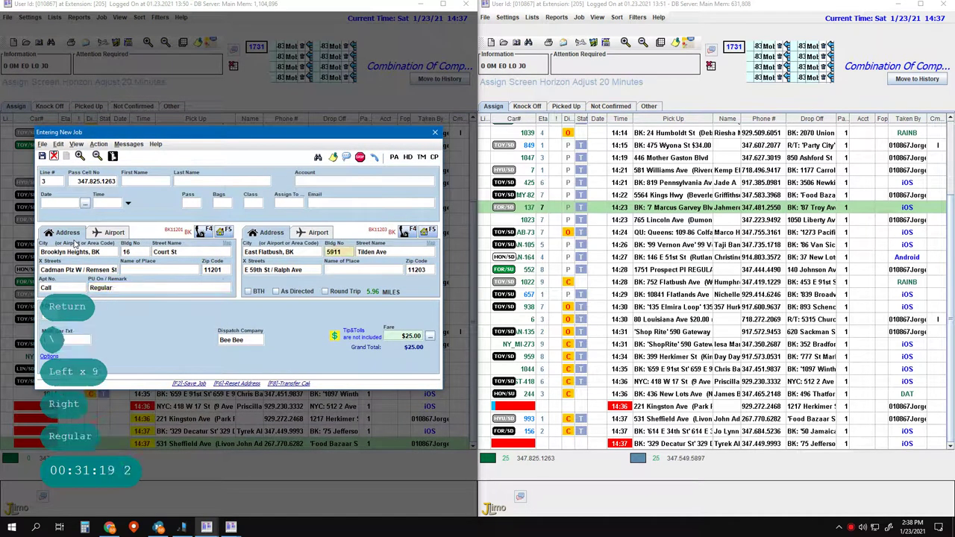
key(Return)
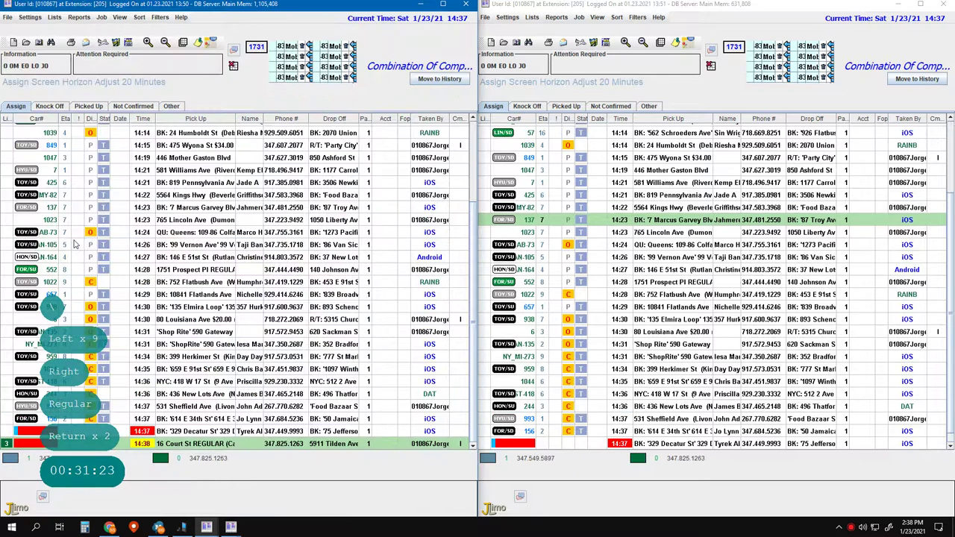
key(F2)
key(1)
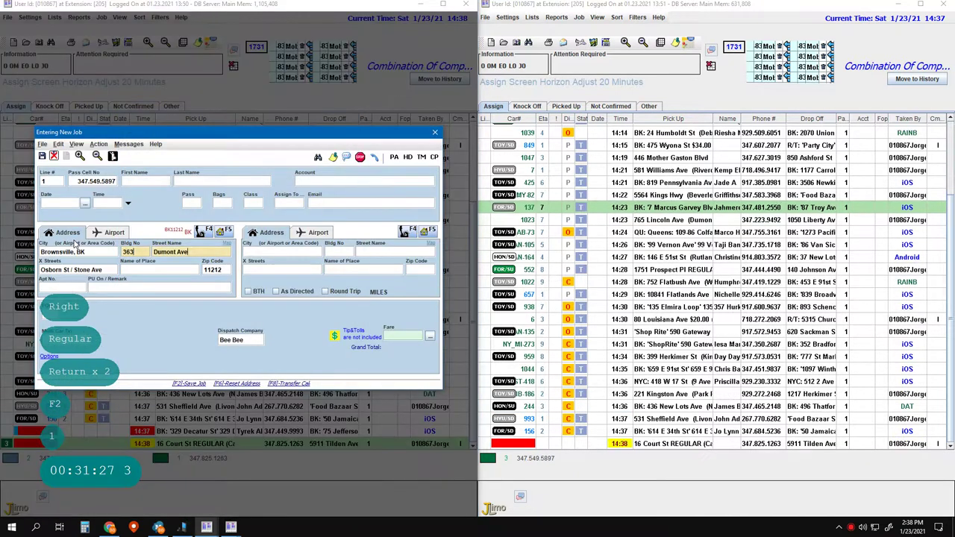
text(Call)
key(Return)
key(Return)
key(Return)
key(Return)
key(Return)
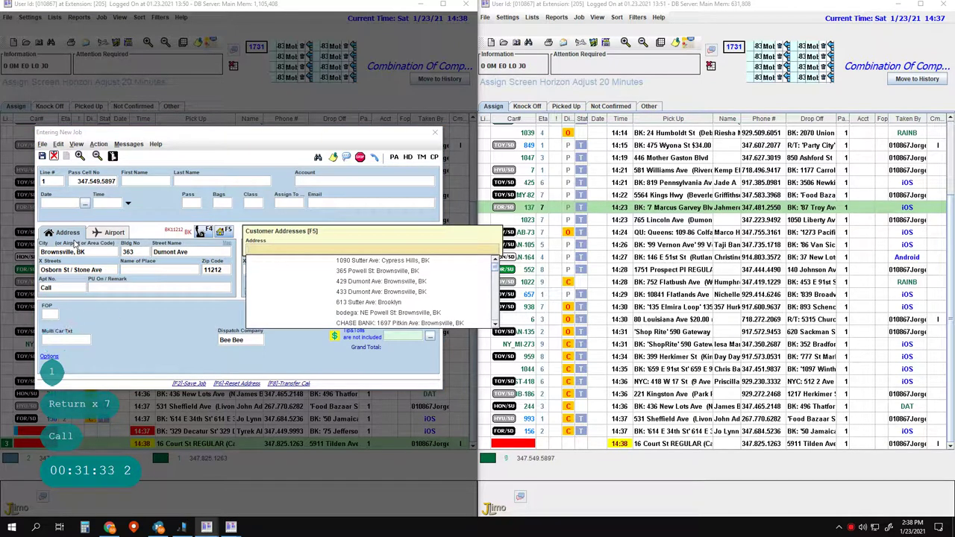
key(Escape)
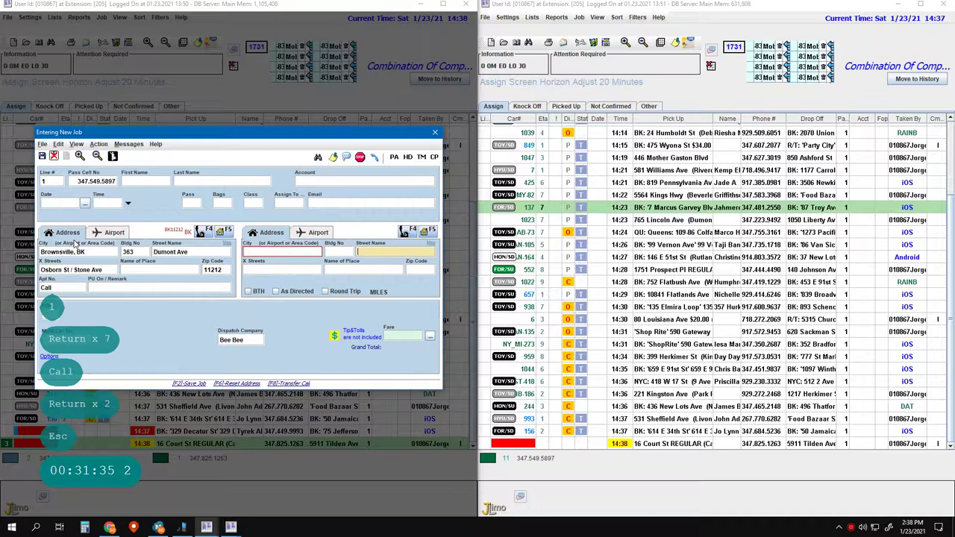
text(resort)
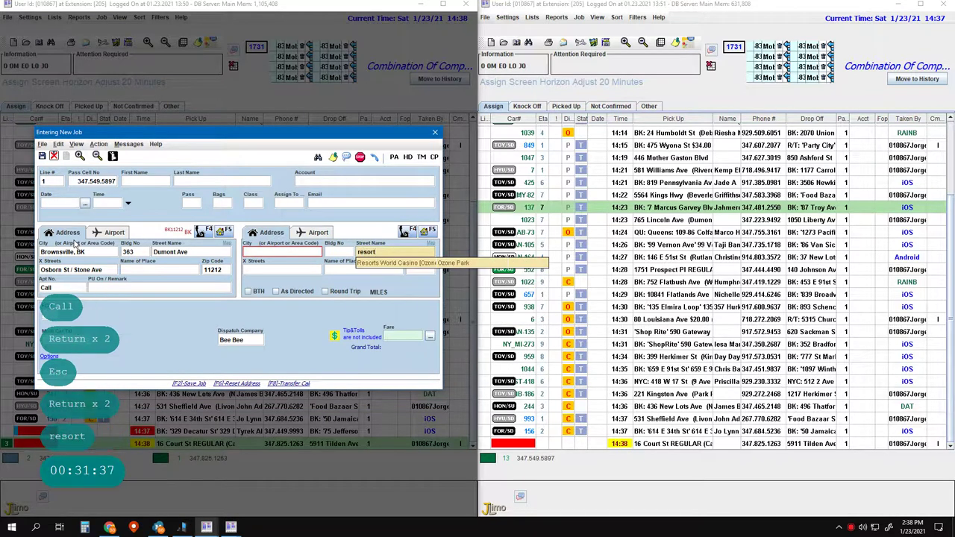